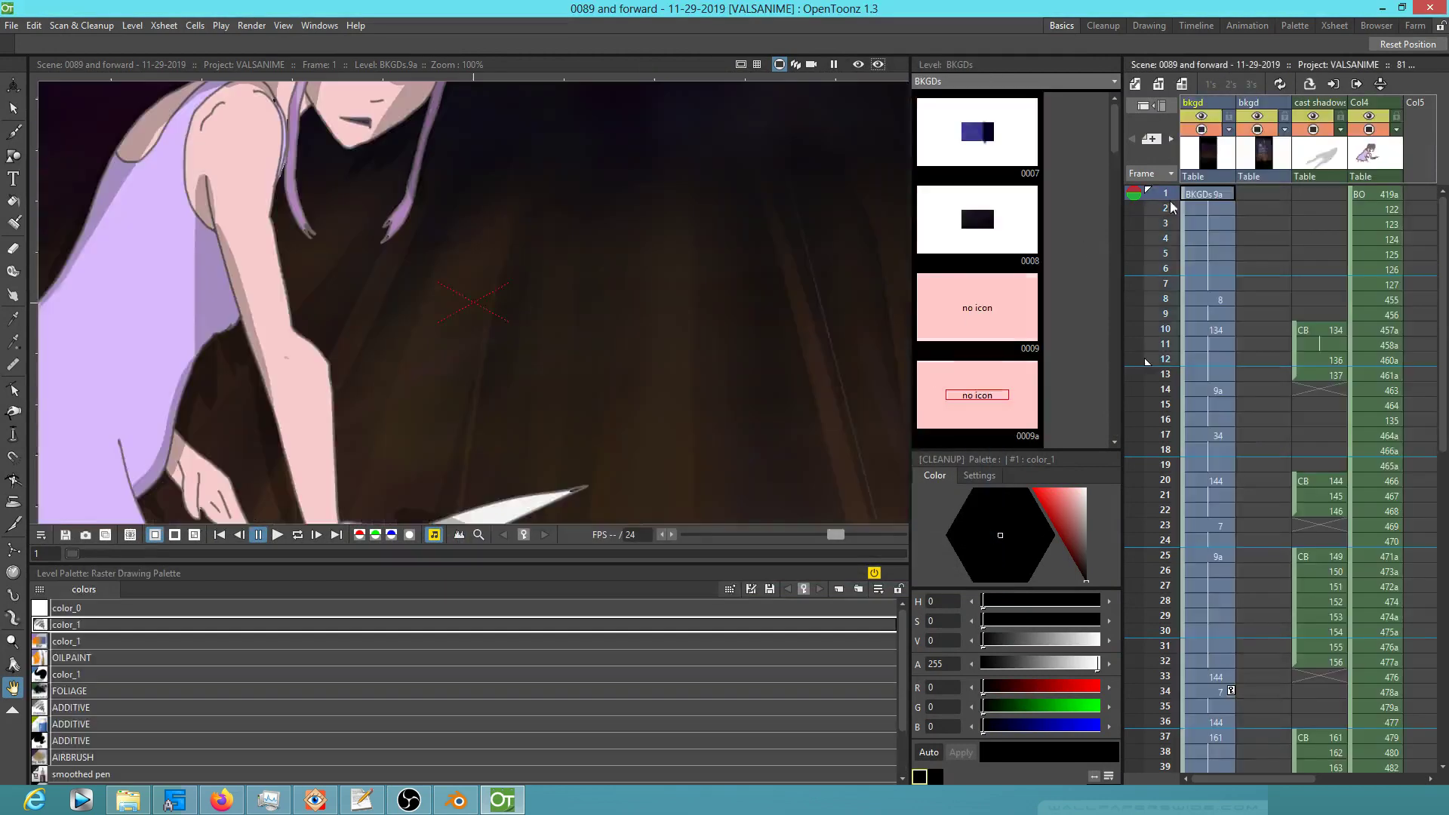
# Fit the camera frame in the viewer and scrub the scene from frame 1 to frame 16
pyautogui.scroll(-4, 331, 262)
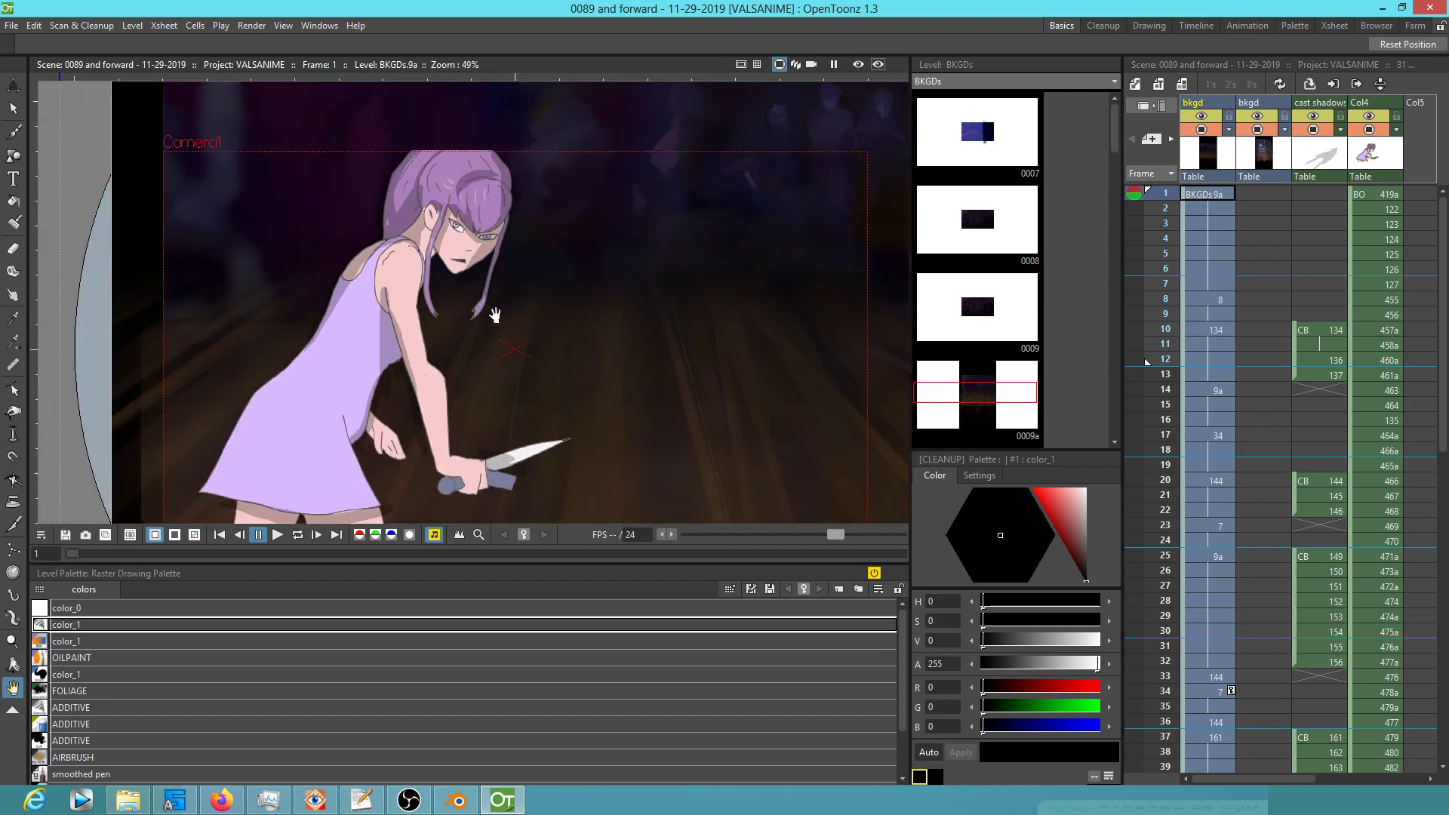
pyautogui.moveTo(1148, 189)
pyautogui.mouseDown()
pyautogui.moveTo(1149, 219)
pyautogui.moveTo(1167, 207)
pyautogui.moveTo(1168, 335)
pyautogui.moveTo(1167, 207)
pyautogui.moveTo(1180, 440)
pyautogui.moveTo(1180, 406)
pyautogui.moveTo(1193, 421)
pyautogui.mouseUp()
pyautogui.click(1192, 418)
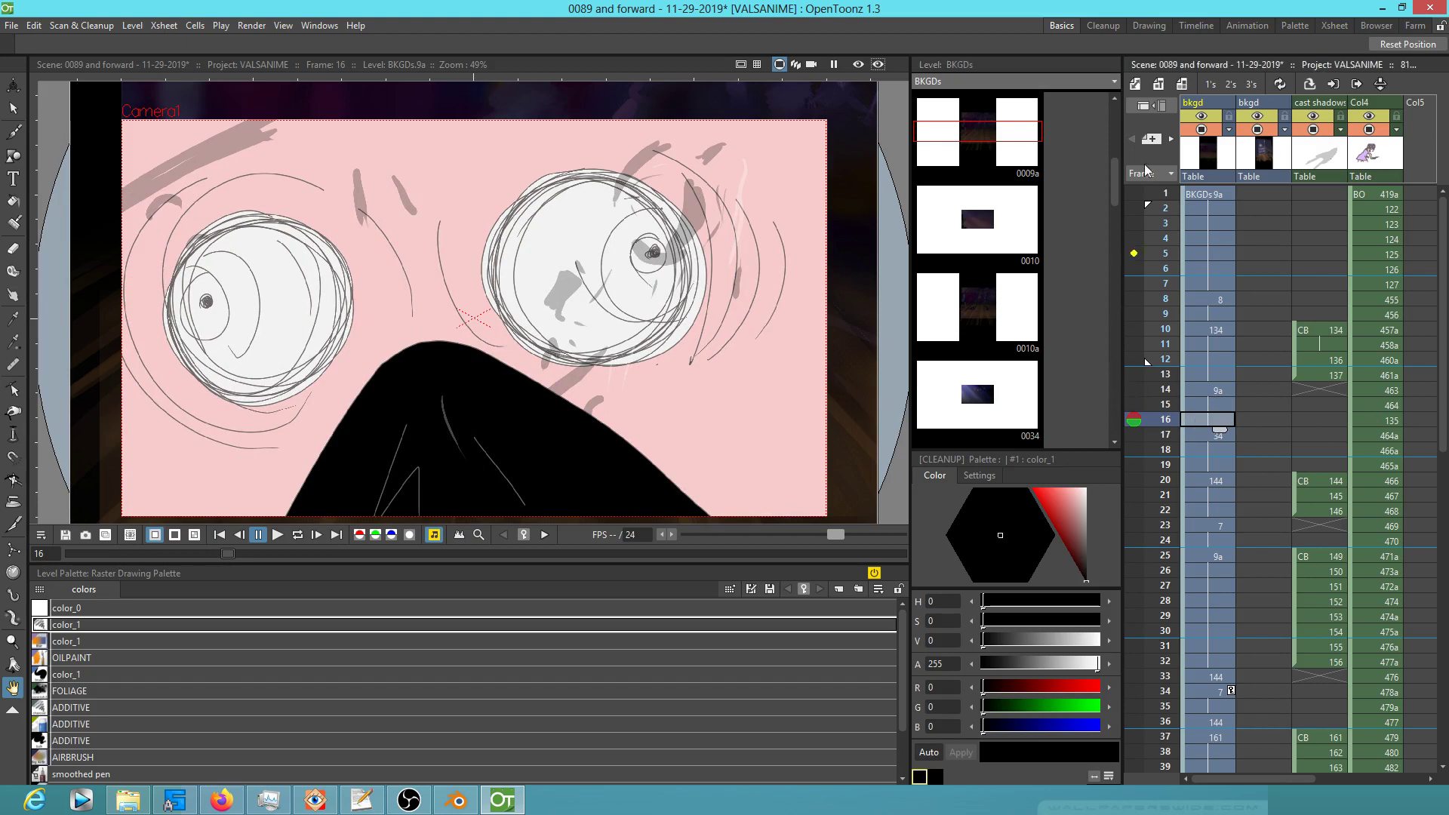
# Switch to the Xsheet workspace, clear the cells of all columns from frame 16 through frame 81, and scrub the remaining frames
pyautogui.click(1334, 26)
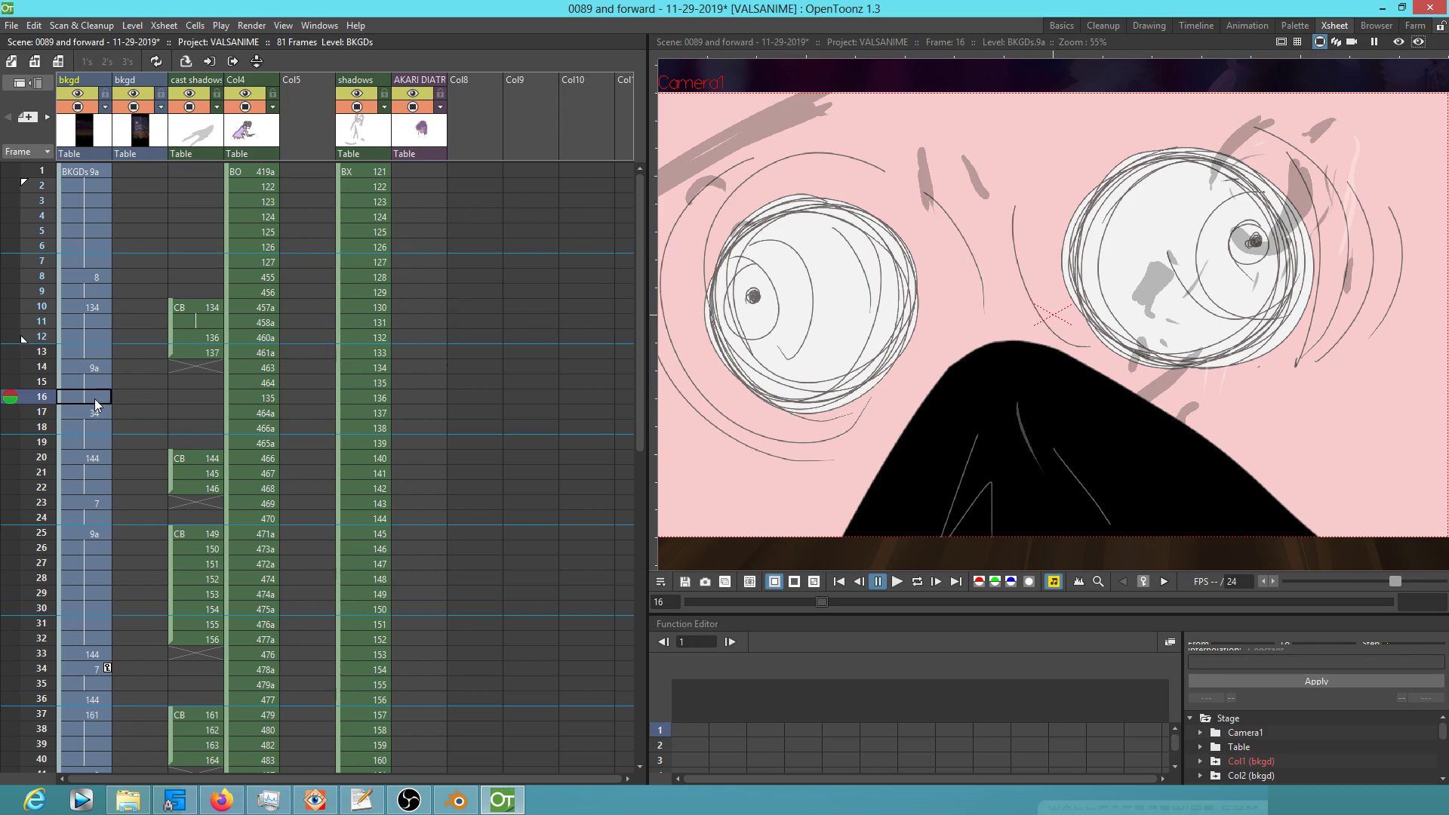
pyautogui.click(63, 396)
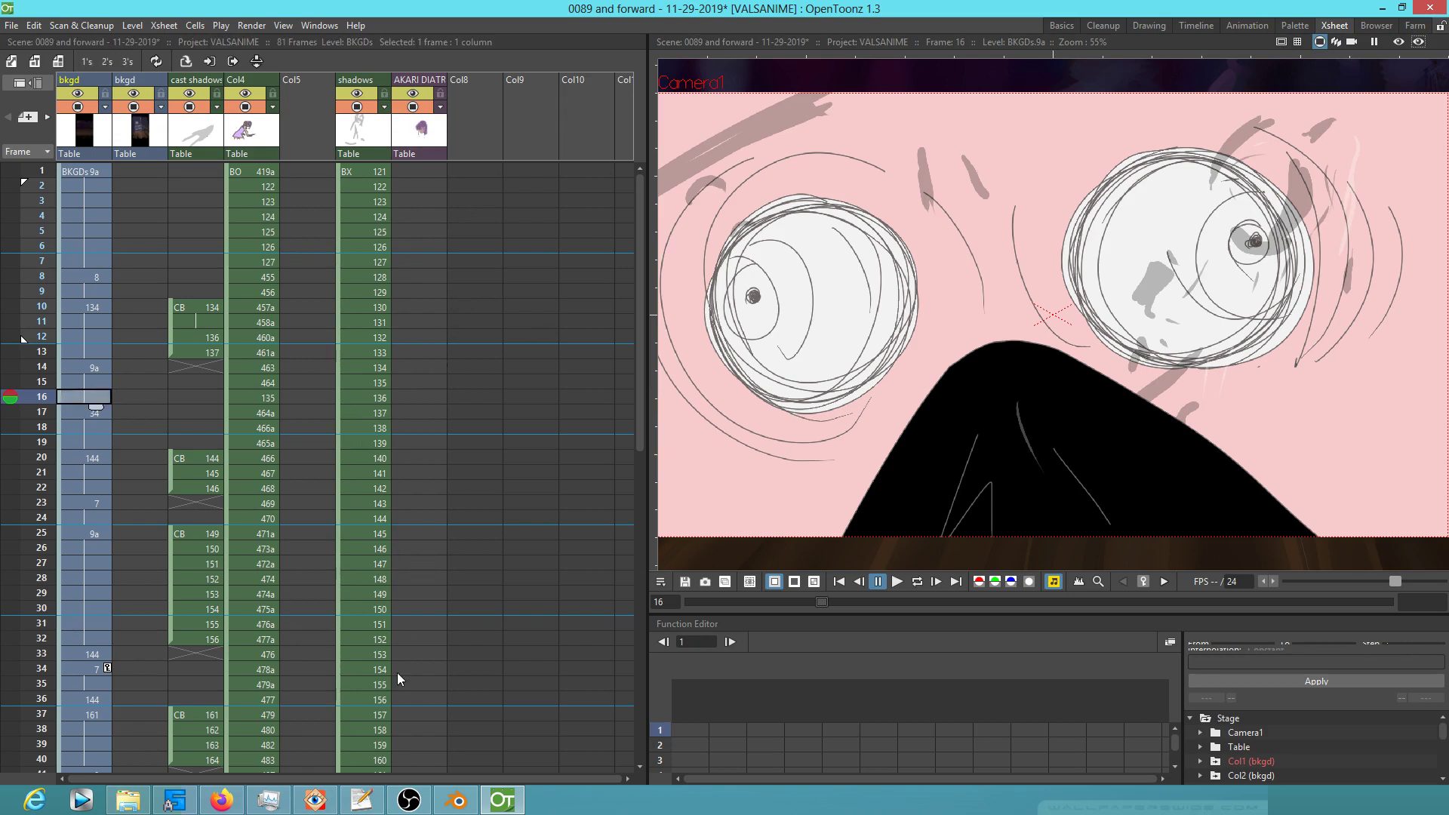
pyautogui.scroll(-9, 400, 673)
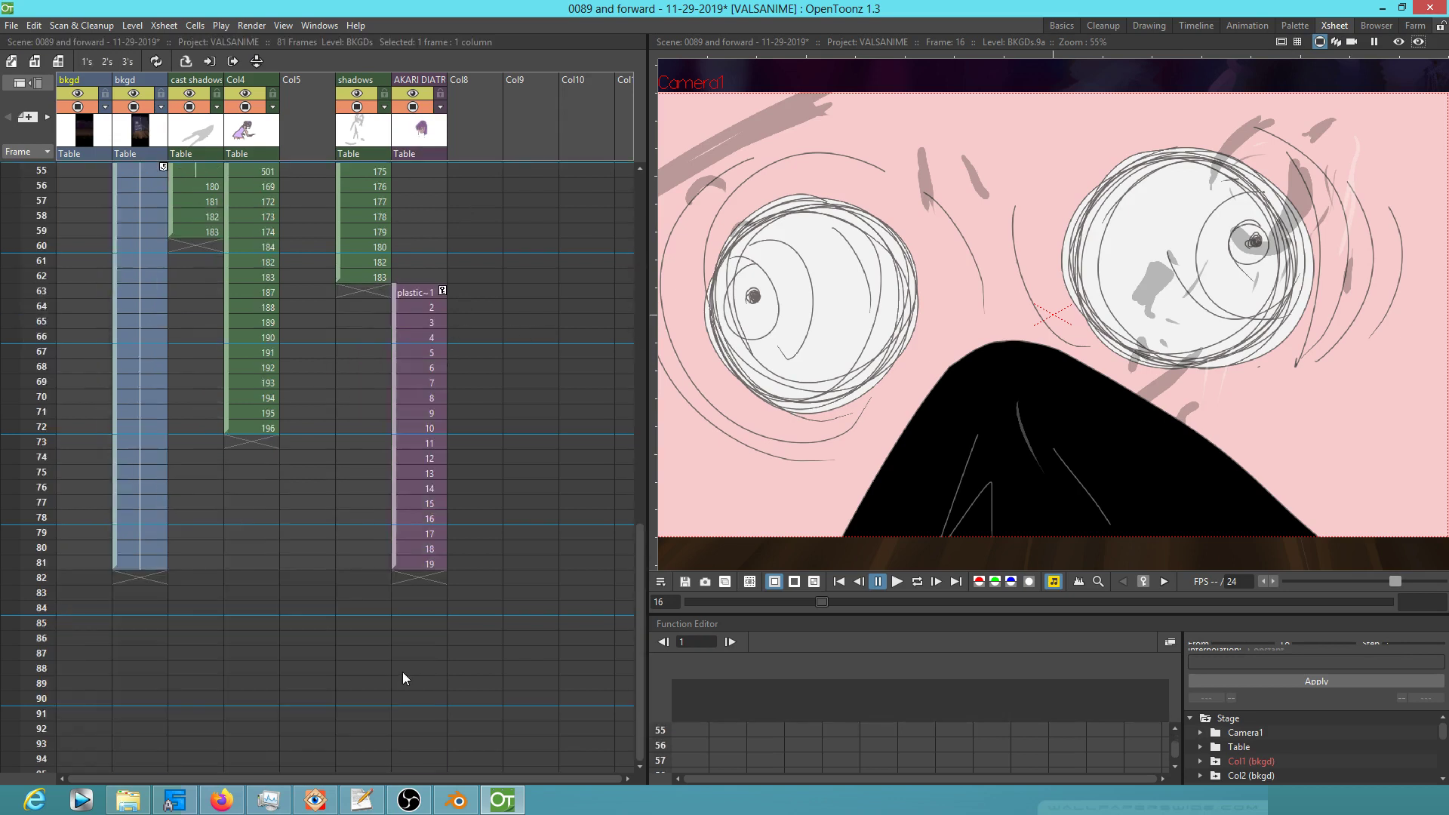
pyautogui.keyDown('shift'); pyautogui.click(472, 563); pyautogui.keyUp('shift')
pyautogui.press('Delete')
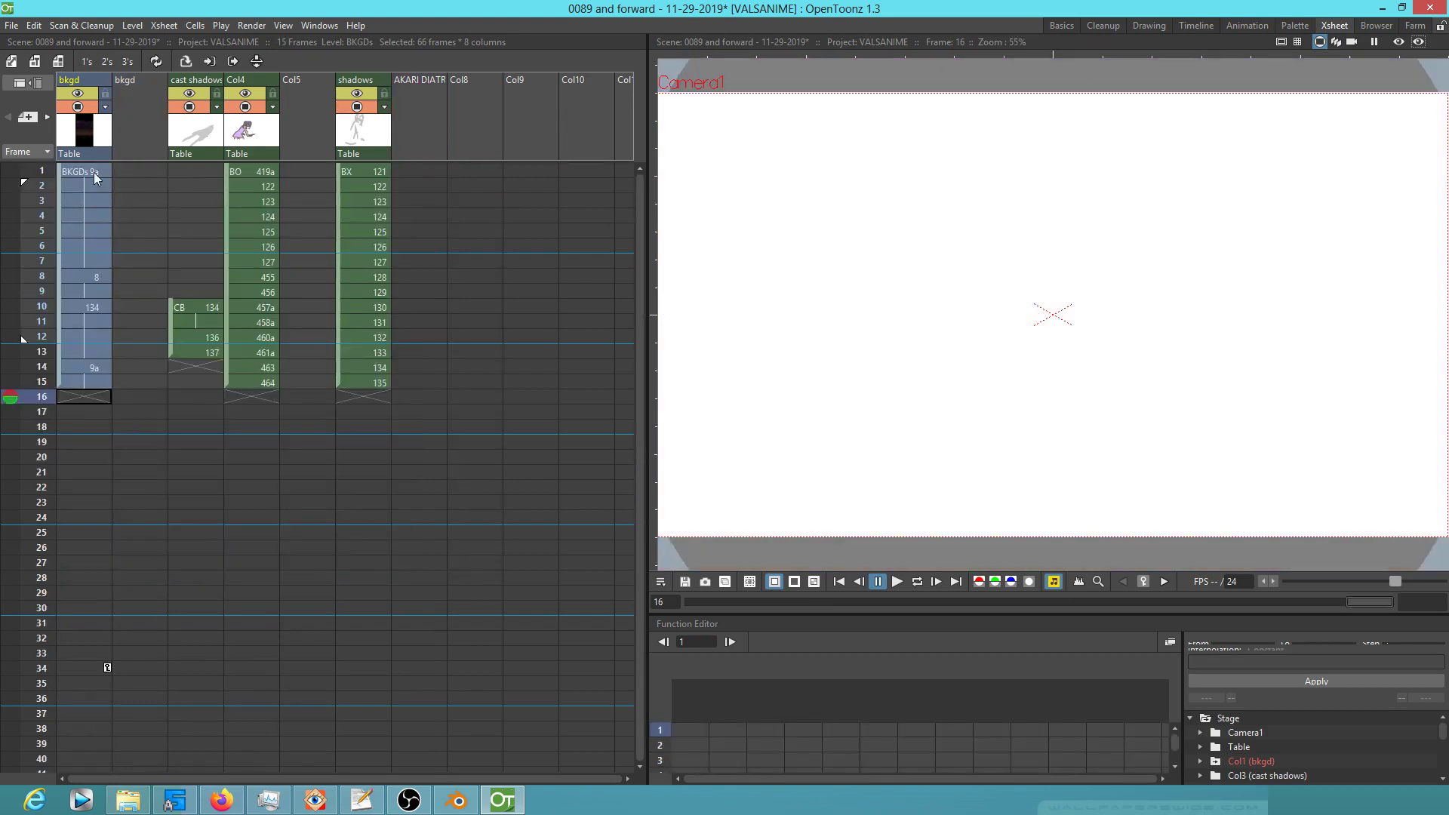
pyautogui.moveTo(42, 173)
pyautogui.mouseDown()
pyautogui.moveTo(29, 400)
pyautogui.moveTo(30, 383)
pyautogui.mouseUp()
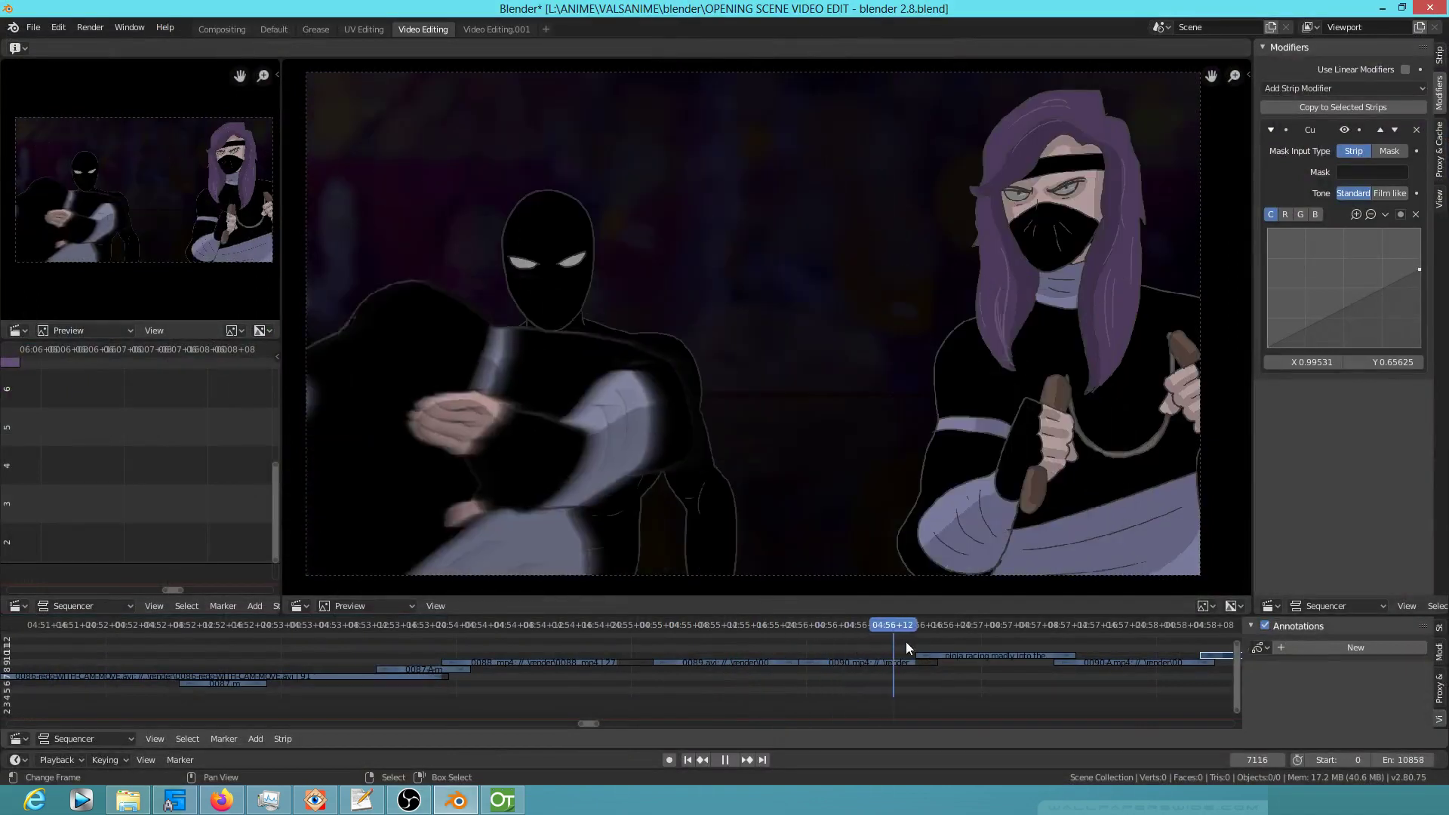
# Switch to Blender and scrub the video edit through the shots around strips 0089 to 0091
pyautogui.moveTo(905, 642); pyautogui.dragTo(1138, 652)
pyautogui.hscroll(3, 1138, 652)
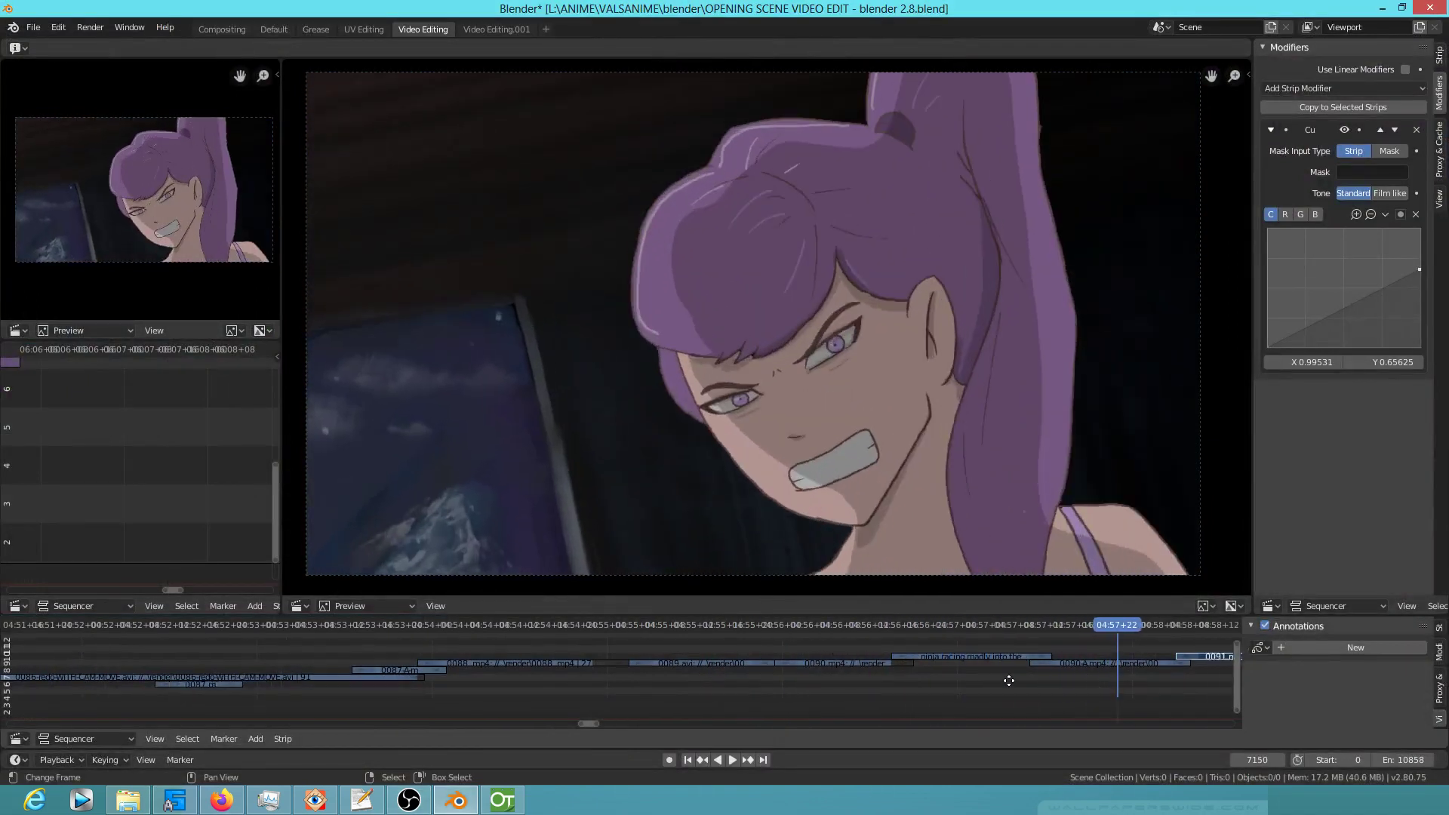
pyautogui.scroll(-2, 702, 687)
pyautogui.moveTo(702, 686); pyautogui.dragTo(1159, 660)
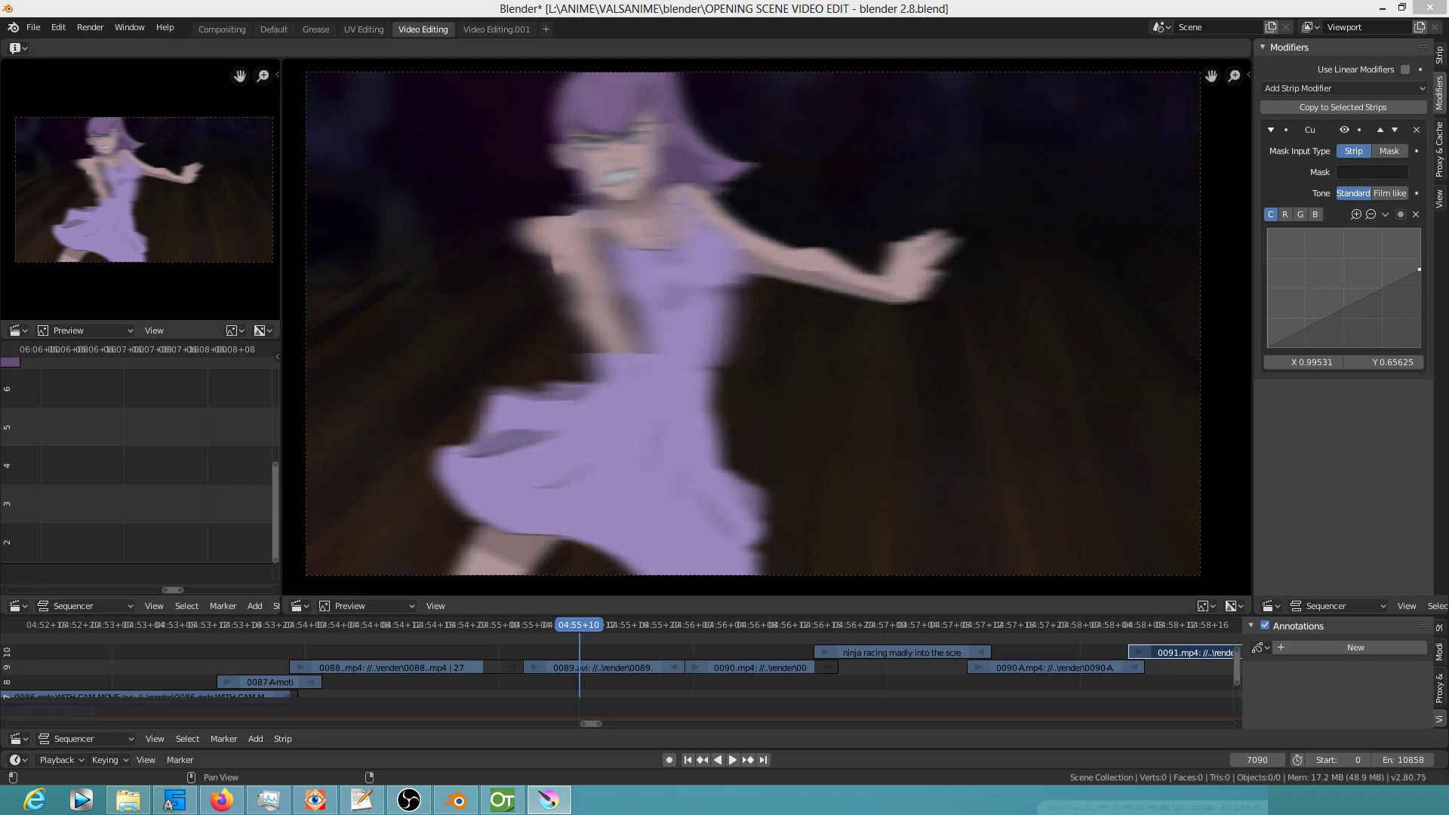
# Switch to Krita and insert the AKARI-10-2019.png head drawing as a new layer over the character in 0089.kra
pyautogui.hotkey('alt', 'Tab')
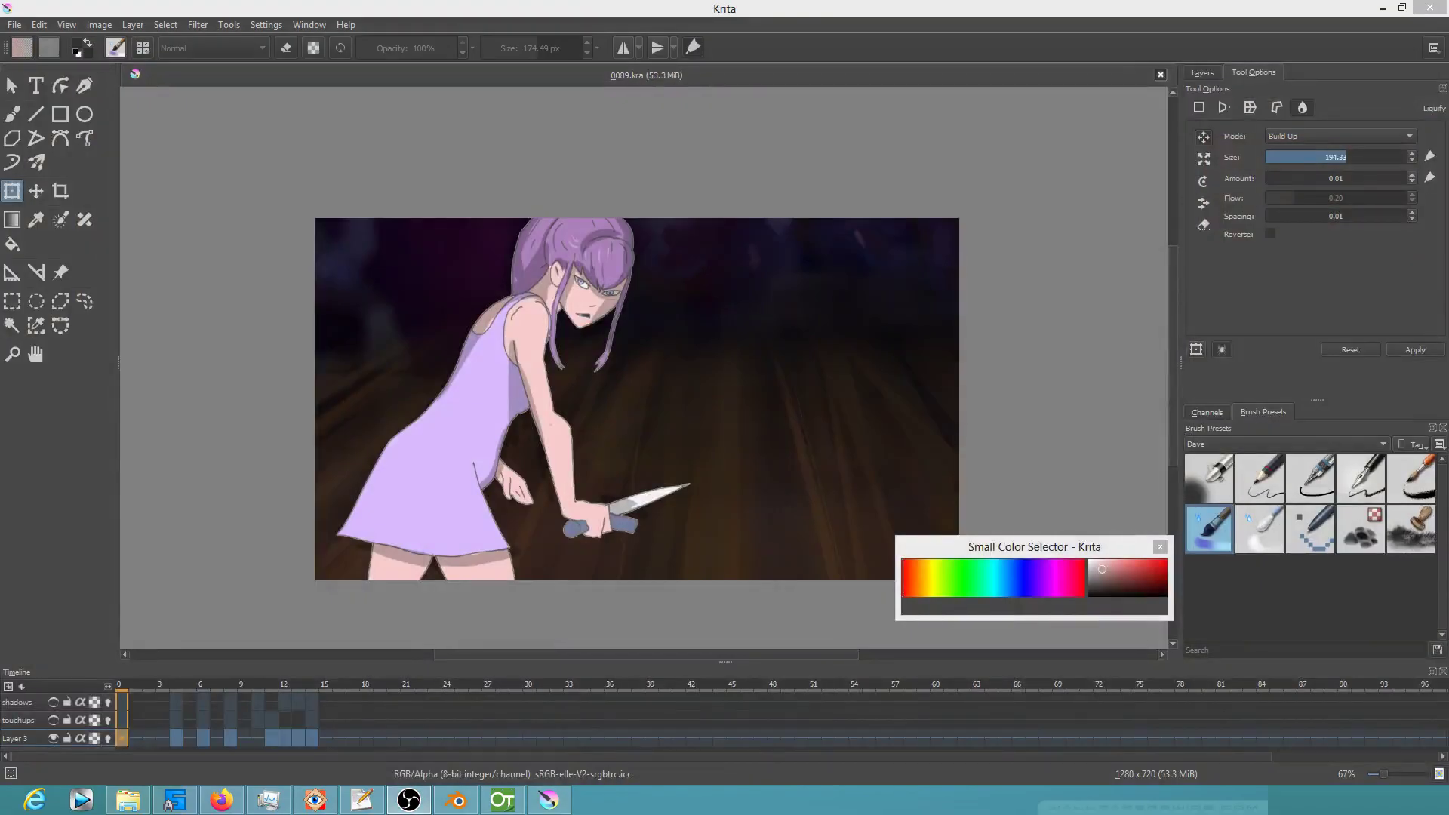
pyautogui.hotkey('alt', 'Tab')
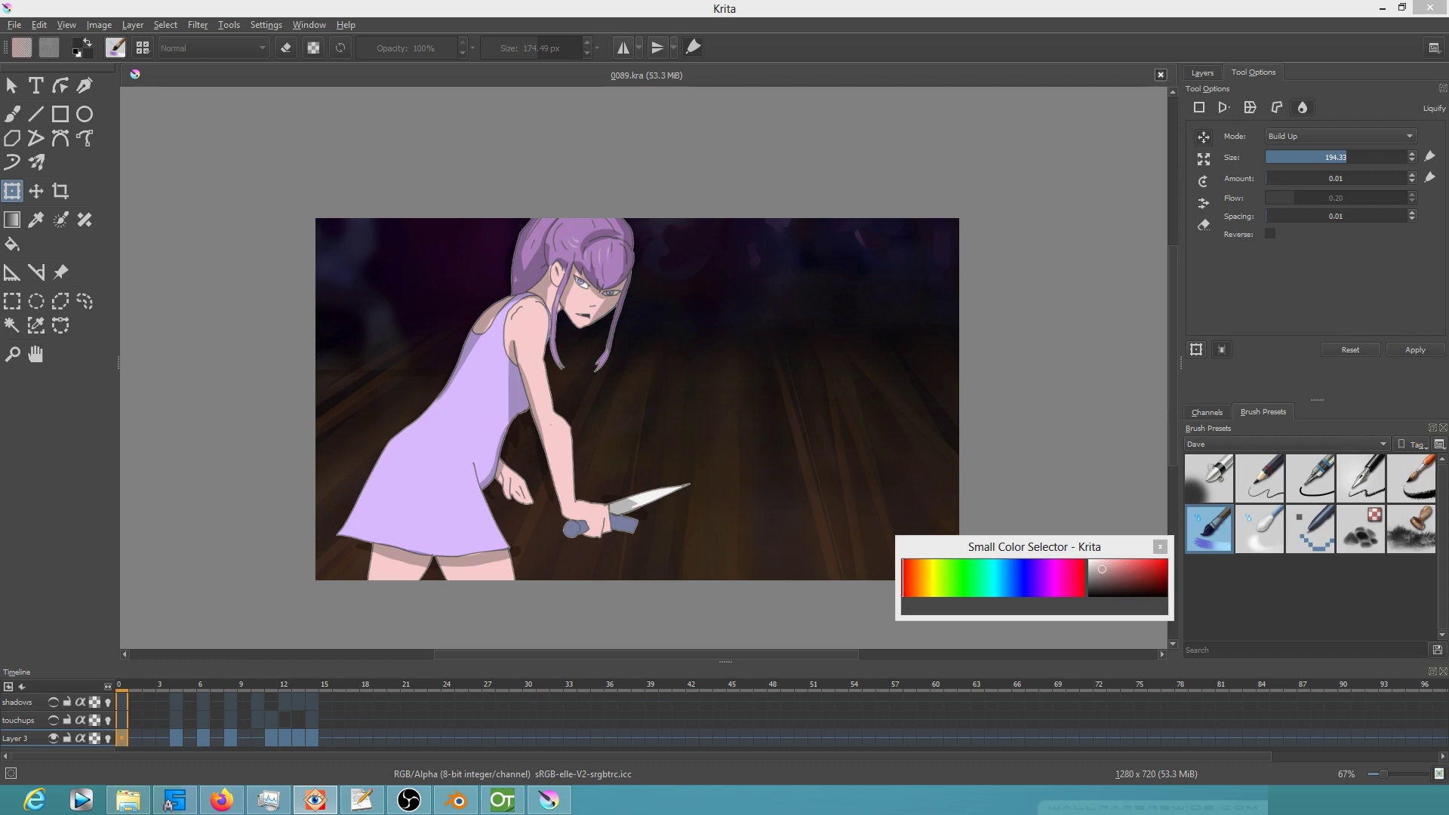
pyautogui.moveTo(336, 234); pyautogui.dragTo(644, 432)
pyautogui.click(694, 437)
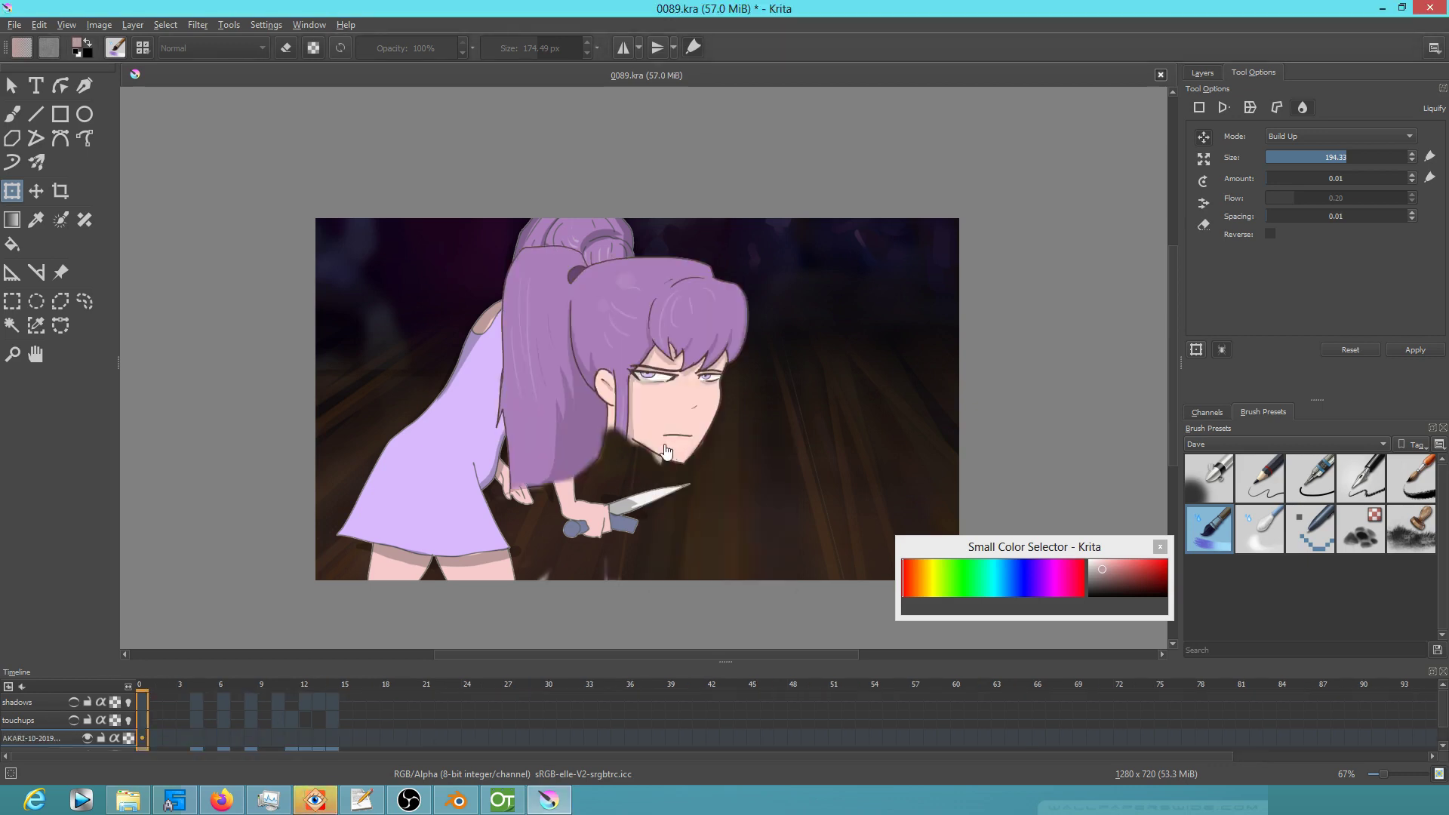
pyautogui.scroll(1, 799, 395)
pyautogui.scroll(-1, 763, 360)
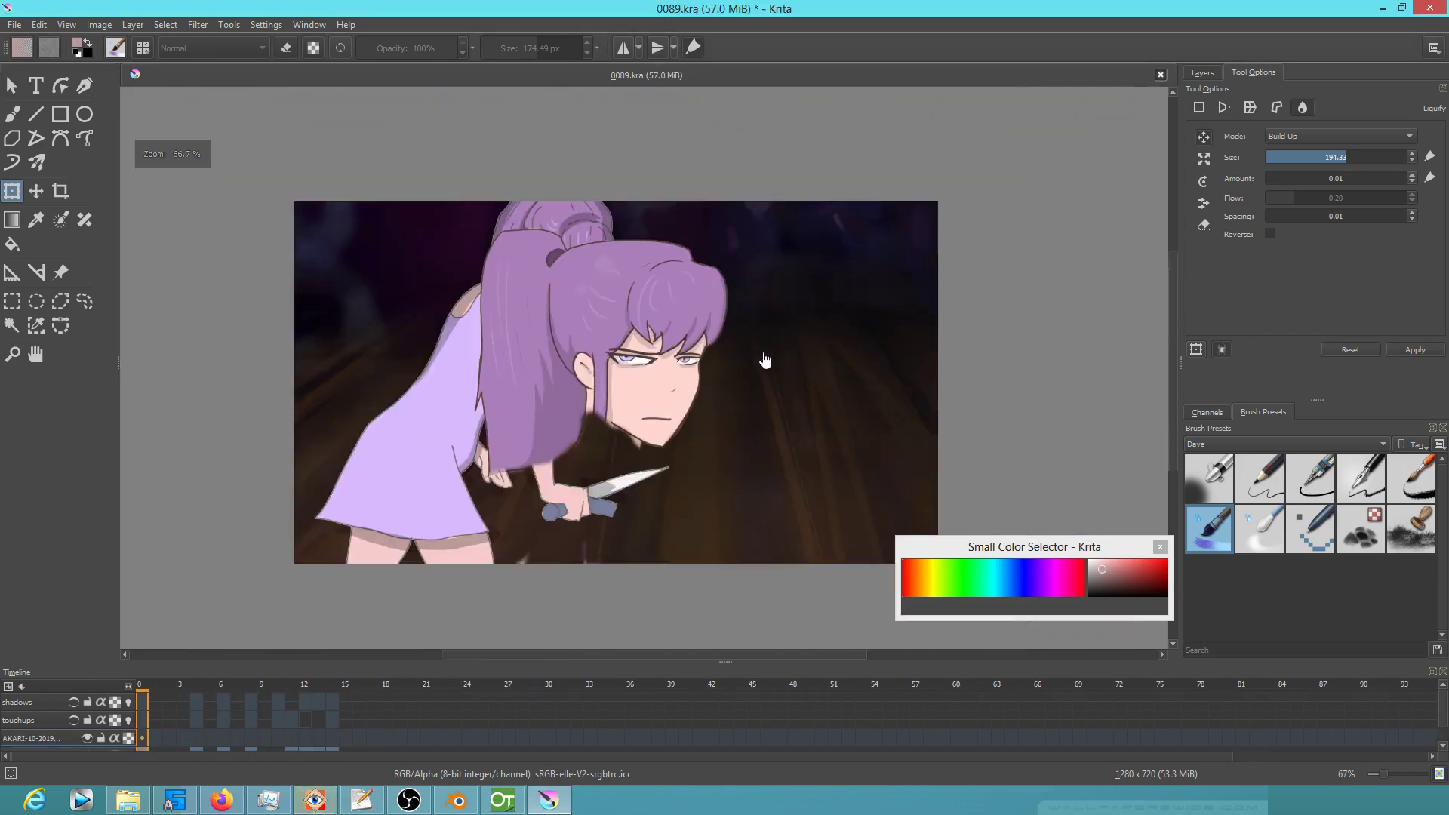
# Show the layer stack and save 0089.kra with the inserted drawing
pyautogui.click(1203, 73)
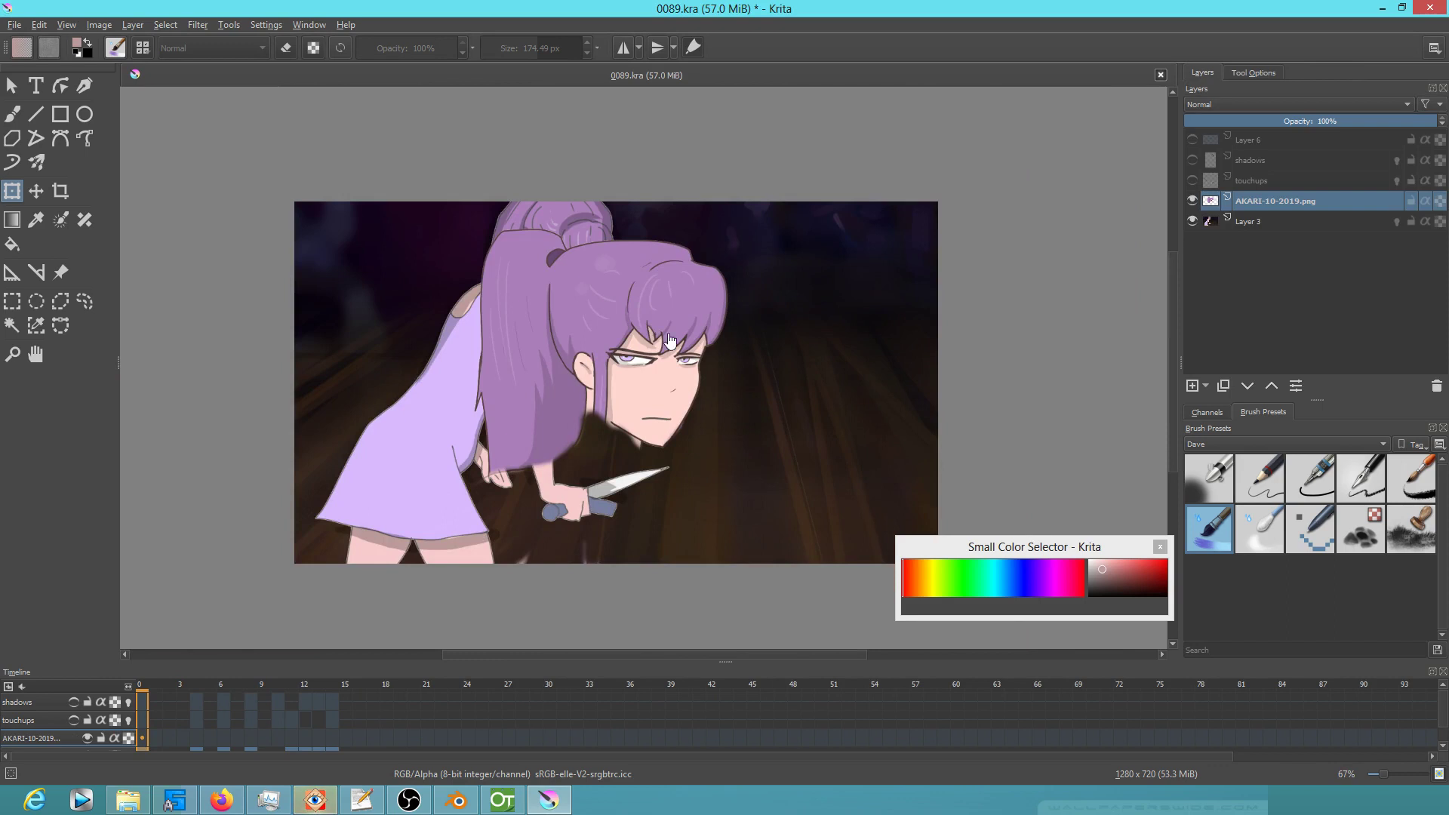
pyautogui.click(14, 25)
pyautogui.click(34, 95)
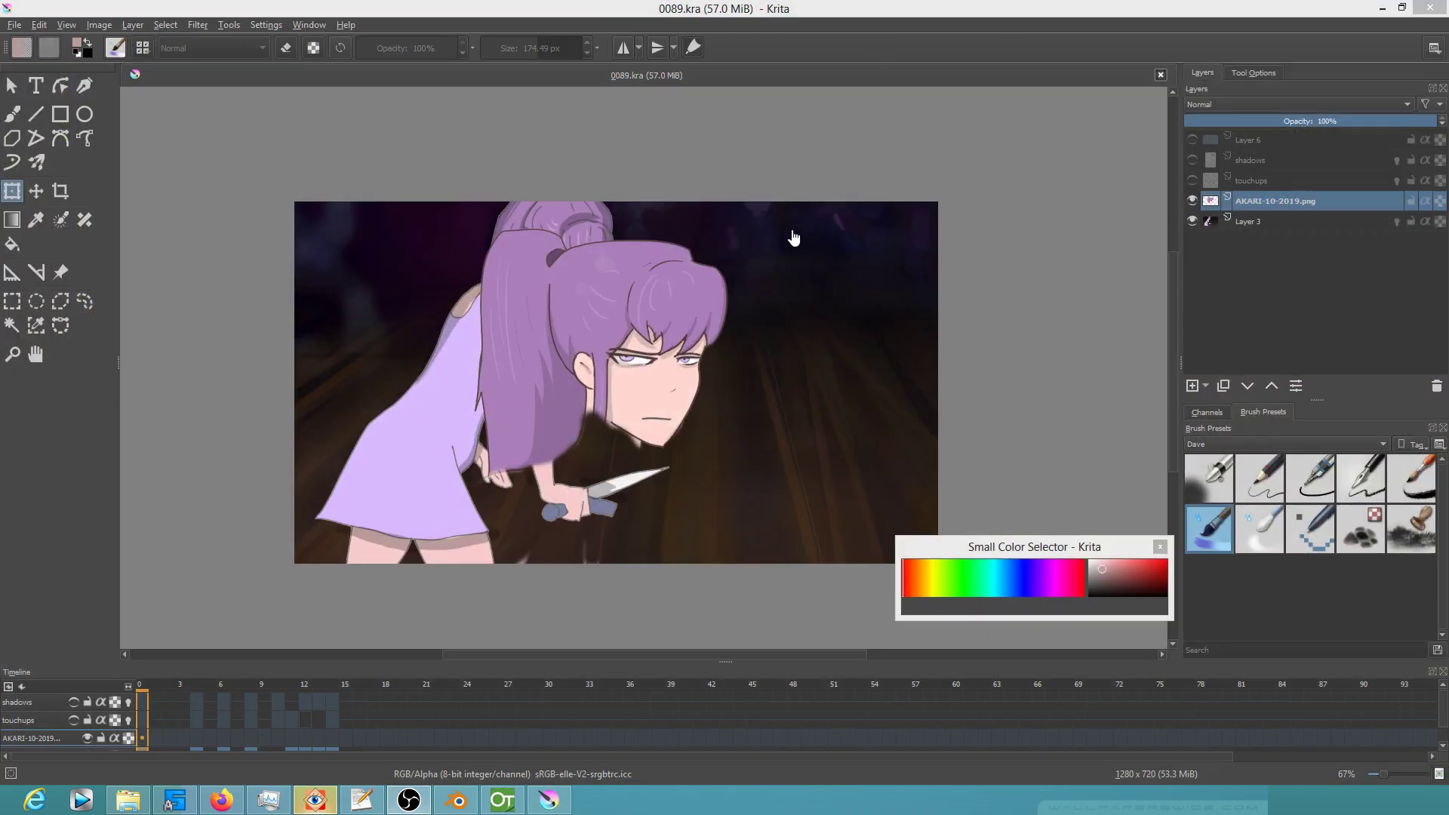
# Free-transform the inserted head drawing, scaling it down, tilting it clockwise, and moving it over the character's original head
pyautogui.click(569, 317)
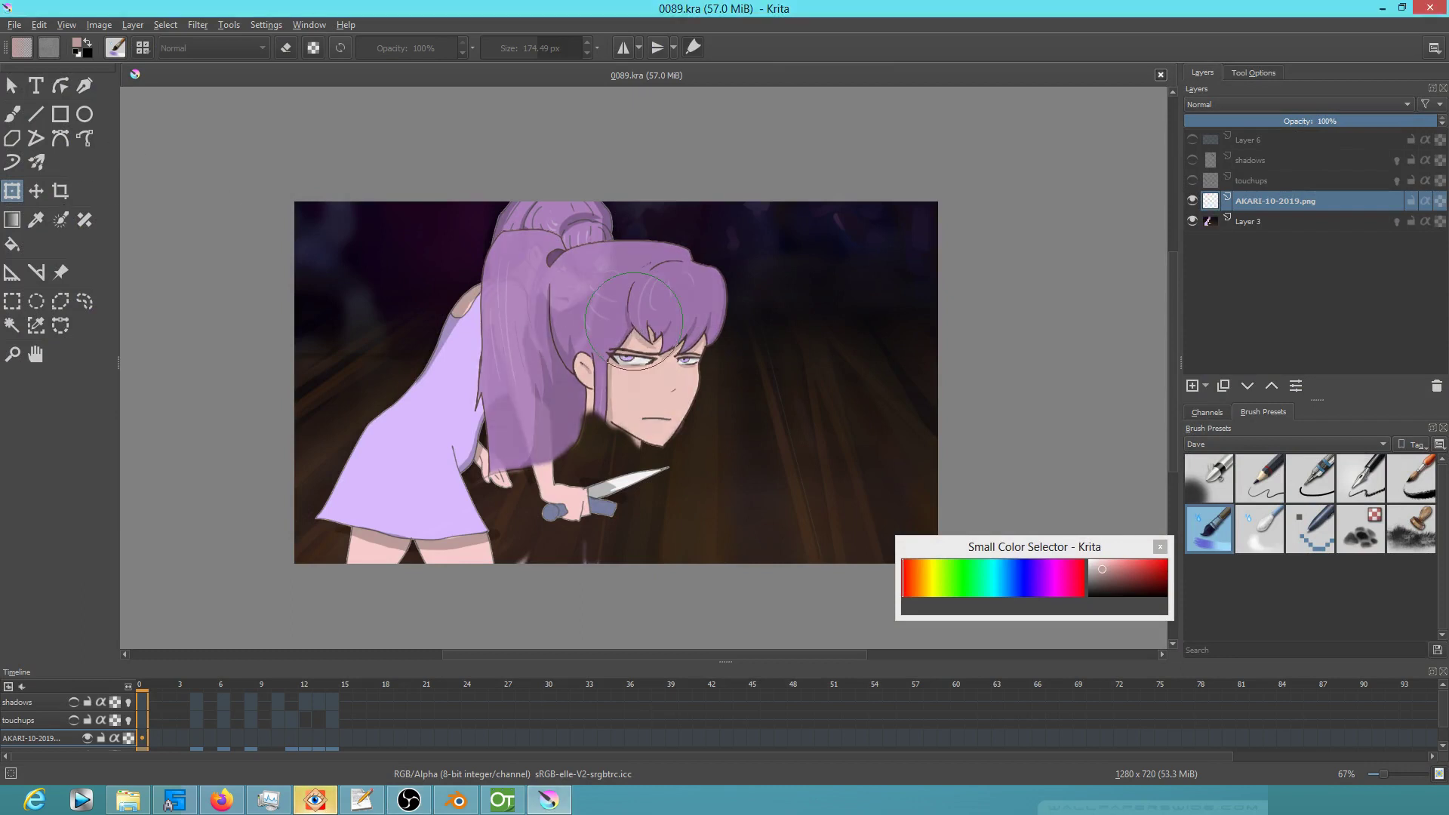
pyautogui.click(1253, 72)
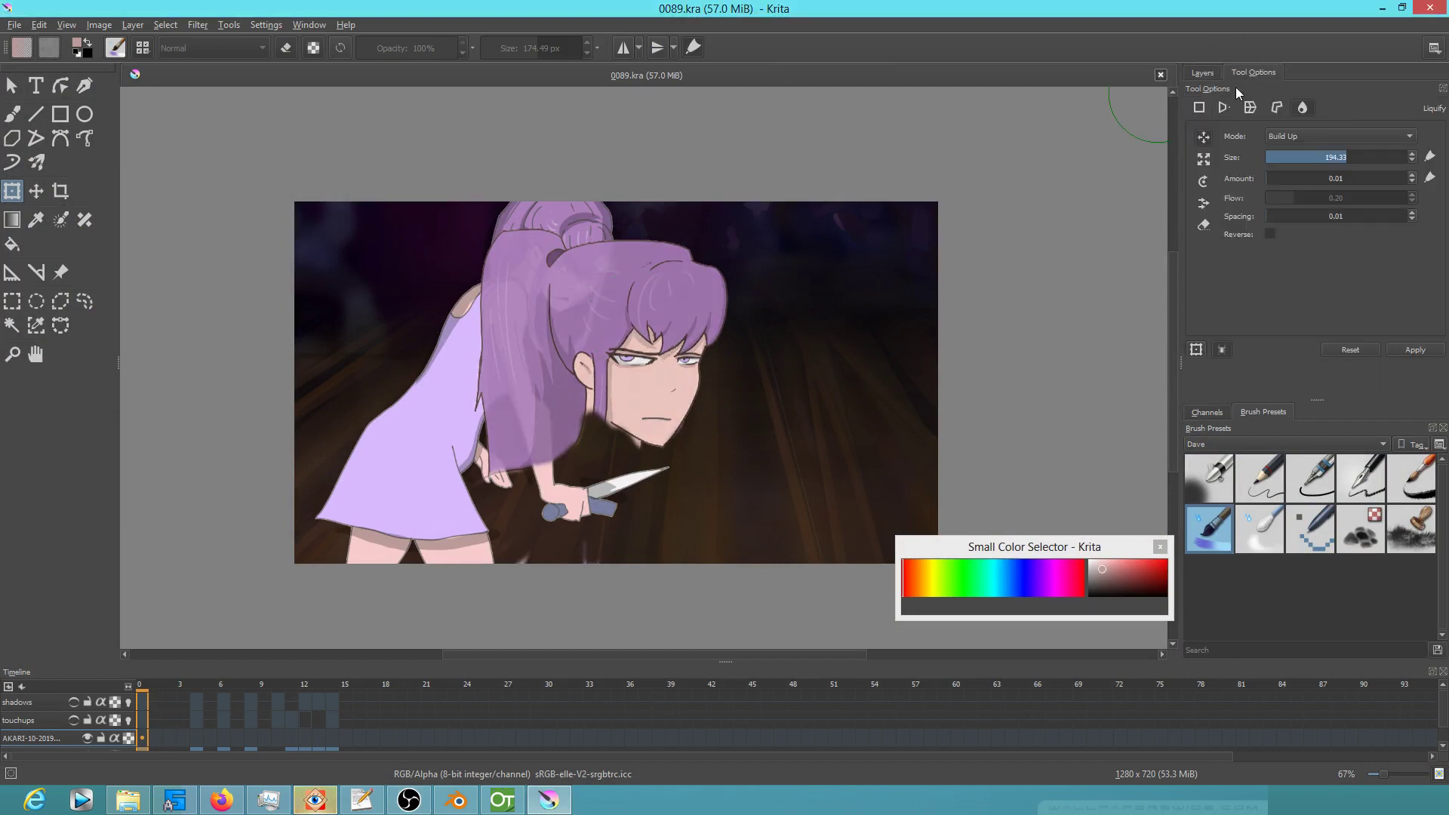
pyautogui.click(1201, 111)
pyautogui.moveTo(751, 225); pyautogui.dragTo(673, 358)
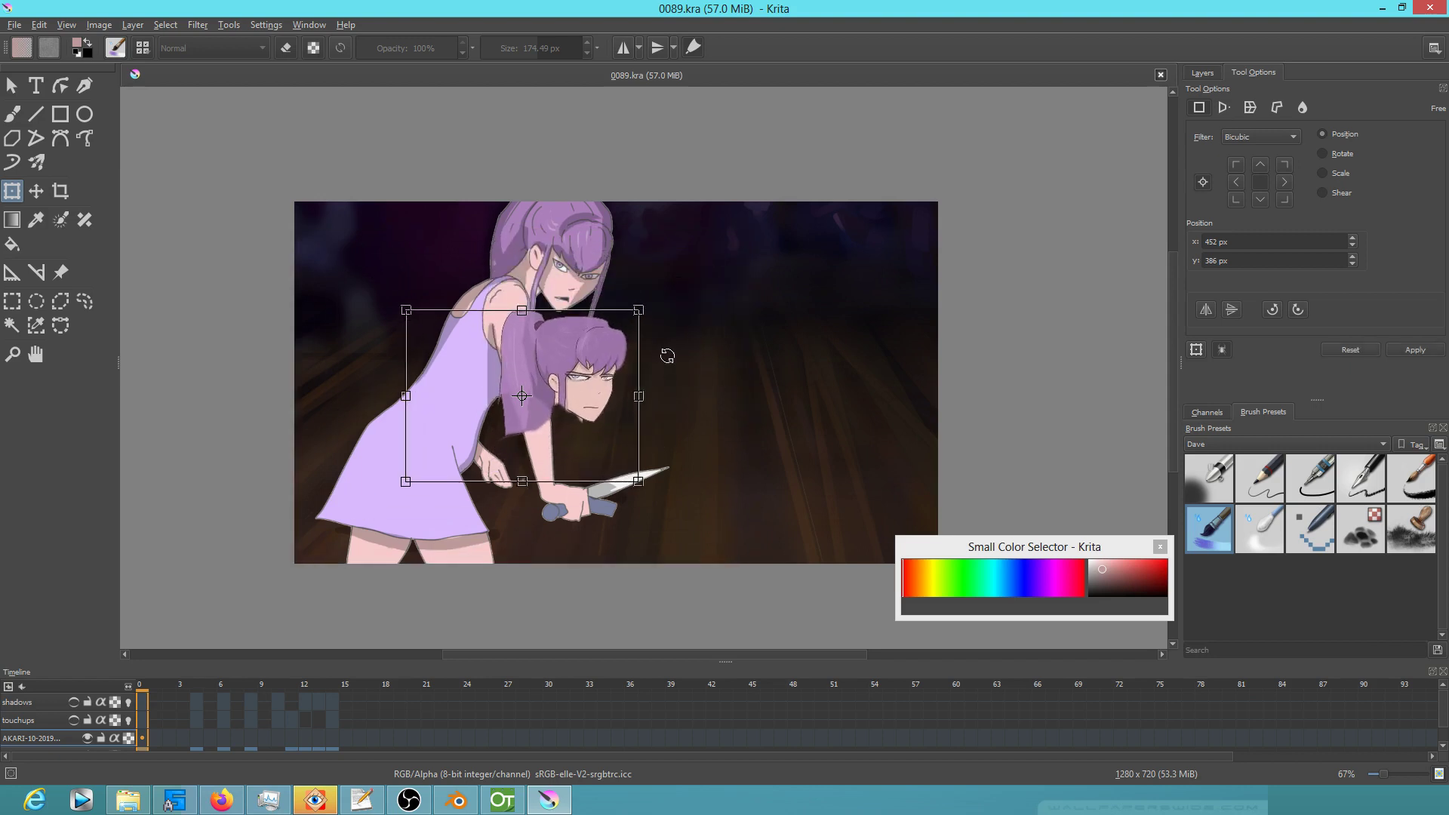
pyautogui.moveTo(706, 296); pyautogui.dragTo(721, 357)
pyautogui.moveTo(631, 445); pyautogui.dragTo(584, 306)
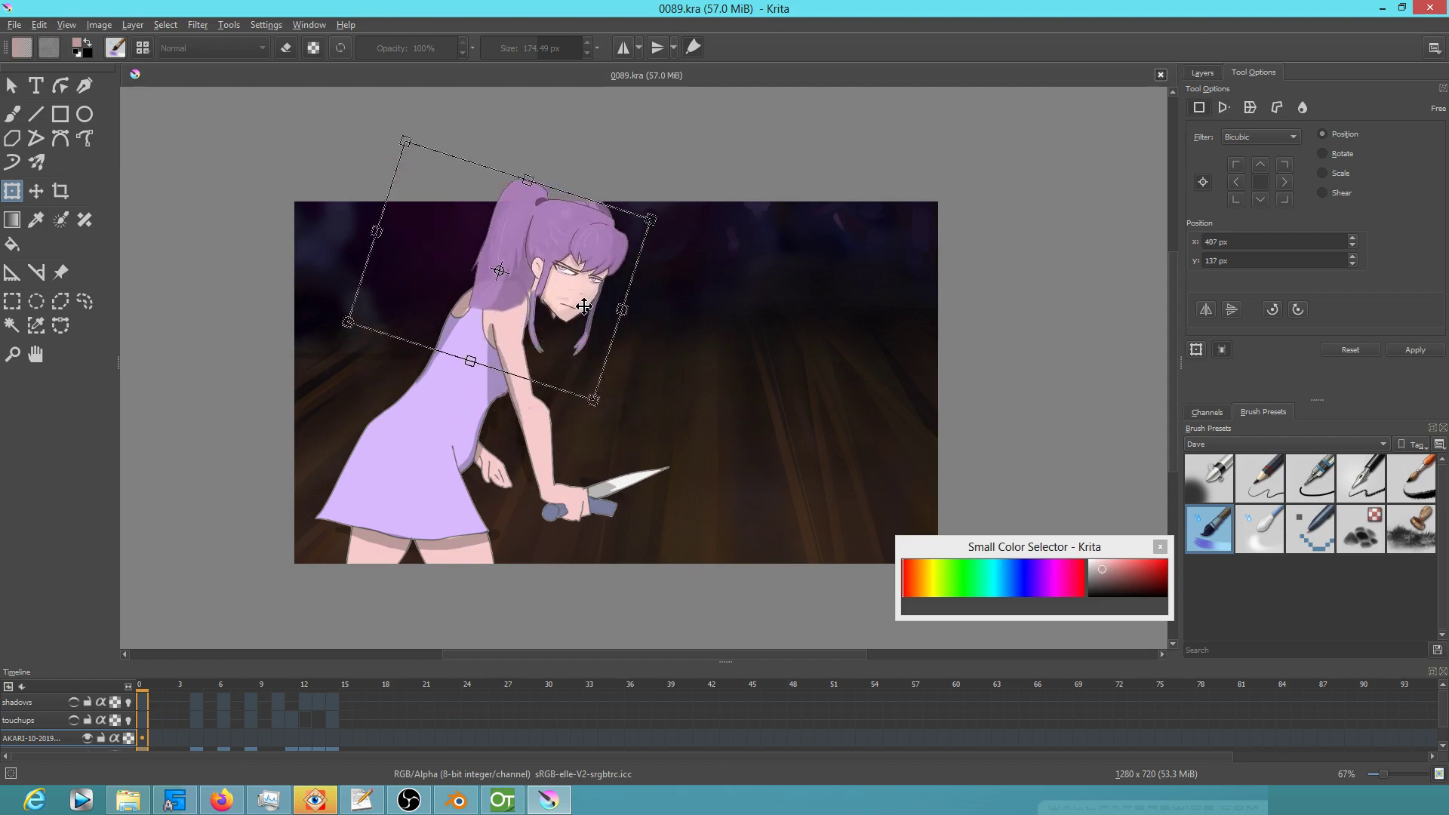
# Shrink the head drawing slightly more, nudge it to X 408 px and Y 134 px, and apply the transform
pyautogui.scroll(4, 593, 307)
pyautogui.scroll(-2, 592, 305)
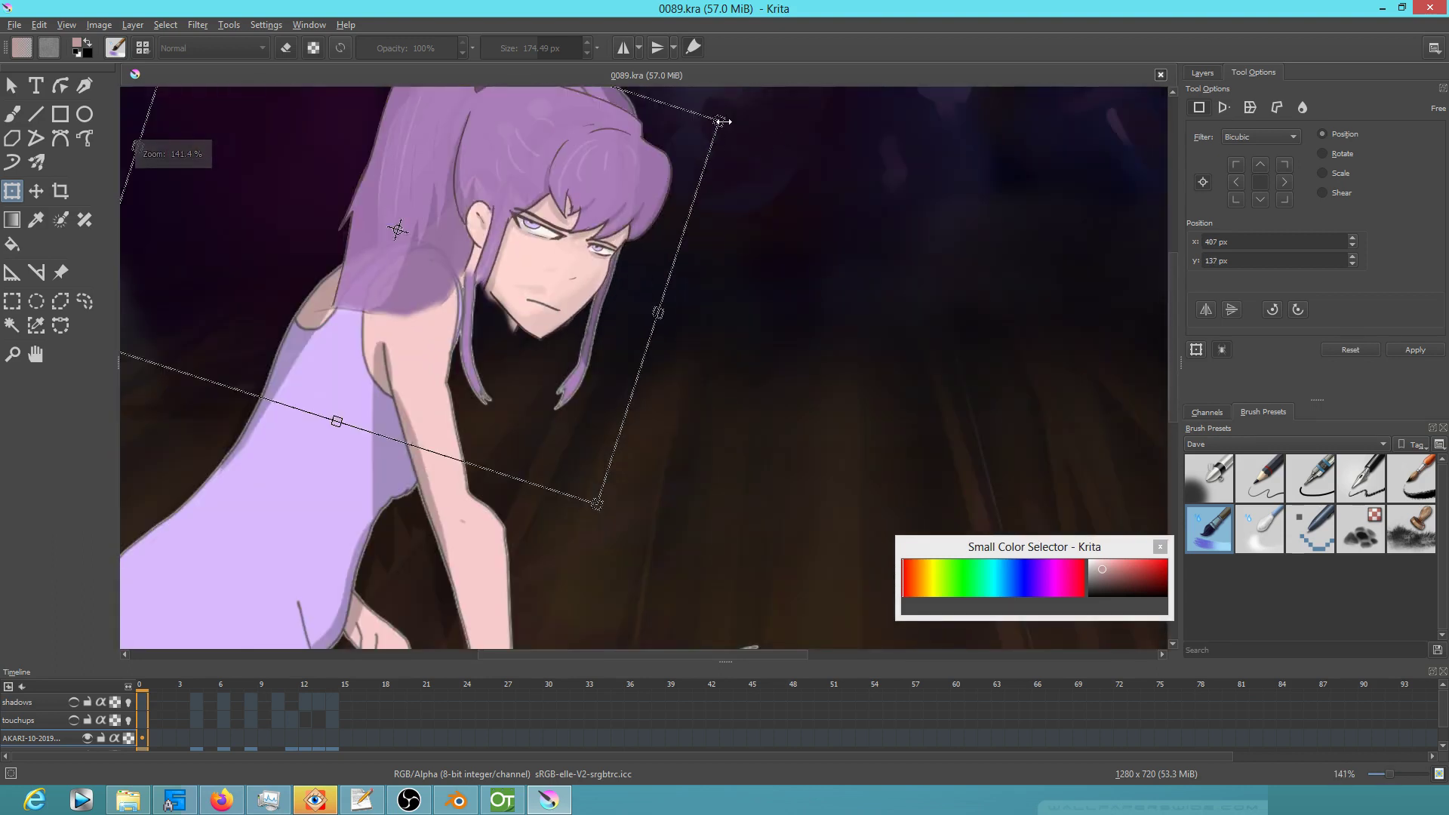
pyautogui.moveTo(722, 121); pyautogui.dragTo(698, 128)
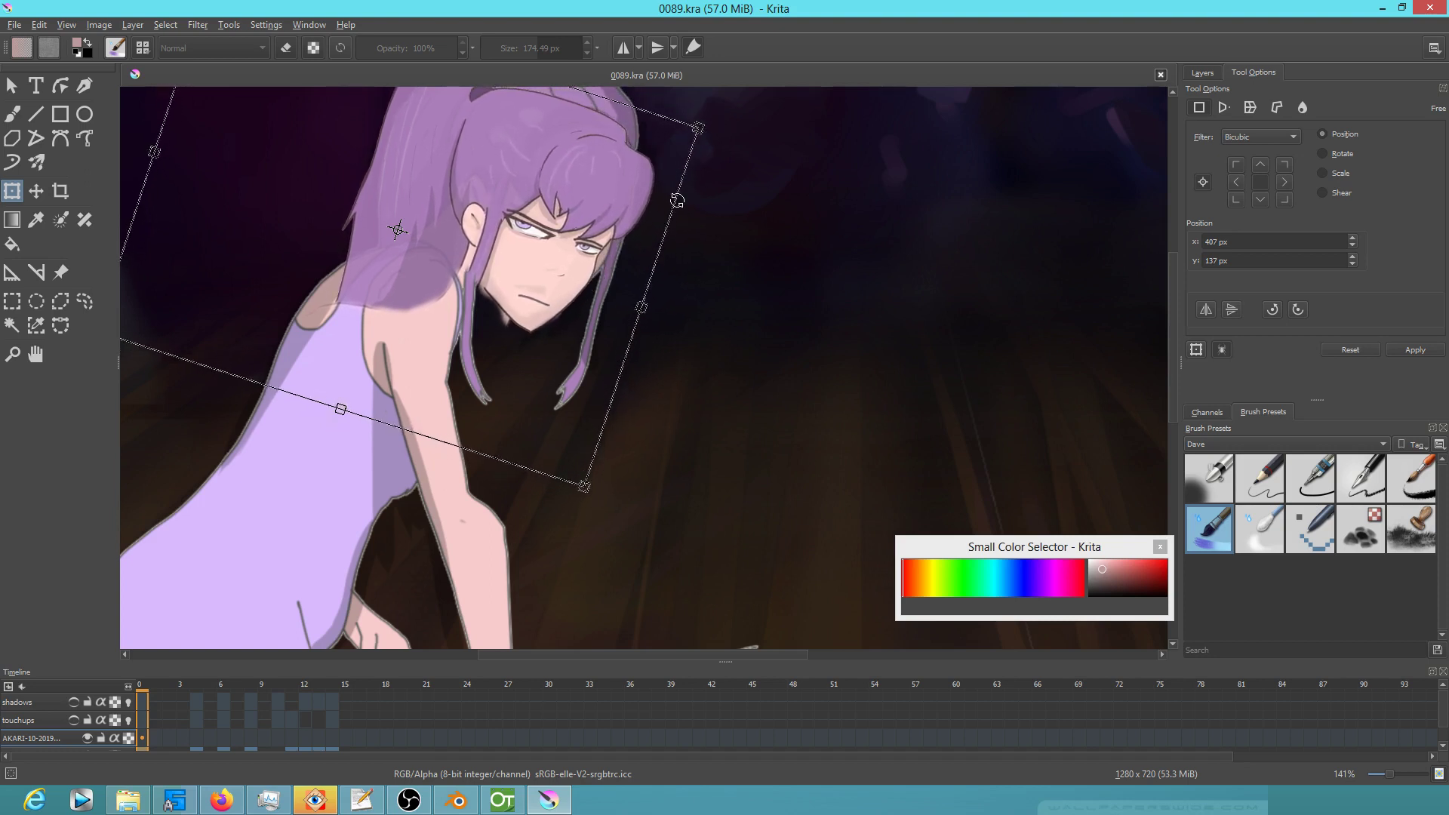
pyautogui.moveTo(755, 267); pyautogui.dragTo(848, 304)
pyautogui.moveTo(670, 272)
pyautogui.mouseDown()
pyautogui.moveTo(674, 253)
pyautogui.moveTo(670, 269)
pyautogui.mouseUp()
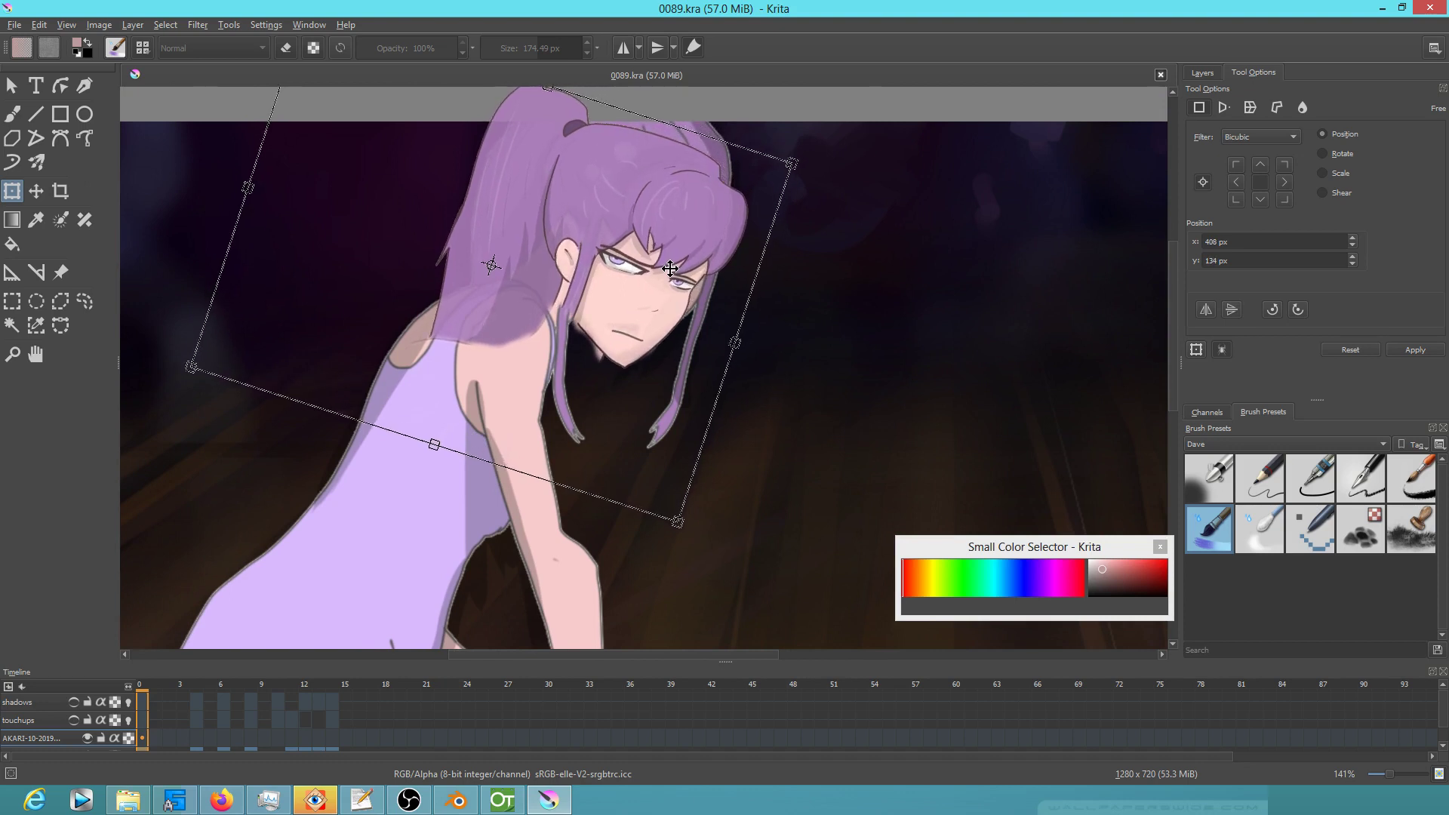
pyautogui.press('Return')
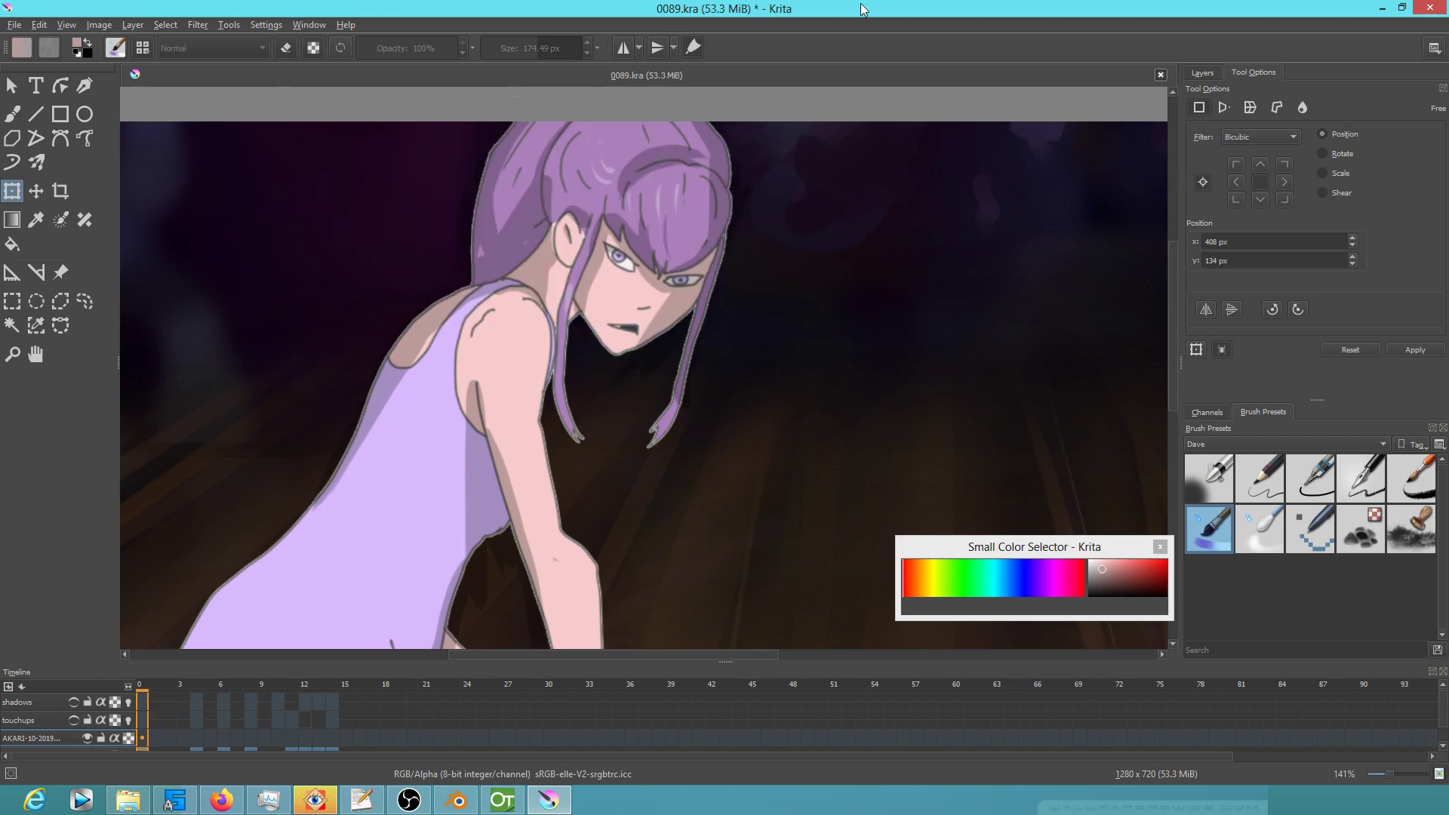
# Transform the AKARI-10-2019.png layer again, reducing it slightly and nudging it up to match the original face, and apply it
pyautogui.click(1203, 73)
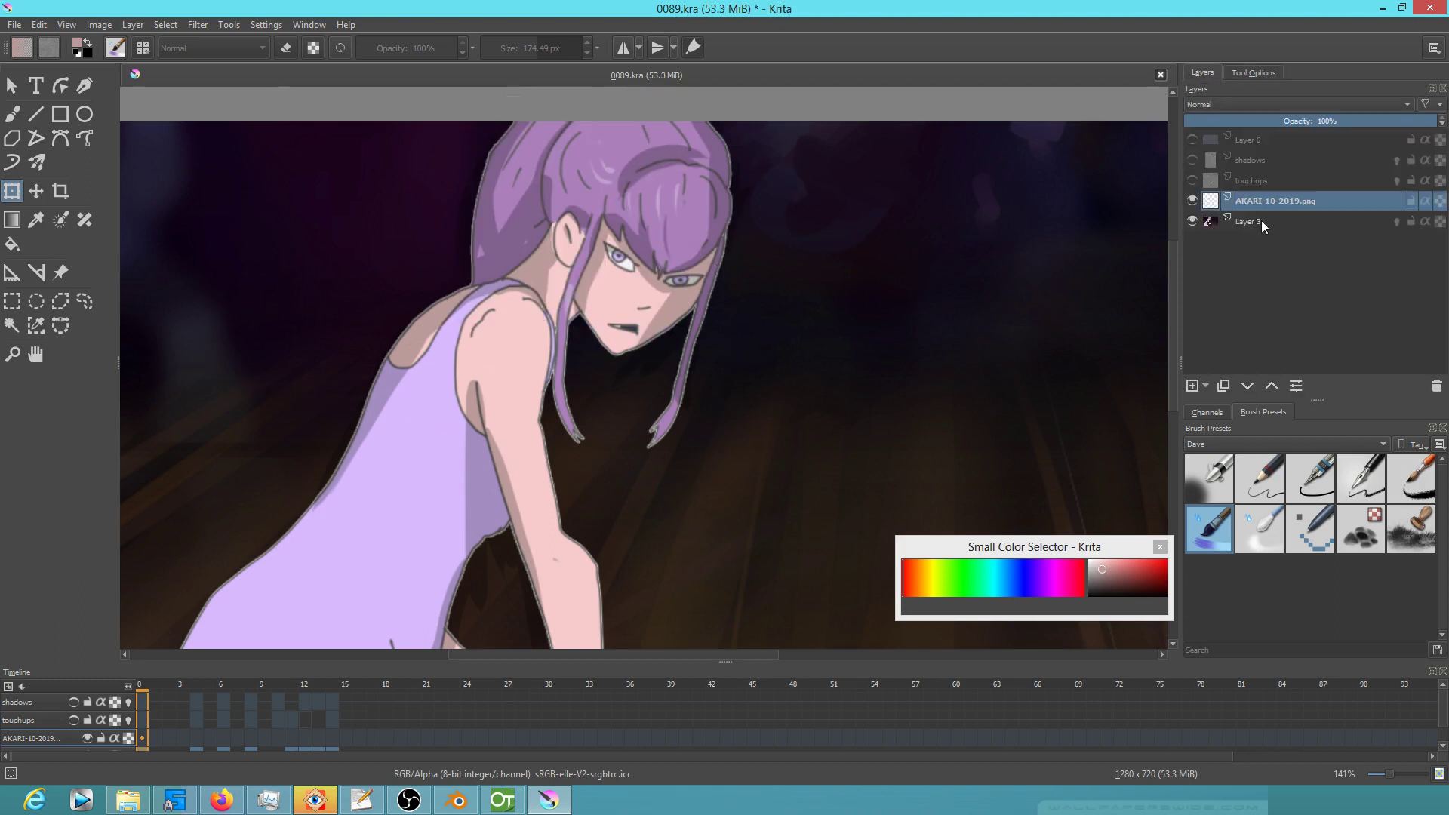
pyautogui.scroll(-2, 868, 323)
pyautogui.scroll(1, 776, 340)
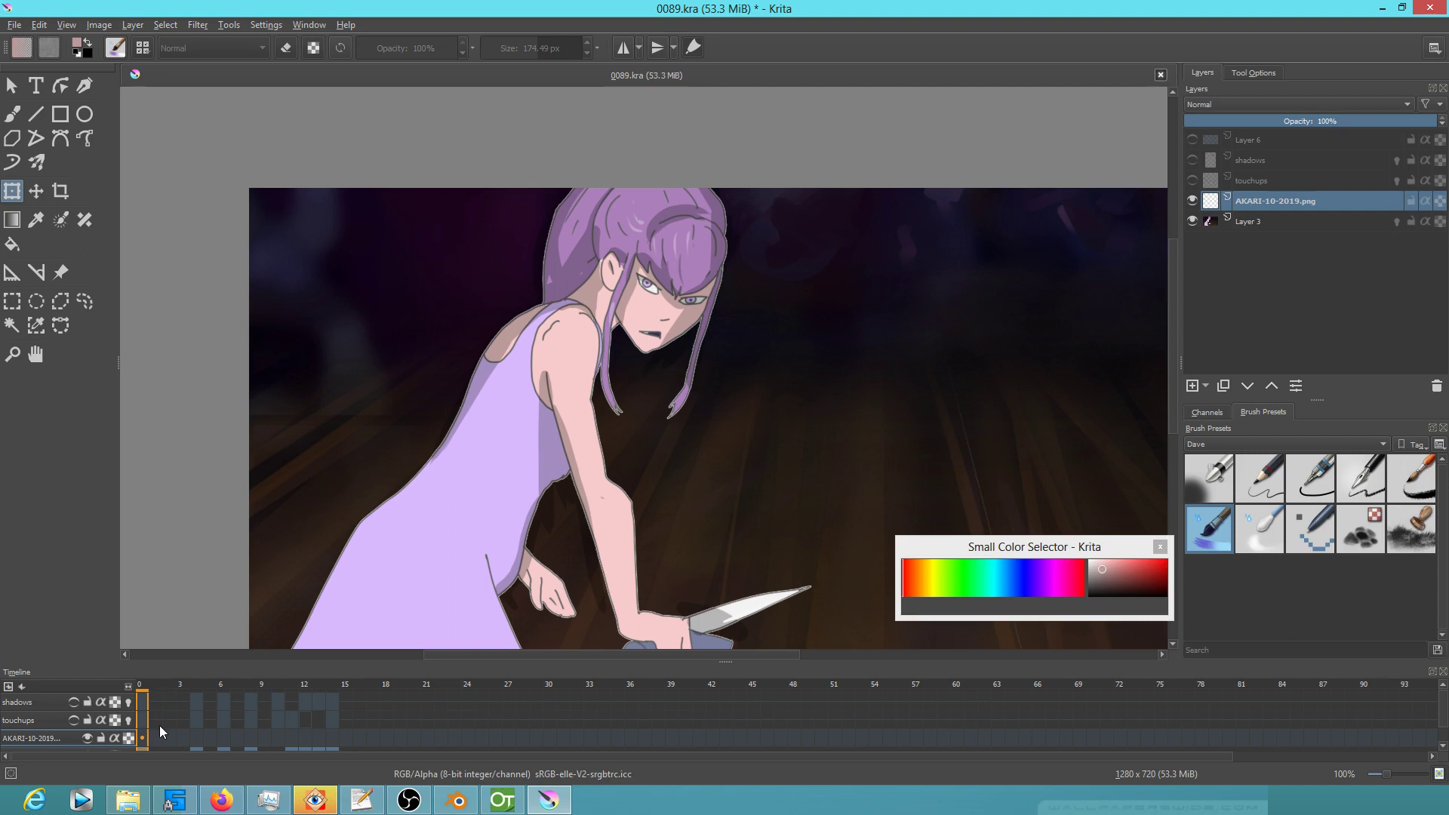
pyautogui.click(660, 300)
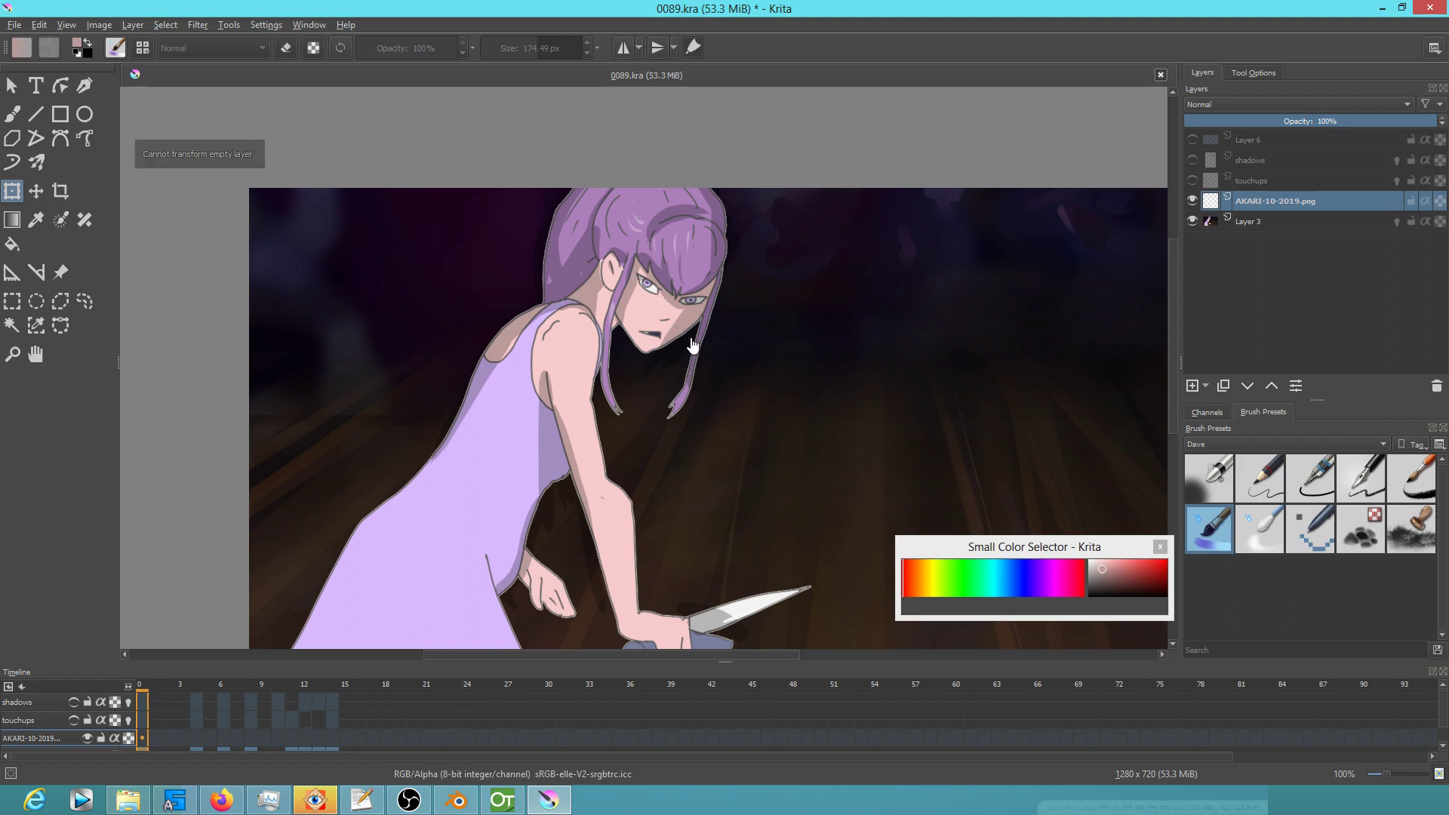
pyautogui.click(659, 300)
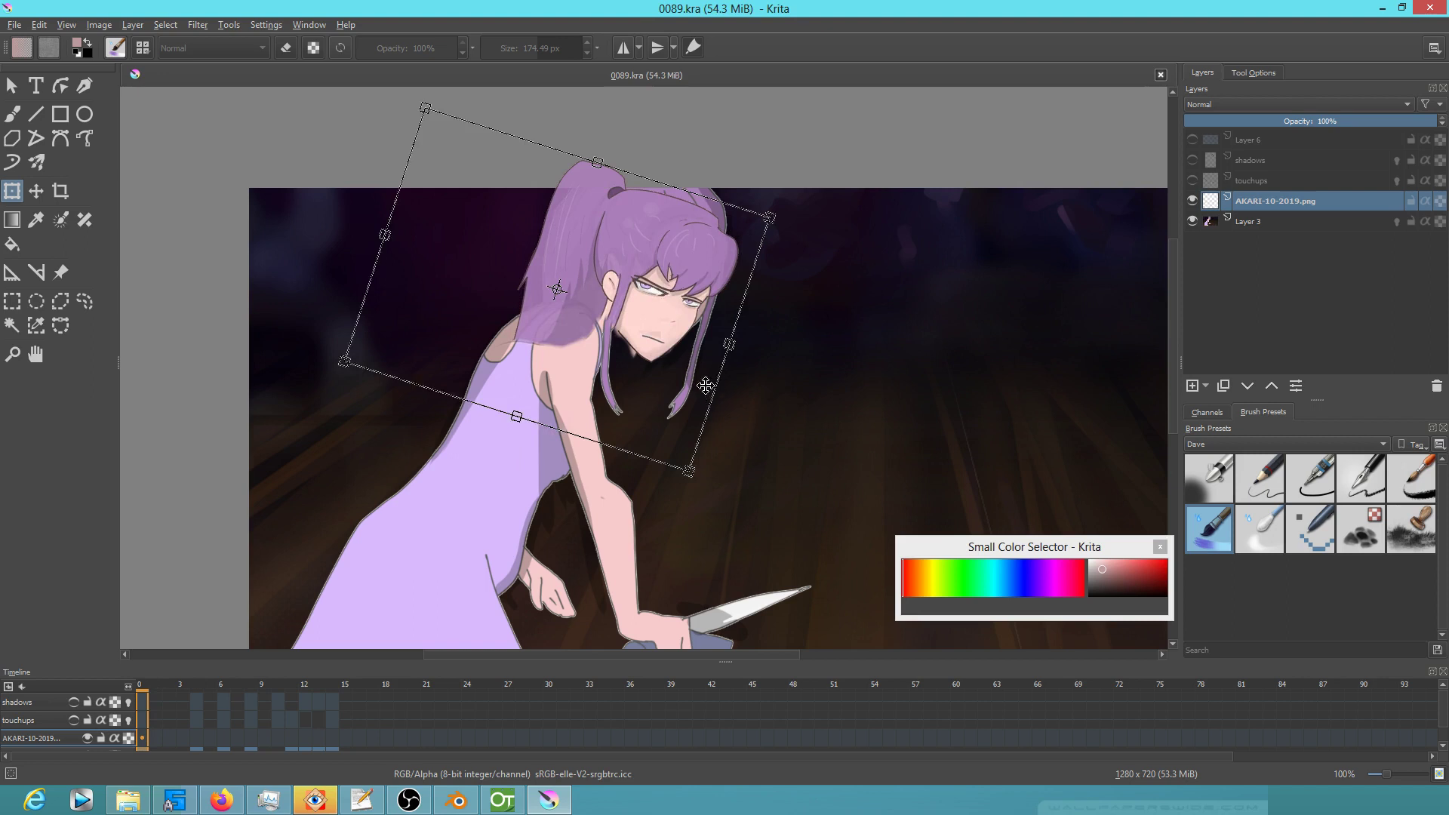
pyautogui.scroll(2, 750, 309)
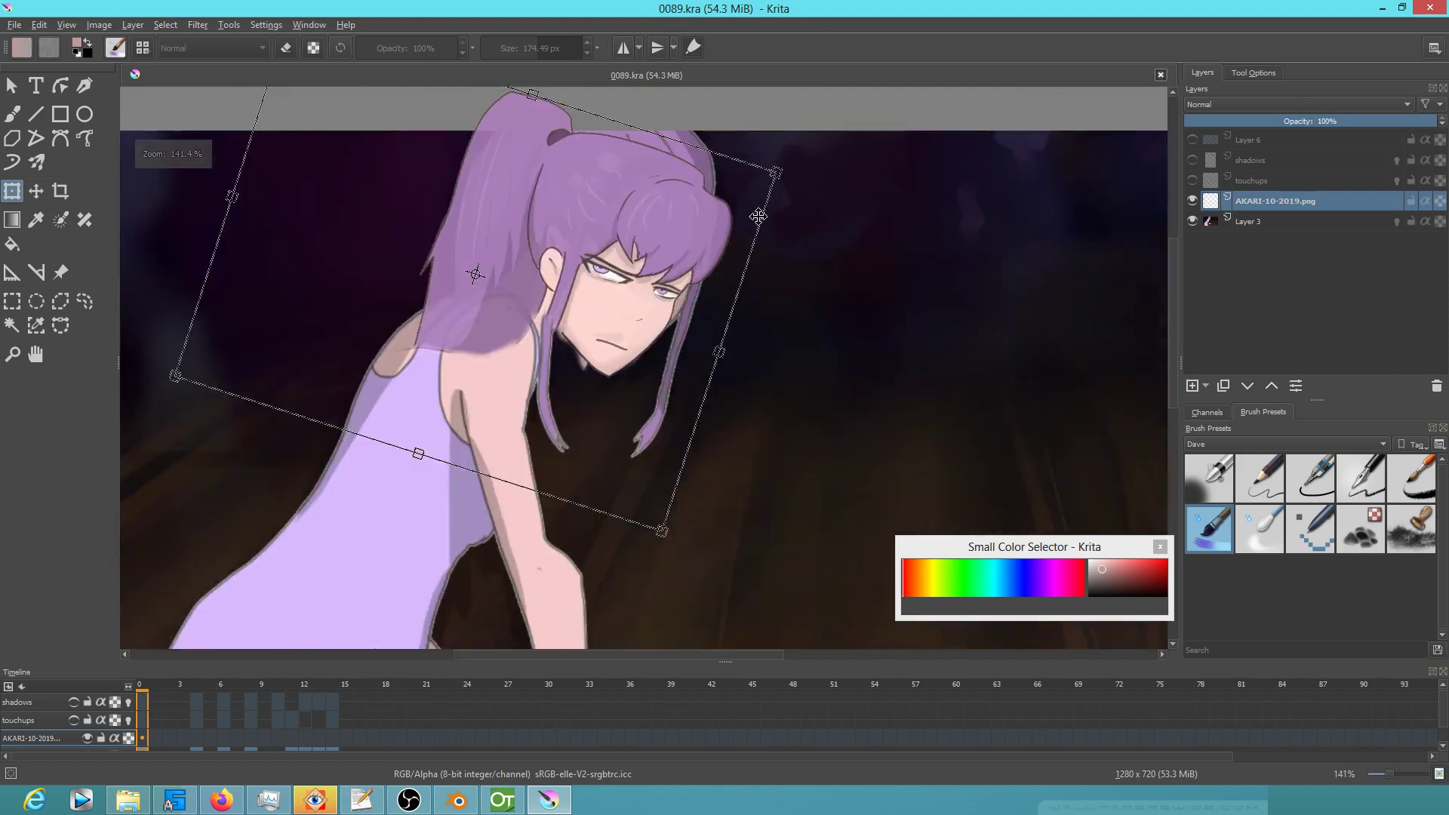
pyautogui.moveTo(779, 172); pyautogui.dragTo(762, 181)
pyautogui.moveTo(613, 350)
pyautogui.mouseDown()
pyautogui.moveTo(609, 333)
pyautogui.moveTo(619, 342)
pyautogui.mouseUp()
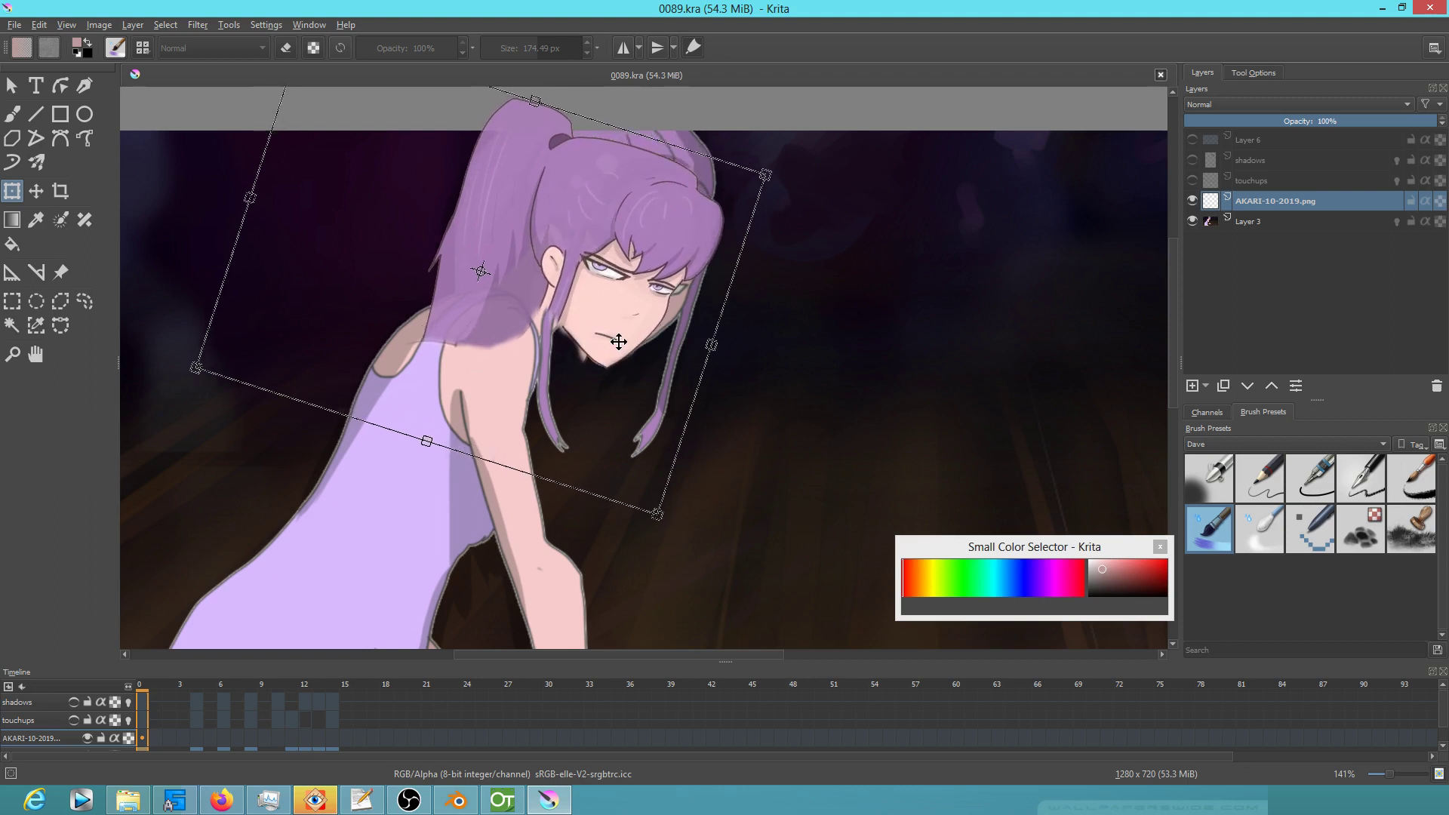
pyautogui.press('Return')
# Save the adjusted head placement in 0089.kra
pyautogui.click(19, 25)
pyautogui.click(26, 79)
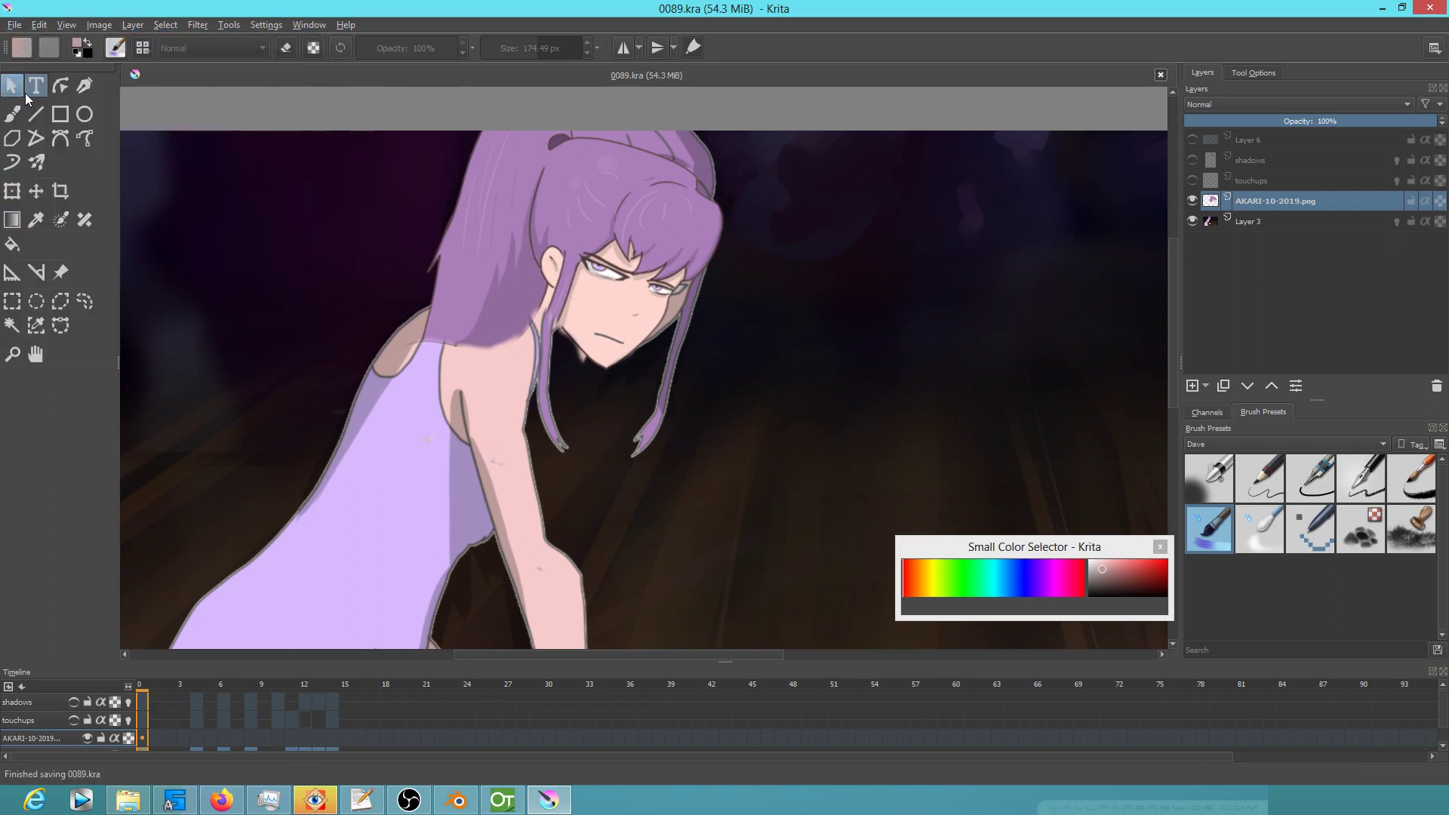
pyautogui.click(19, 28)
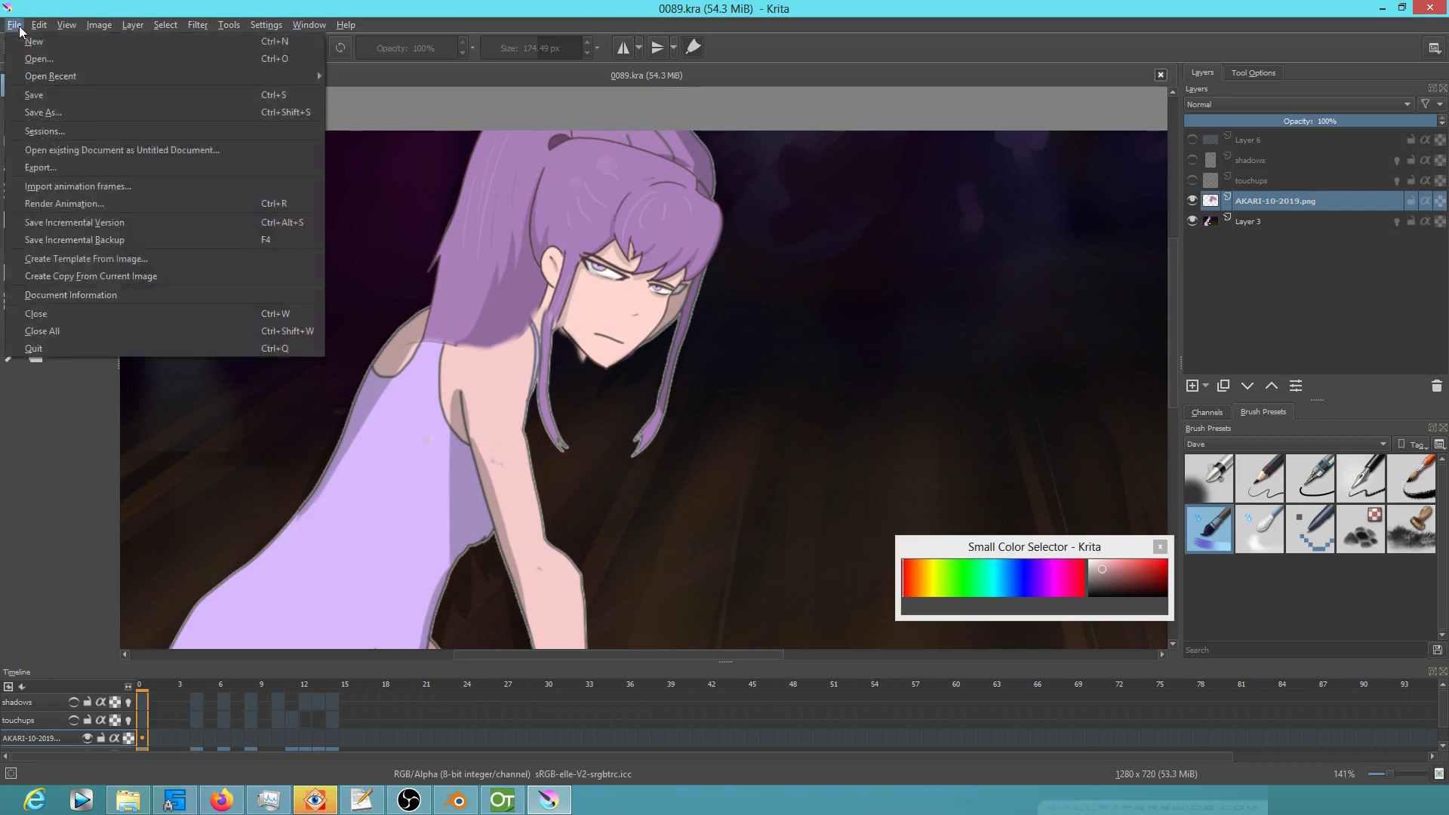
pyautogui.click(29, 92)
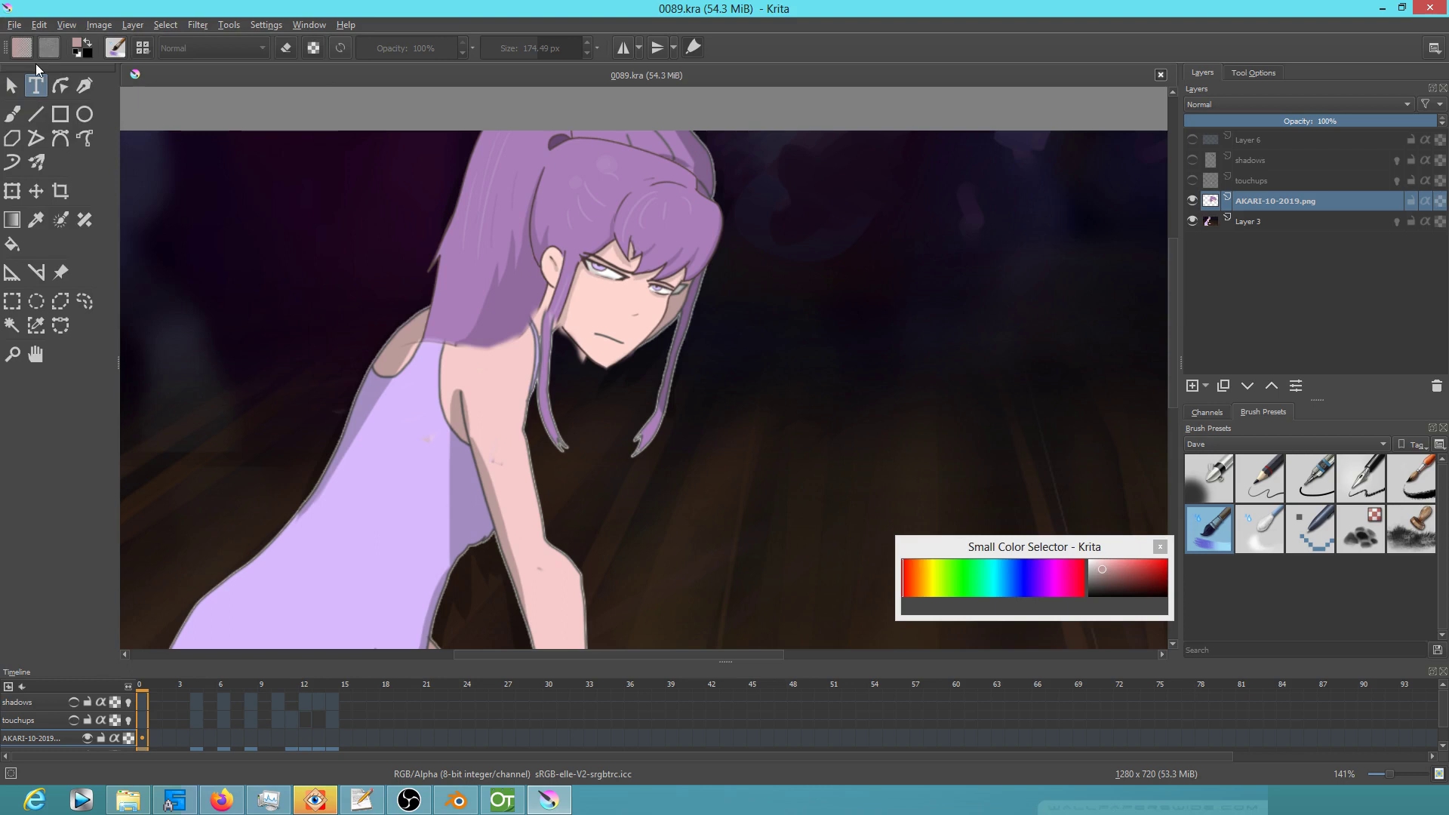
# Add a keyframe at frame 0 to the AKARI-10-2019.png layer, and hide that layer with Layer 3 selected
pyautogui.click(143, 738)
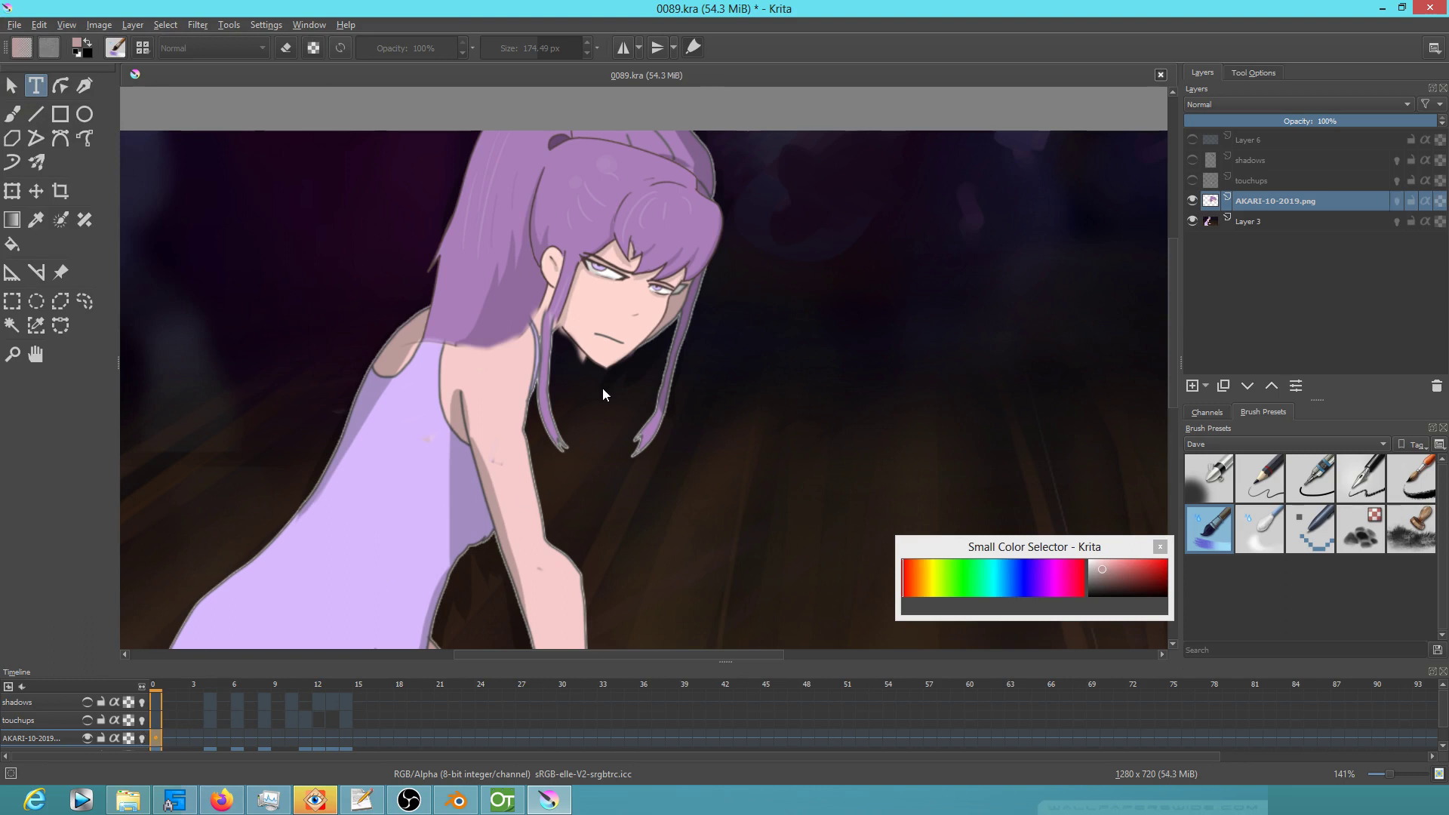
pyautogui.click(1250, 221)
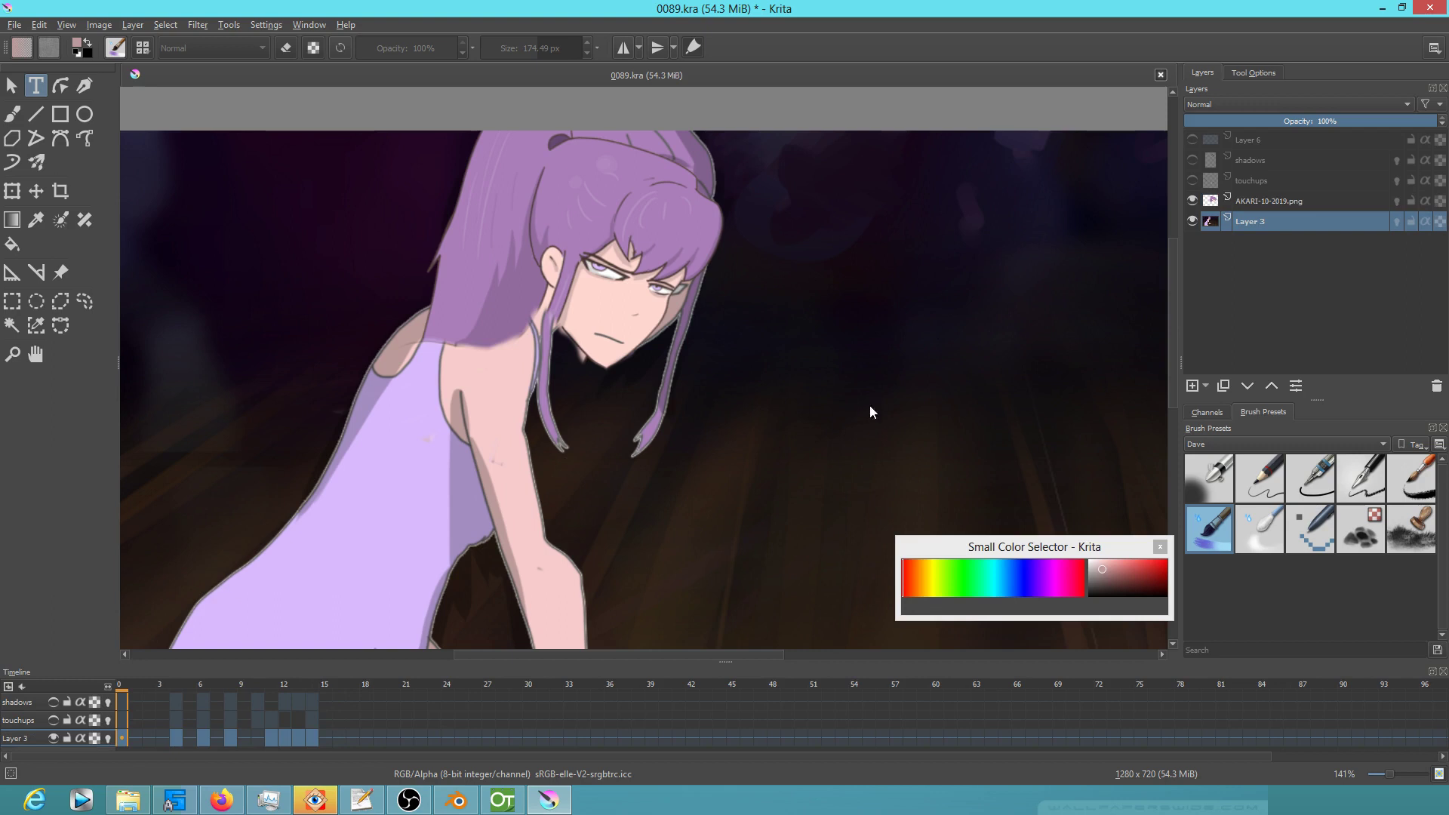
pyautogui.click(1193, 201)
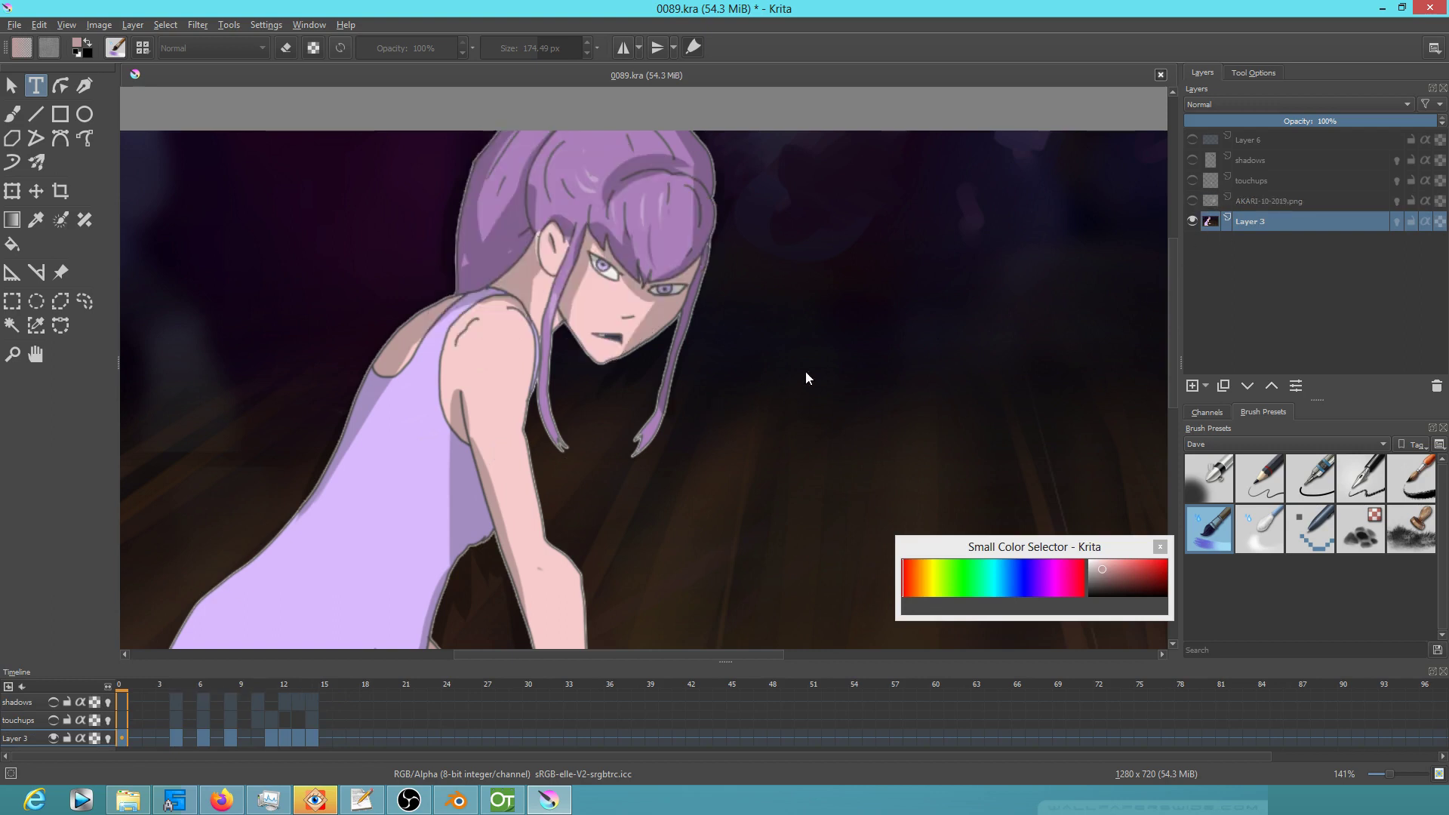
# Paint over the front hanging hair strand's lower part on Layer 3 with the Ink-7 Brush Rough preset in a sampled floor colour
pyautogui.click(1194, 201)
pyautogui.click(1194, 202)
pyautogui.scroll(1, 743, 415)
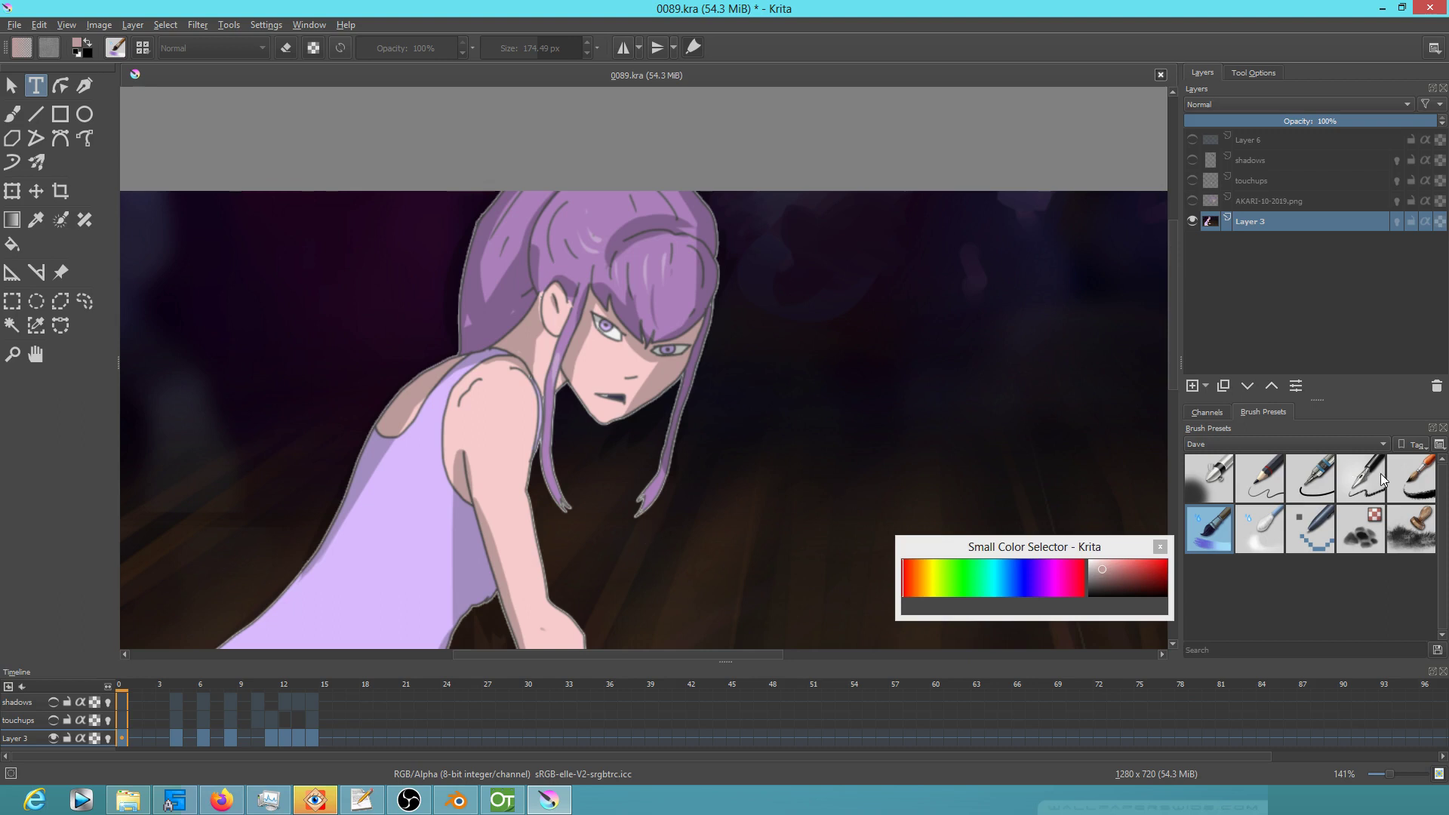
pyautogui.click(1409, 486)
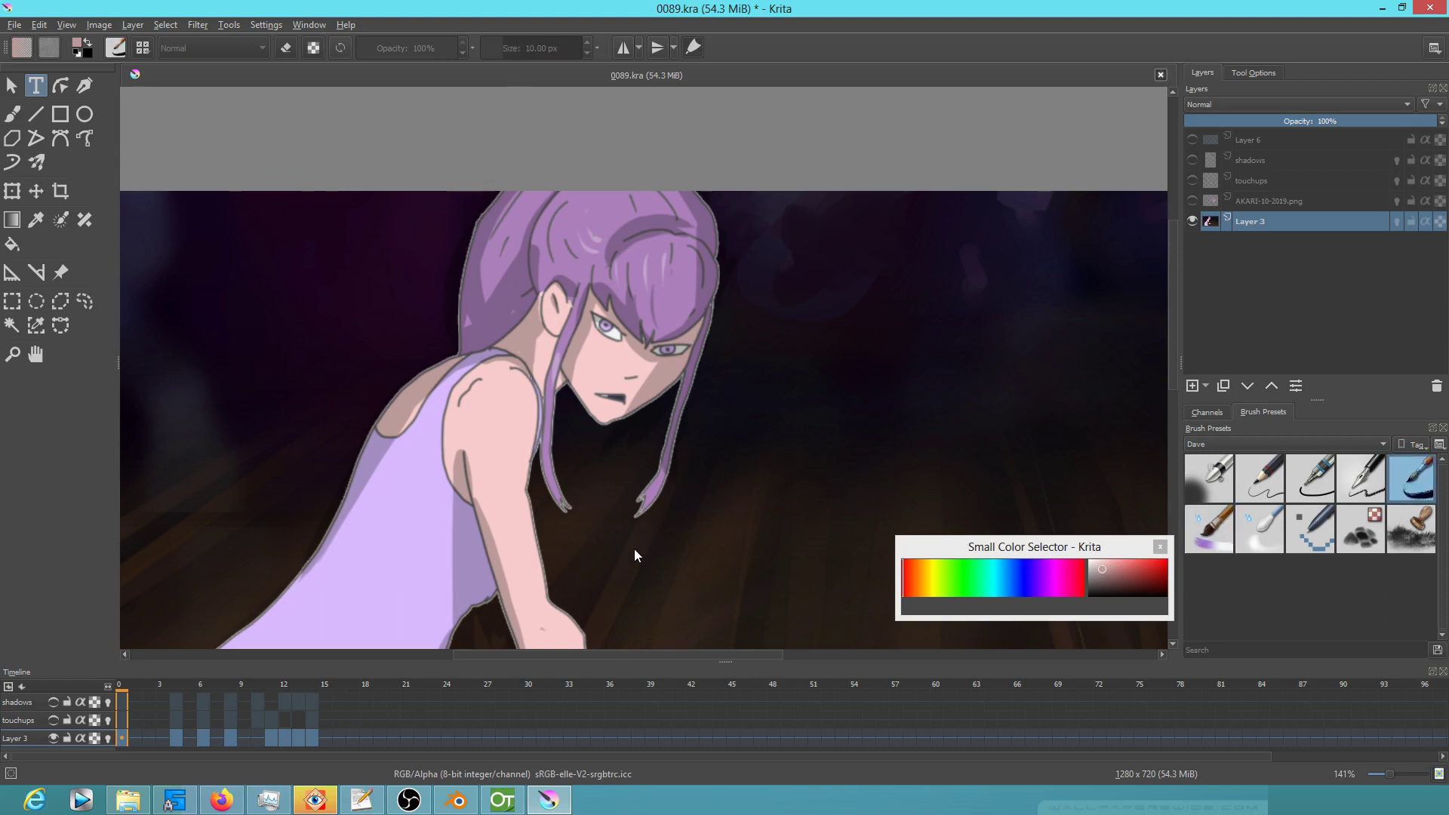
pyautogui.press('b')
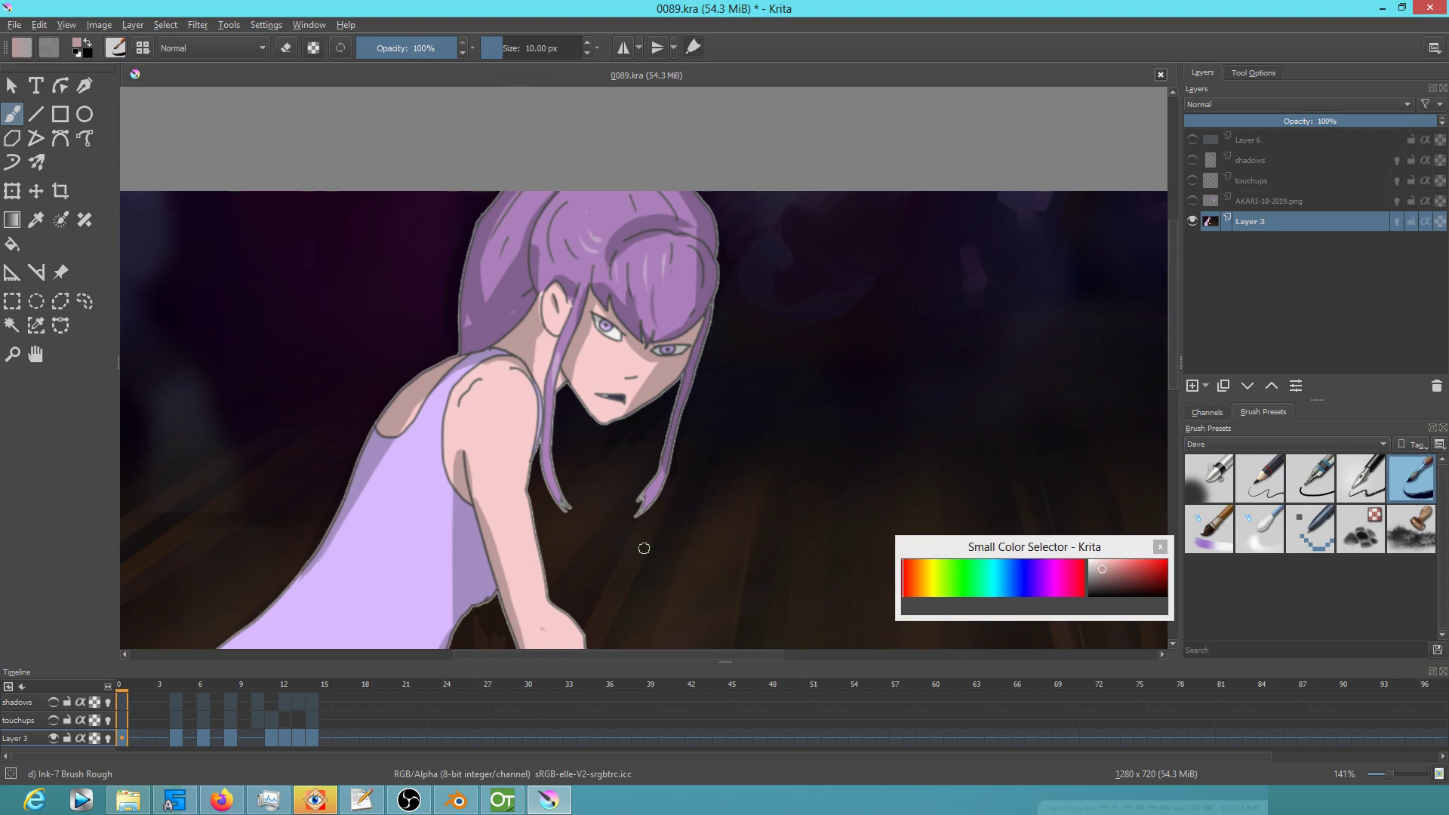
pyautogui.keyDown('ctrl'); pyautogui.click(641, 550); pyautogui.keyUp('ctrl')
pyautogui.moveTo(687, 442)
pyautogui.mouseDown()
pyautogui.moveTo(635, 533)
pyautogui.moveTo(687, 430)
pyautogui.moveTo(645, 519)
pyautogui.mouseUp()
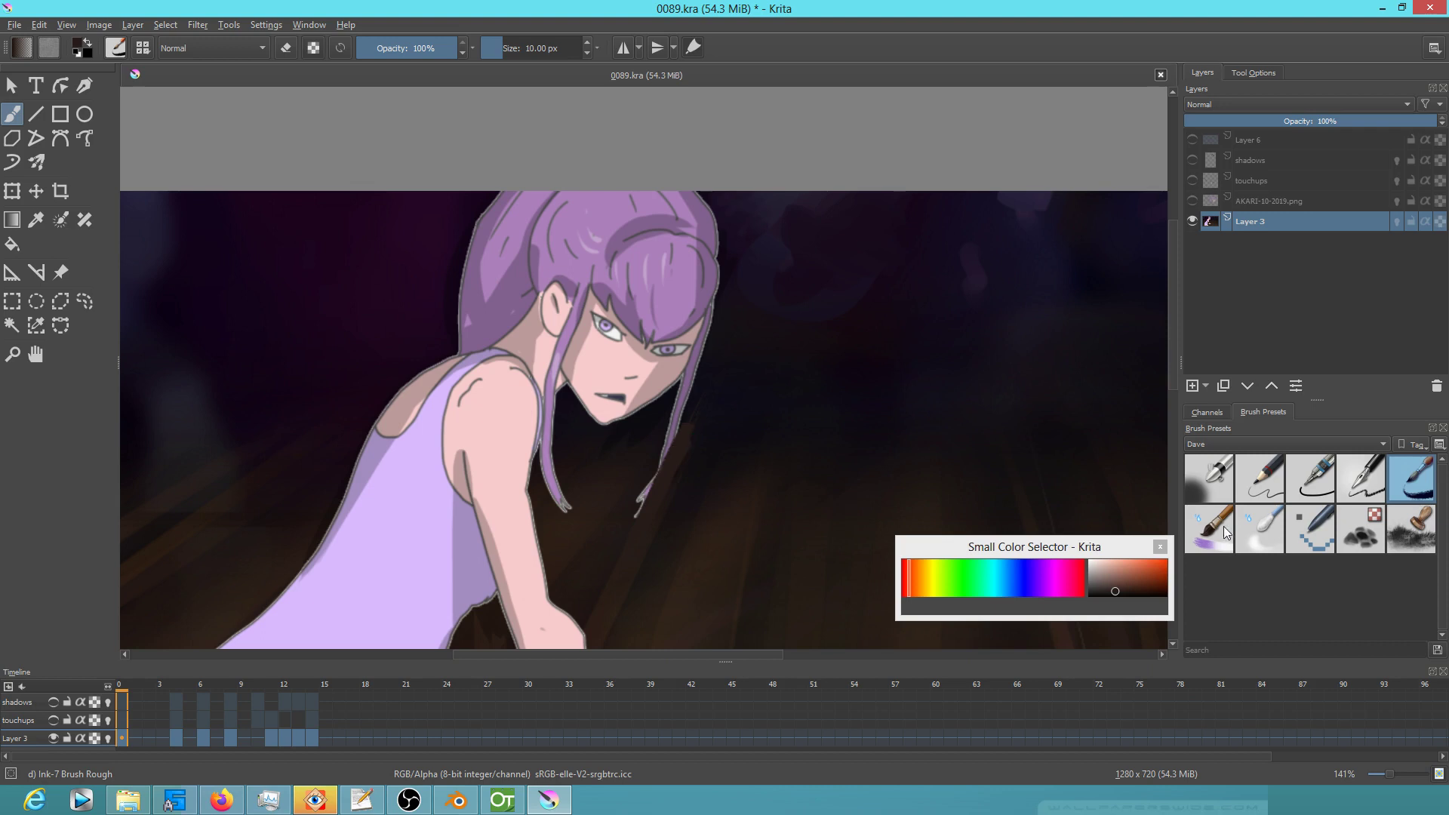
# Cover the remaining ends of both hanging hair strands with the Wet Textured Soft brush, blending the strokes into the floor background
pyautogui.click(1221, 536)
pyautogui.moveTo(699, 415); pyautogui.dragTo(619, 577)
pyautogui.moveTo(651, 511); pyautogui.dragTo(610, 584)
pyautogui.moveTo(661, 474)
pyautogui.mouseDown()
pyautogui.moveTo(601, 582)
pyautogui.moveTo(615, 541)
pyautogui.mouseUp()
pyautogui.moveTo(673, 444); pyautogui.dragTo(621, 537)
pyautogui.moveTo(689, 415)
pyautogui.mouseDown()
pyautogui.moveTo(634, 511)
pyautogui.moveTo(662, 494)
pyautogui.mouseUp()
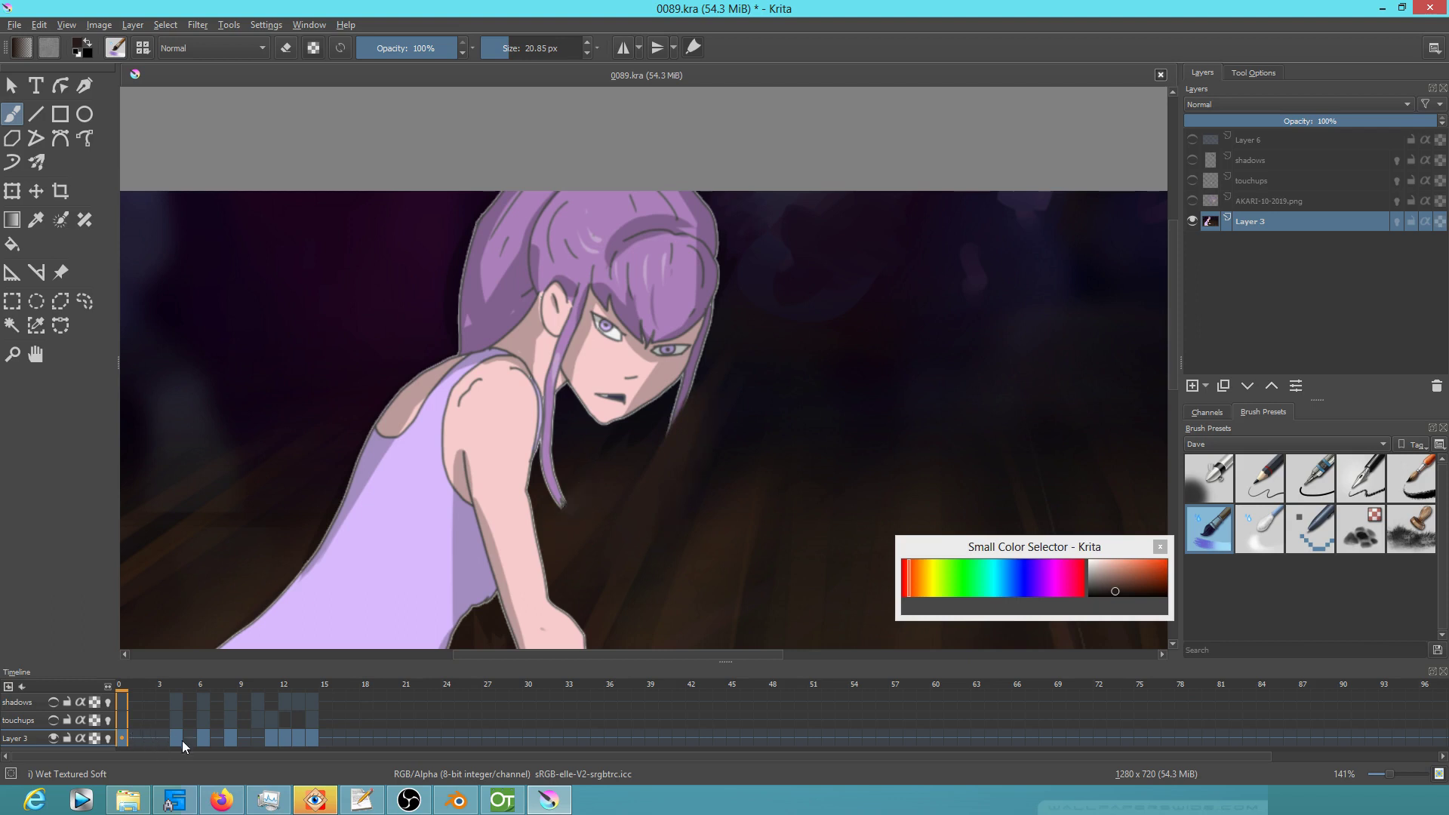
pyautogui.moveTo(557, 521)
pyautogui.mouseDown()
pyautogui.moveTo(561, 483)
pyautogui.moveTo(548, 519)
pyautogui.moveTo(567, 409)
pyautogui.moveTo(545, 488)
pyautogui.moveTo(543, 466)
pyautogui.moveTo(569, 505)
pyautogui.mouseUp()
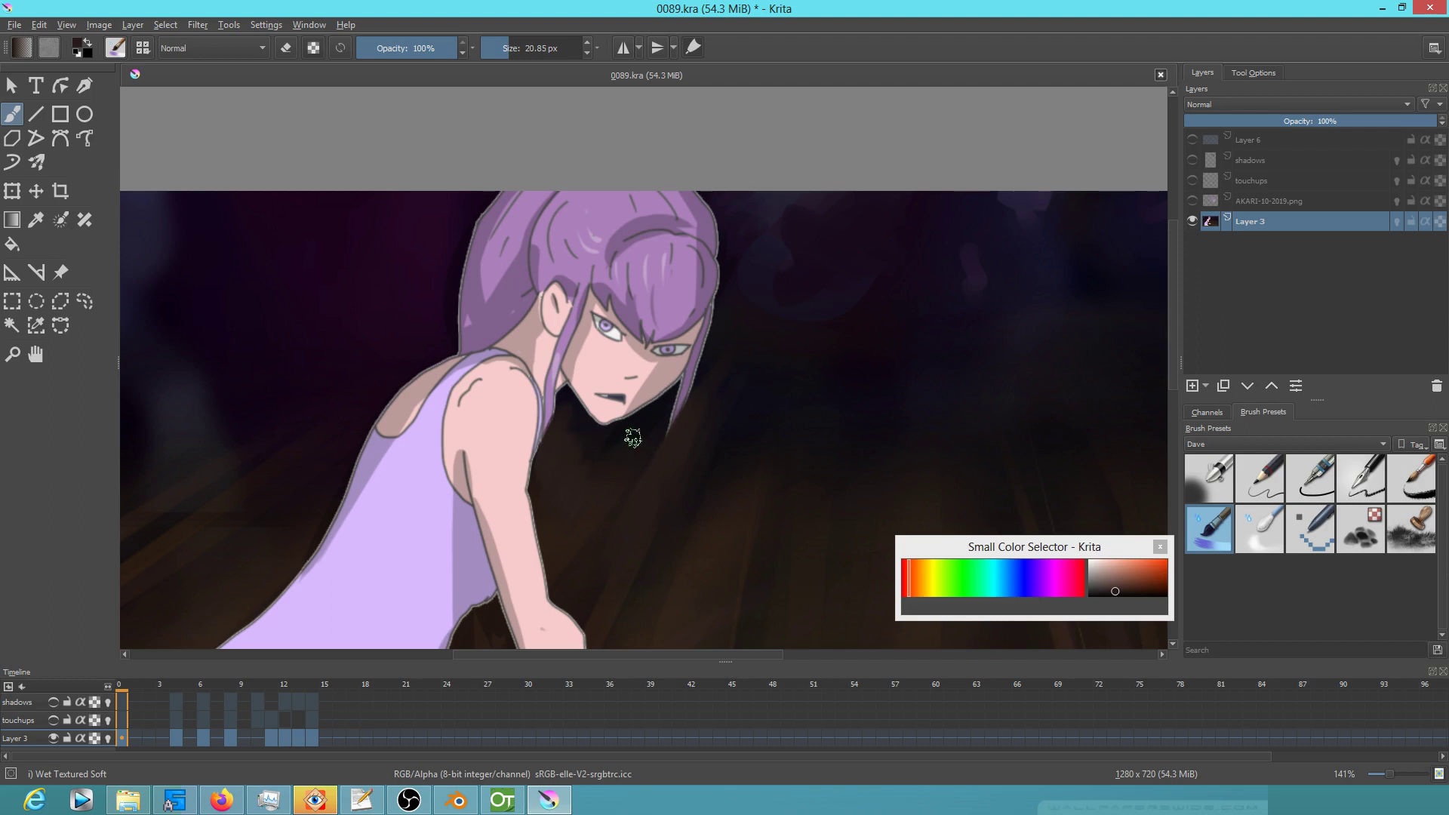
# Paint out the mouth, chin and front eye of the old face on Layer 3 with dark colours sampled from the background
pyautogui.keyDown('ctrl'); pyautogui.click(686, 469); pyautogui.keyUp('ctrl')
pyautogui.moveTo(615, 420)
pyautogui.mouseDown()
pyautogui.moveTo(605, 375)
pyautogui.moveTo(574, 408)
pyautogui.moveTo(592, 363)
pyautogui.moveTo(618, 354)
pyautogui.moveTo(608, 404)
pyautogui.moveTo(634, 398)
pyautogui.moveTo(667, 348)
pyautogui.moveTo(657, 398)
pyautogui.moveTo(670, 386)
pyautogui.moveTo(684, 398)
pyautogui.moveTo(674, 435)
pyautogui.moveTo(696, 372)
pyautogui.moveTo(634, 474)
pyautogui.mouseUp()
pyautogui.keyDown('ctrl'); pyautogui.click(674, 435); pyautogui.keyUp('ctrl')
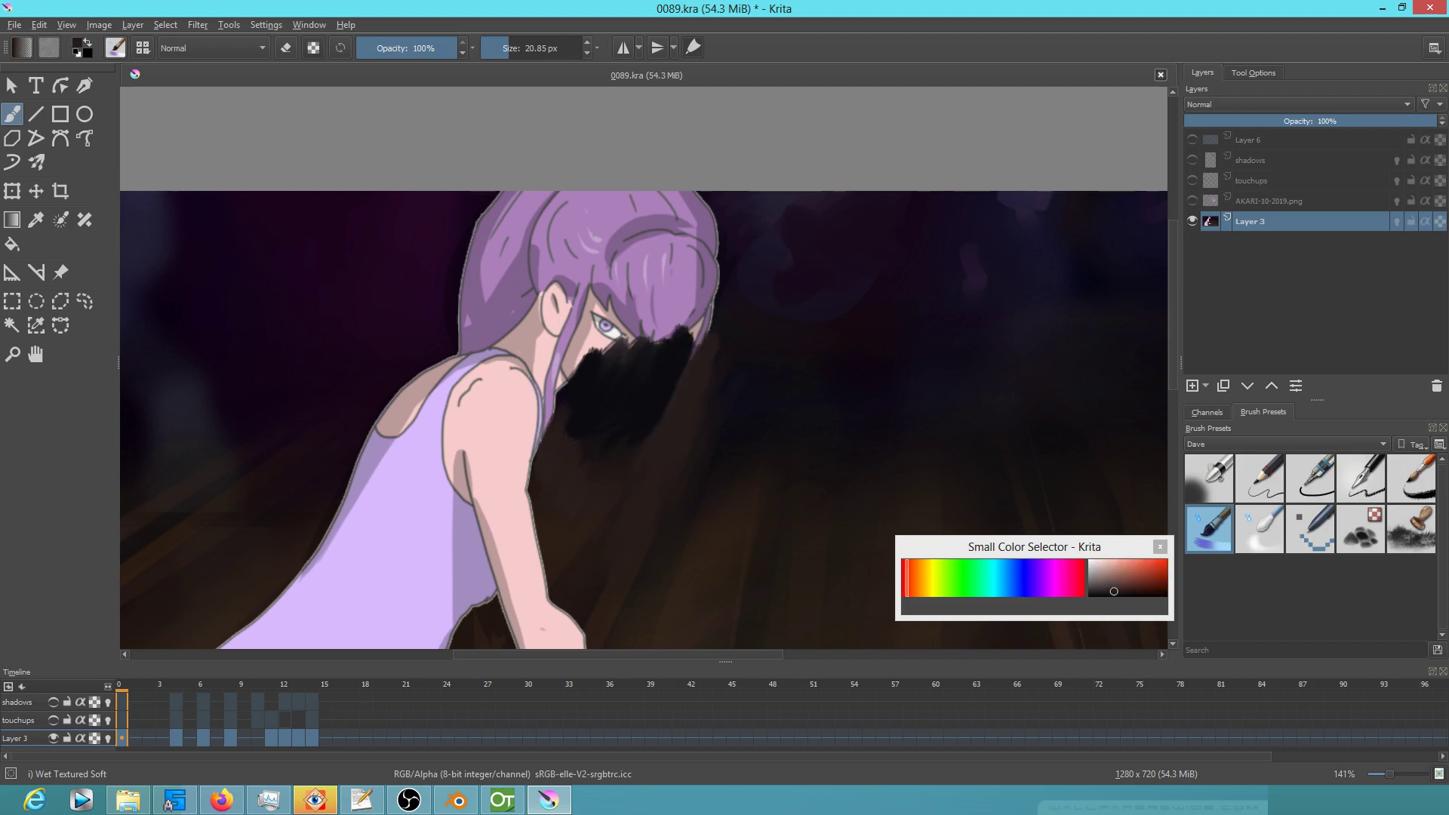
pyautogui.keyDown('ctrl'); pyautogui.click(649, 400); pyautogui.keyUp('ctrl')
pyautogui.moveTo(666, 391); pyautogui.dragTo(640, 449)
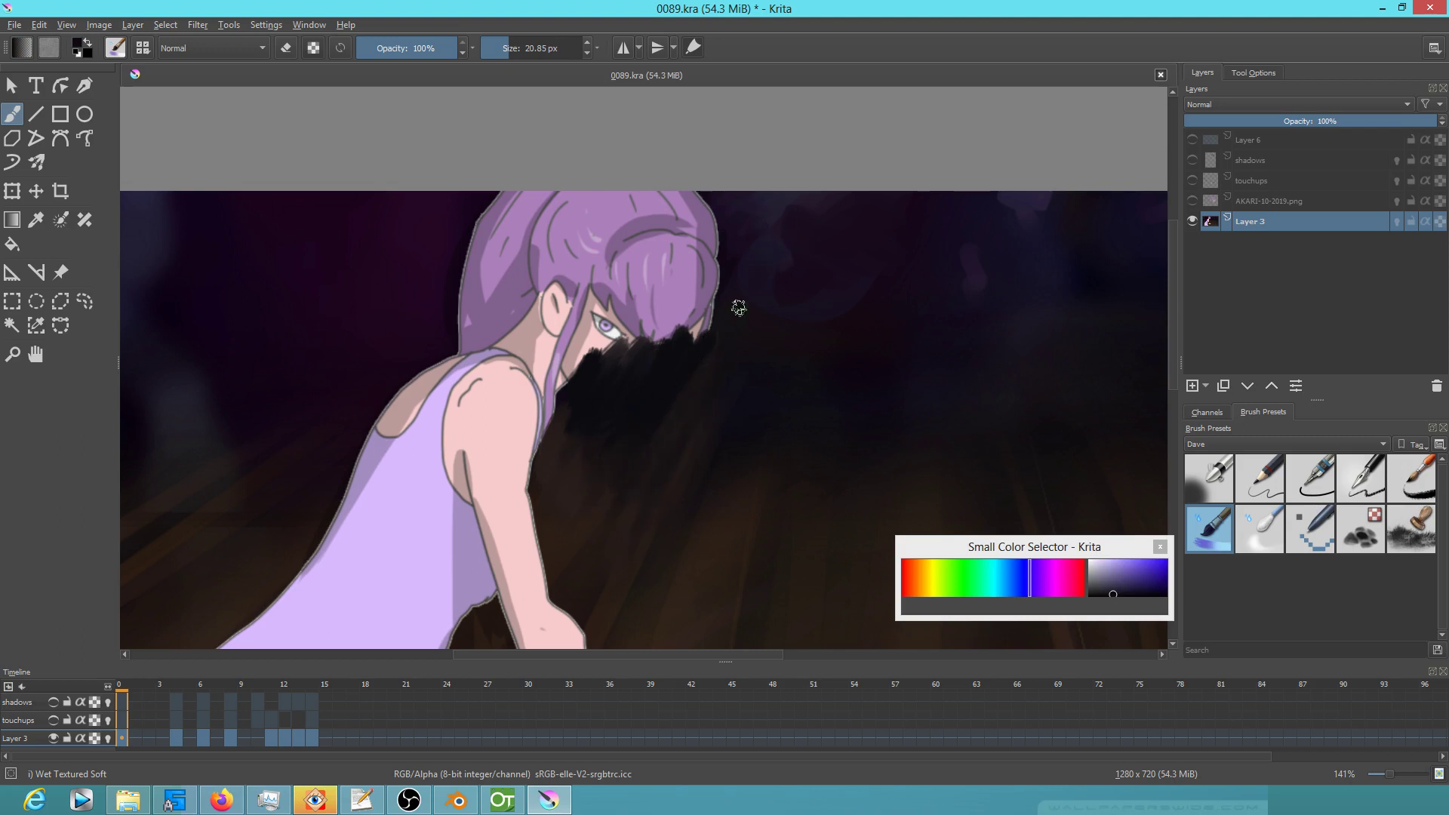
# Enlarge the brush to 66.93 px, paint over the hair's front and back edges, and check the coverage against the AKARI-10-2019.png layer
pyautogui.moveTo(762, 228)
pyautogui.mouseDown()
pyautogui.moveTo(702, 289)
pyautogui.moveTo(730, 198)
pyautogui.moveTo(718, 237)
pyautogui.moveTo(738, 197)
pyautogui.moveTo(779, 178)
pyautogui.moveTo(754, 215)
pyautogui.moveTo(772, 215)
pyautogui.moveTo(778, 194)
pyautogui.moveTo(749, 198)
pyautogui.moveTo(775, 255)
pyautogui.moveTo(811, 221)
pyautogui.moveTo(787, 210)
pyautogui.moveTo(859, 168)
pyautogui.moveTo(813, 262)
pyautogui.moveTo(746, 208)
pyautogui.moveTo(671, 205)
pyautogui.moveTo(763, 209)
pyautogui.moveTo(740, 219)
pyautogui.moveTo(763, 235)
pyautogui.moveTo(683, 223)
pyautogui.mouseUp()
pyautogui.moveTo(446, 219)
pyautogui.mouseDown()
pyautogui.moveTo(398, 244)
pyautogui.moveTo(420, 261)
pyautogui.moveTo(405, 311)
pyautogui.moveTo(423, 260)
pyautogui.moveTo(468, 215)
pyautogui.moveTo(611, 145)
pyautogui.mouseUp()
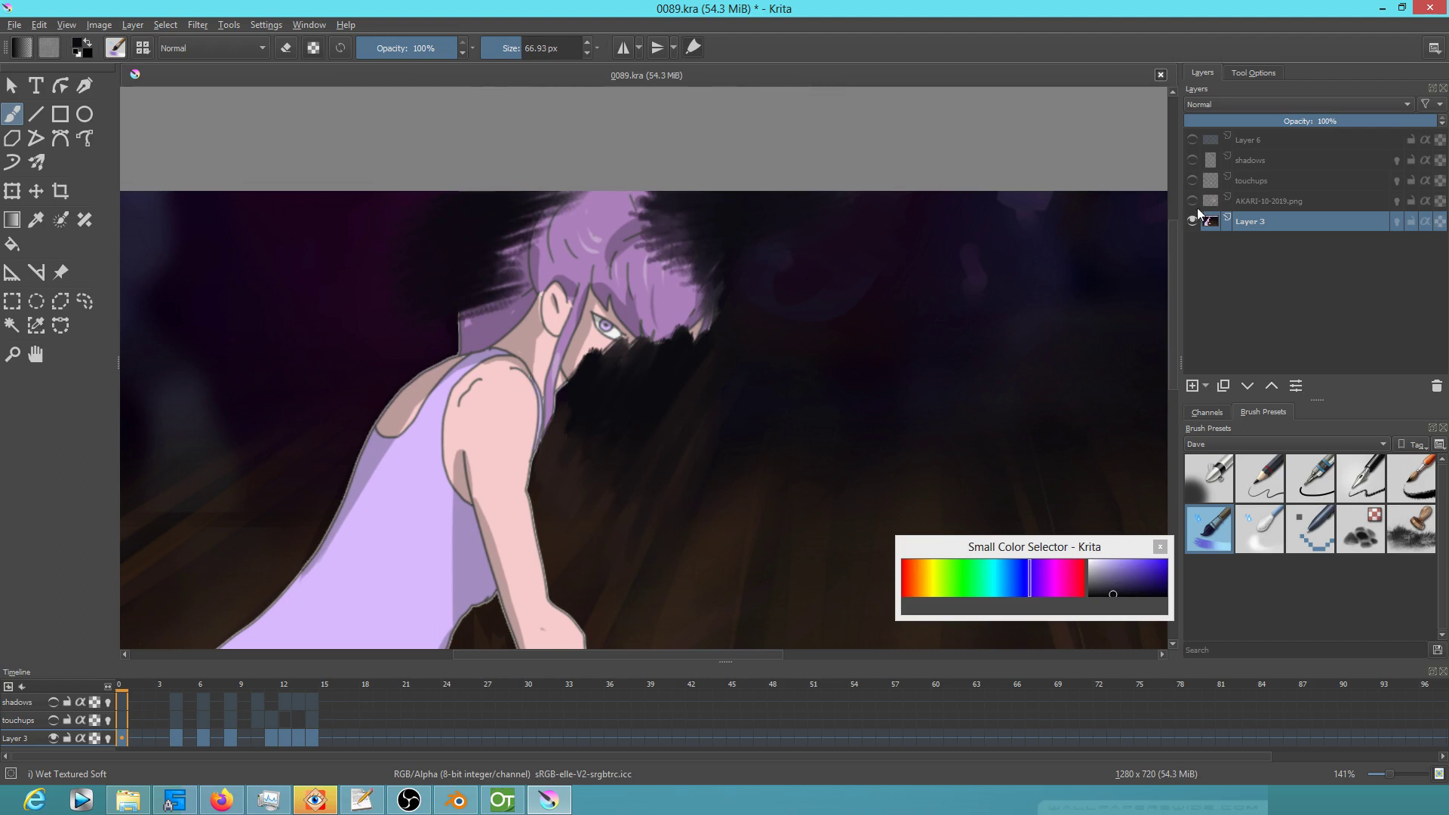
pyautogui.click(1192, 201)
pyautogui.click(1192, 202)
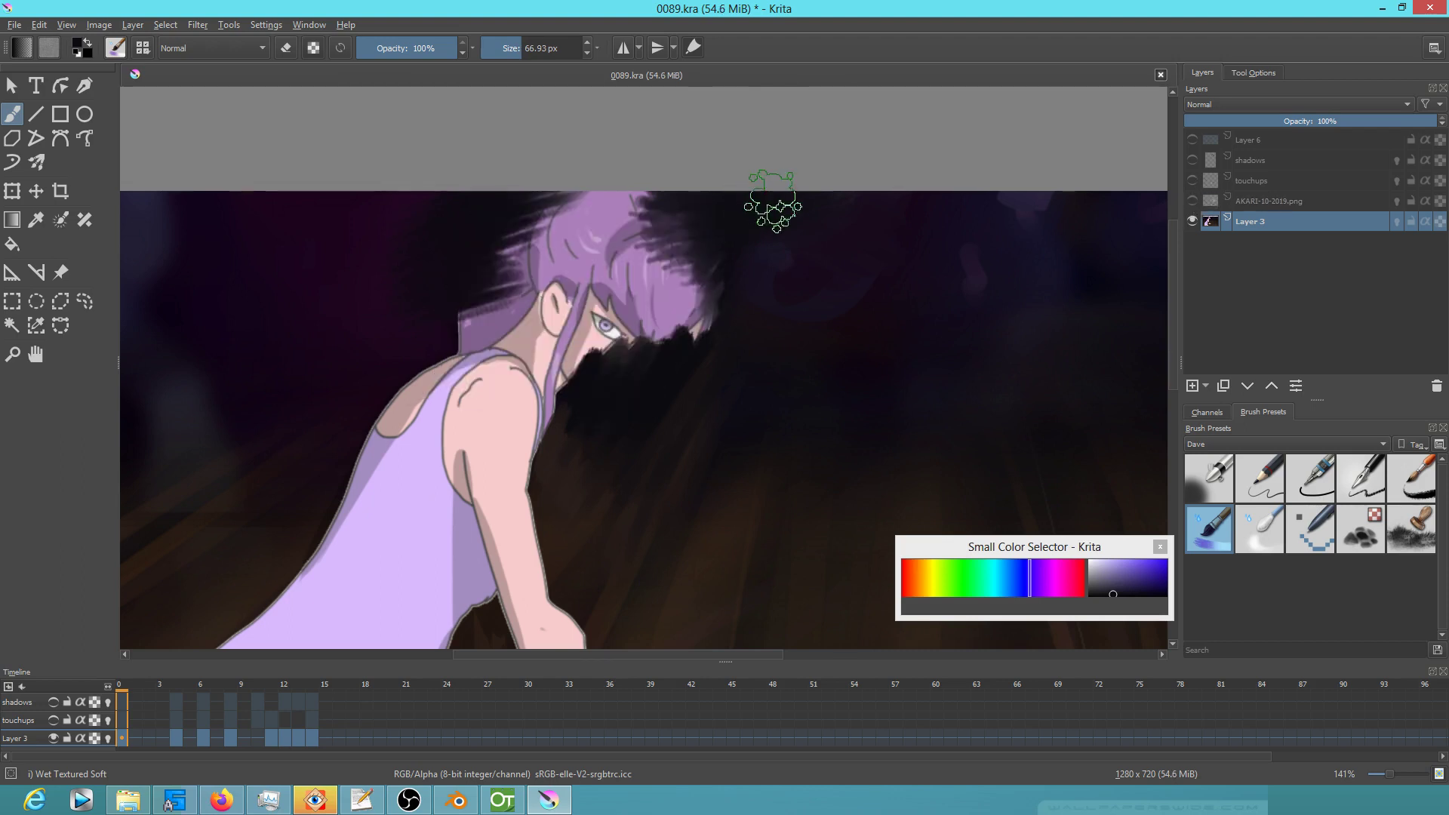
# Paint out the crown of the head and the ponytail on Layer 3, checking the coverage against the new head
pyautogui.moveTo(608, 202)
pyautogui.mouseDown()
pyautogui.moveTo(360, 219)
pyautogui.moveTo(704, 200)
pyautogui.moveTo(615, 217)
pyautogui.moveTo(489, 210)
pyautogui.moveTo(830, 225)
pyautogui.mouseUp()
pyautogui.moveTo(478, 233)
pyautogui.mouseDown()
pyautogui.moveTo(720, 247)
pyautogui.moveTo(522, 220)
pyautogui.moveTo(651, 276)
pyautogui.mouseUp()
pyautogui.hotkey('ctrl', 'z')
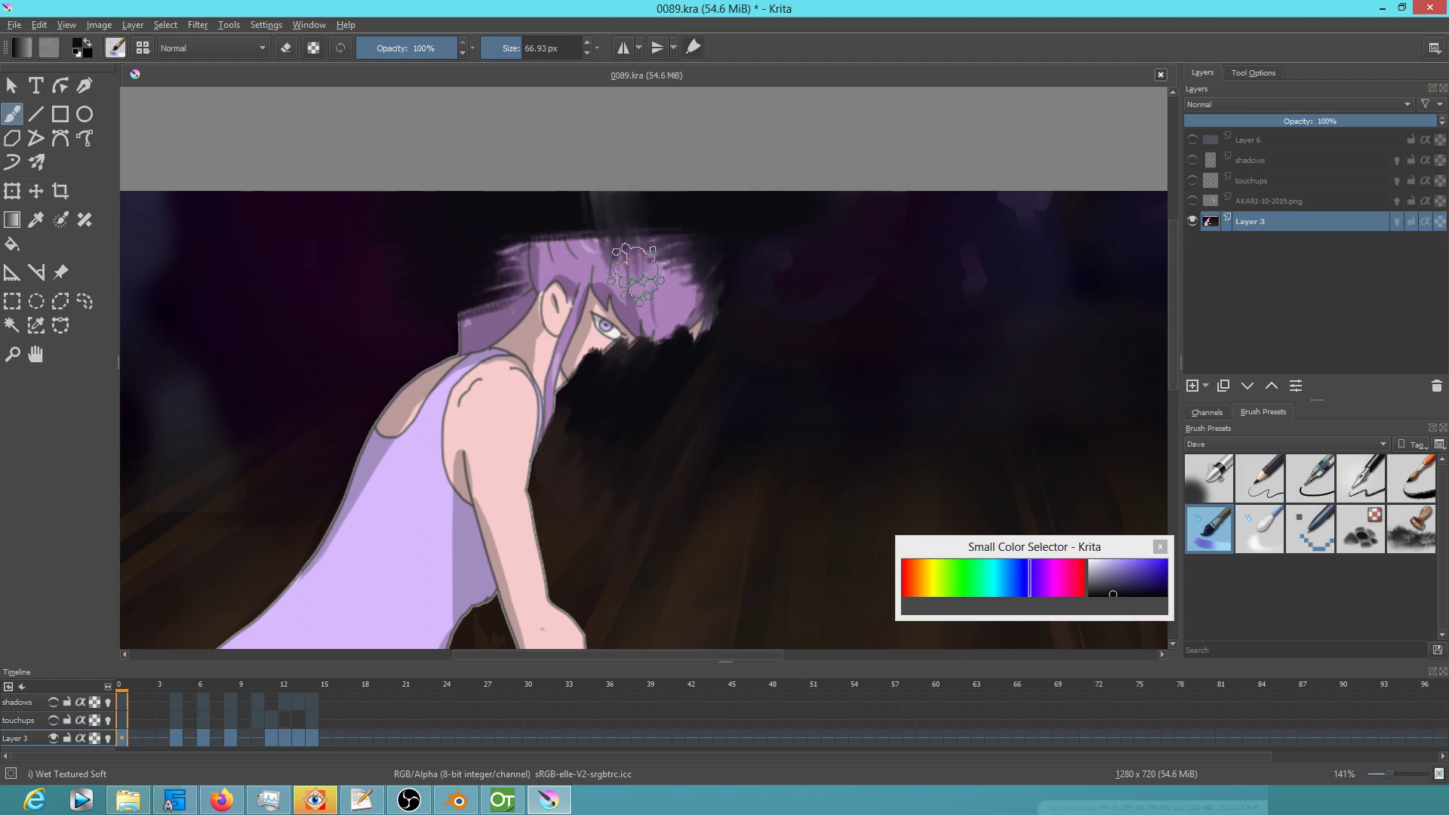
pyautogui.moveTo(553, 218)
pyautogui.mouseDown()
pyautogui.moveTo(738, 207)
pyautogui.moveTo(478, 242)
pyautogui.moveTo(430, 314)
pyautogui.moveTo(444, 323)
pyautogui.moveTo(499, 285)
pyautogui.mouseUp()
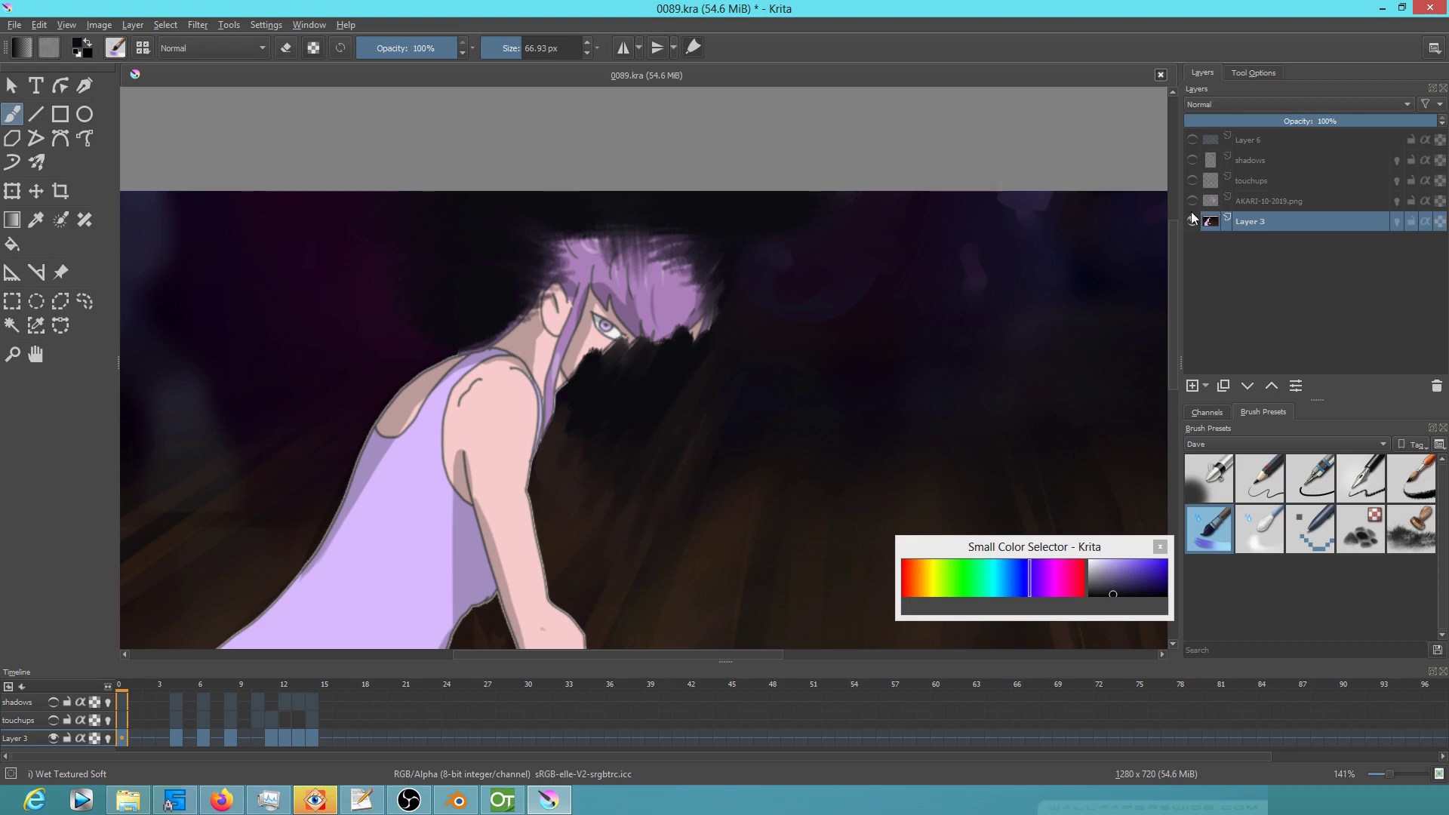
pyautogui.click(1192, 200)
pyautogui.click(1192, 199)
# Reduce the brush to 41.17 px and paint out more of the old face, bangs and neck edge in the dark background colour
pyautogui.moveTo(621, 443); pyautogui.dragTo(573, 474)
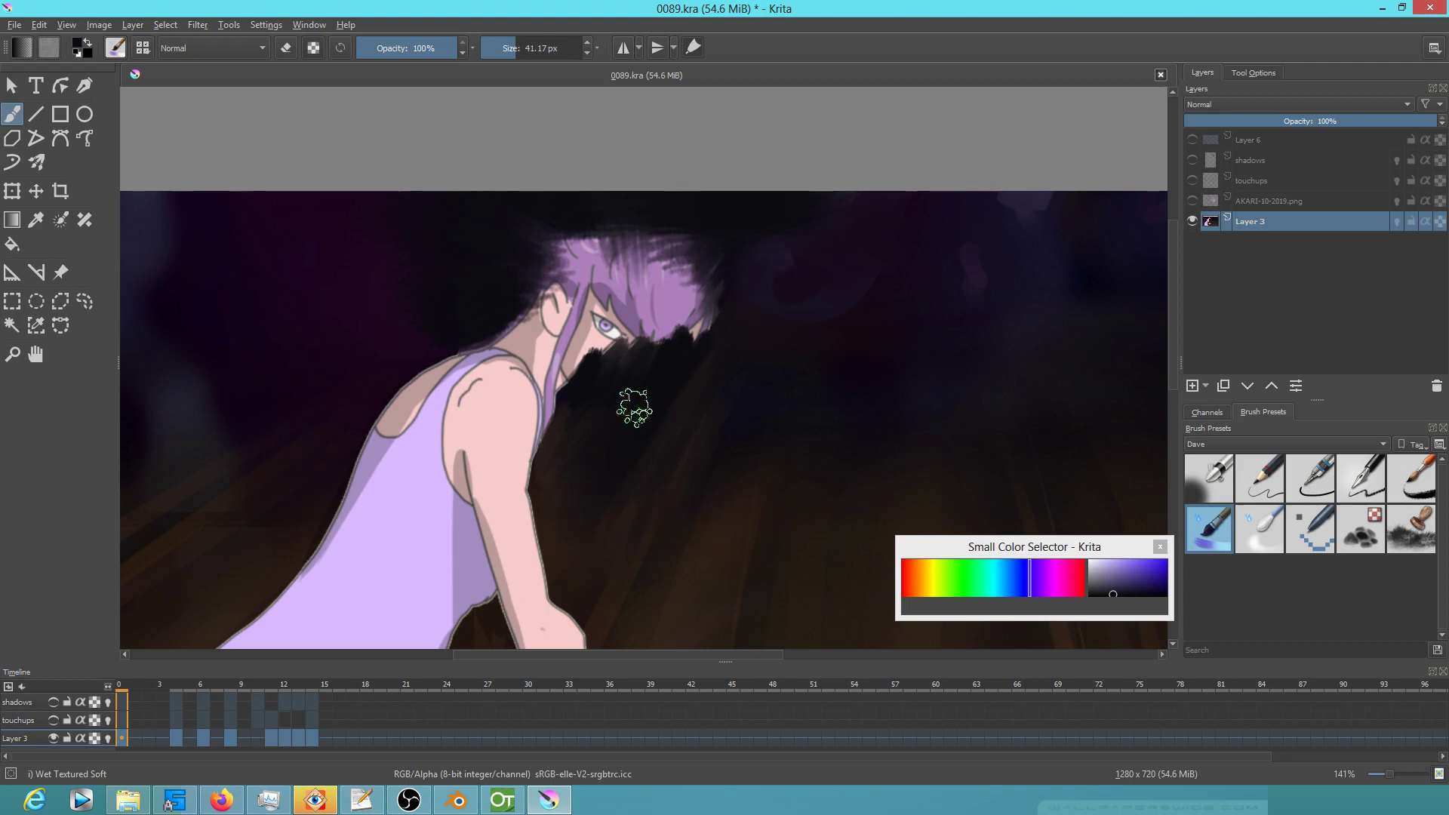
pyautogui.moveTo(585, 411)
pyautogui.mouseDown()
pyautogui.moveTo(598, 358)
pyautogui.moveTo(588, 411)
pyautogui.moveTo(595, 375)
pyautogui.moveTo(678, 313)
pyautogui.moveTo(690, 350)
pyautogui.moveTo(742, 321)
pyautogui.moveTo(756, 287)
pyautogui.moveTo(677, 282)
pyautogui.moveTo(687, 227)
pyautogui.mouseUp()
pyautogui.moveTo(591, 414); pyautogui.dragTo(563, 362)
# Show the AKARI-10-2019.png layer and check its fit over the painted-out head by toggling both layers' visibility
pyautogui.click(1192, 201)
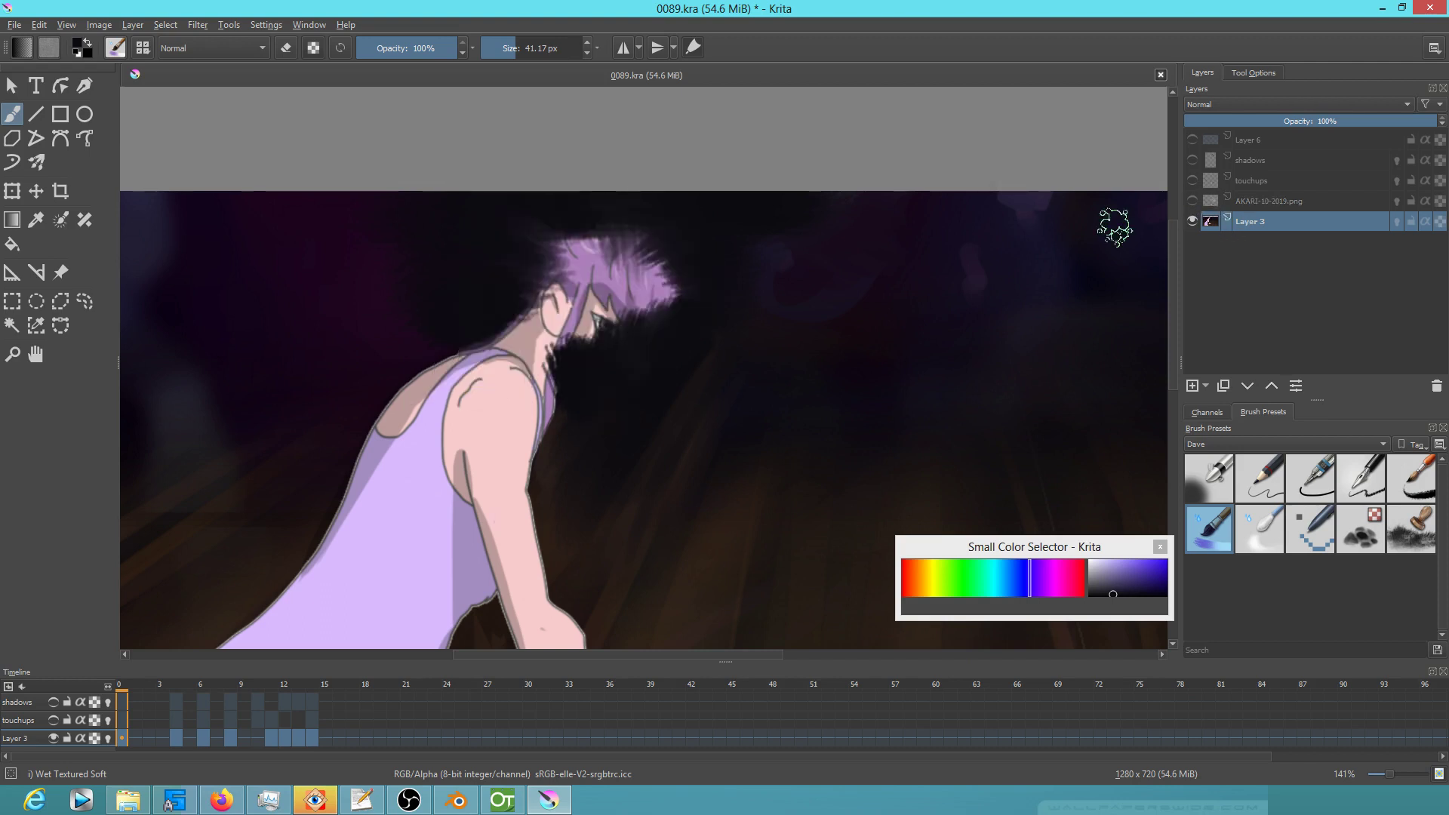
pyautogui.click(1193, 202)
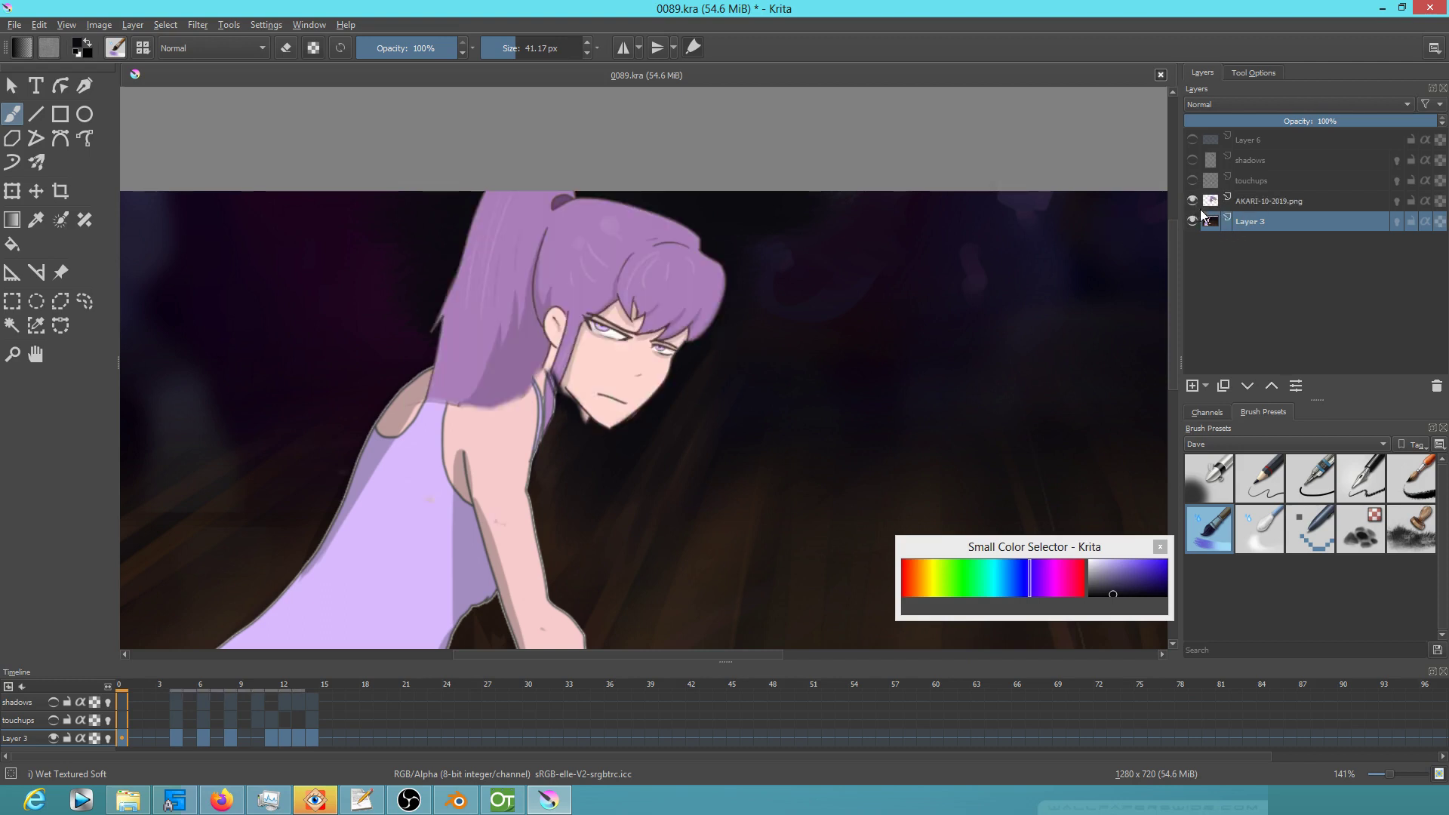
pyautogui.click(1193, 221)
pyautogui.click(1192, 221)
pyautogui.click(1191, 202)
pyautogui.click(1191, 203)
pyautogui.press('1')
pyautogui.scroll(-1, 1129, 270)
pyautogui.scroll(1, 1086, 299)
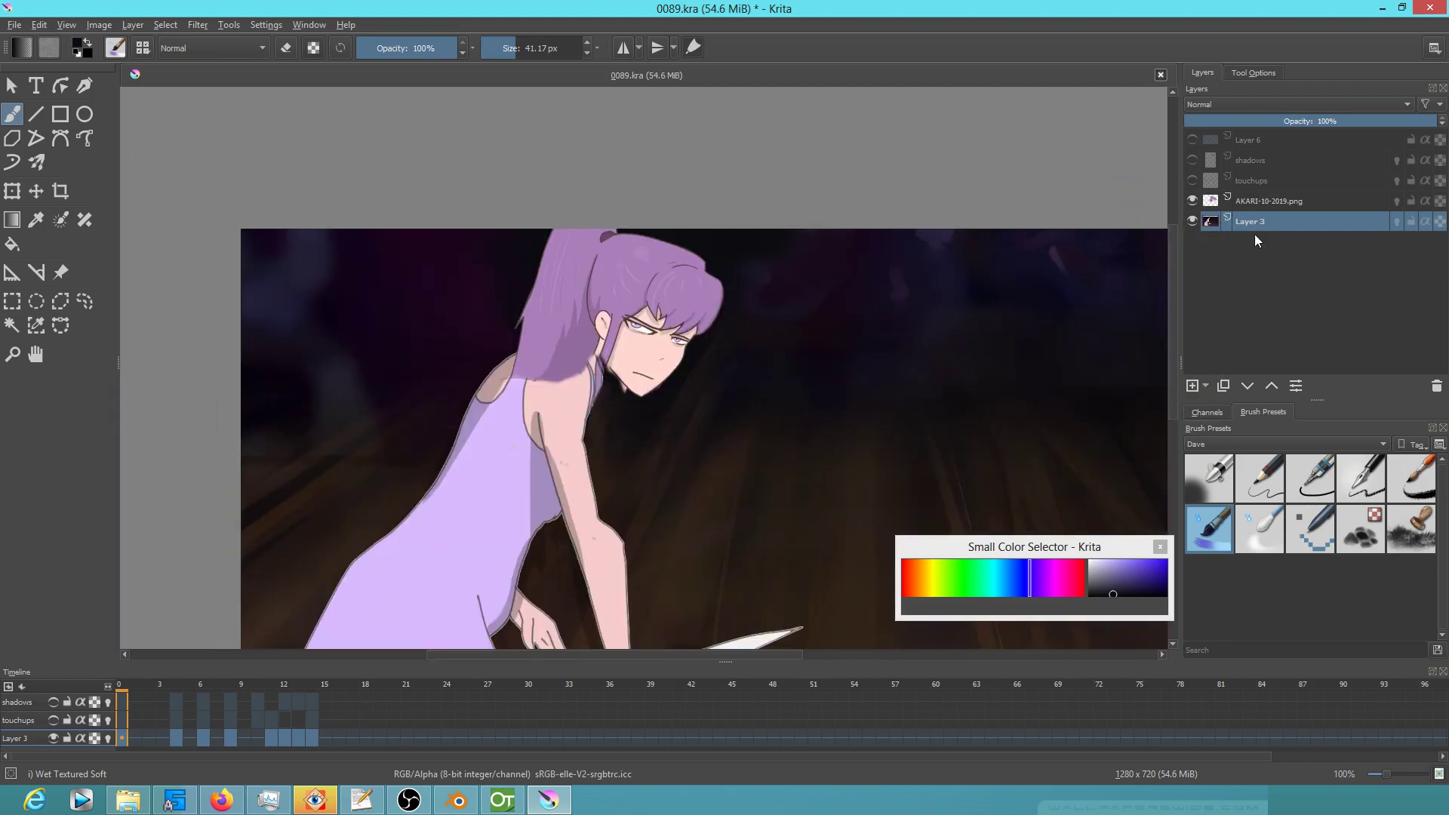
# Duplicate the AKARI-10-2019.png keyframe to frame 1 and scale its head drawing down slightly
pyautogui.click(1254, 205)
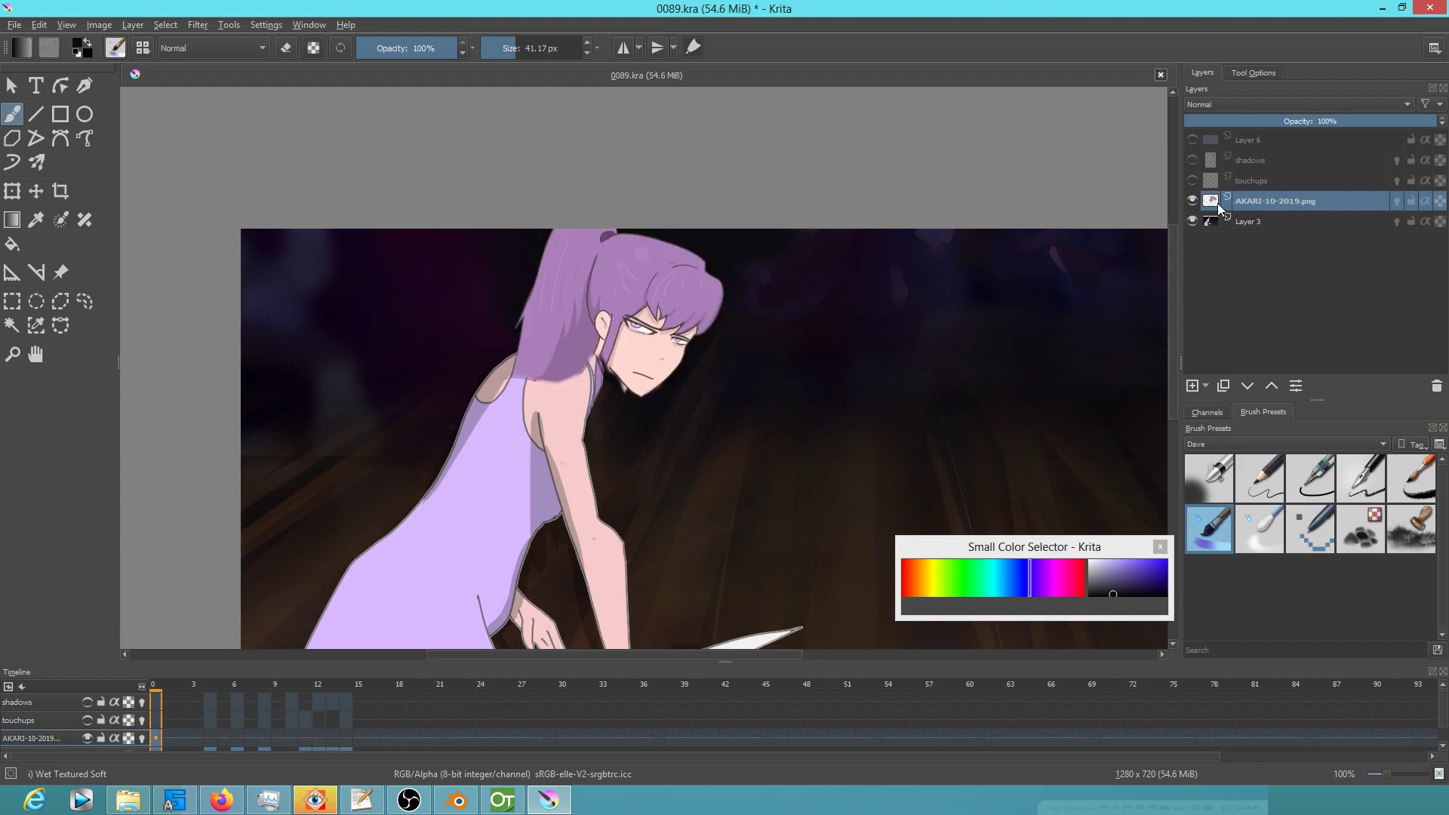
pyautogui.click(169, 738)
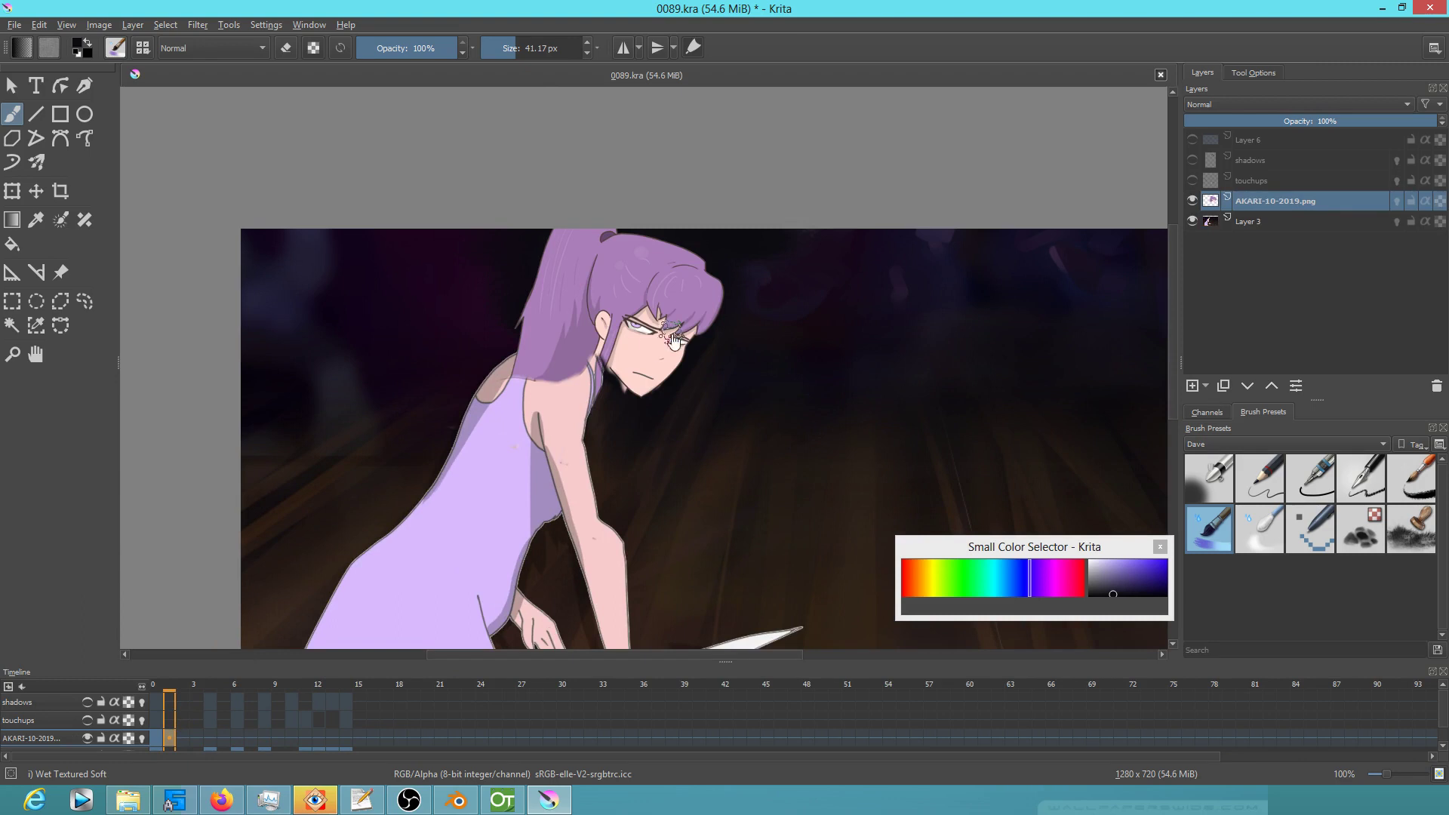
pyautogui.hotkey('ctrl', 't')
pyautogui.moveTo(732, 202); pyautogui.dragTo(714, 219)
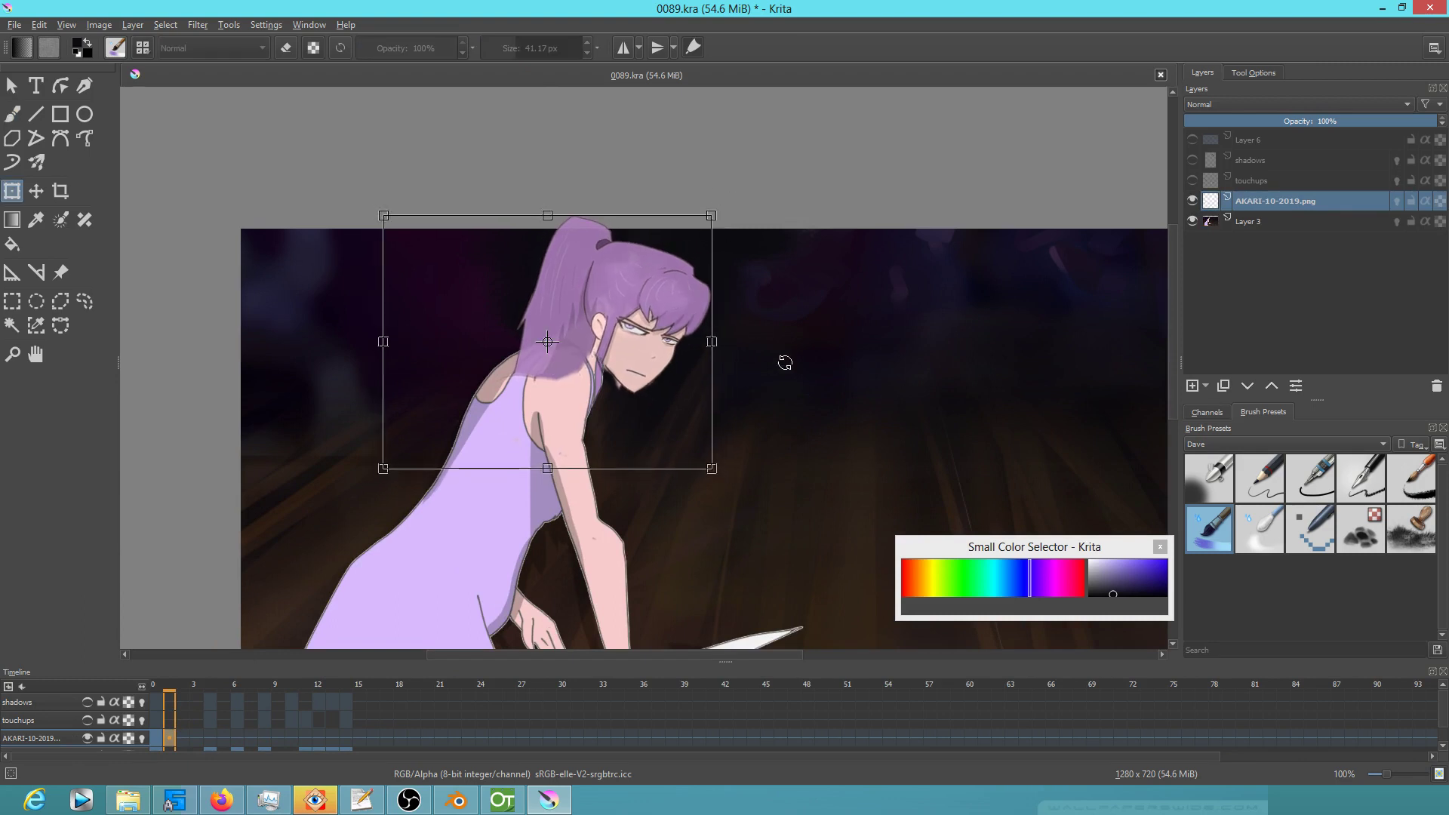
pyautogui.scroll(3, 777, 360)
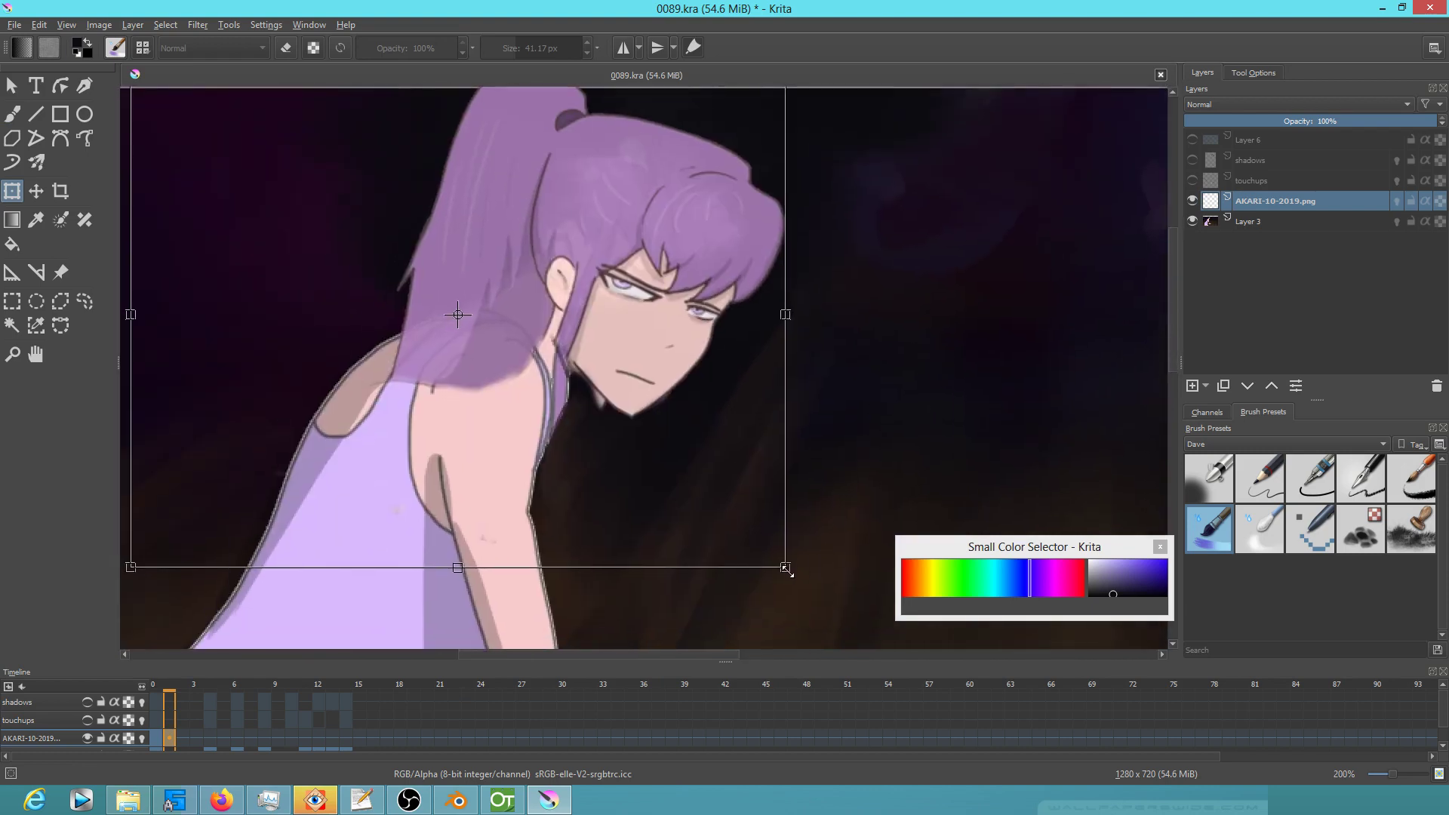
pyautogui.moveTo(786, 570); pyautogui.dragTo(770, 558)
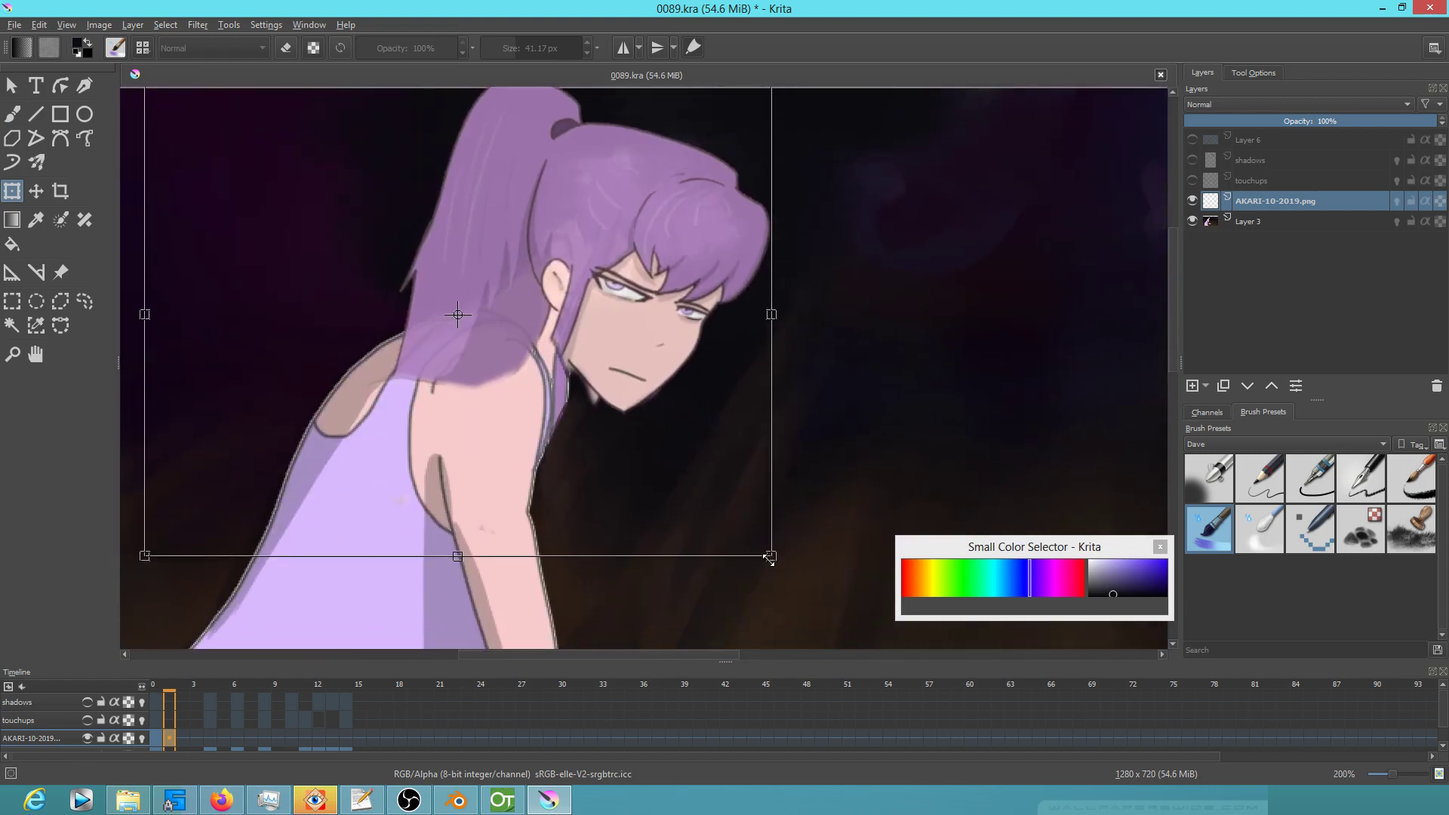
# Fine-tune the frame 1 head's size, shift it slightly back, rotate it a few degrees clockwise, and apply the transform
pyautogui.scroll(-4, 786, 496)
pyautogui.scroll(2, 786, 495)
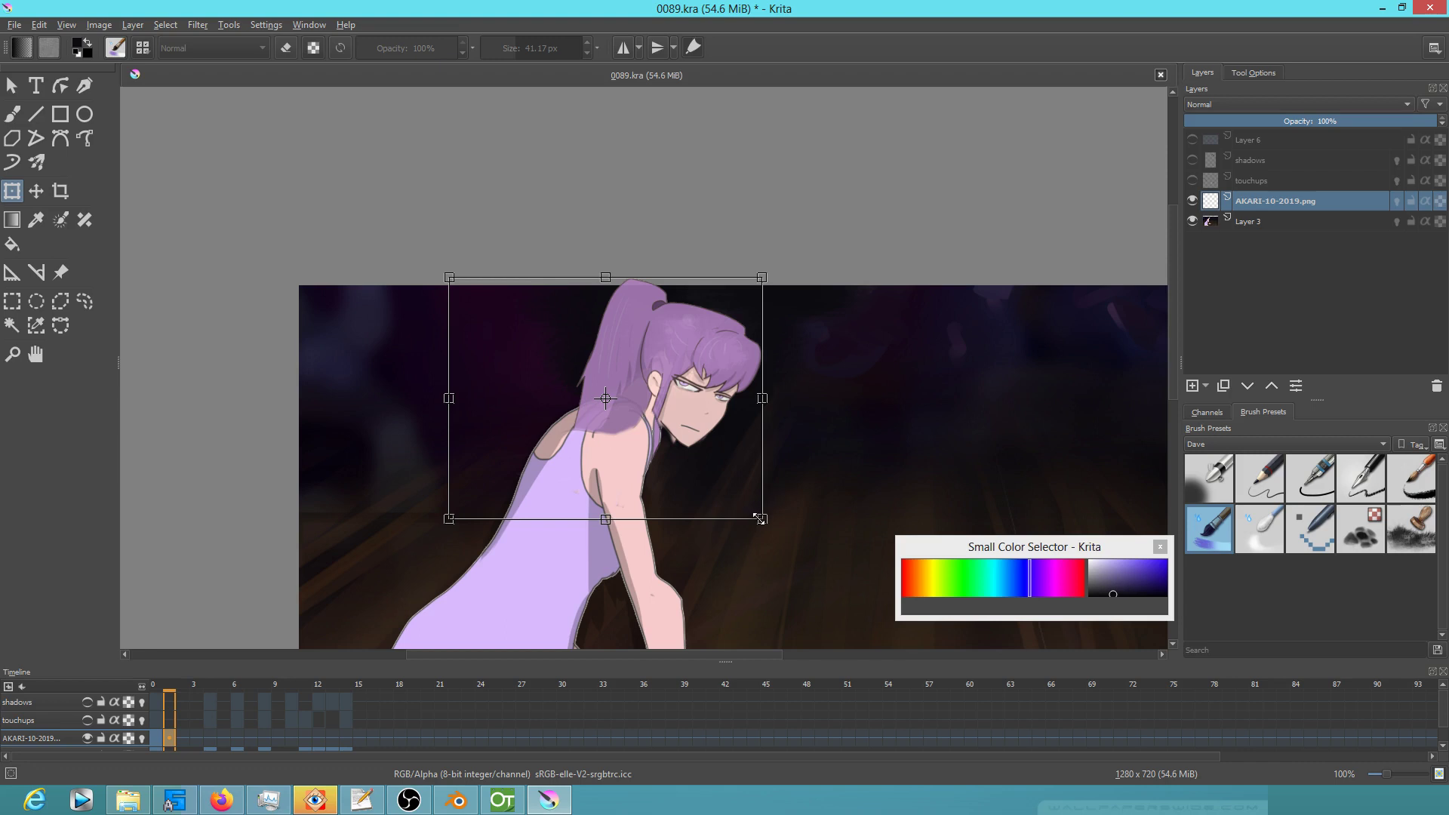
pyautogui.moveTo(761, 520); pyautogui.dragTo(767, 529)
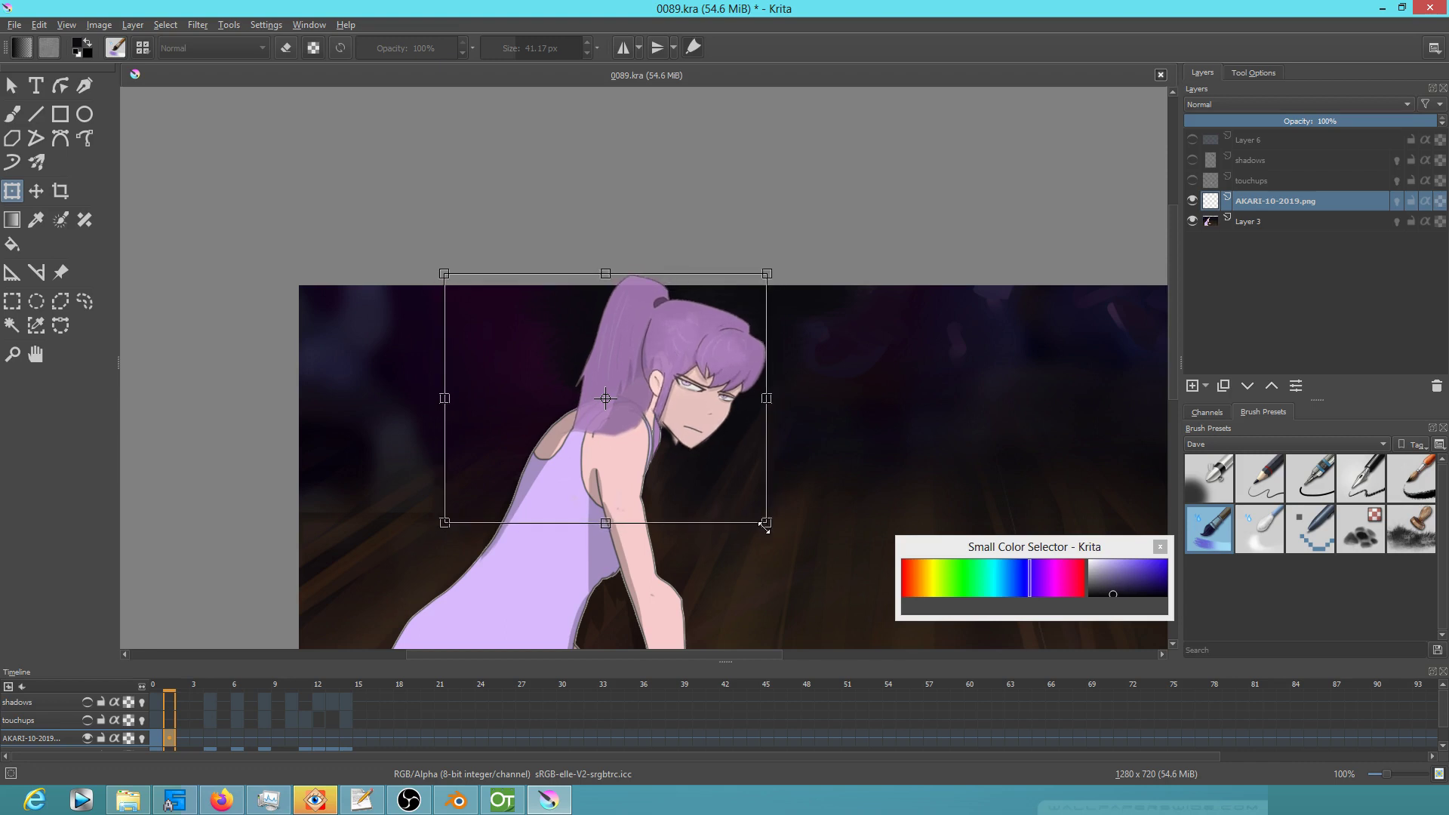
pyautogui.moveTo(721, 419); pyautogui.dragTo(715, 420)
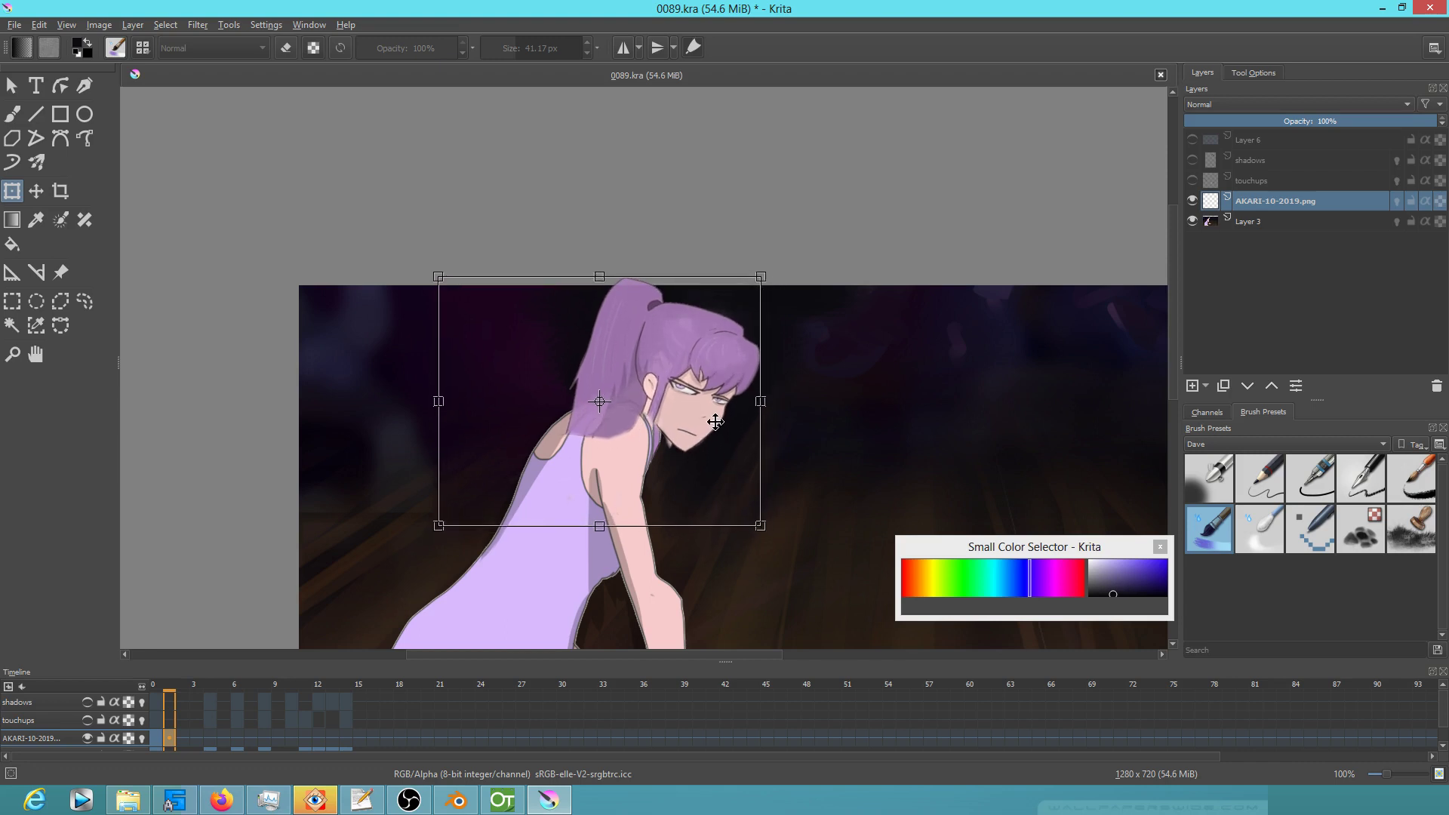
pyautogui.moveTo(785, 546); pyautogui.dragTo(766, 568)
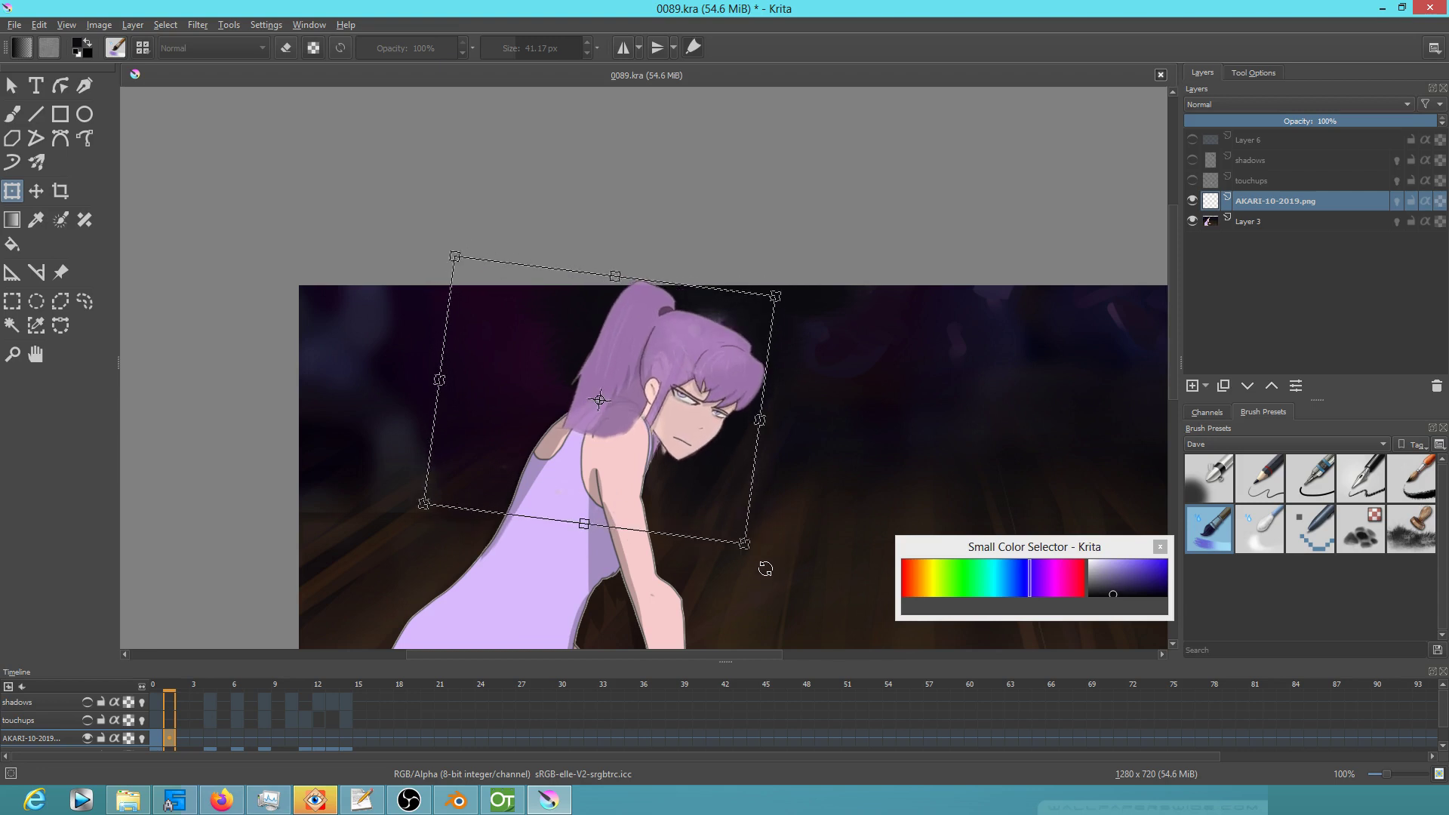
pyautogui.moveTo(708, 429); pyautogui.dragTo(707, 427)
pyautogui.press('Return')
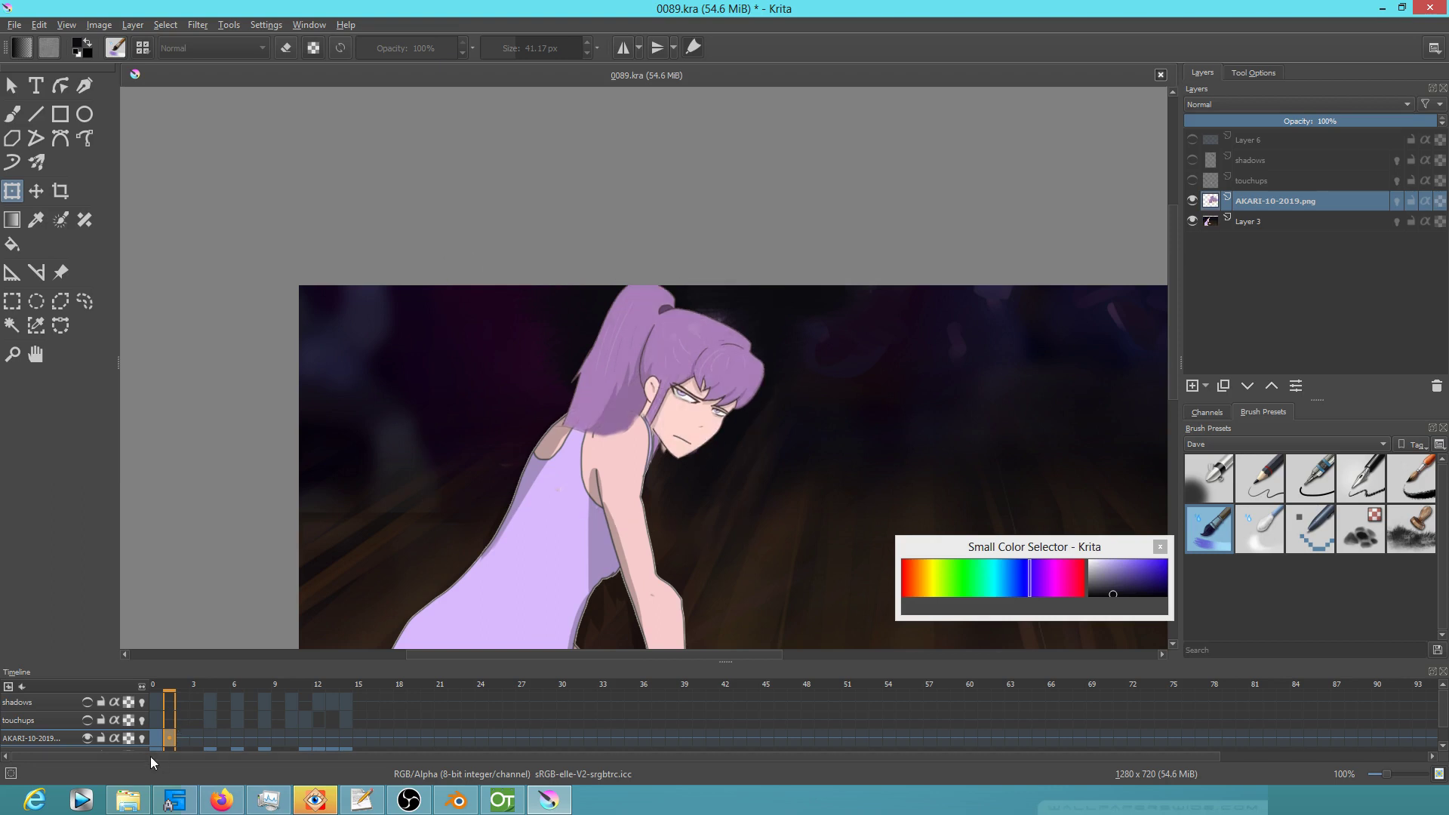
# Compare the head's pose on frames 0 and 1 of the AKARI-10-2019.png layer with the whole character in view
pyautogui.press('Left')
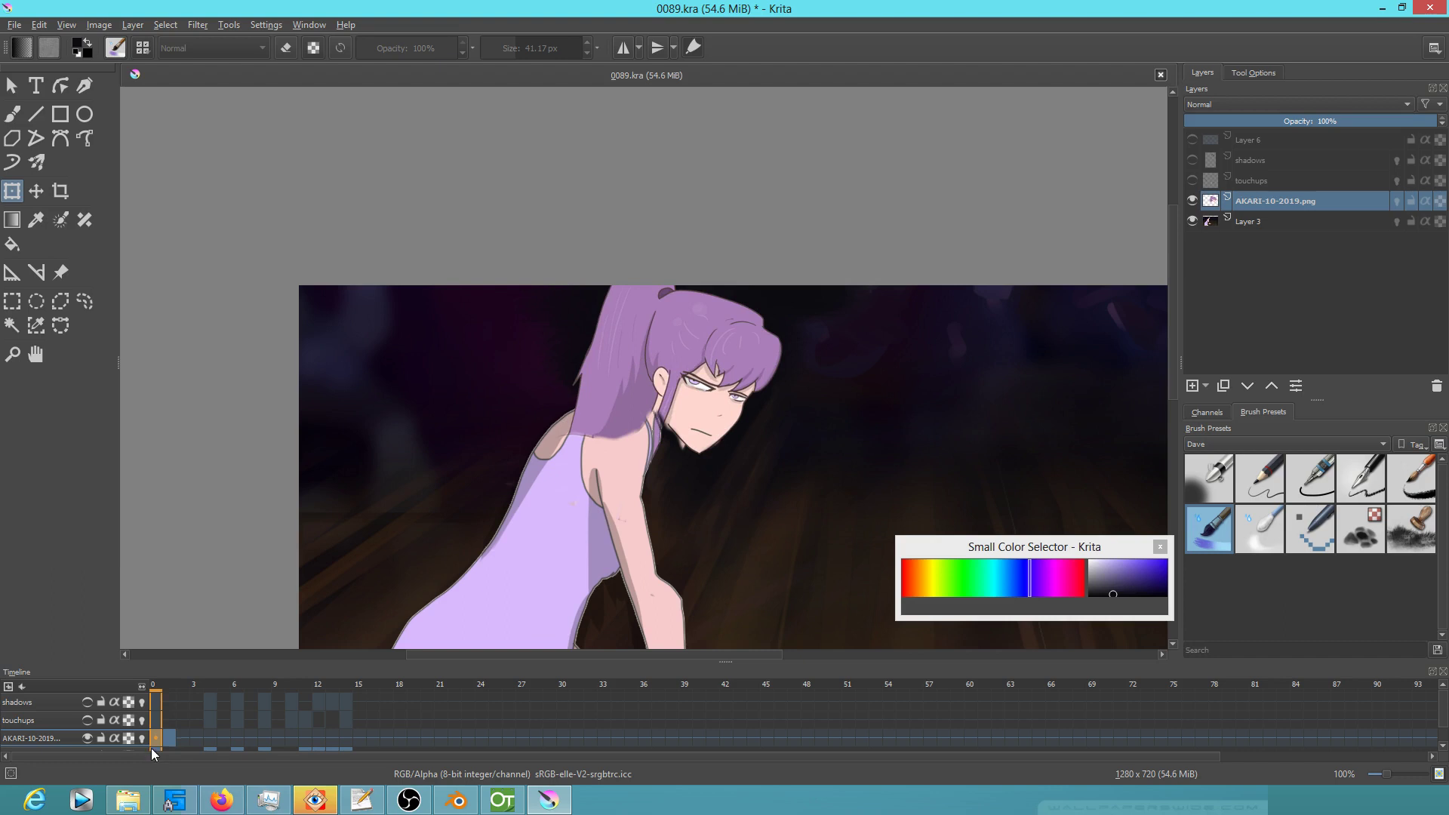
pyautogui.click(174, 739)
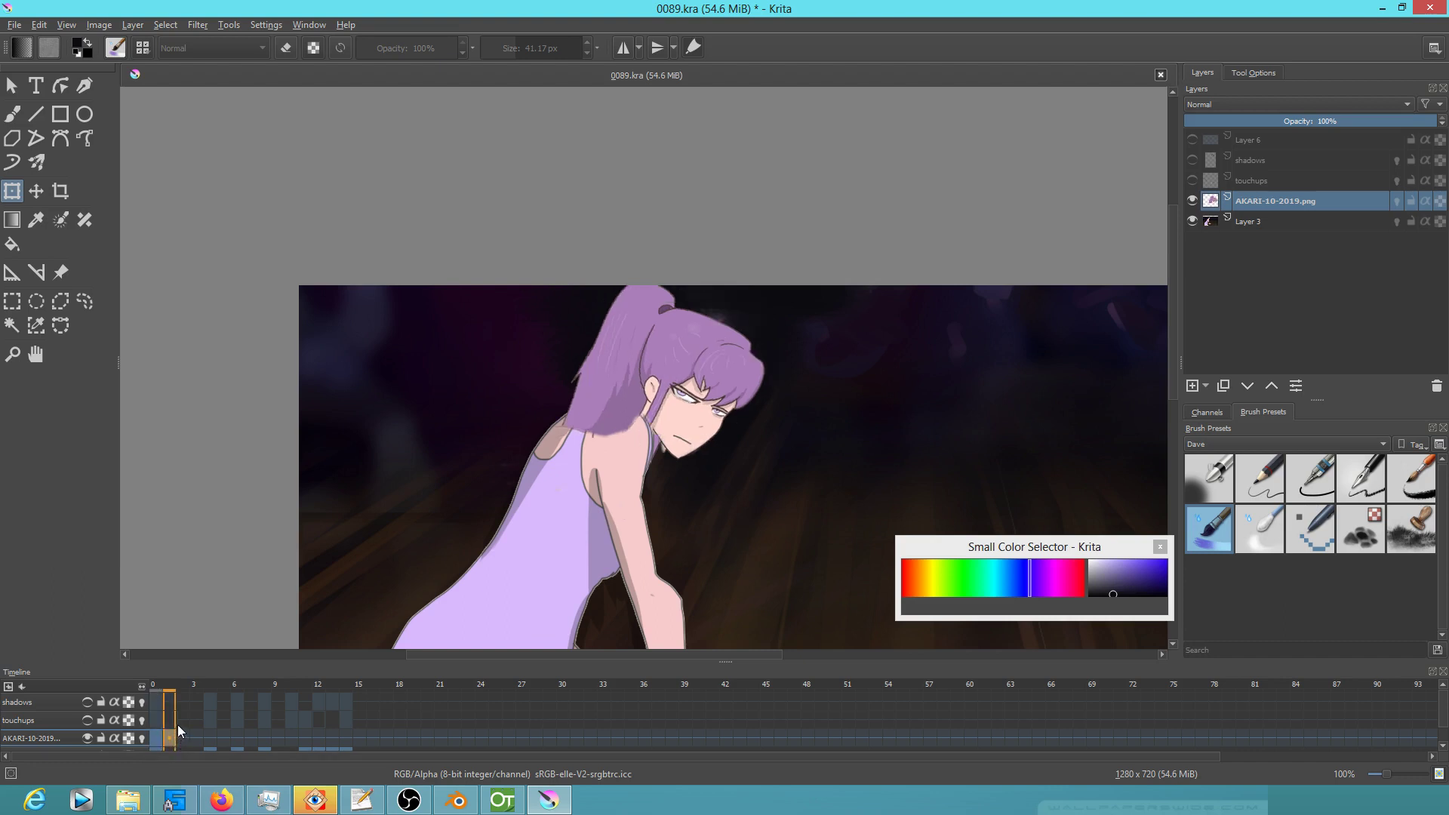
pyautogui.click(157, 738)
pyautogui.scroll(-2, 677, 453)
pyautogui.moveTo(725, 479); pyautogui.dragTo(710, 427)
pyautogui.scroll(2, 705, 474)
pyautogui.scroll(1, 705, 476)
pyautogui.scroll(-2, 705, 476)
pyautogui.hotkey('ctrl', 'z')
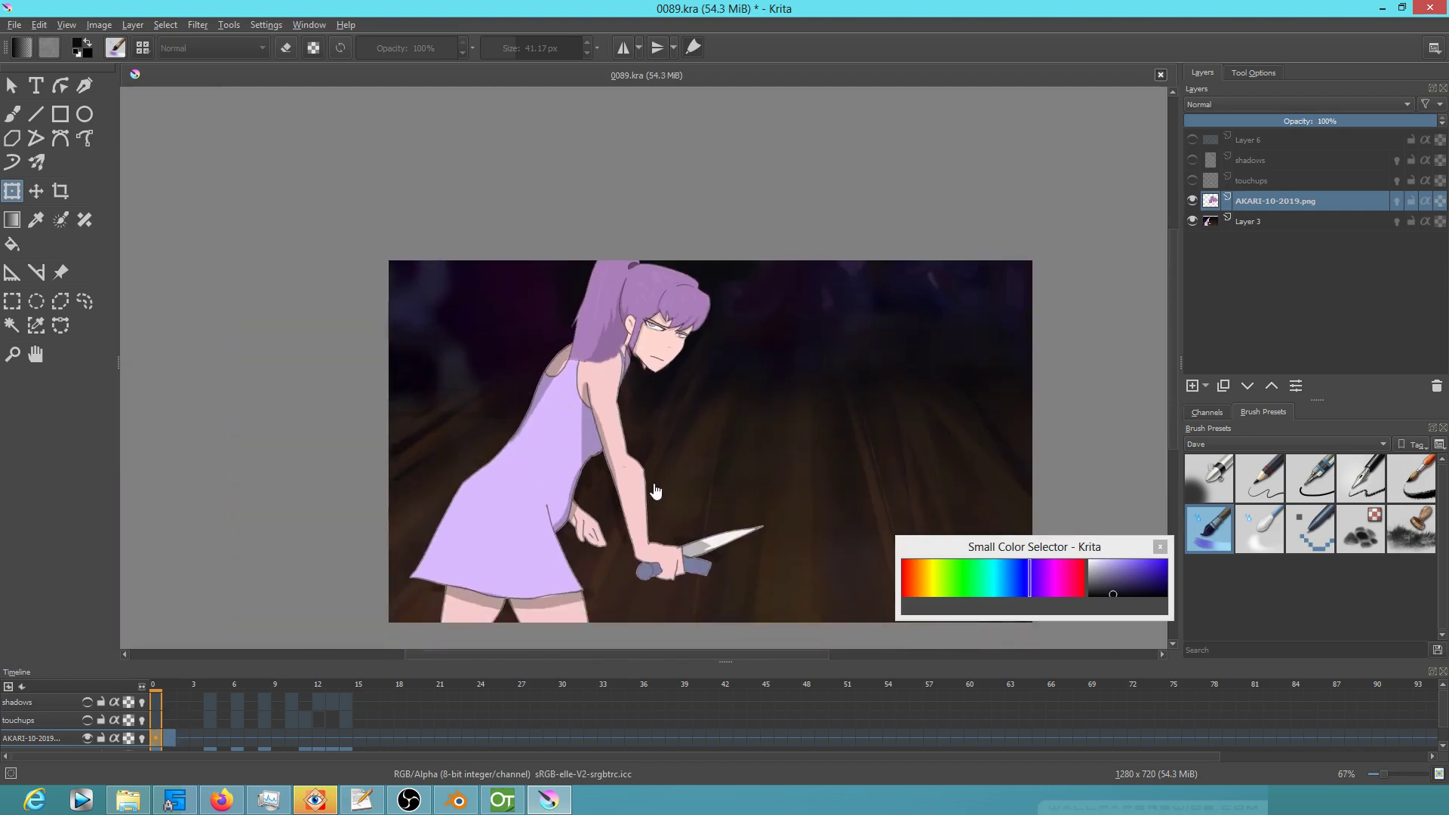
pyautogui.click(168, 740)
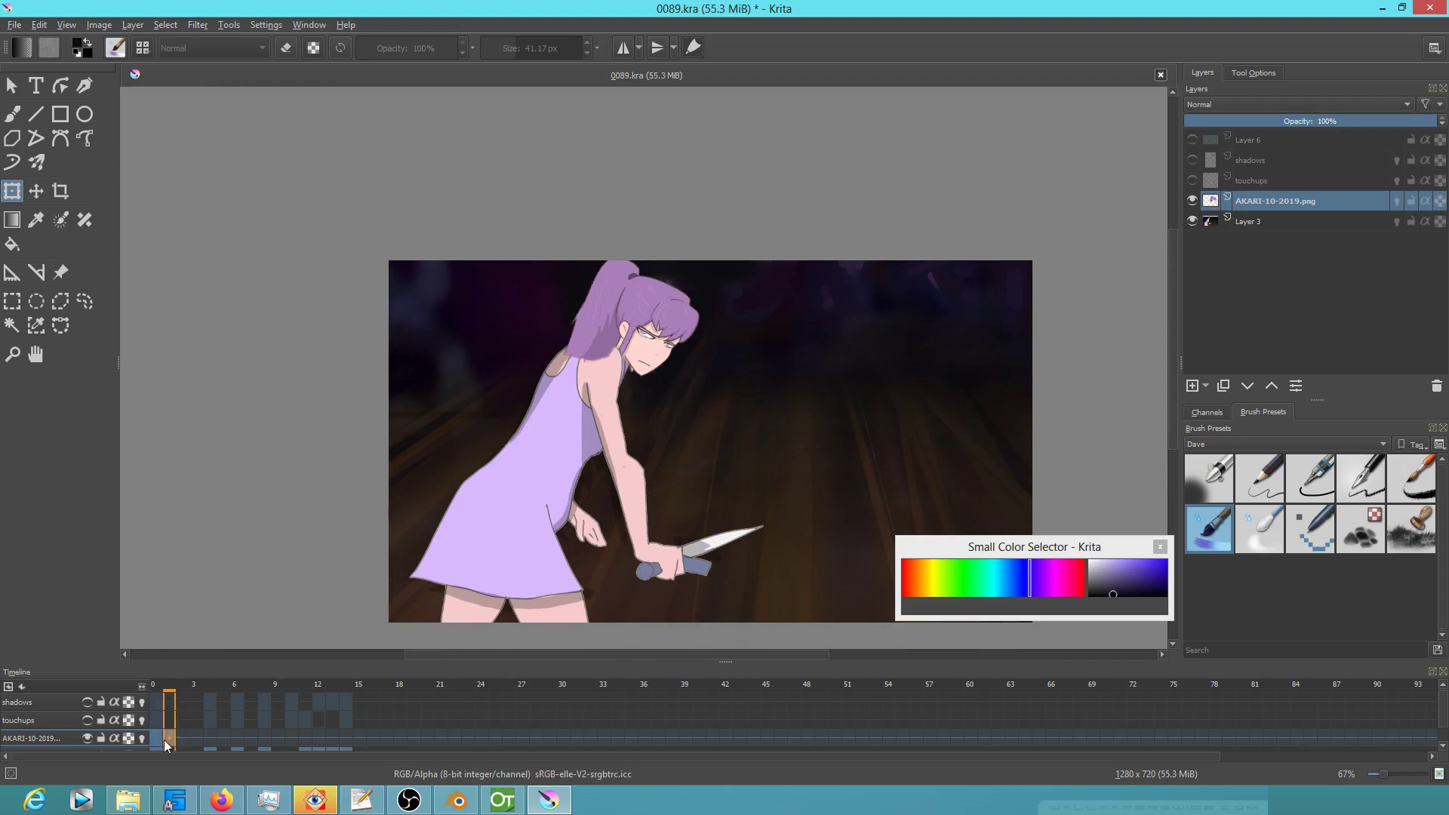
pyautogui.click(157, 739)
# Shrink the frame 0 head slightly, move its pivot to the neck, tilt it slightly clockwise, and check it against frame 1
pyautogui.click(679, 323)
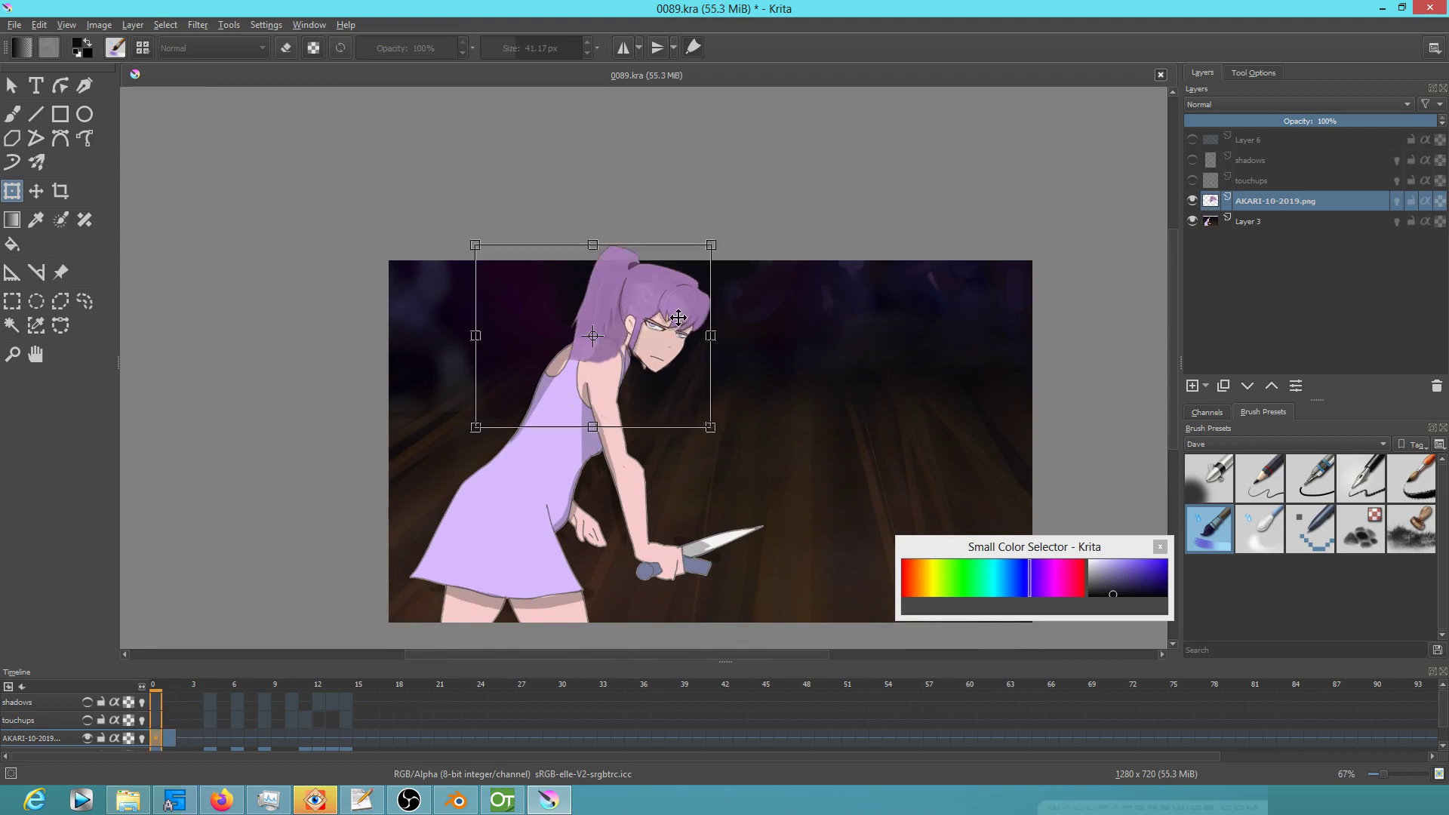
pyautogui.moveTo(715, 244); pyautogui.dragTo(710, 247)
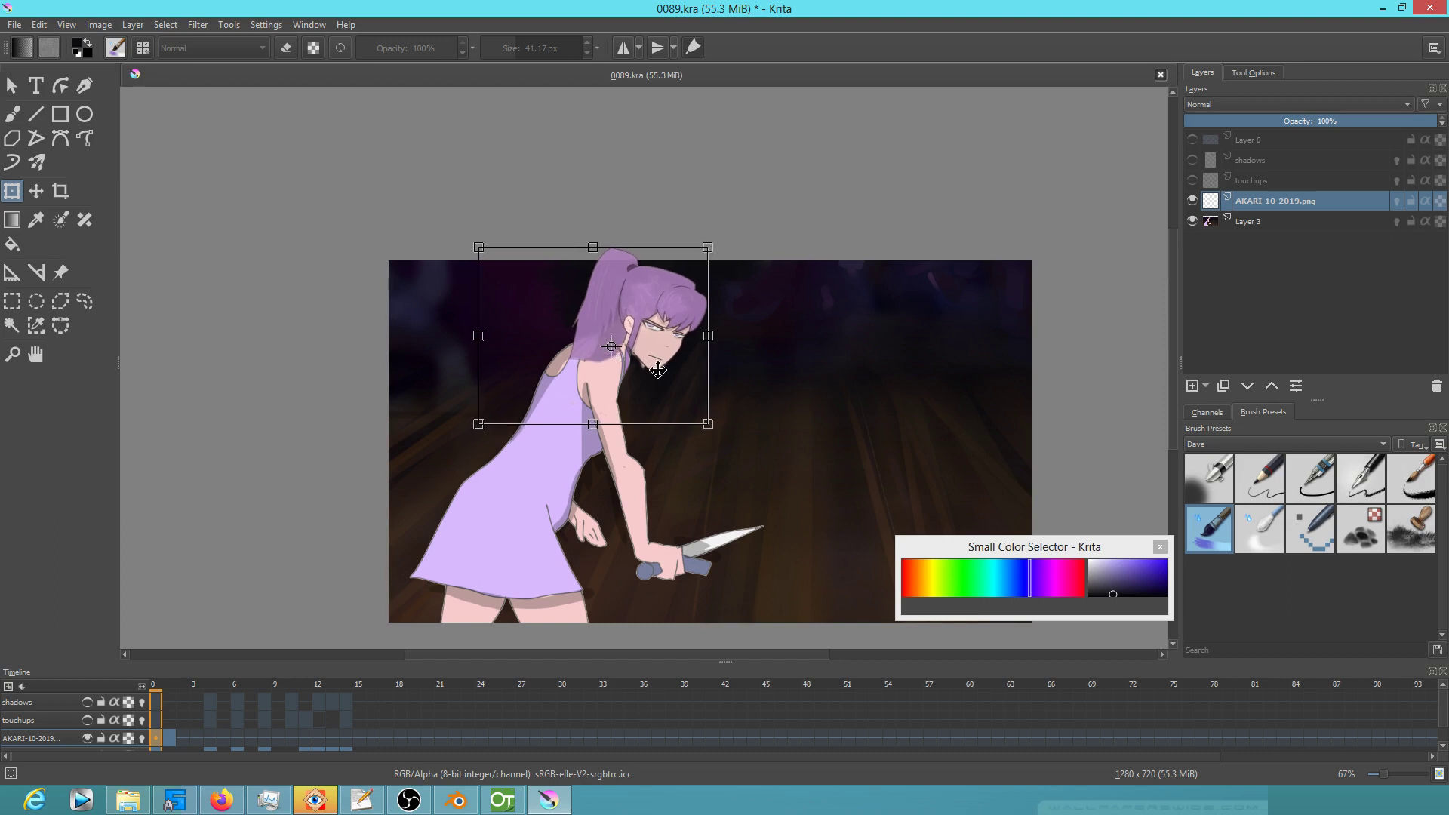
pyautogui.moveTo(786, 437); pyautogui.dragTo(761, 479)
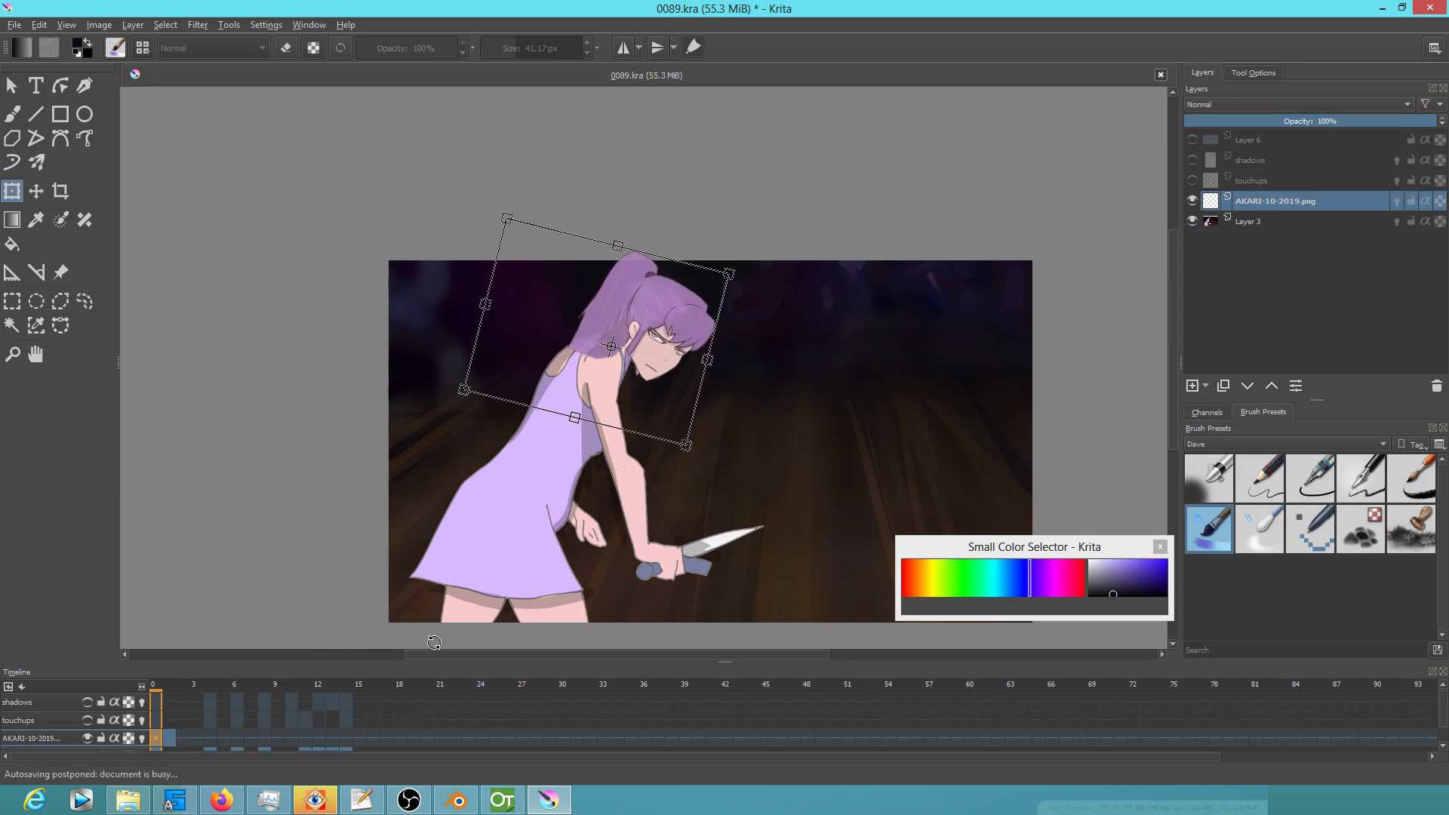
pyautogui.moveTo(762, 337); pyautogui.dragTo(747, 300)
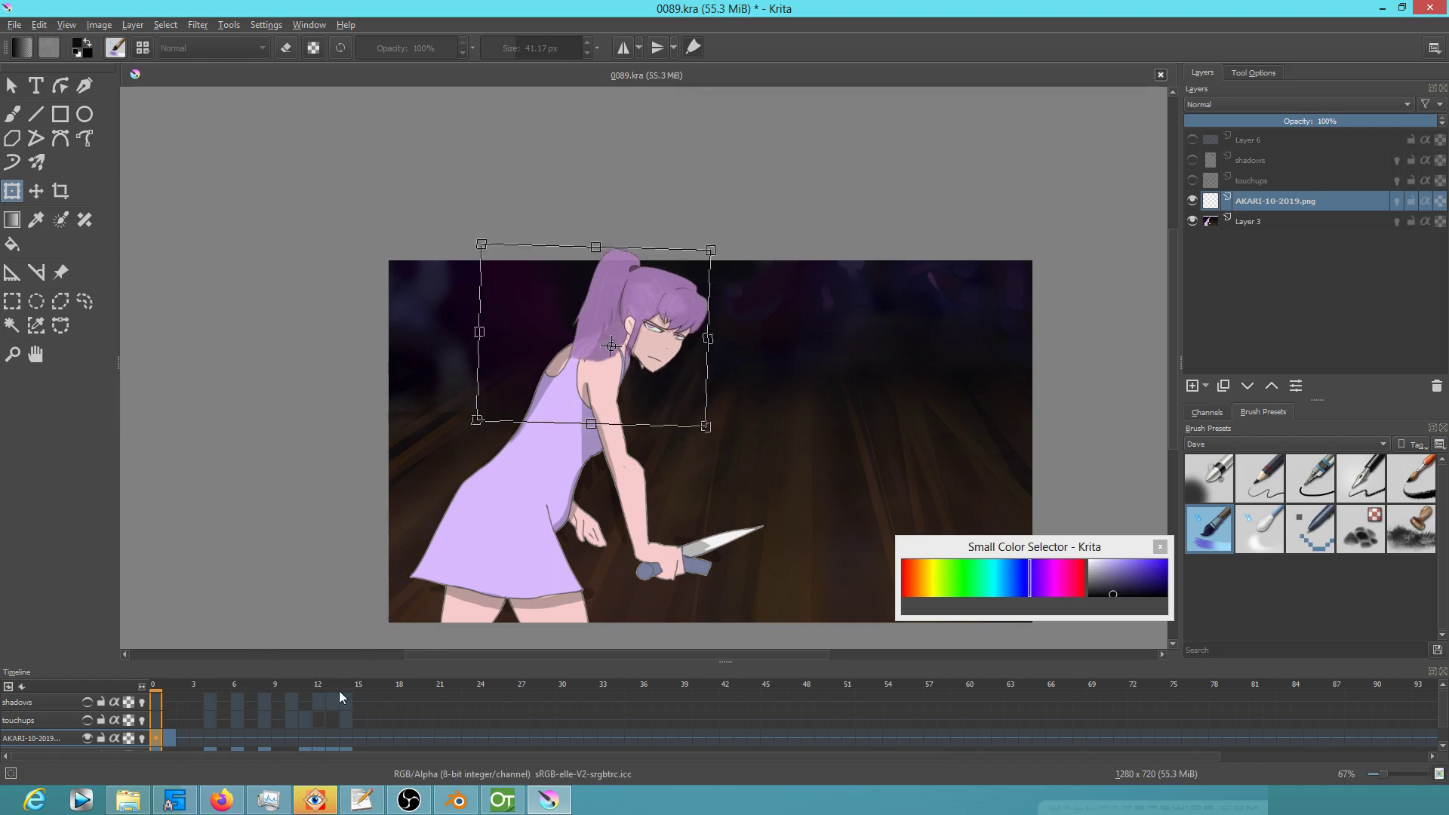
pyautogui.click(170, 739)
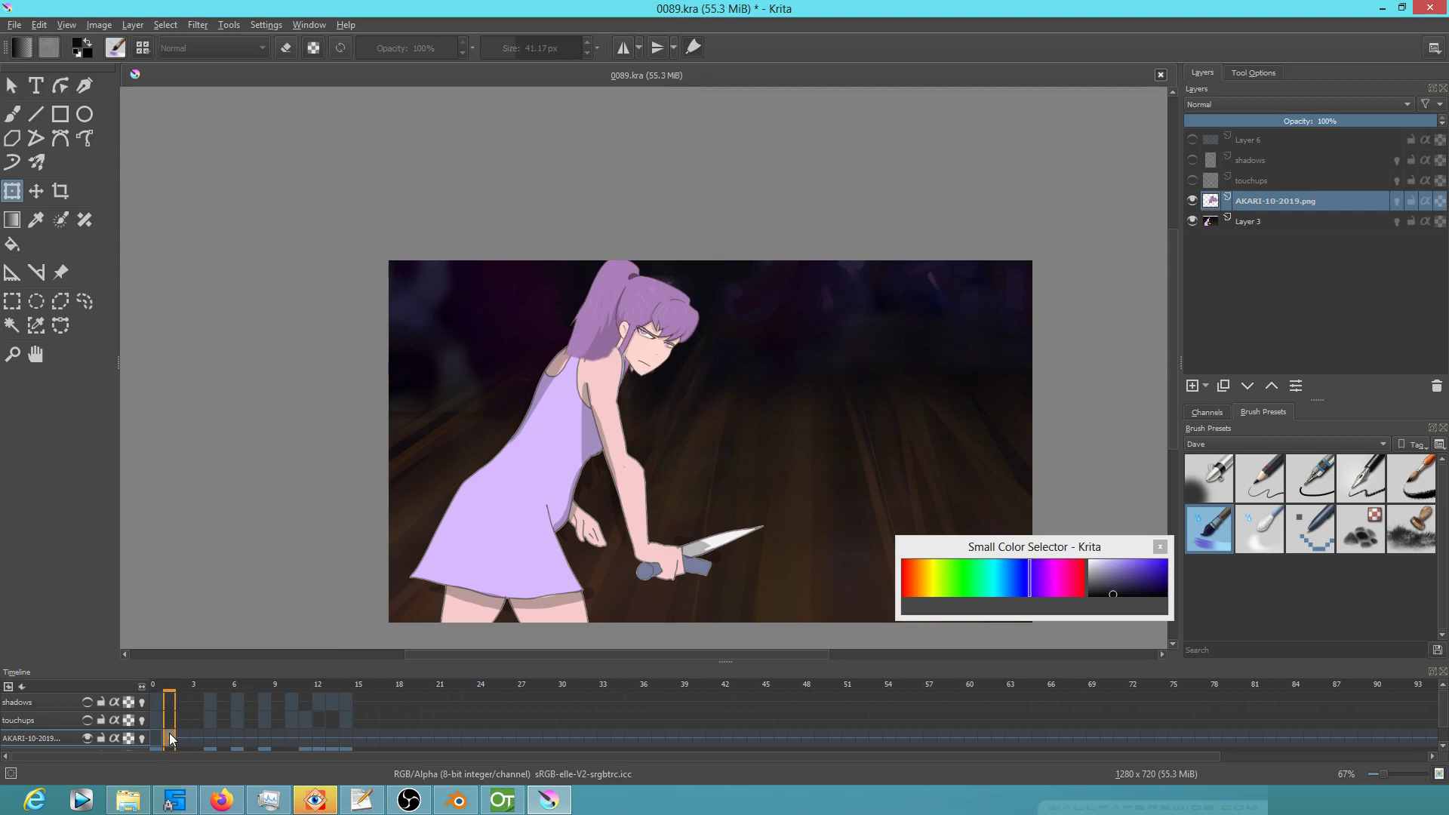
# Compare the heads on frames 0 and 1, move the AKARI-10-2019.png layer's frame 1 keyframe to frame 3, and enlarge the timeline area
pyautogui.click(151, 746)
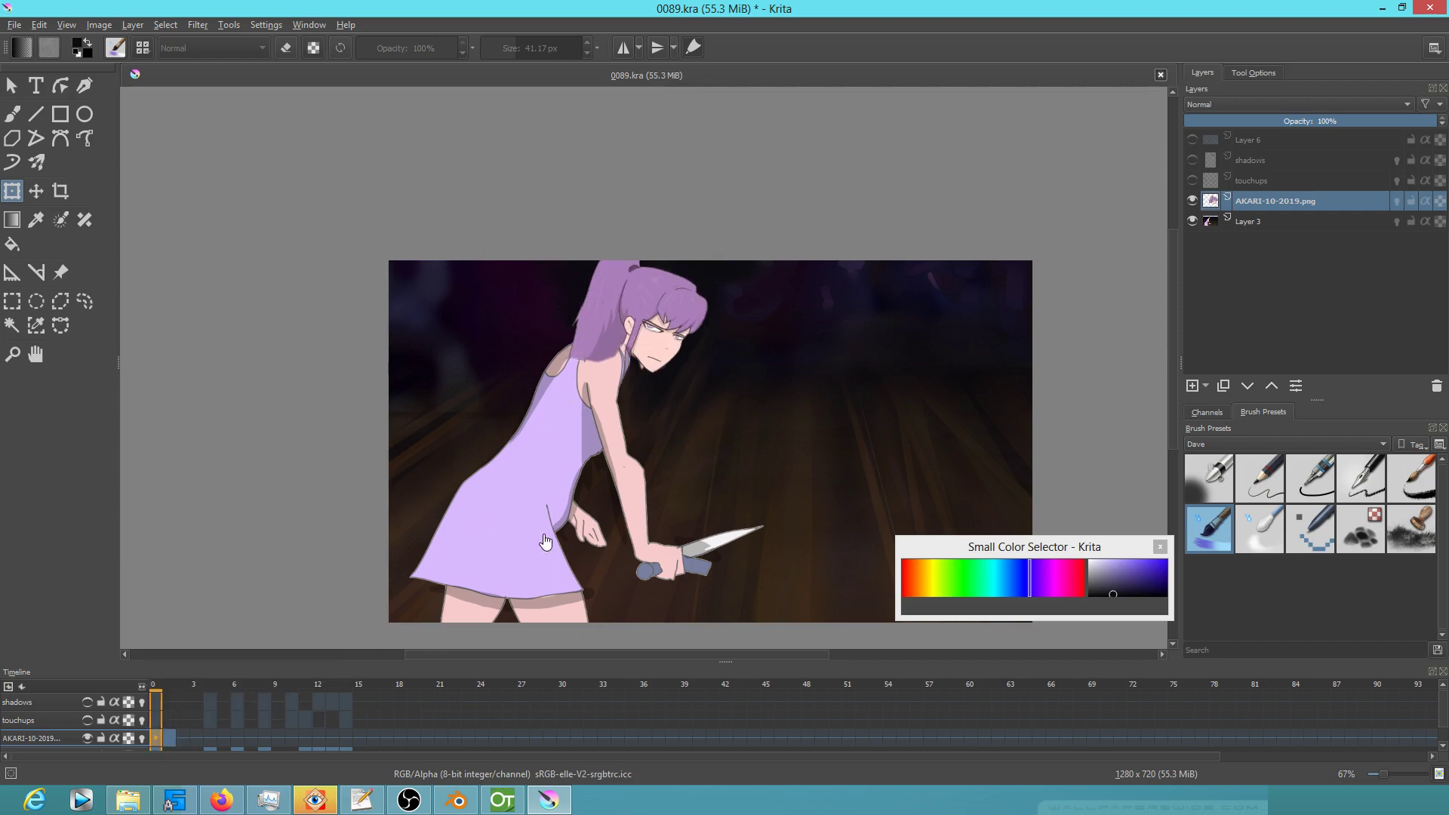
pyautogui.scroll(-1, 555, 538)
pyautogui.scroll(1, 651, 512)
pyautogui.scroll(1, 656, 514)
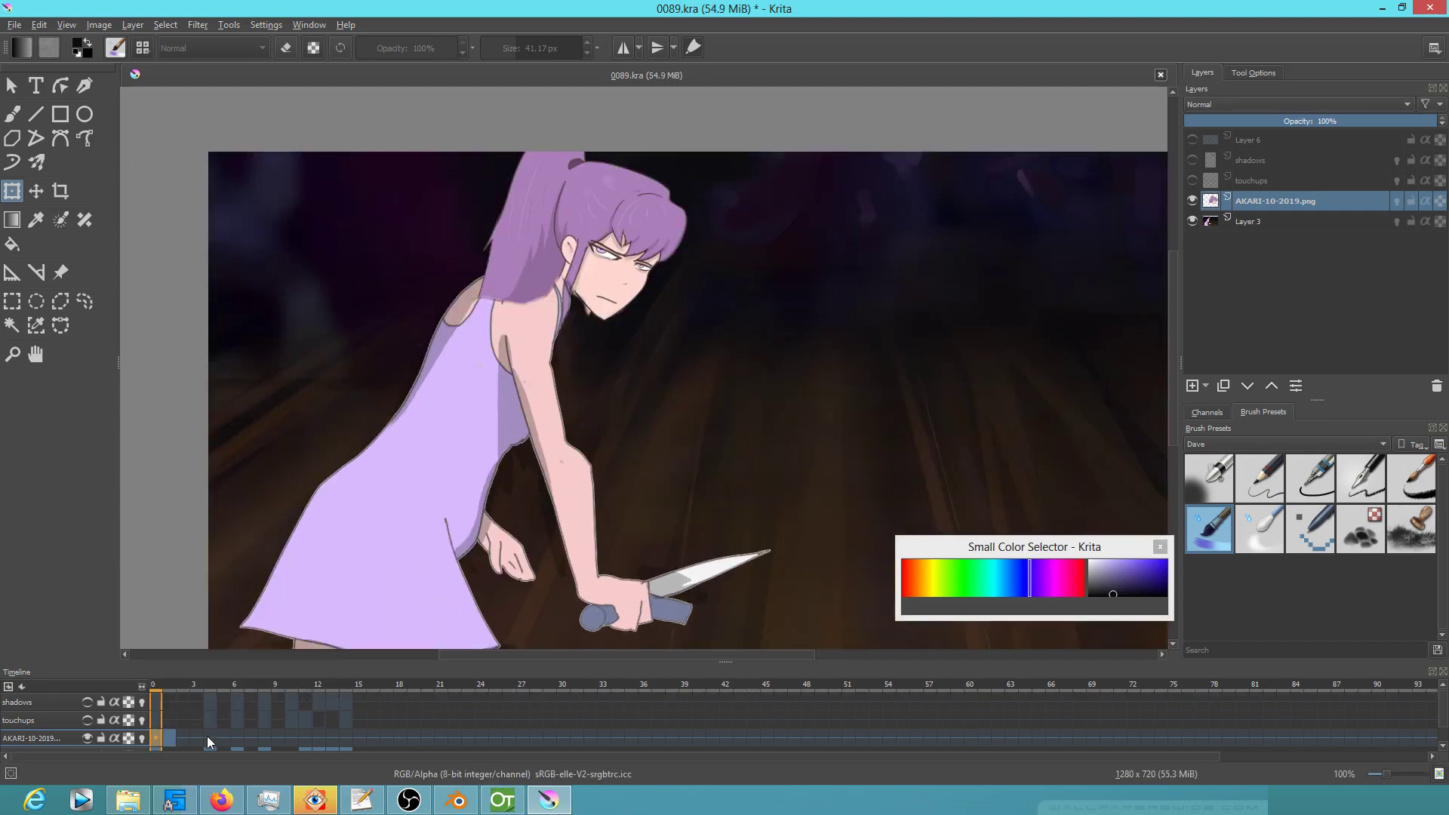
pyautogui.click(171, 742)
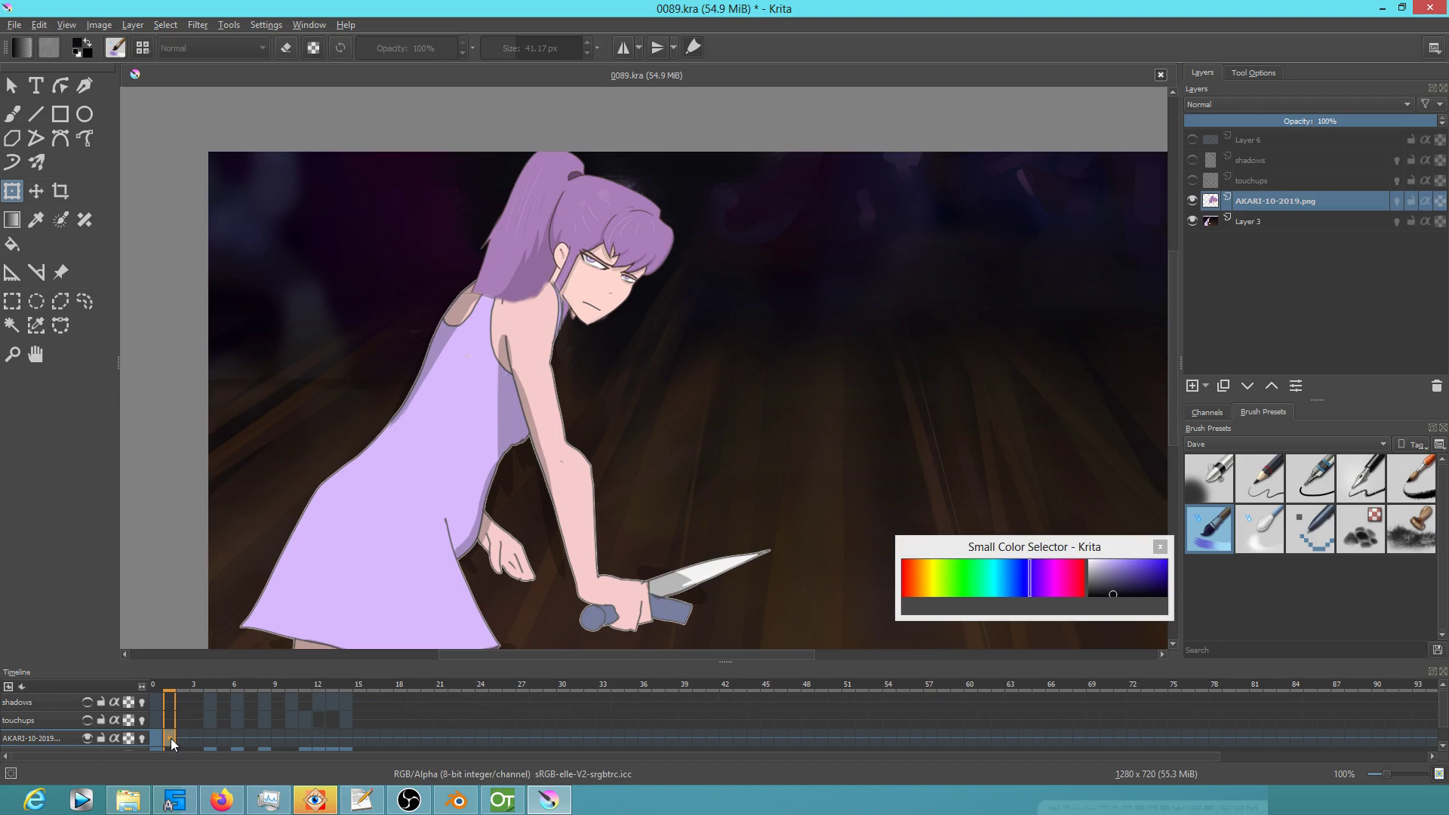
pyautogui.moveTo(181, 743); pyautogui.dragTo(196, 743)
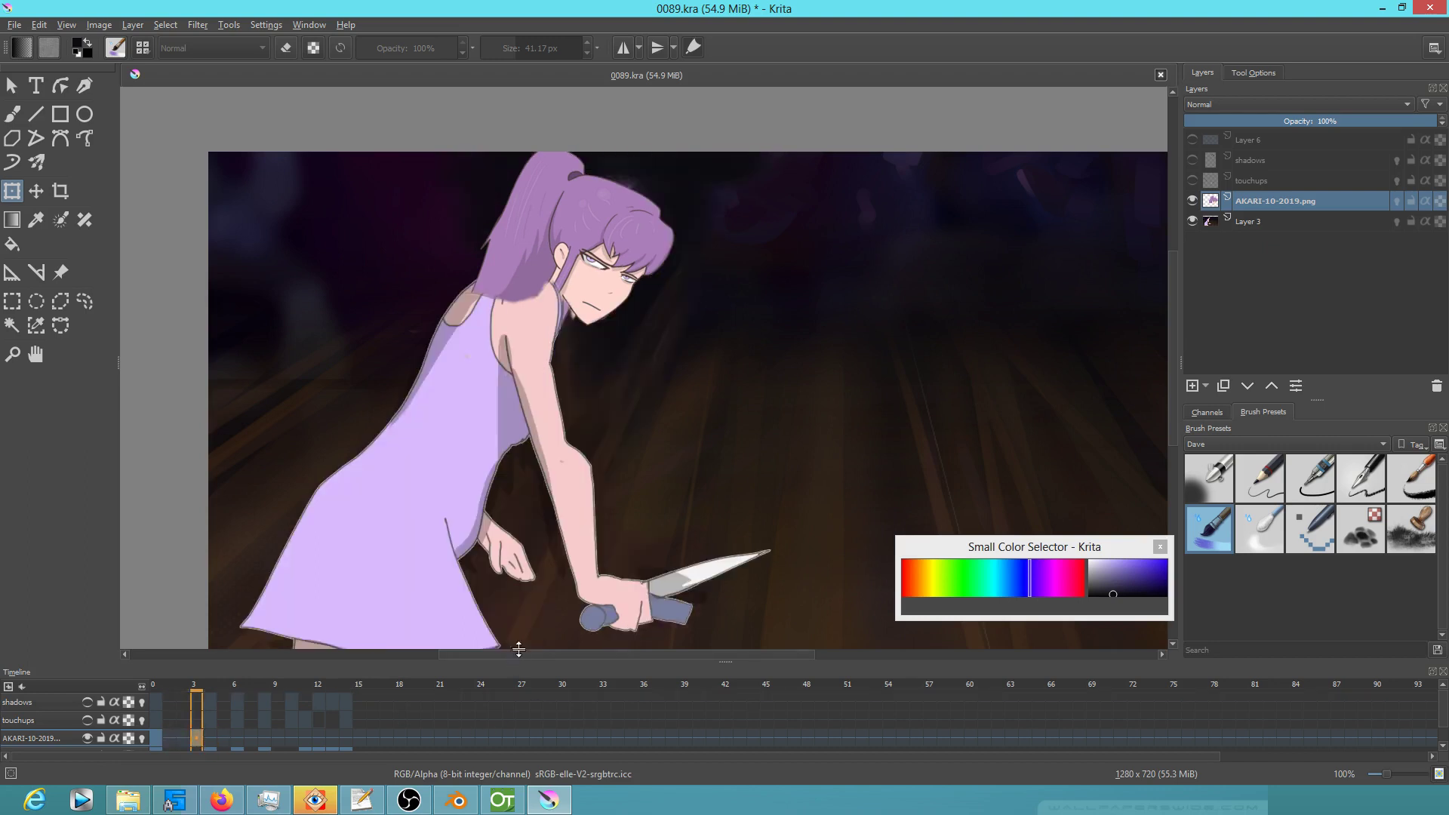
pyautogui.moveTo(516, 659); pyautogui.dragTo(538, 565)
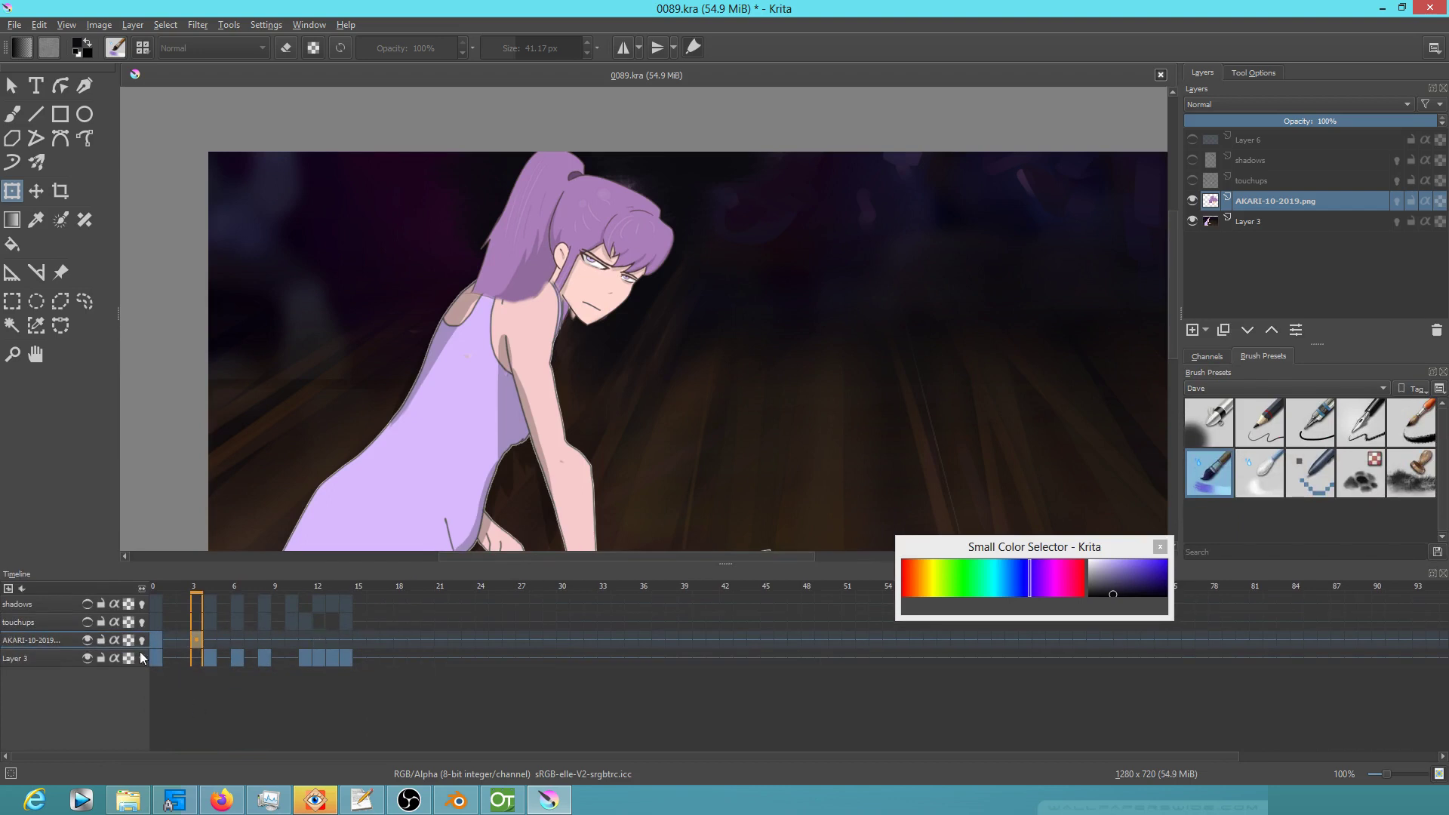
pyautogui.moveTo(210, 601); pyautogui.dragTo(342, 658)
pyautogui.moveTo(210, 657); pyautogui.dragTo(487, 654)
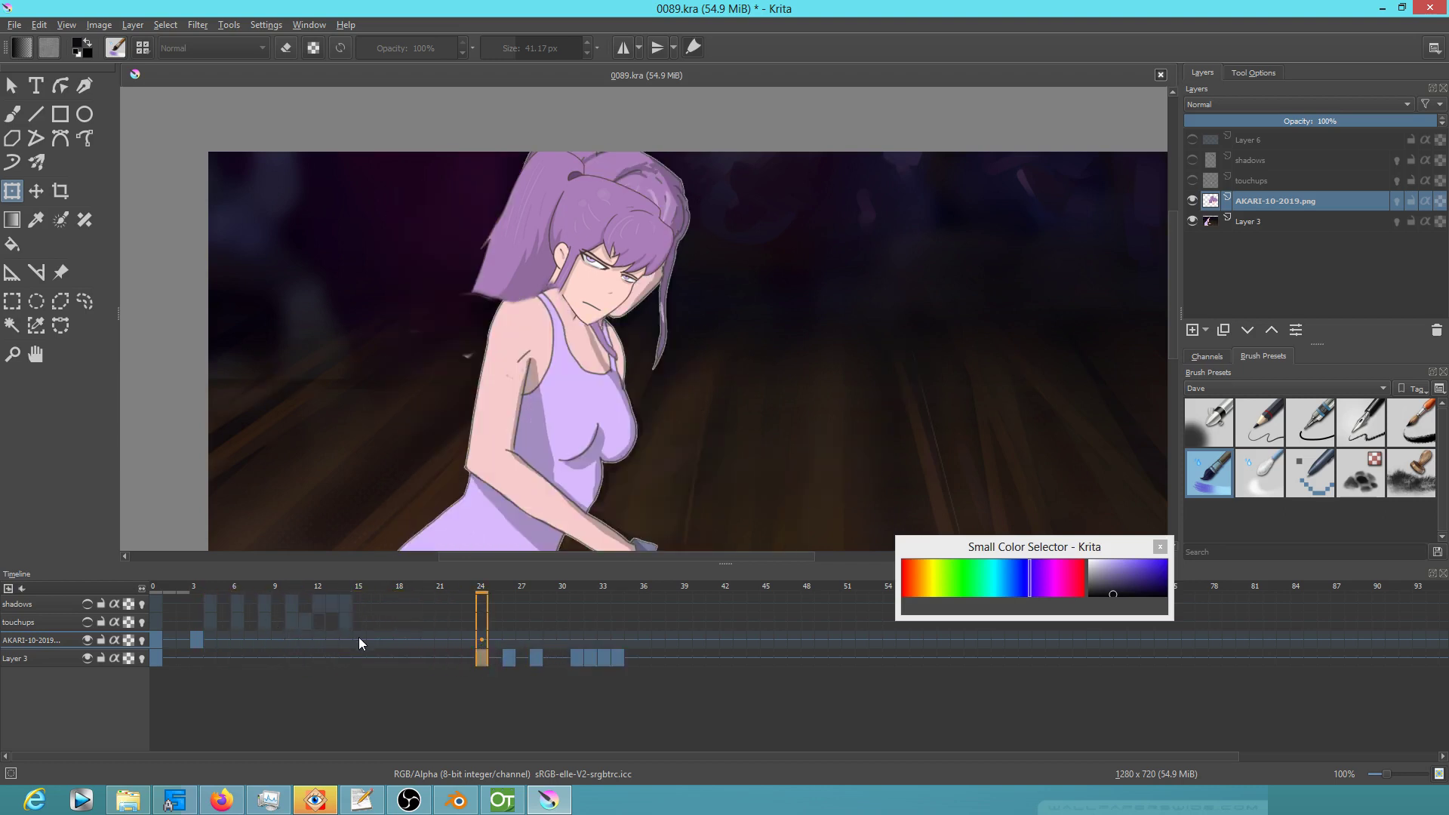
pyautogui.hotkey('ctrl', 'z')
# Show the touchups and shadows layers, shift their and Layer 3's keyframes from frame 4 onward to start at frame 25, and preview the playback
pyautogui.click(1193, 180)
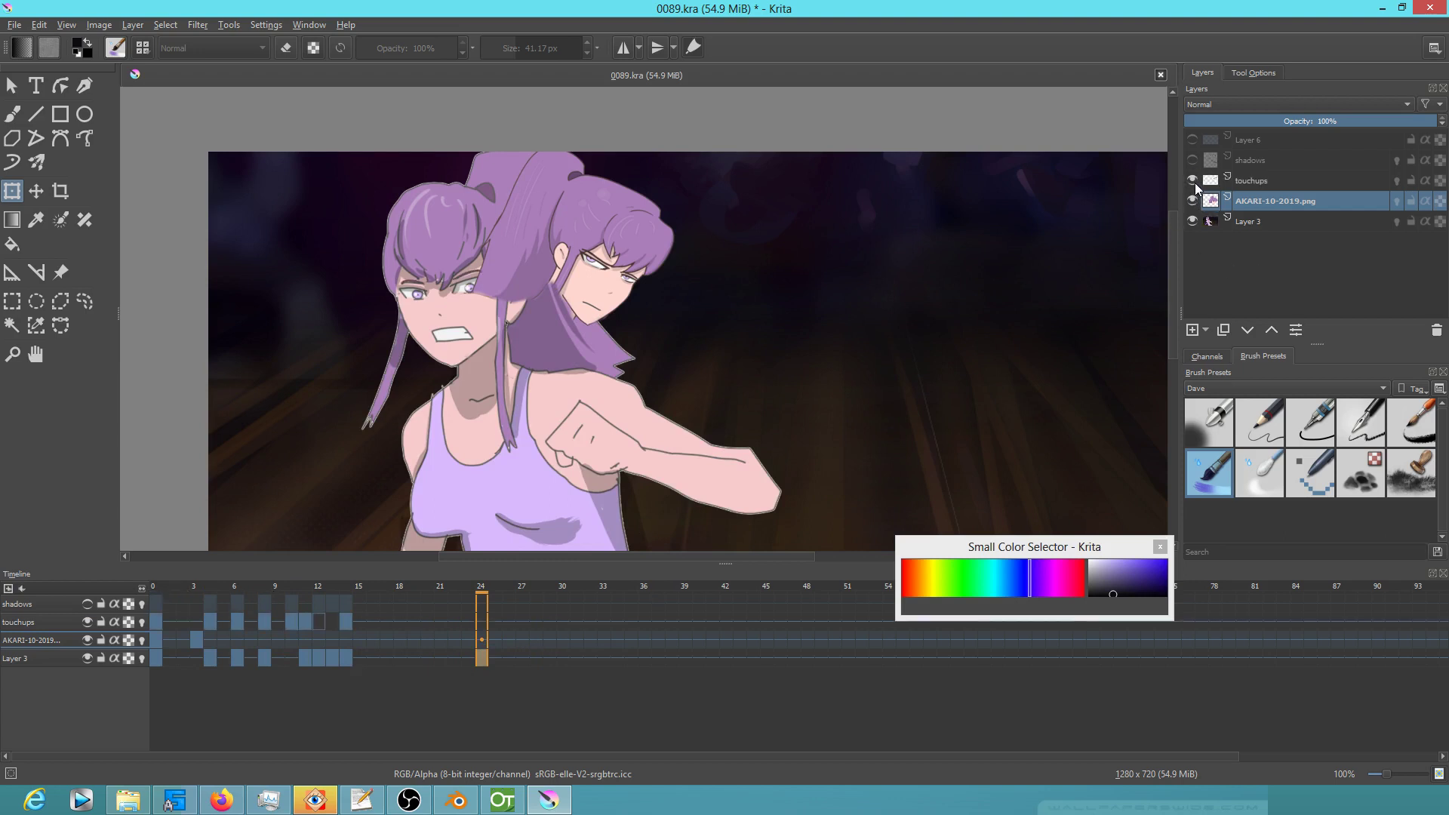
pyautogui.click(1193, 160)
pyautogui.moveTo(213, 600); pyautogui.dragTo(350, 658)
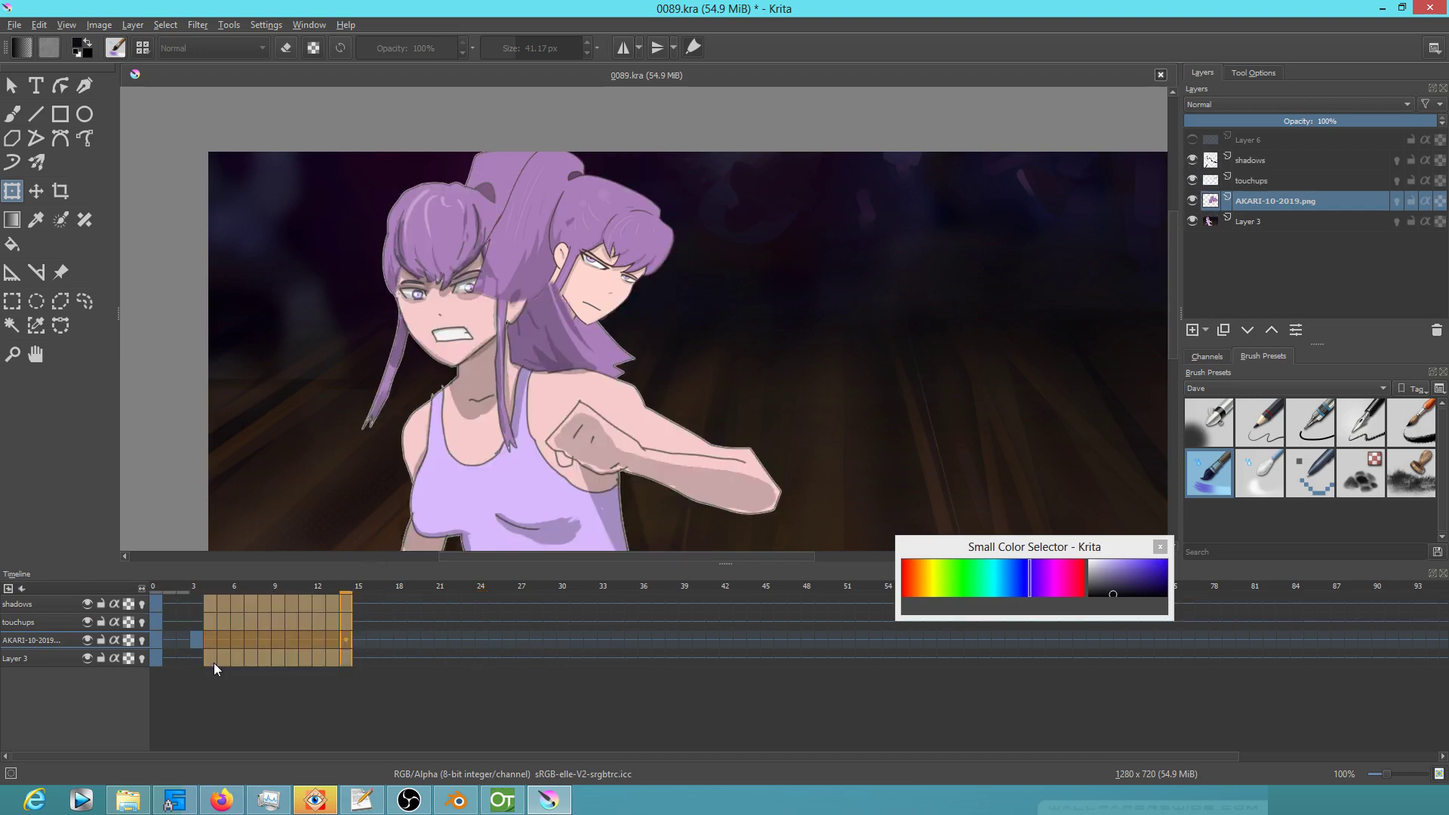
pyautogui.moveTo(213, 662); pyautogui.dragTo(490, 663)
pyautogui.click(156, 605)
pyautogui.press('space')
pyautogui.press('space')
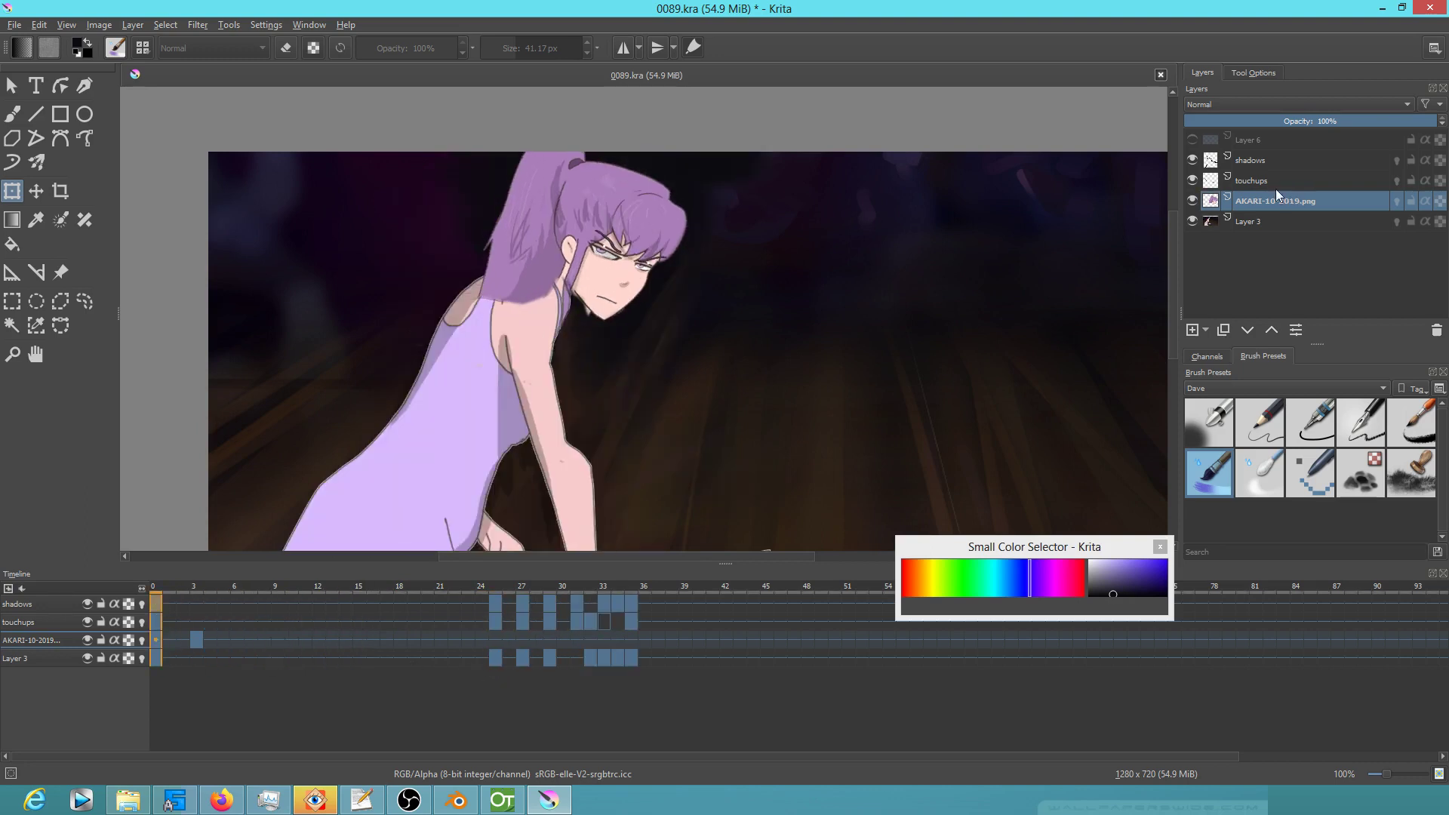
# Hide the touchups and shadows layers and move the AKARI-10-2019.png layer's frame 3 keyframe to frame 4
pyautogui.click(1194, 181)
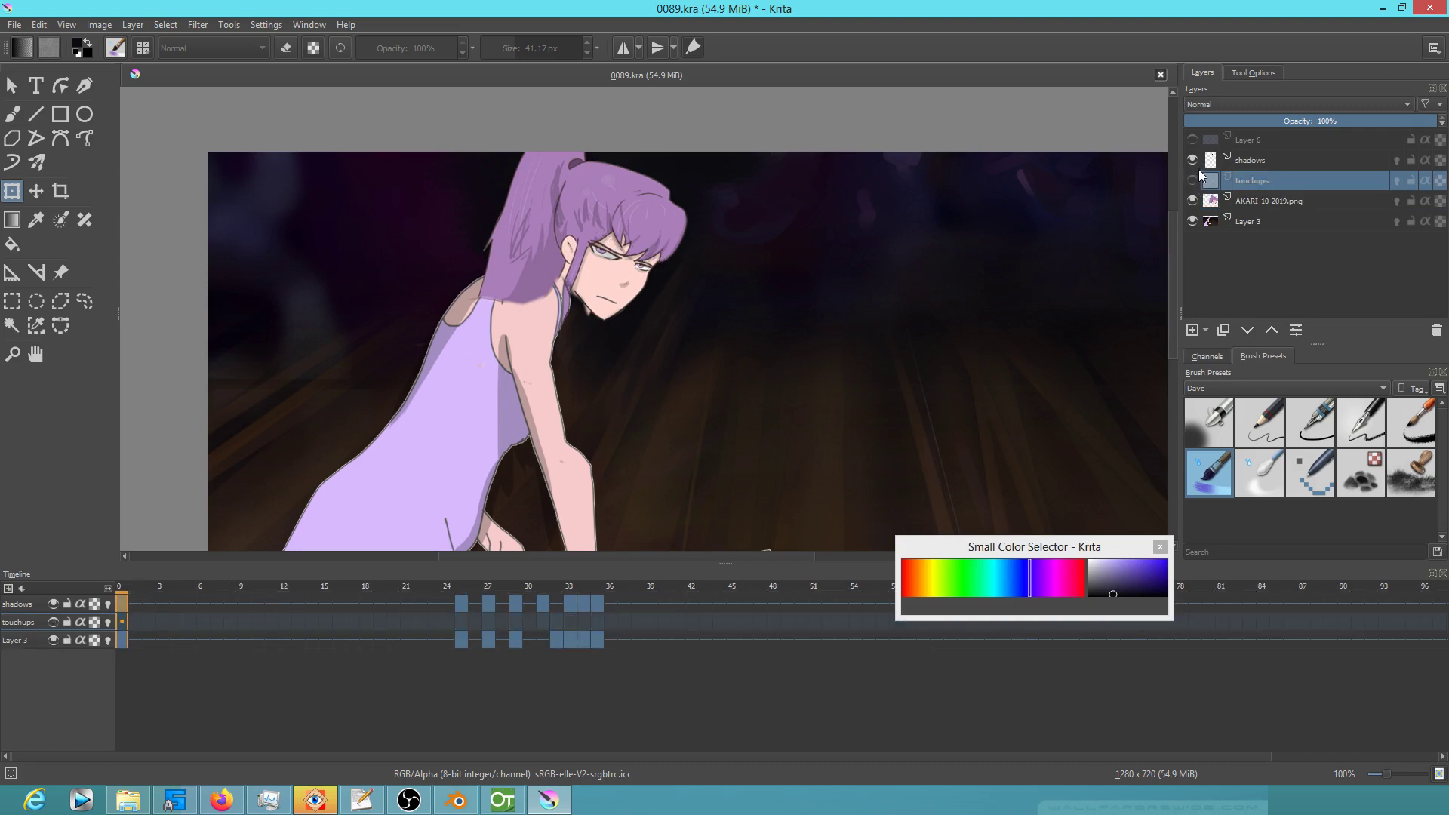
pyautogui.click(1193, 160)
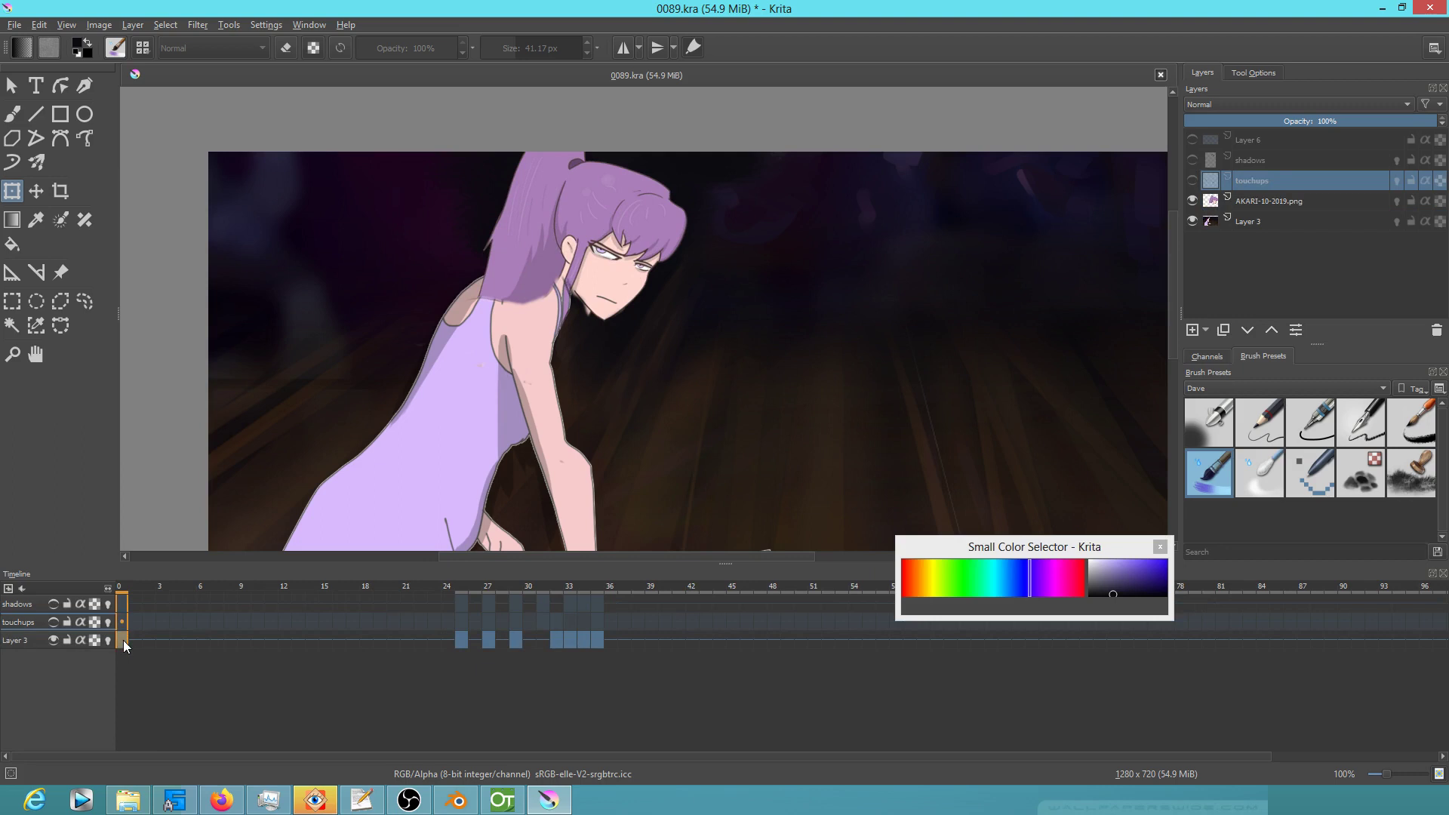
pyautogui.click(1280, 204)
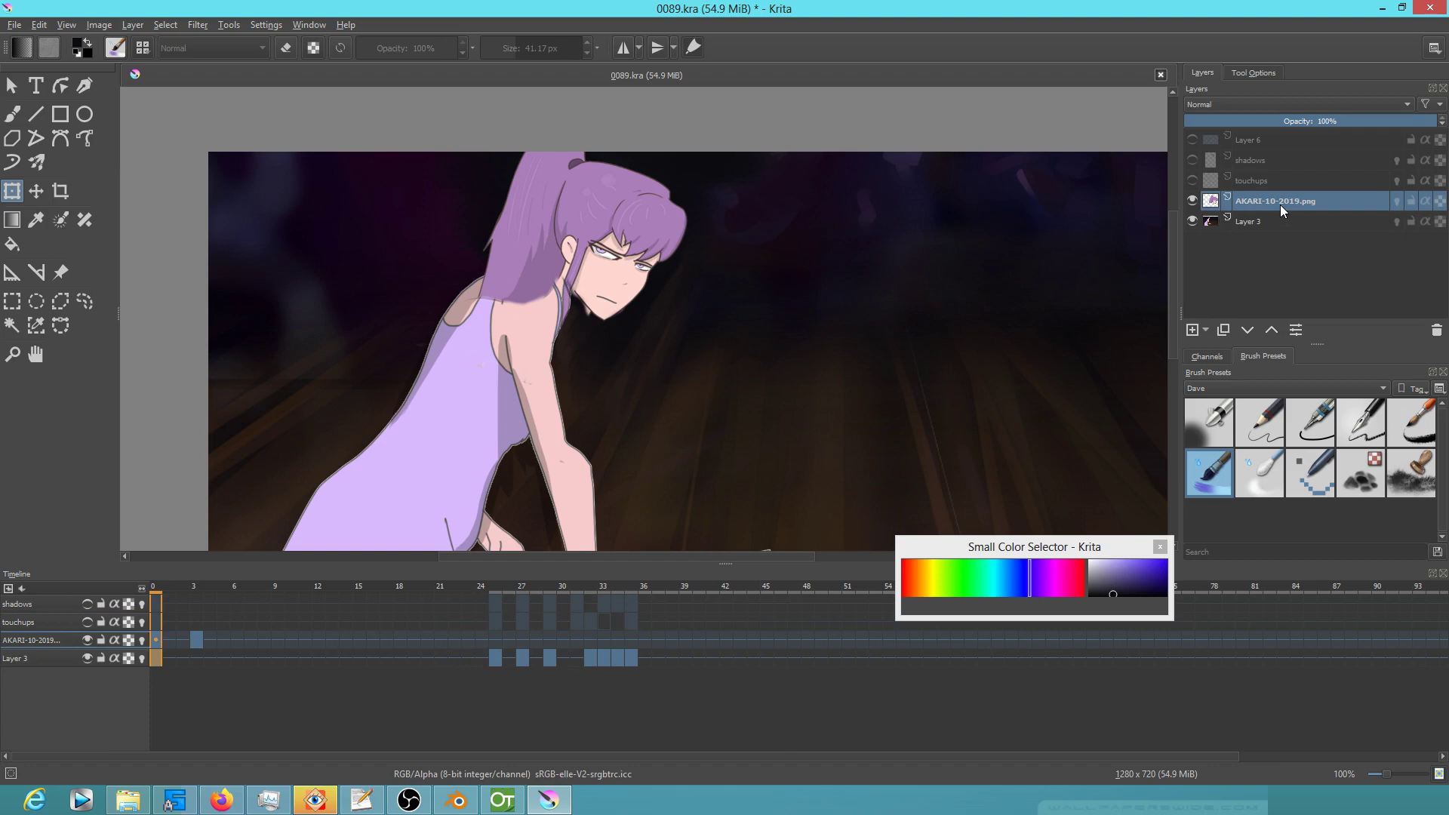
pyautogui.click(196, 640)
pyautogui.moveTo(201, 637)
pyautogui.mouseDown()
pyautogui.moveTo(198, 655)
pyautogui.moveTo(223, 645)
pyautogui.mouseUp()
pyautogui.click(195, 640)
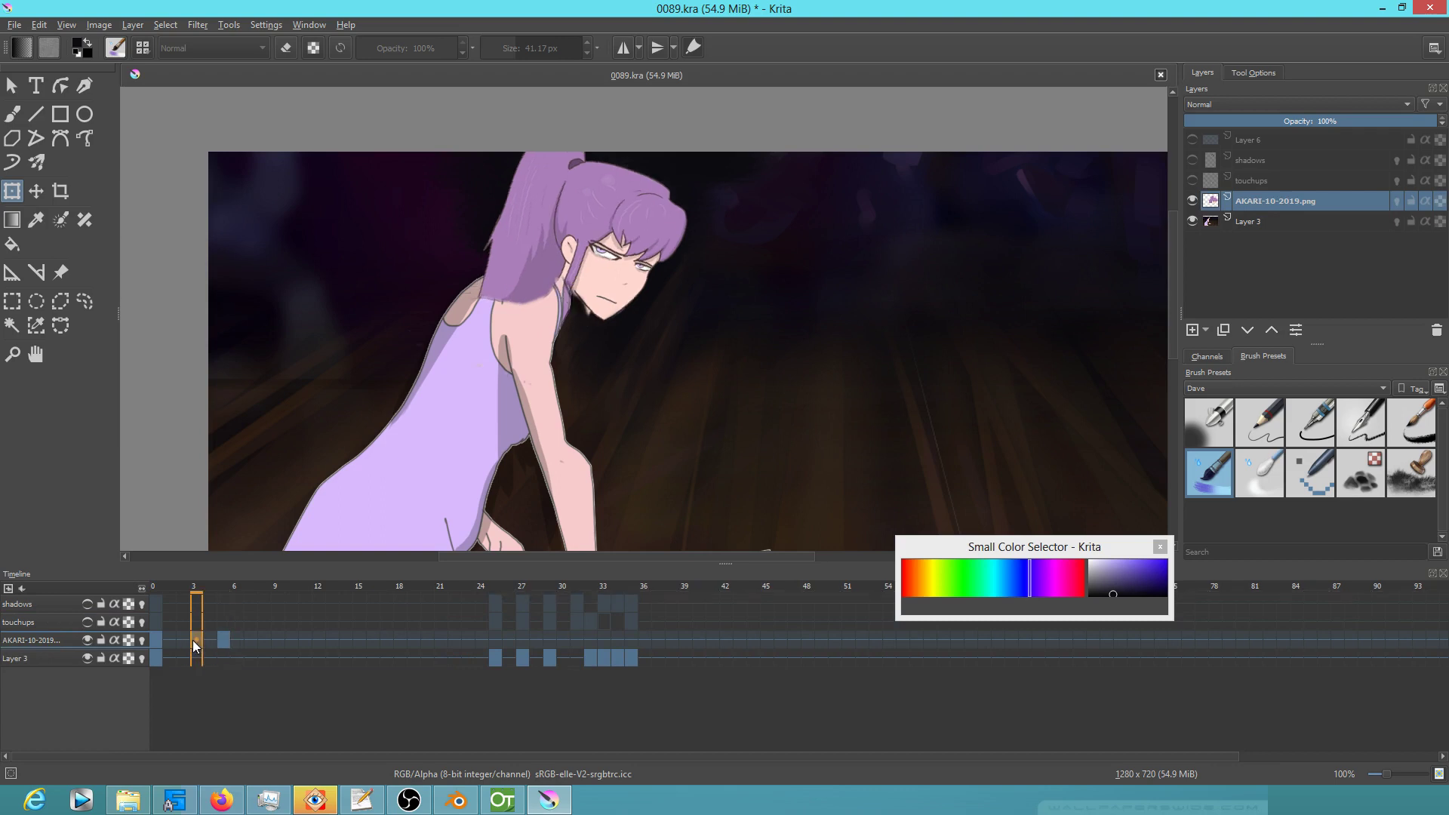
pyautogui.moveTo(219, 637)
pyautogui.mouseDown()
pyautogui.moveTo(218, 667)
pyautogui.moveTo(214, 640)
pyautogui.mouseUp()
# Create an in-between head on frame 2, move its pivot toward the neck, and tilt it a few degrees clockwise
pyautogui.click(184, 640)
pyautogui.click(526, 287)
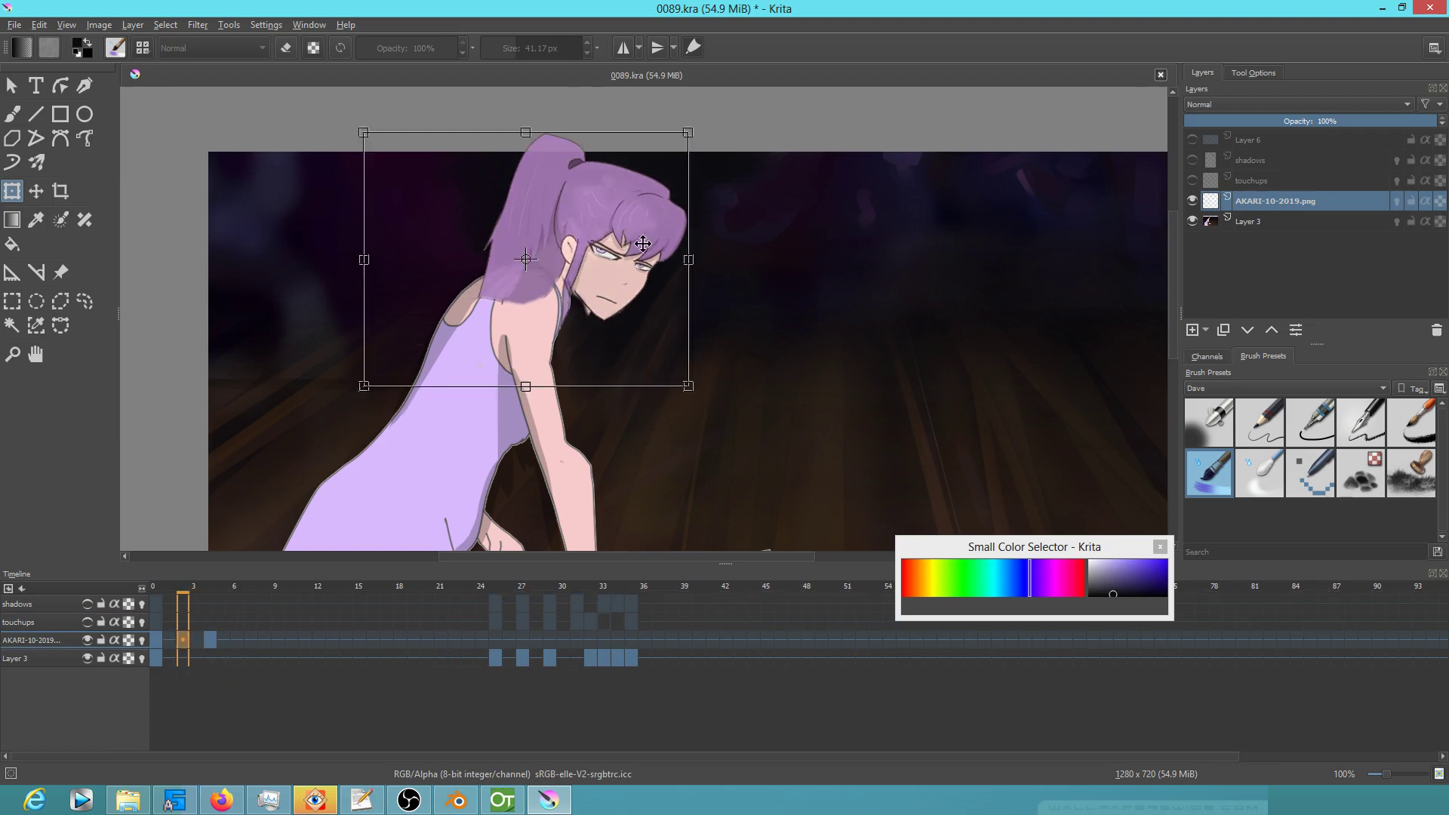
pyautogui.moveTo(526, 259); pyautogui.dragTo(545, 271)
pyautogui.moveTo(708, 389); pyautogui.dragTo(689, 395)
pyautogui.hotkey('ctrl', 'z')
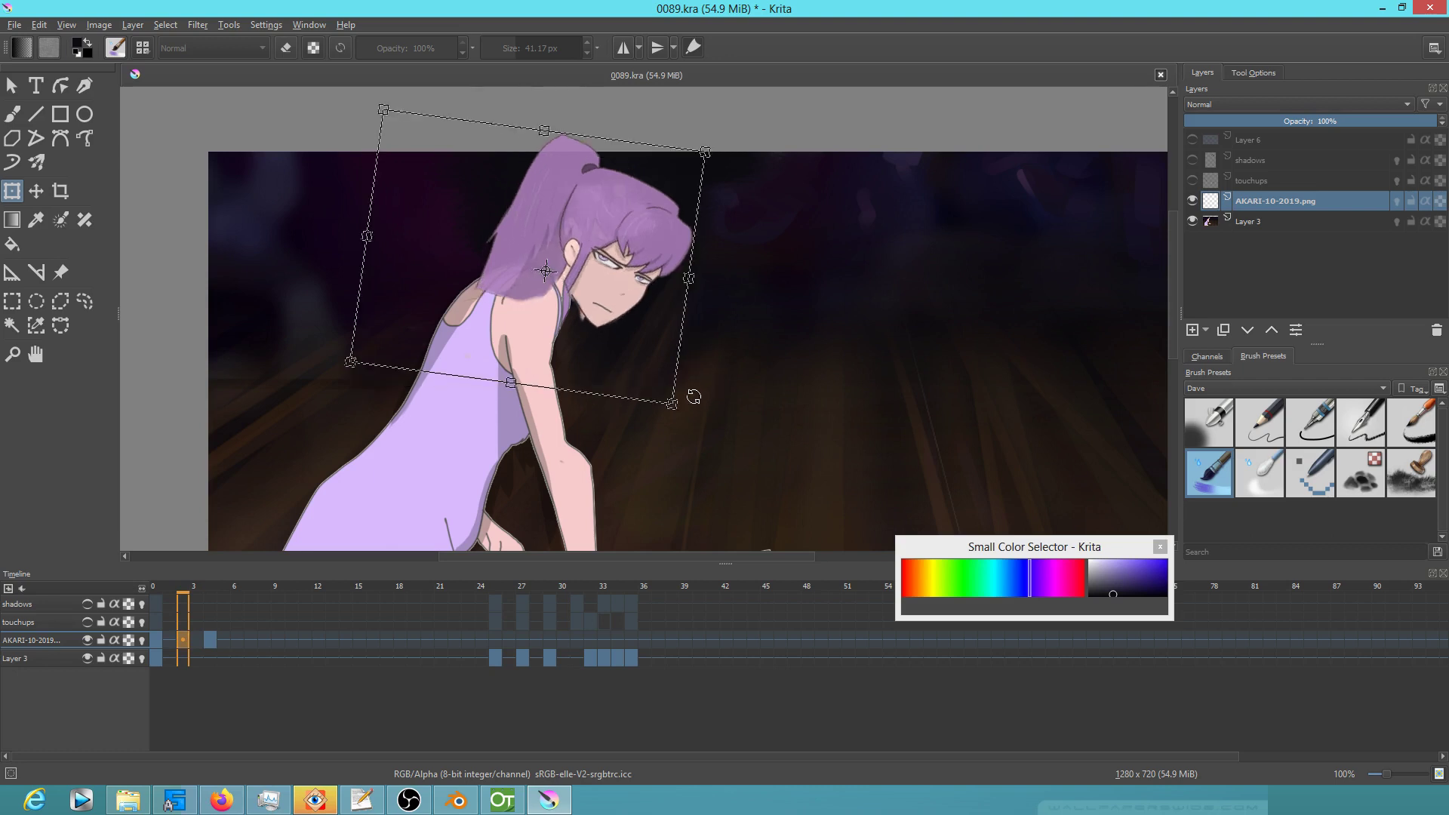
# Rotate the frame 4 head a few degrees clockwise and nudge it slightly forward
pyautogui.click(210, 641)
pyautogui.click(584, 292)
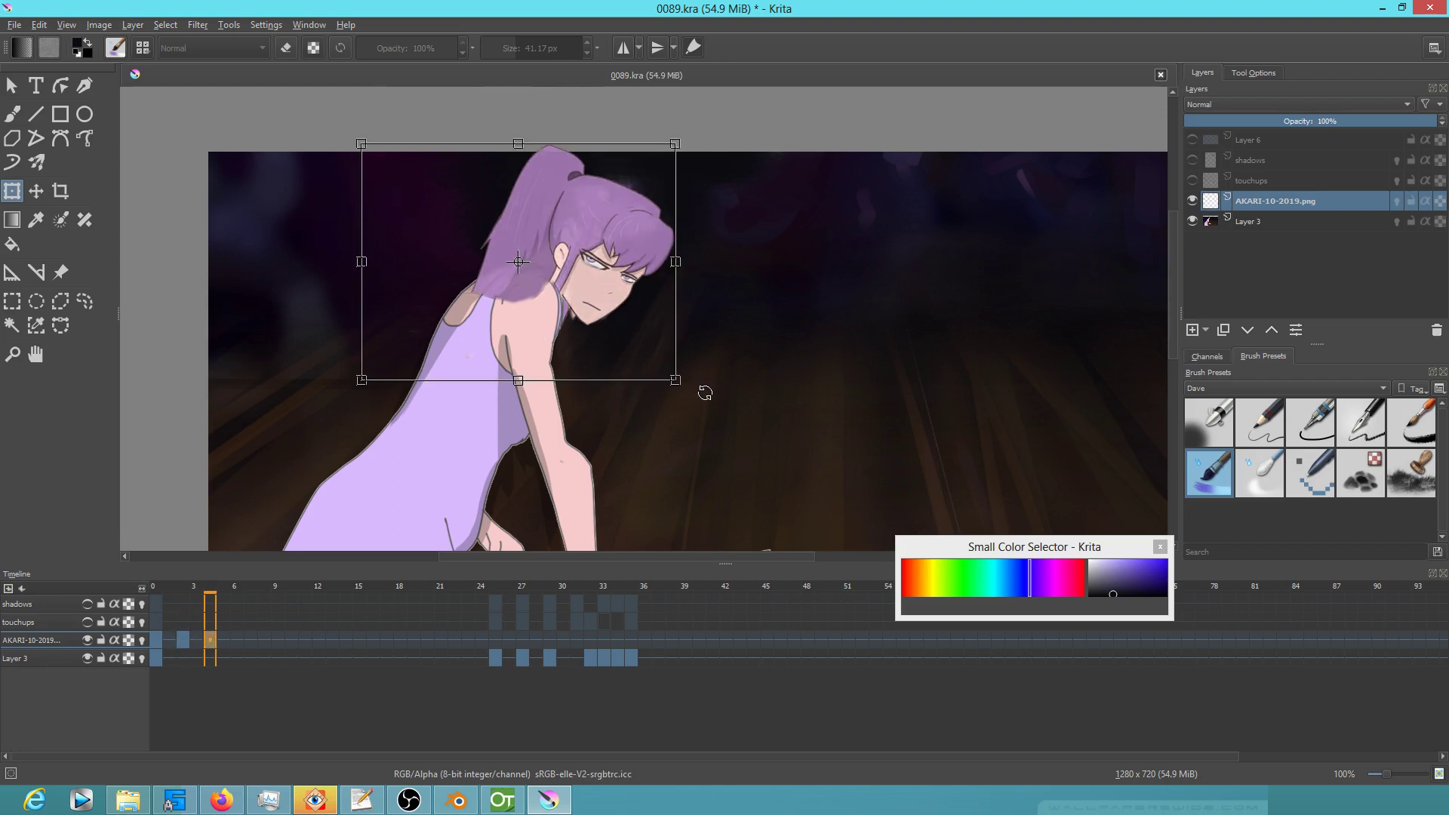
pyautogui.moveTo(696, 400); pyautogui.dragTo(689, 405)
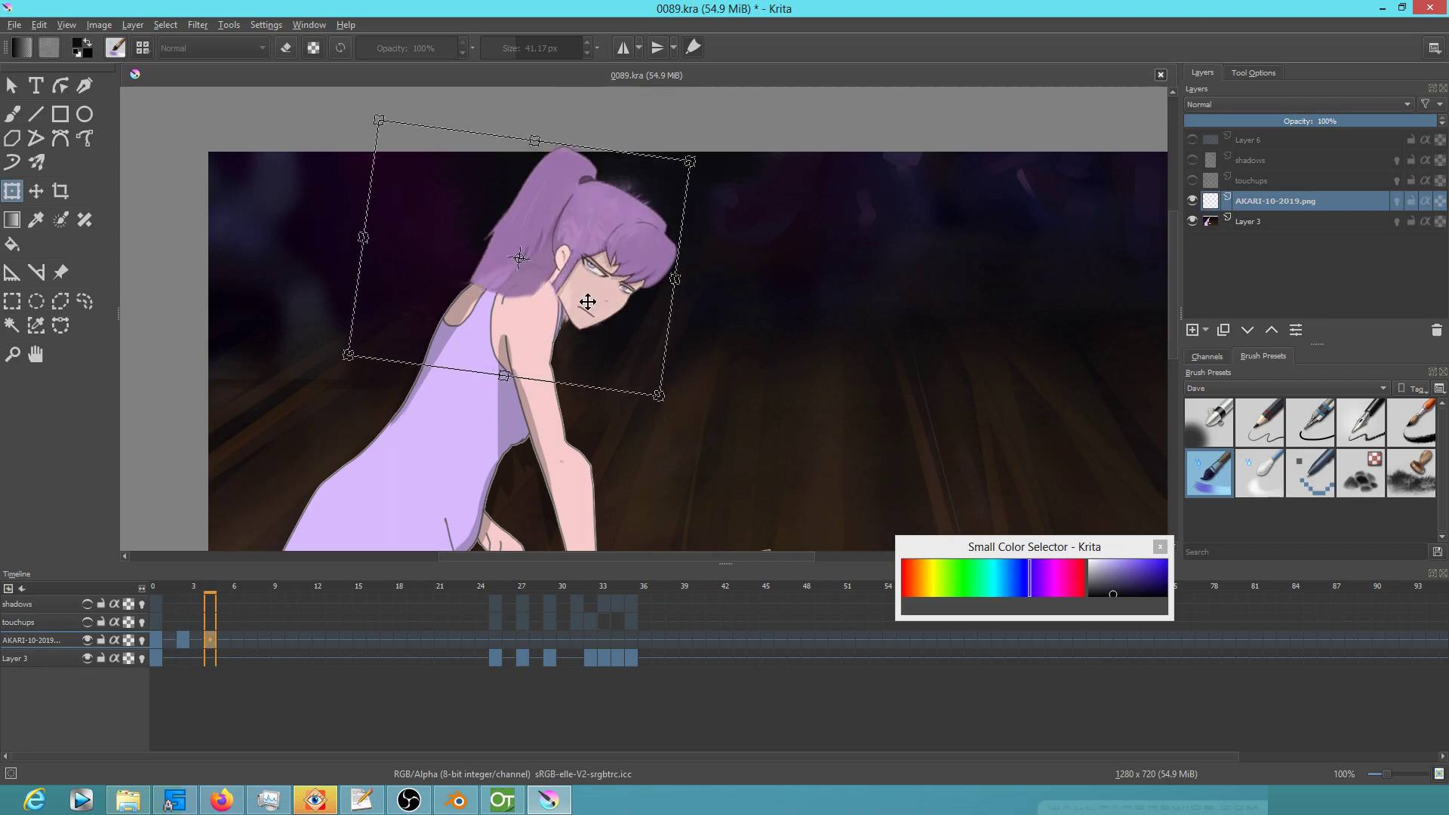
pyautogui.moveTo(589, 301); pyautogui.dragTo(590, 302)
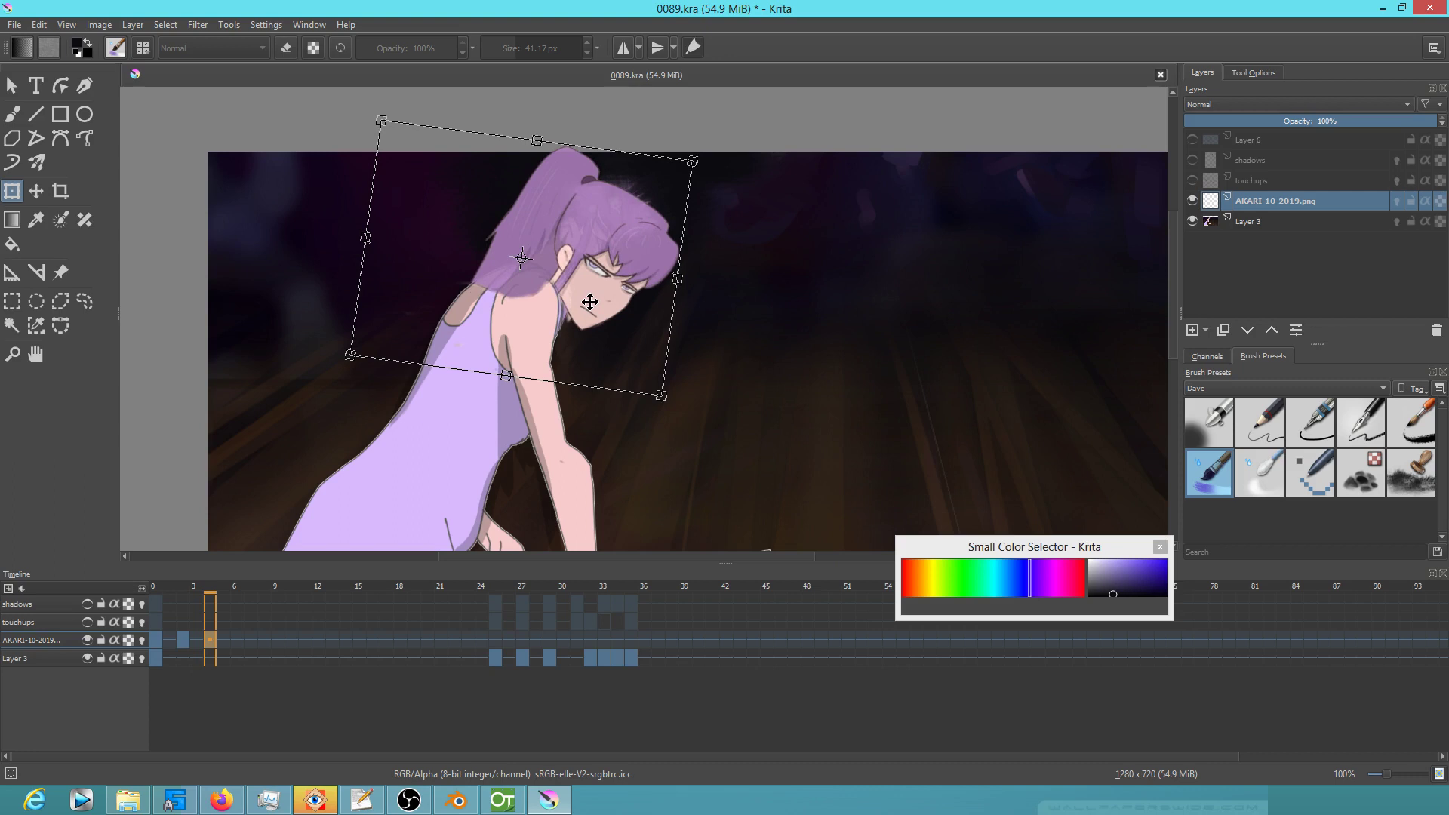
# Play back and scrub the animation from frame 0 to examine the head's tilt, both up close and with more of the figure in view
pyautogui.click(156, 589)
pyautogui.press('space')
pyautogui.press('space')
pyautogui.moveTo(155, 589); pyautogui.dragTo(281, 610)
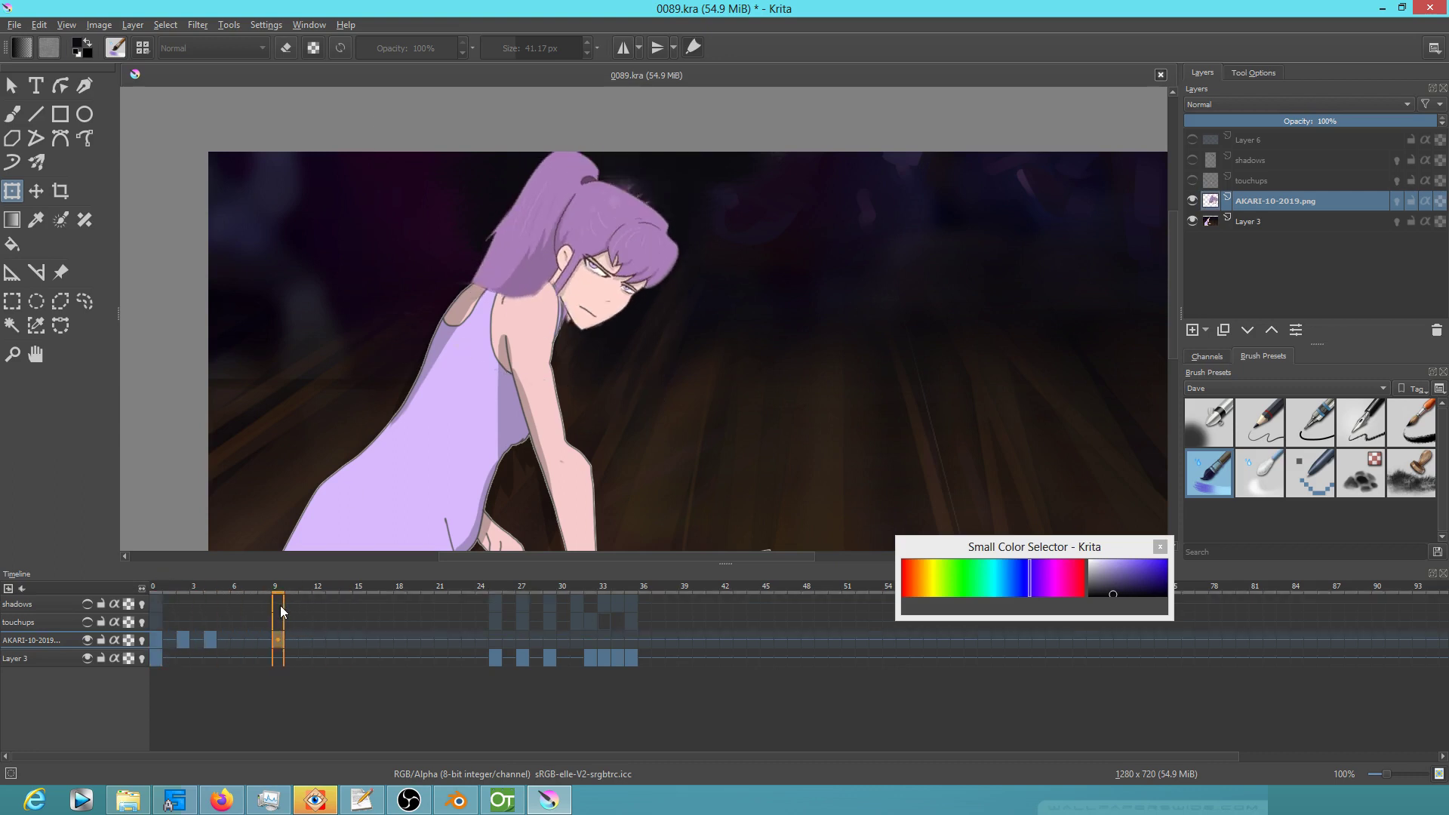
pyautogui.scroll(-2, 529, 435)
pyautogui.scroll(3, 530, 435)
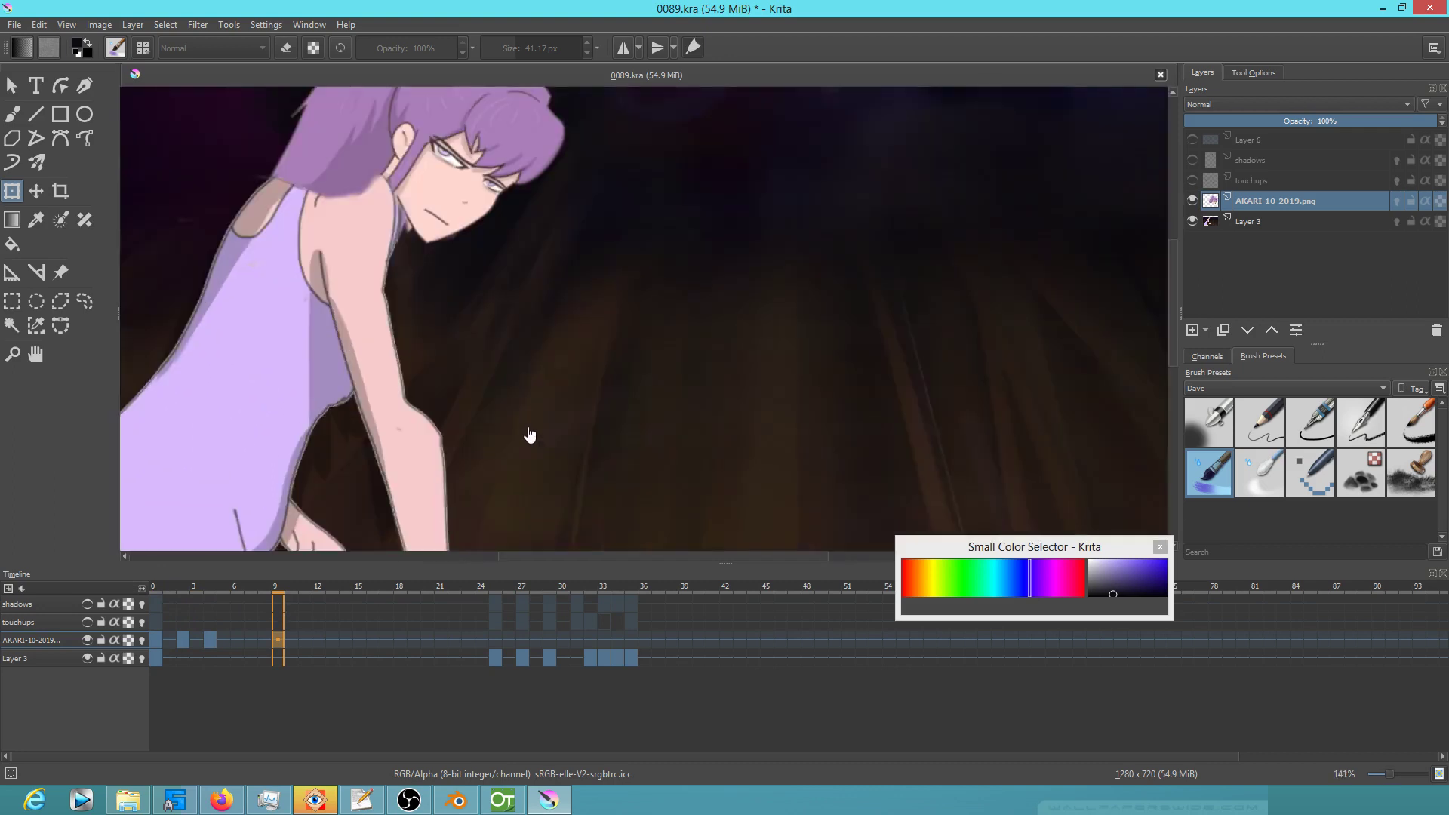
pyautogui.moveTo(530, 436); pyautogui.dragTo(604, 417)
pyautogui.scroll(-1, 517, 475)
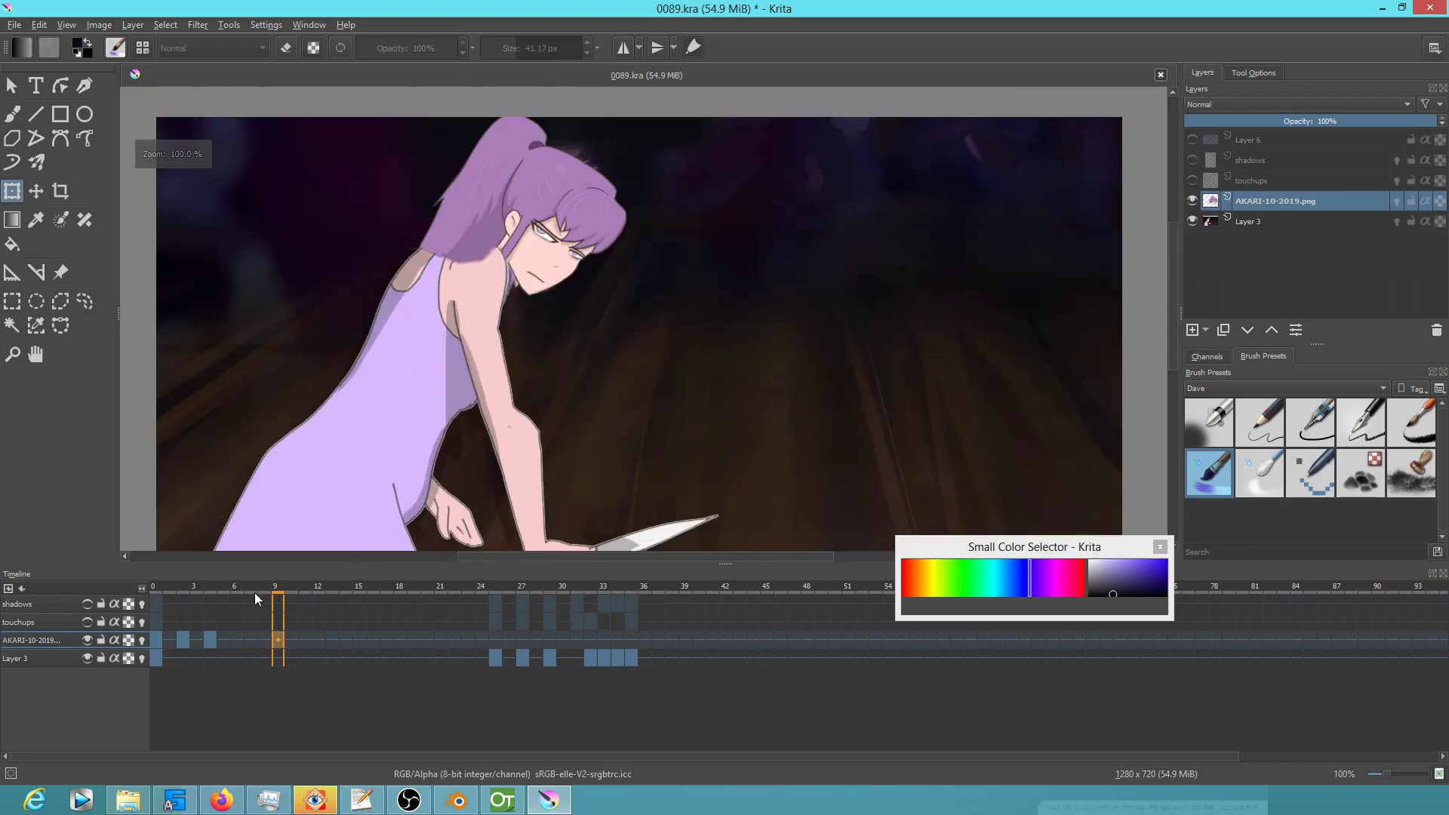
pyautogui.click(156, 589)
pyautogui.press('space')
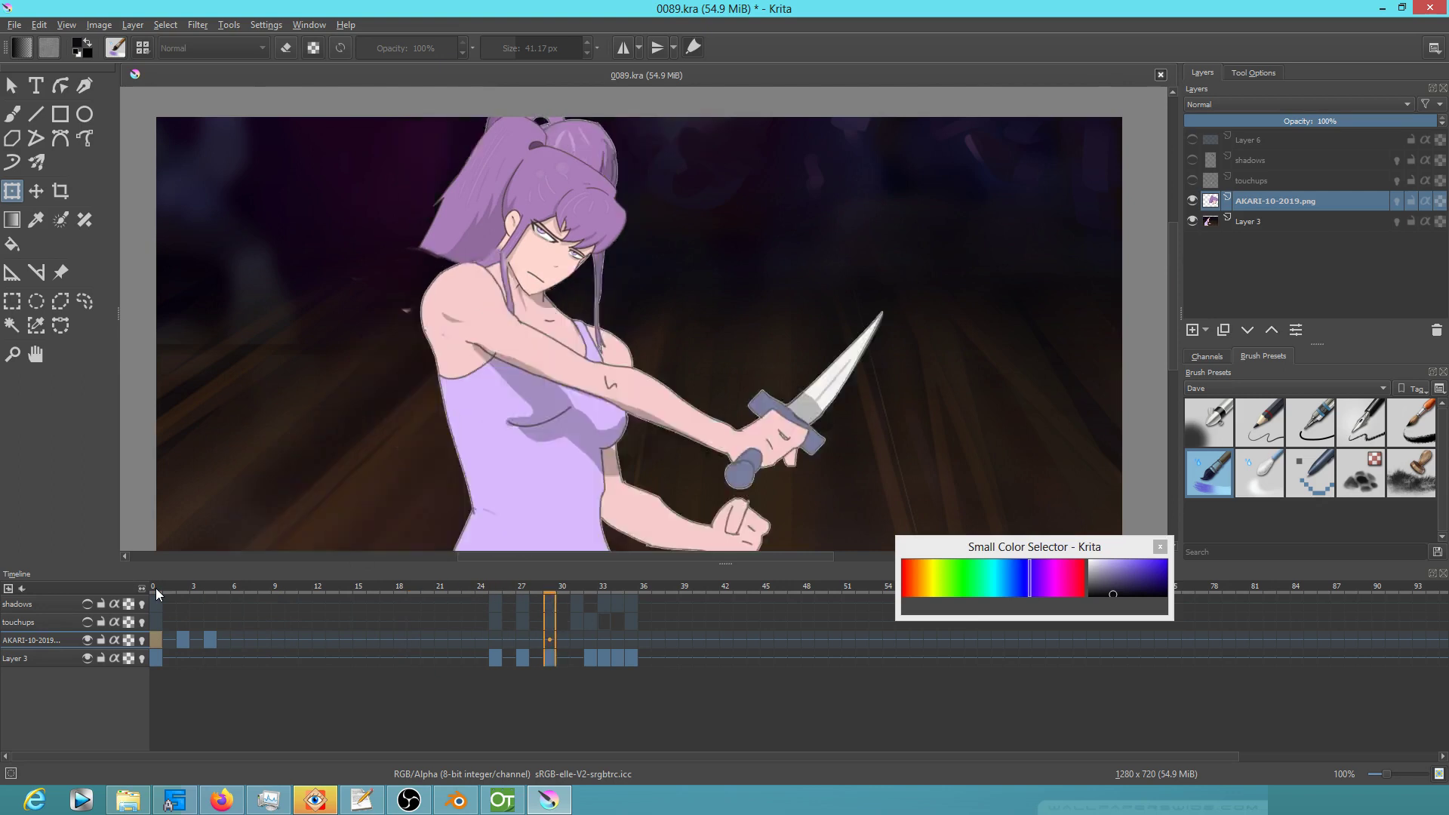
pyautogui.press('space')
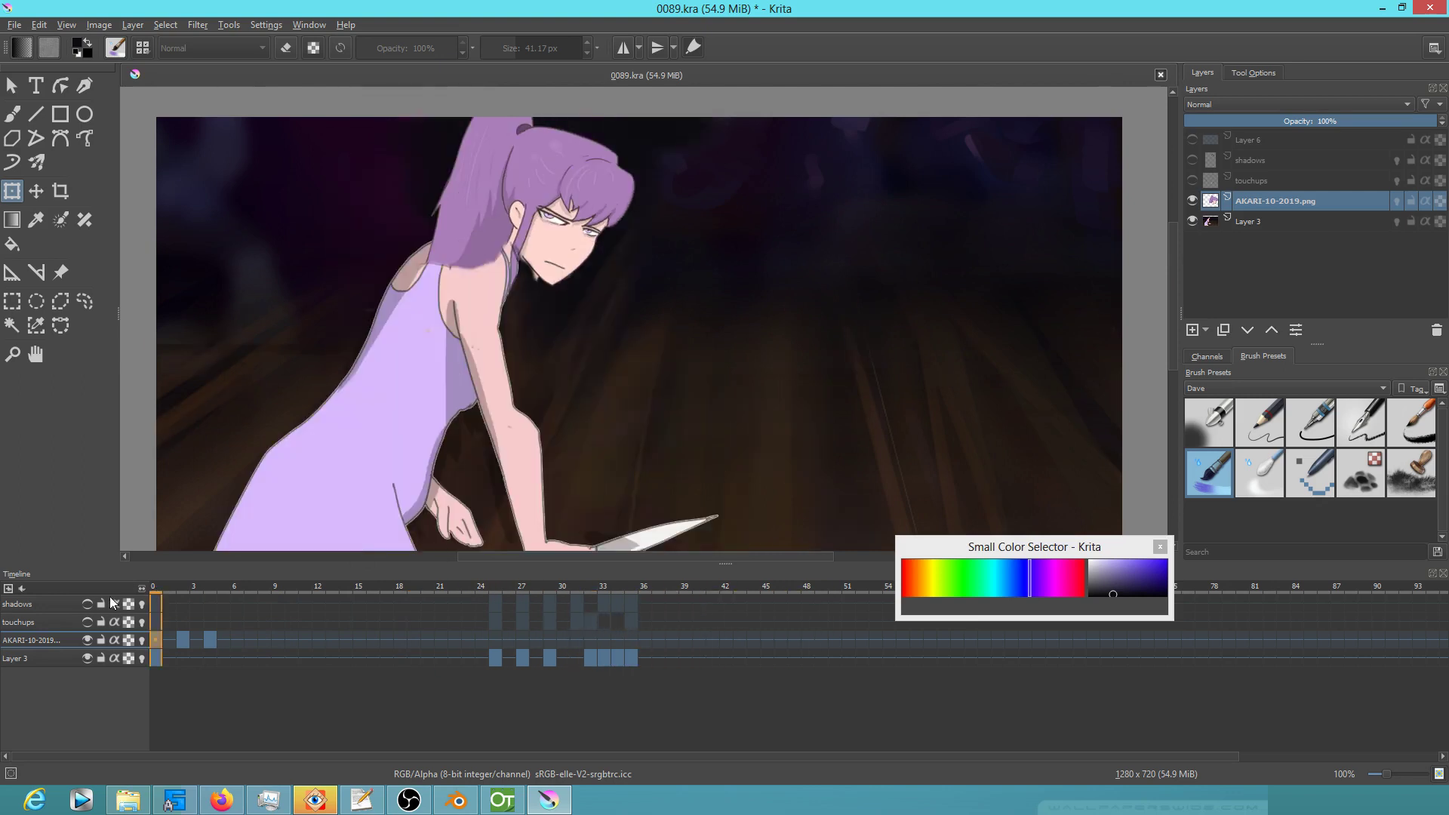
# Add a blank keyframe at frame 25 on the AKARI-10-2019.png layer and play the animation from frame 0 with the full canvas in view
pyautogui.click(491, 640)
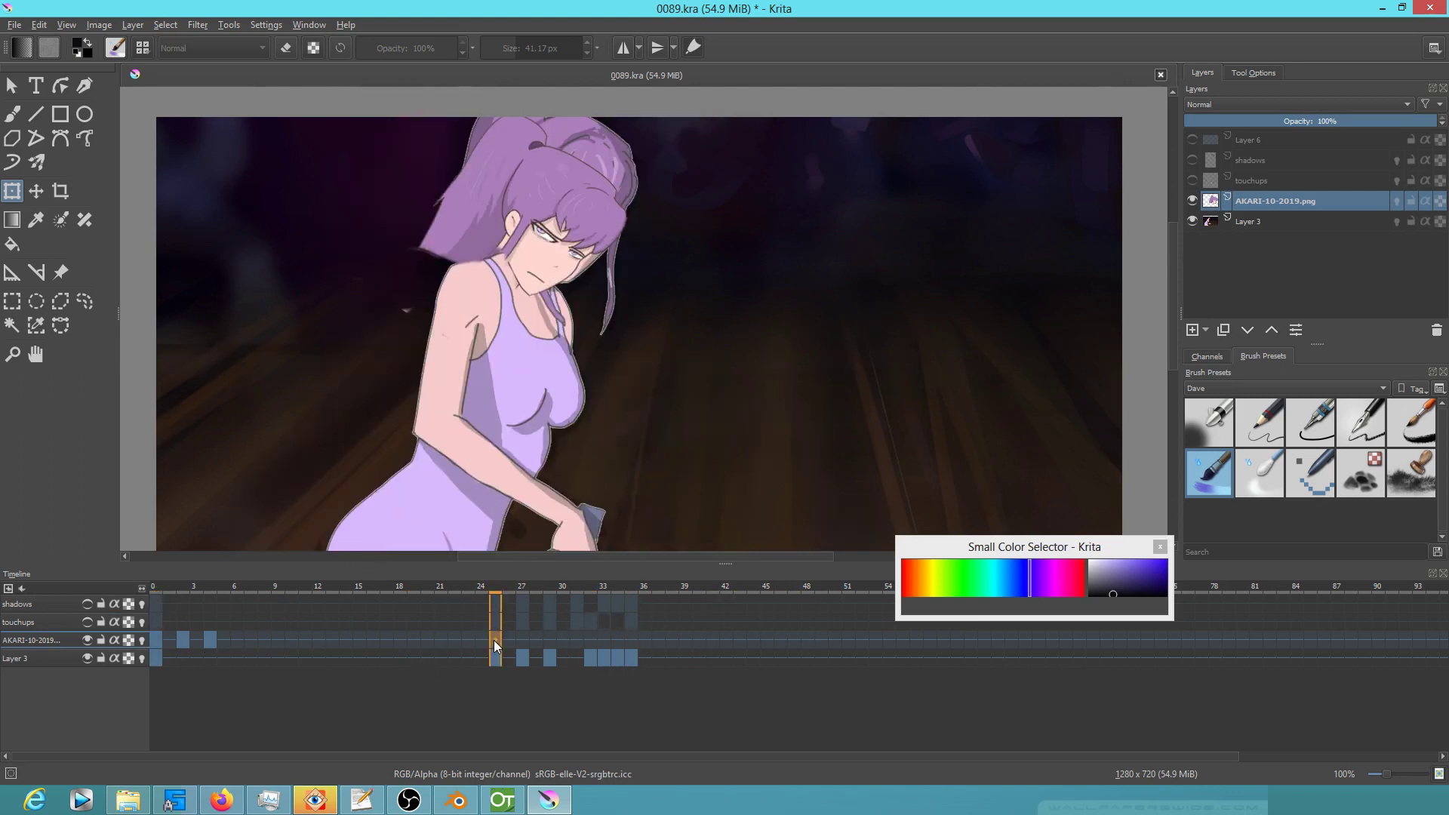
pyautogui.click(157, 634)
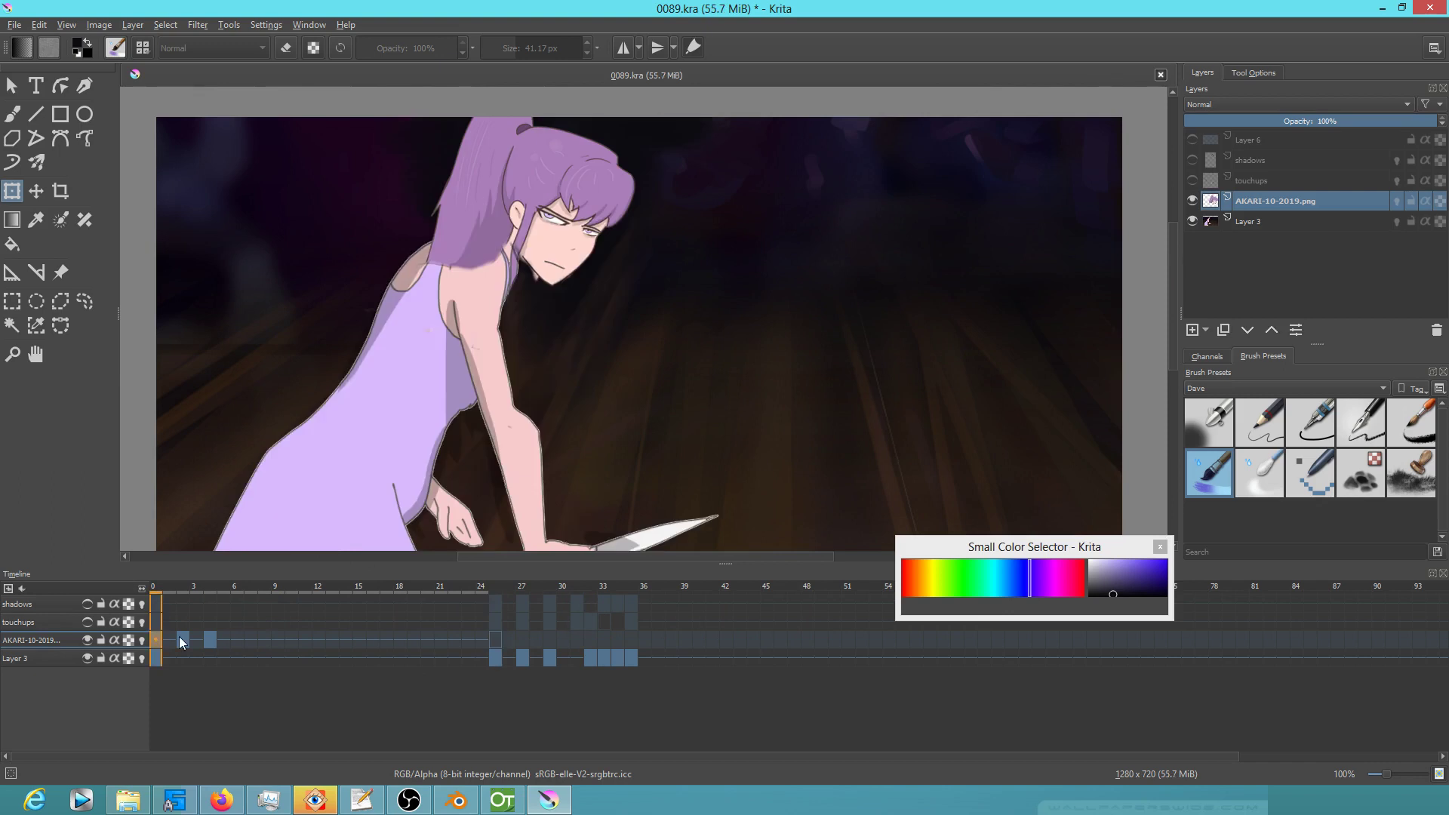
pyautogui.moveTo(179, 637)
pyautogui.scroll(-1, 382, 460)
pyautogui.moveTo(437, 457); pyautogui.dragTo(472, 389)
pyautogui.press('space')
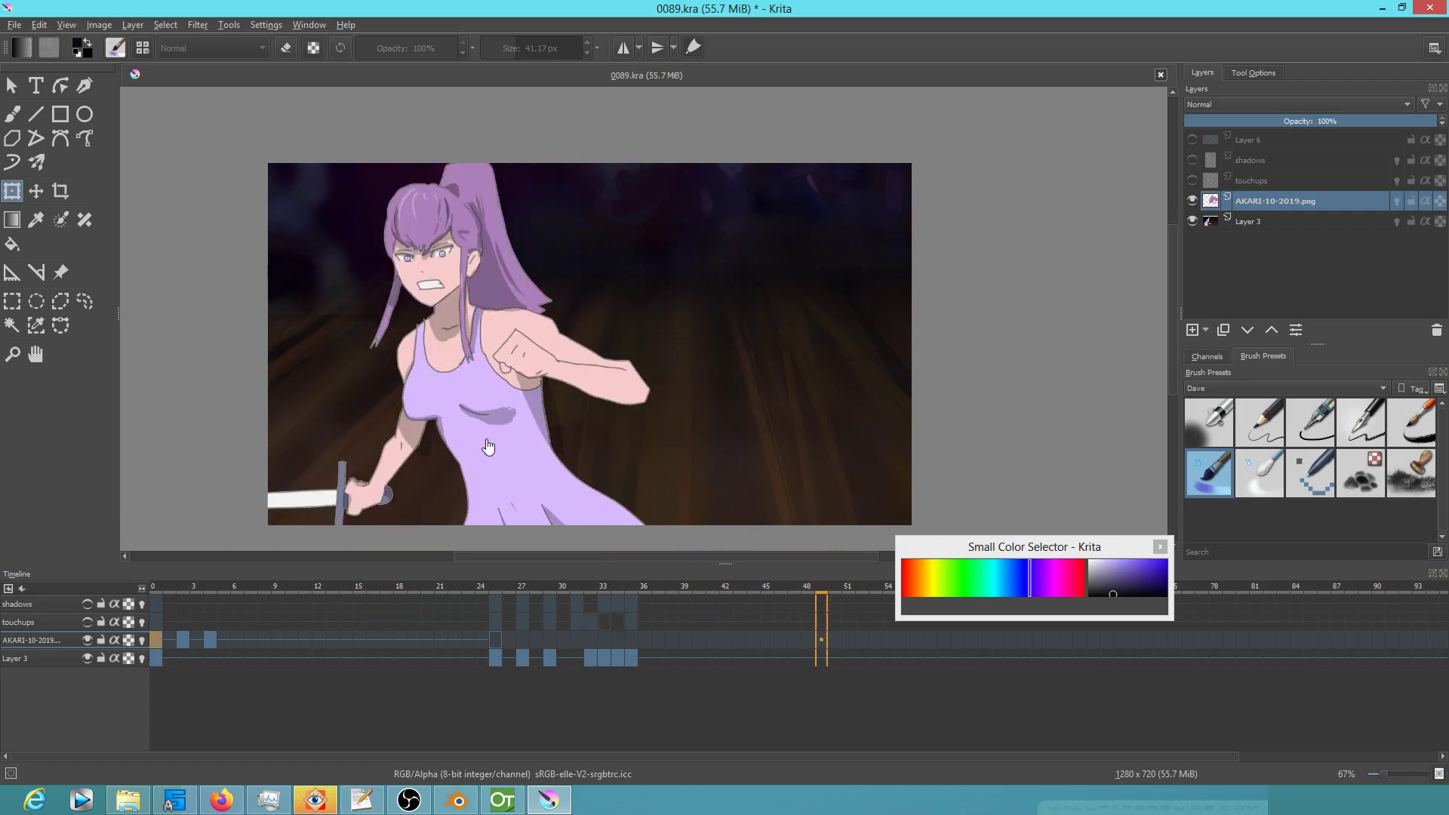
pyautogui.press('space')
# Examine the character's original head and pose on frames 25, 27, 29, 32 and 33
pyautogui.click(494, 642)
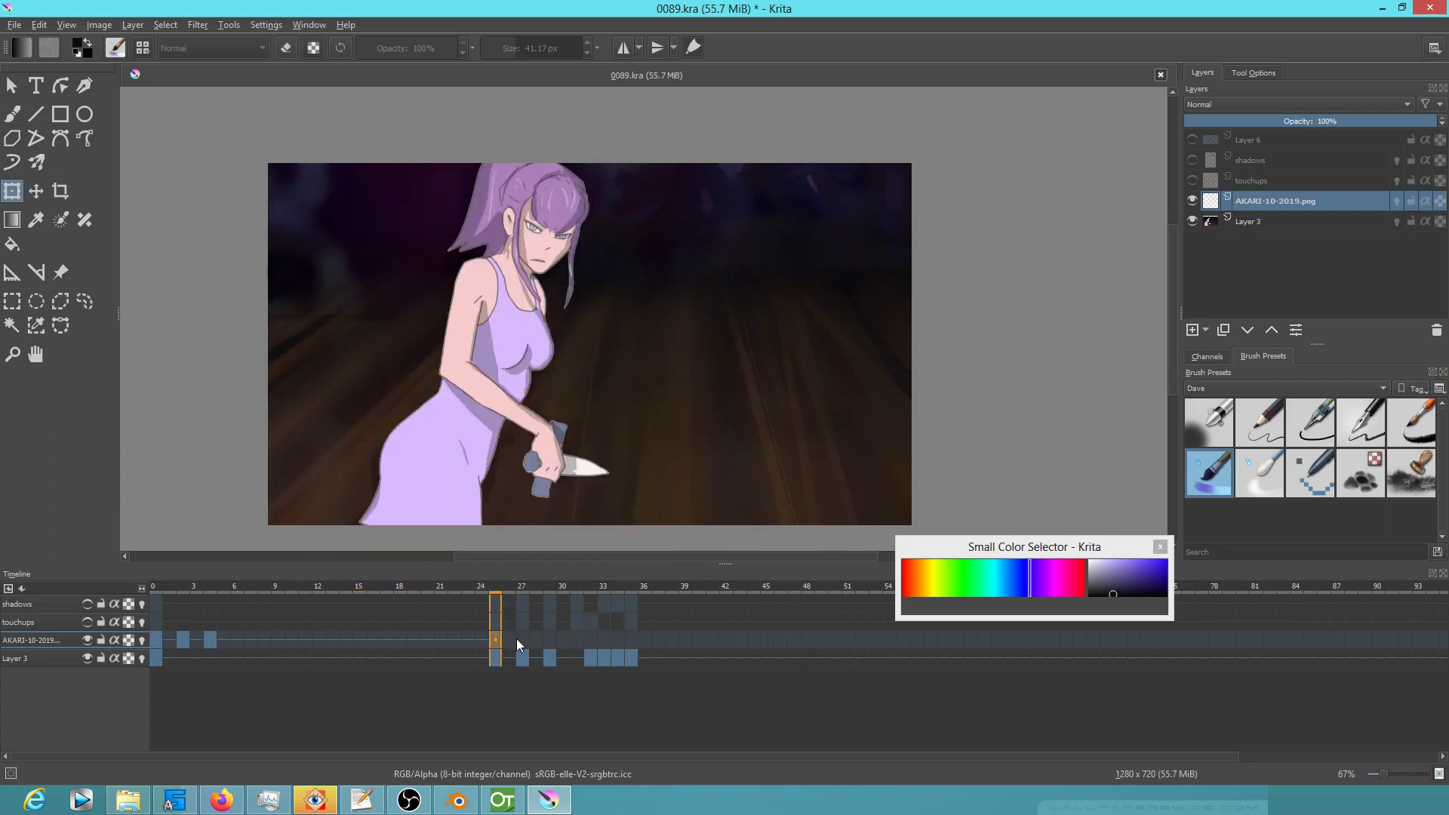
pyautogui.click(523, 640)
pyautogui.click(551, 641)
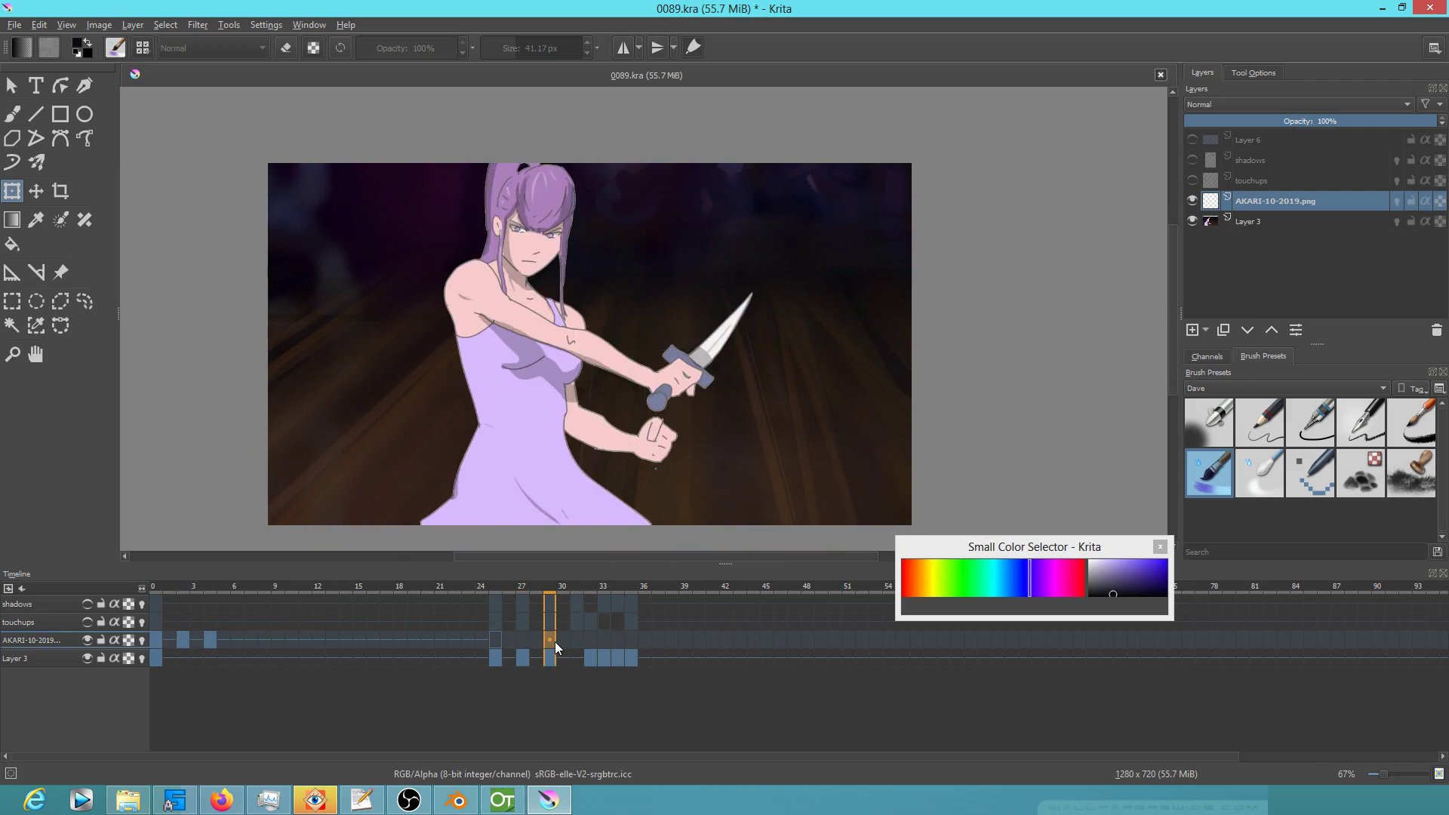
pyautogui.click(590, 642)
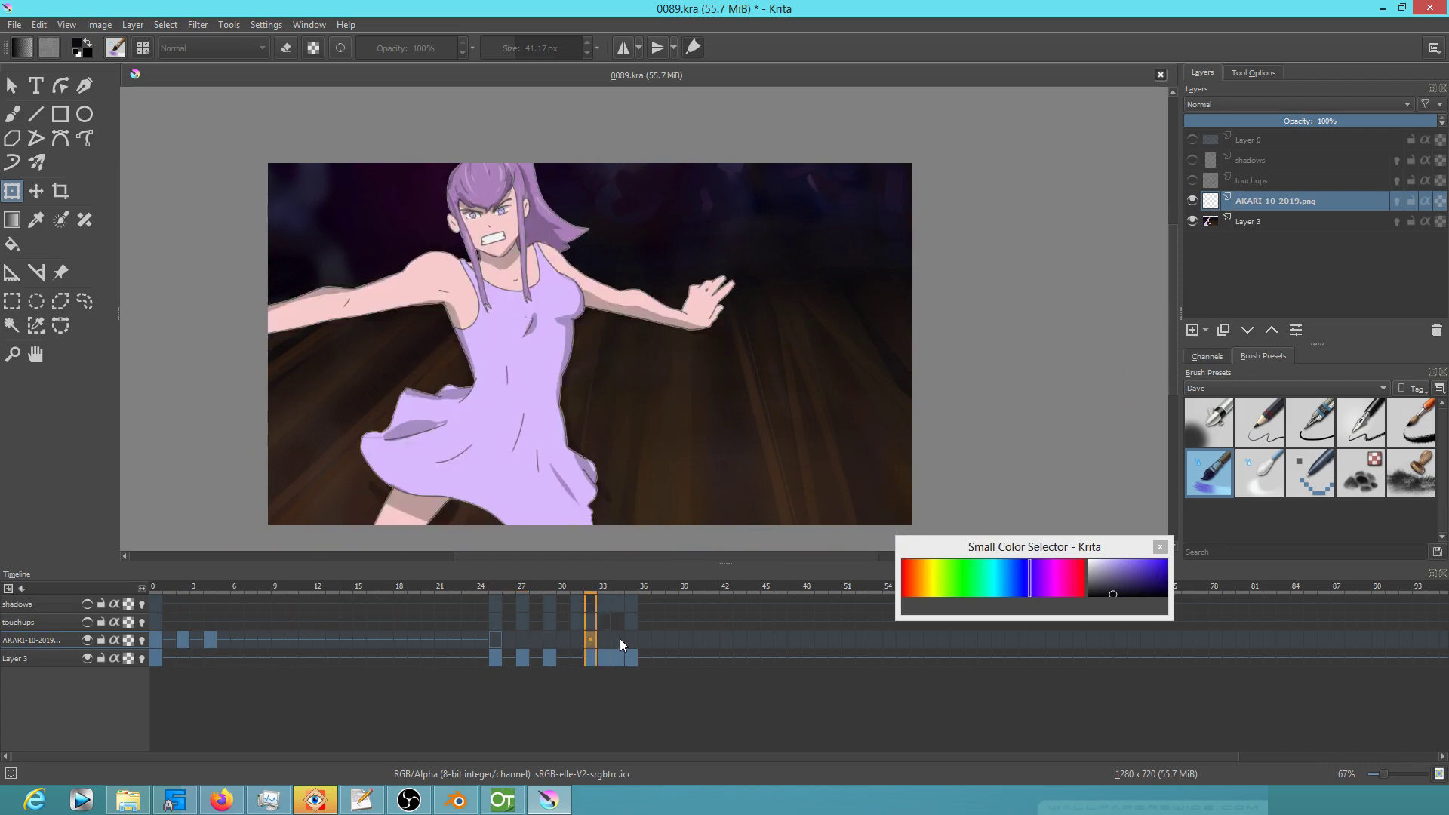
pyautogui.click(605, 640)
# Move the AKARI-10-2019.png layer's frame 4 keyframe onto frame 2, replacing the in-between, and check the playback from frame 0
pyautogui.click(160, 640)
pyautogui.press('space')
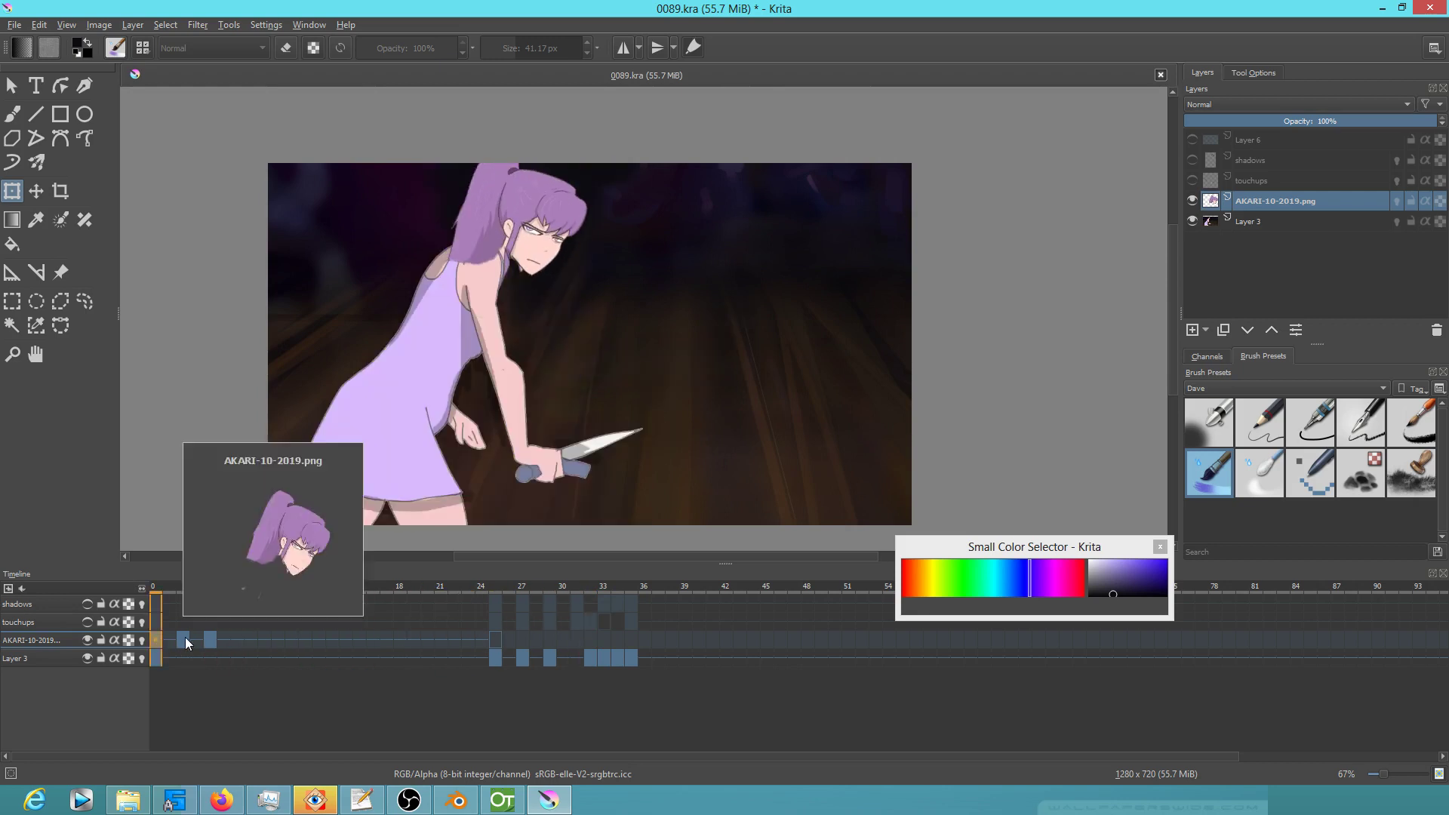
pyautogui.moveTo(212, 637); pyautogui.dragTo(157, 637)
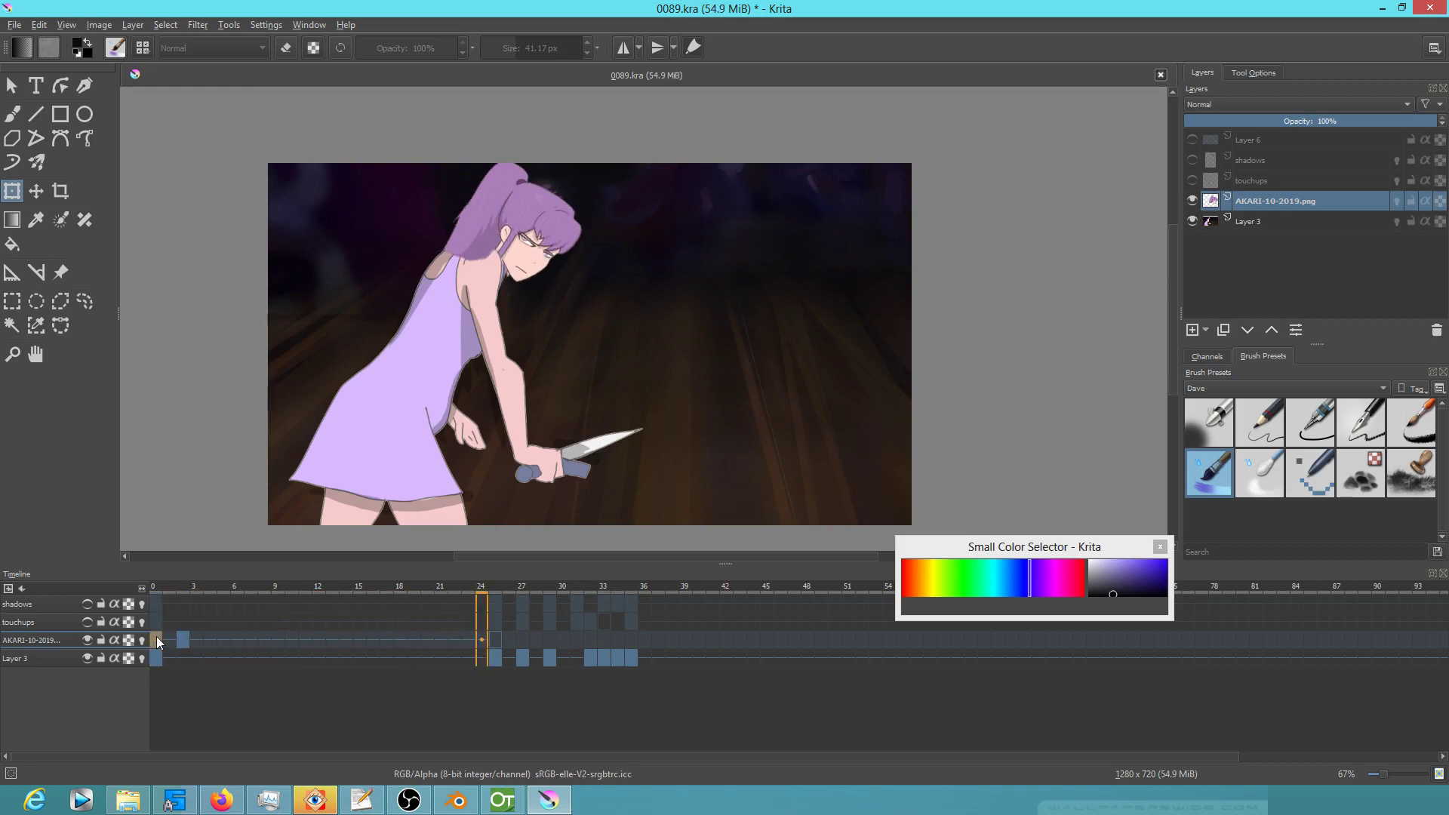
pyautogui.press('space')
# Choose the Ink-2 Fineliner brush at about 48 px, try a stroke over the ponytail's lower end on frame 0, and undo it
pyautogui.scroll(3, 472, 300)
pyautogui.moveTo(472, 301); pyautogui.dragTo(453, 468)
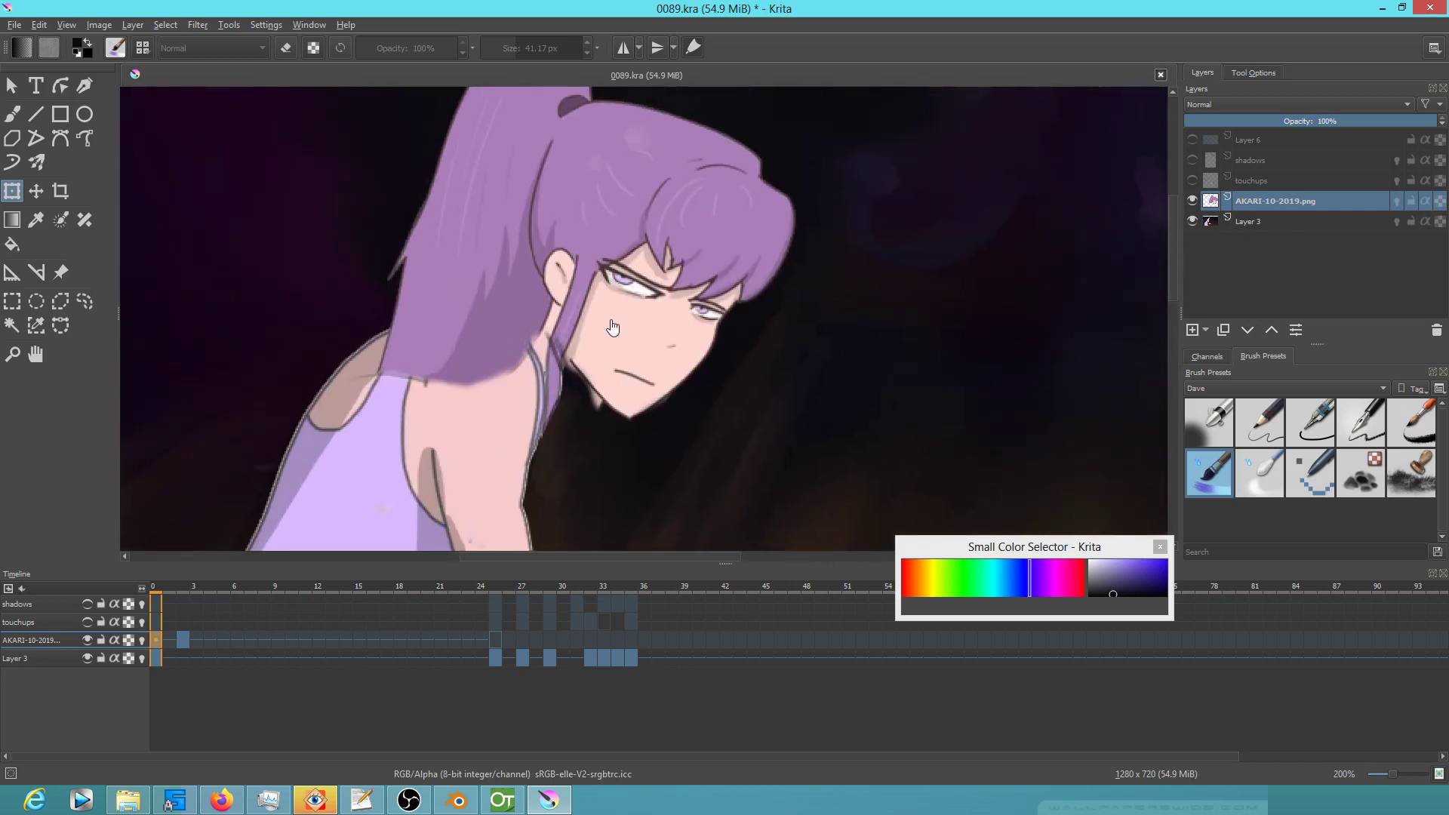
pyautogui.click(1317, 426)
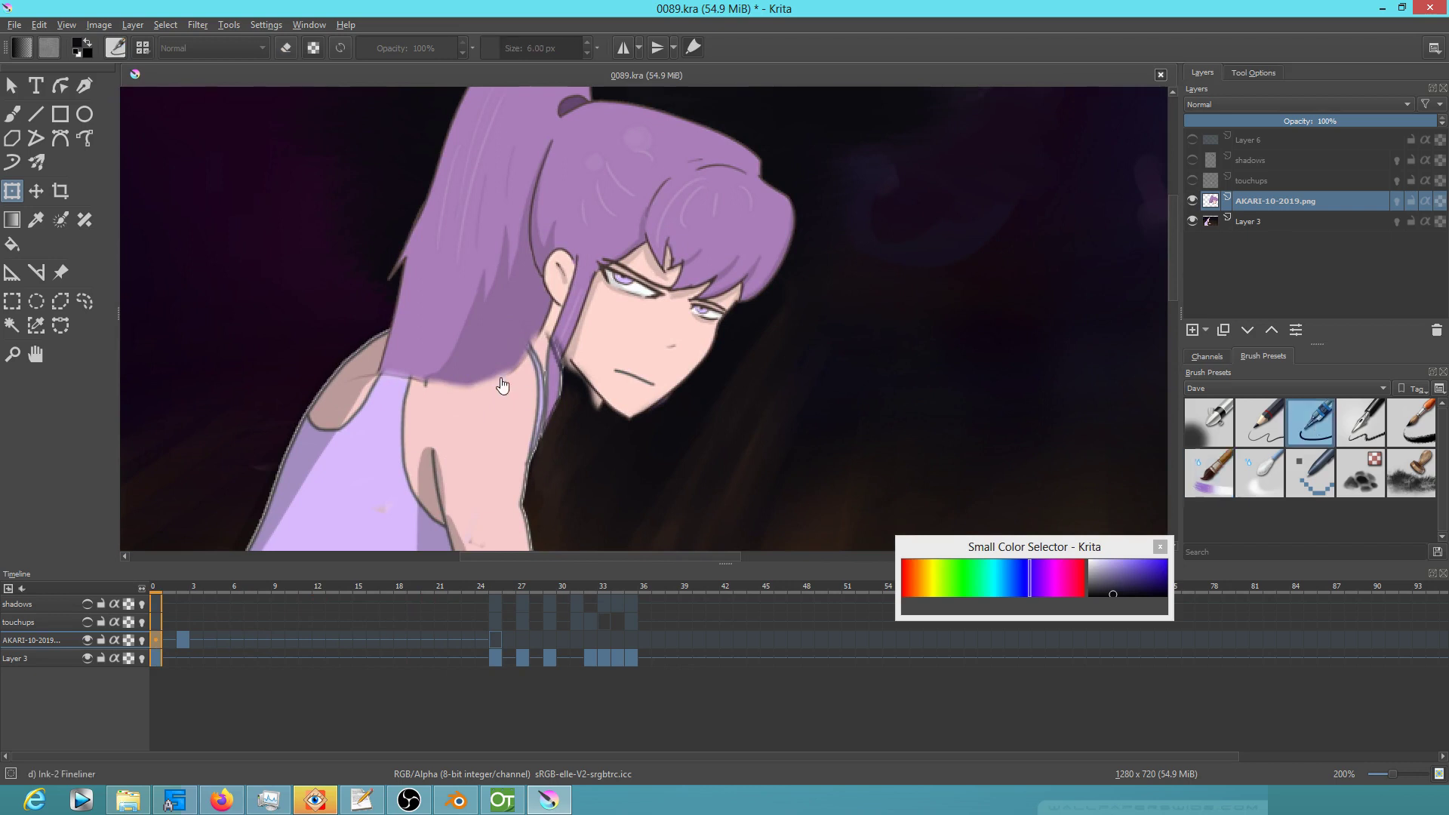
pyautogui.press('b')
pyautogui.moveTo(490, 421); pyautogui.dragTo(524, 372)
pyautogui.moveTo(517, 368); pyautogui.dragTo(524, 375)
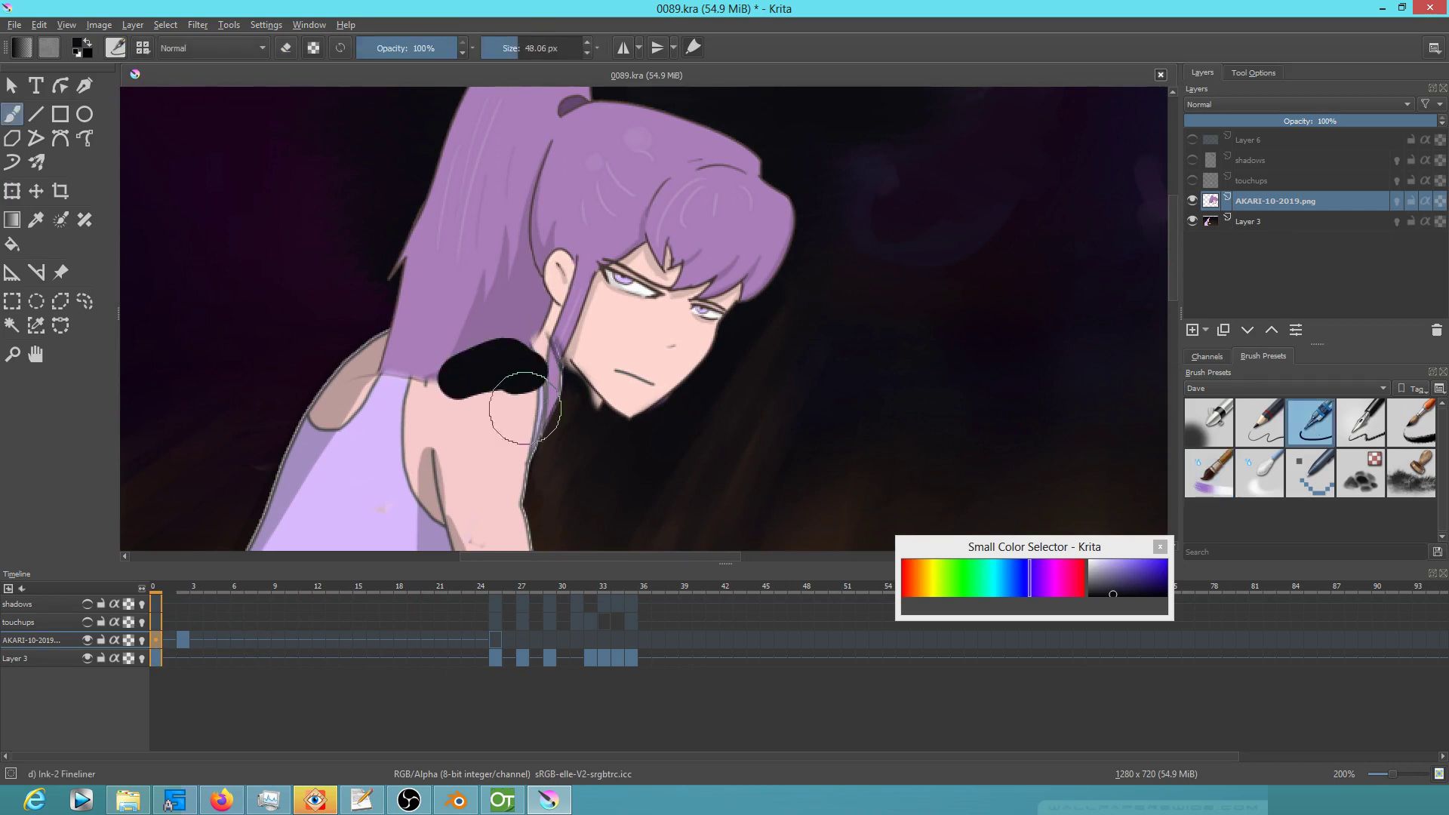
pyautogui.hotkey('ctrl', 'z')
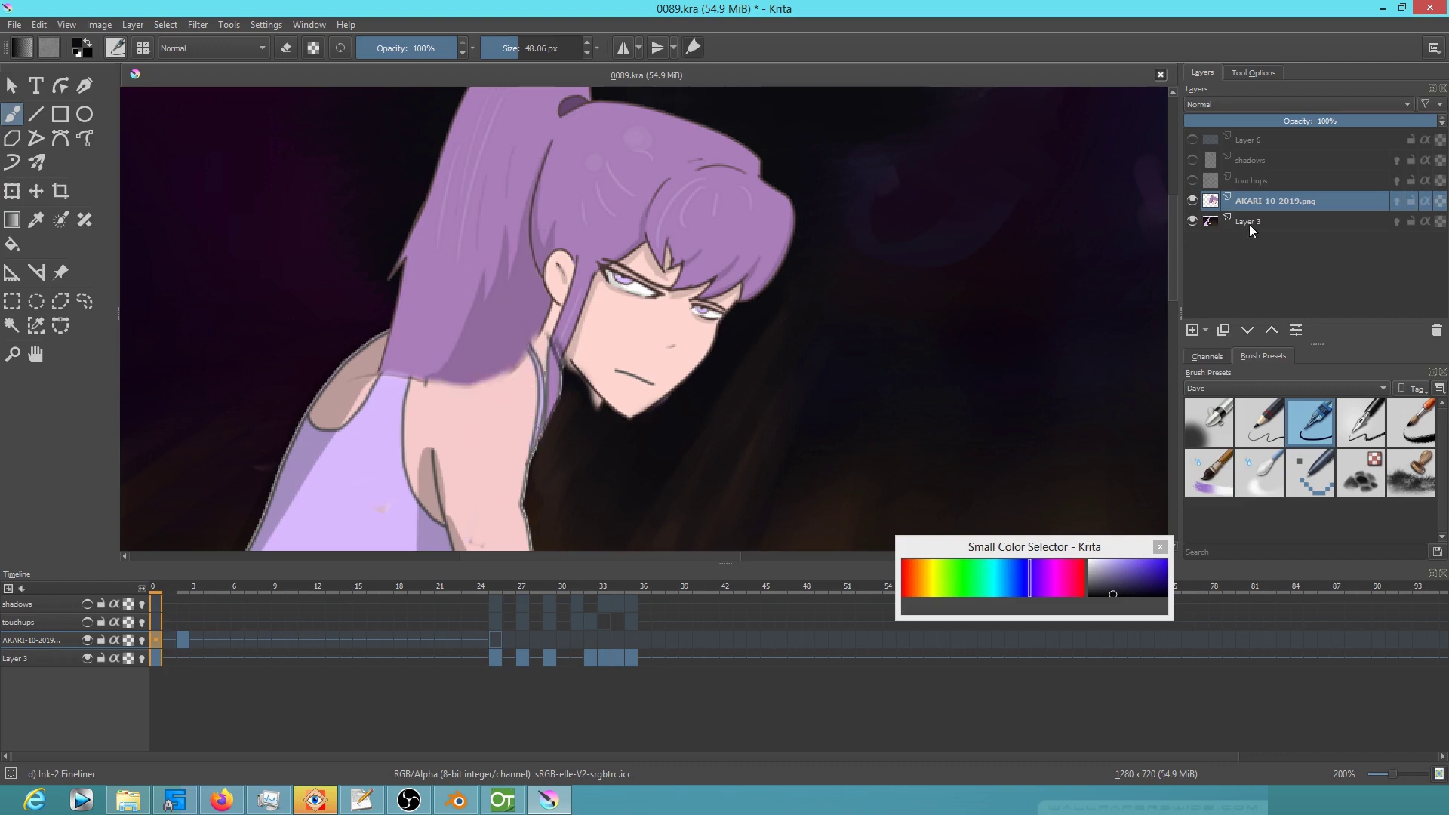
# Erase the ponytail's lower end overlapping the shoulder and neck on the AKARI-10-2019.png layer, using the Ink-2 Fineliner at about 48 px
pyautogui.click(1193, 200)
pyautogui.click(1193, 200)
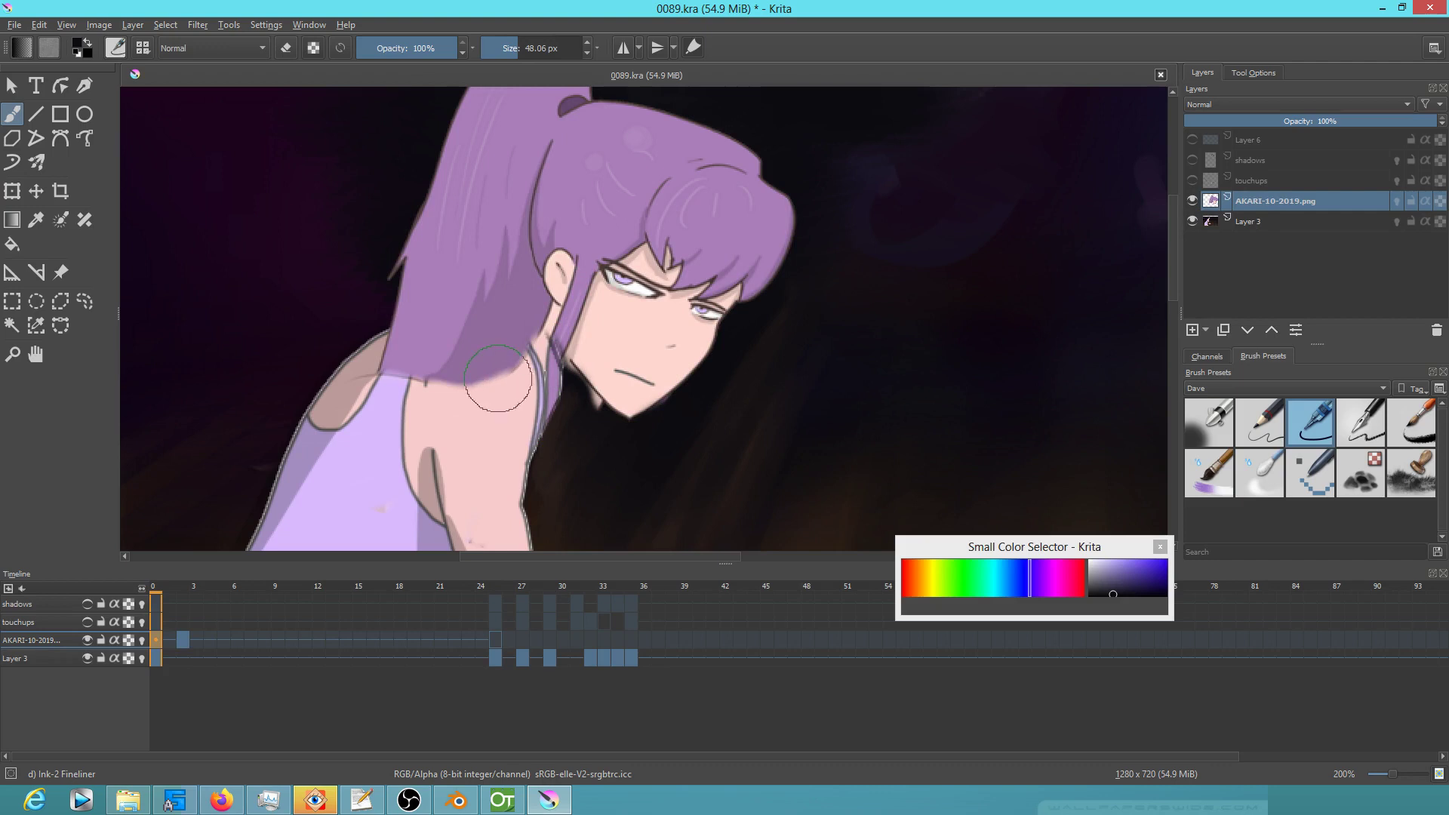
pyautogui.press('e')
pyautogui.moveTo(509, 385)
pyautogui.mouseDown()
pyautogui.moveTo(549, 310)
pyautogui.moveTo(422, 377)
pyautogui.moveTo(393, 363)
pyautogui.moveTo(372, 384)
pyautogui.moveTo(397, 354)
pyautogui.moveTo(468, 331)
pyautogui.moveTo(411, 341)
pyautogui.moveTo(513, 306)
pyautogui.moveTo(453, 306)
pyautogui.moveTo(574, 317)
pyautogui.moveTo(510, 336)
pyautogui.mouseUp()
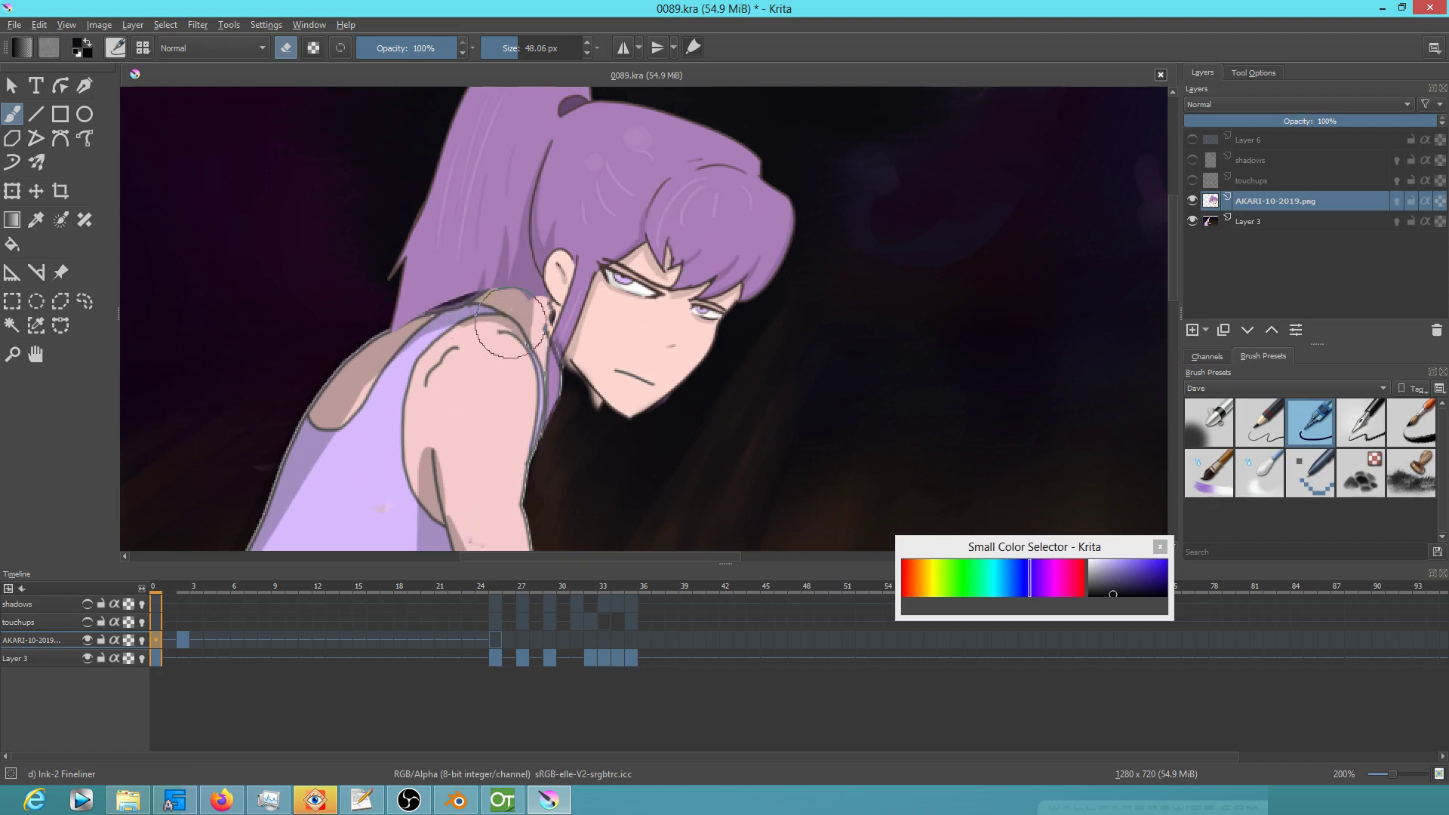
pyautogui.moveTo(665, 337); pyautogui.dragTo(611, 374)
pyautogui.moveTo(529, 394)
pyautogui.mouseDown()
pyautogui.moveTo(586, 365)
pyautogui.moveTo(543, 405)
pyautogui.moveTo(548, 372)
pyautogui.mouseUp()
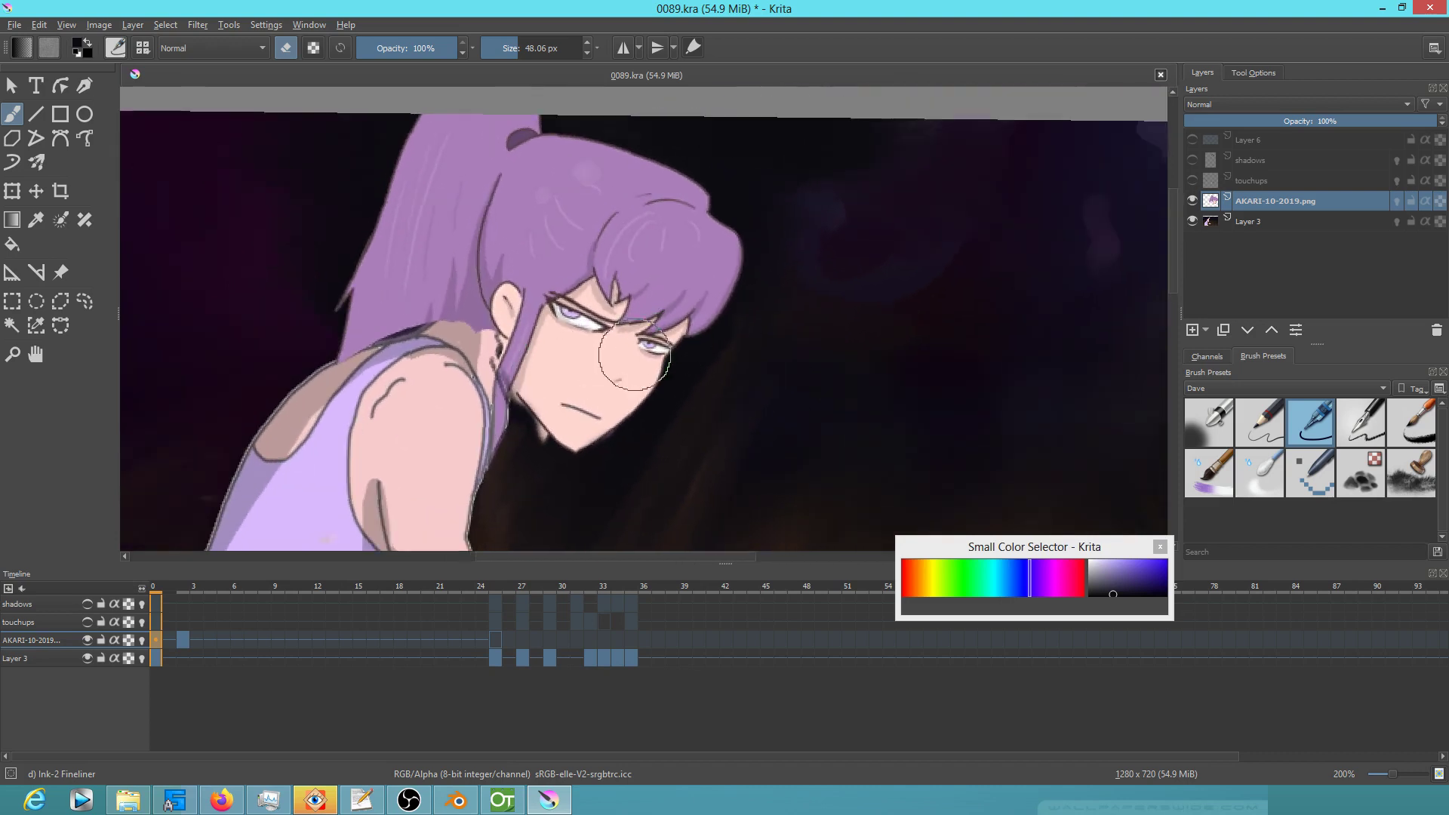
pyautogui.moveTo(635, 357); pyautogui.dragTo(637, 352)
pyautogui.press('5')
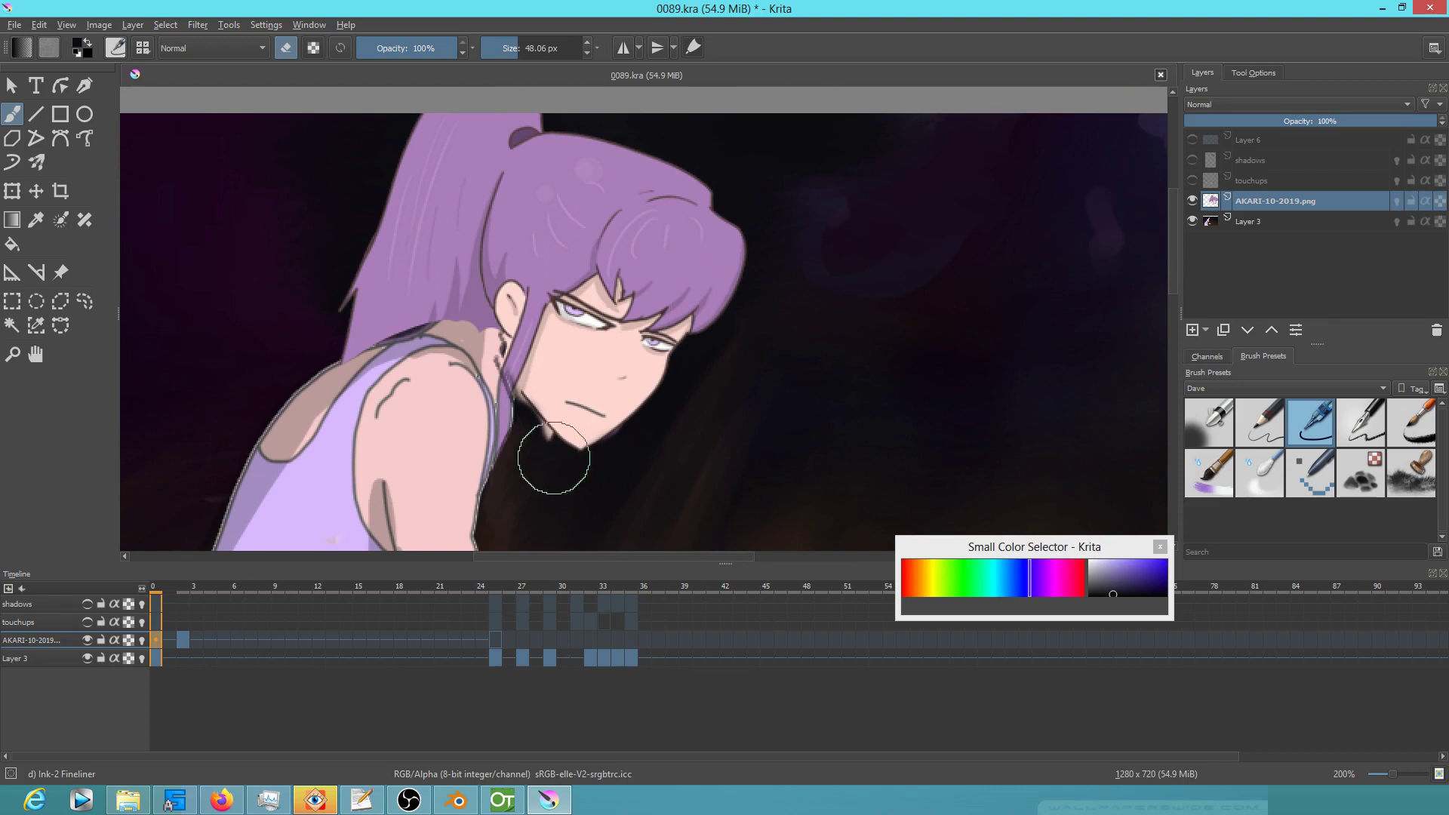
# Erase the stray bits under the jaw and the hair strand between ear and cheek, with the eraser at about 17 px
pyautogui.scroll(4, 557, 436)
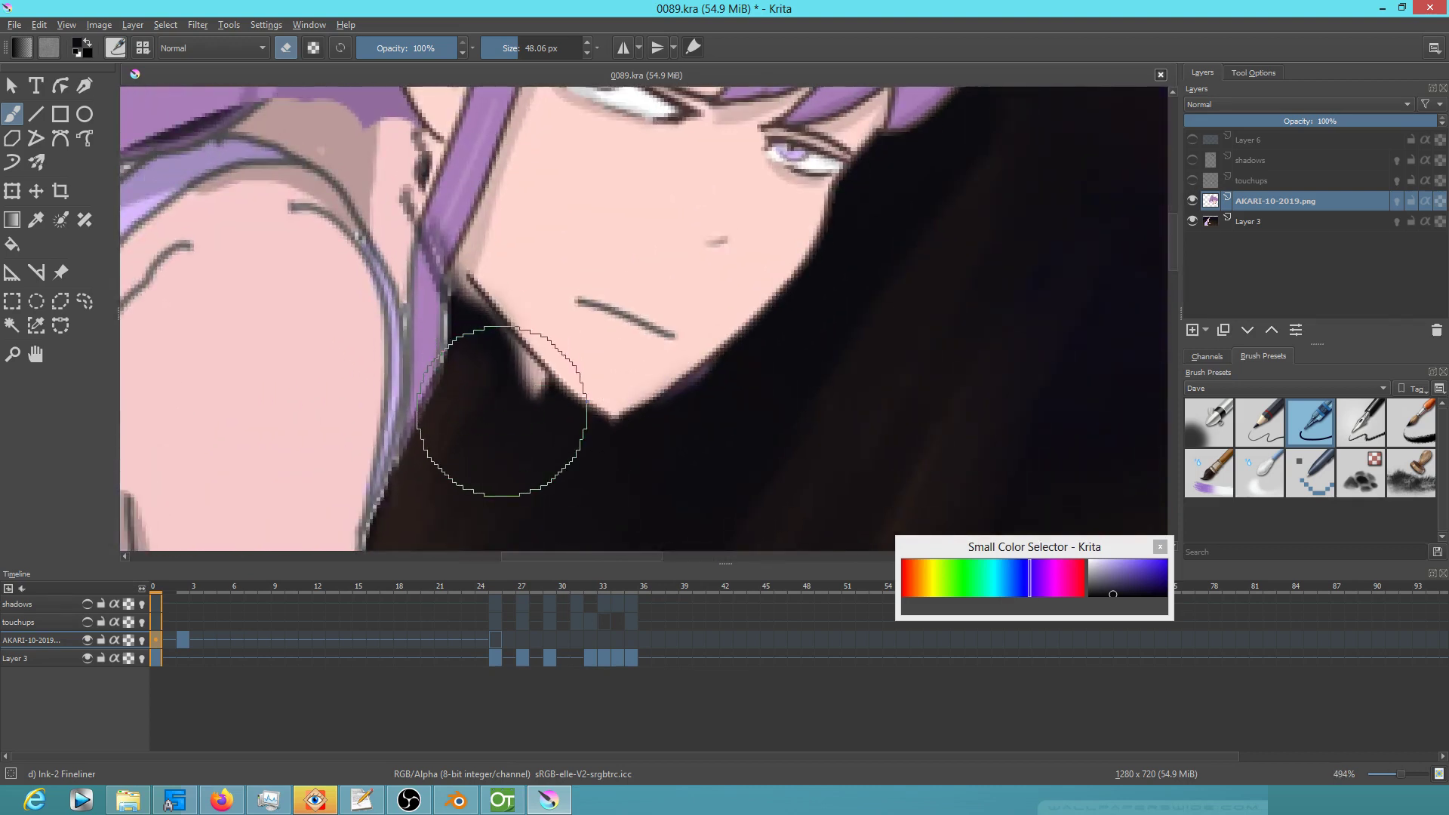
pyautogui.moveTo(526, 447)
pyautogui.keyDown('shift'); pyautogui.mouseDown()
pyautogui.moveTo(425, 447)
pyautogui.moveTo(414, 507)
pyautogui.mouseUp(); pyautogui.keyUp('shift')
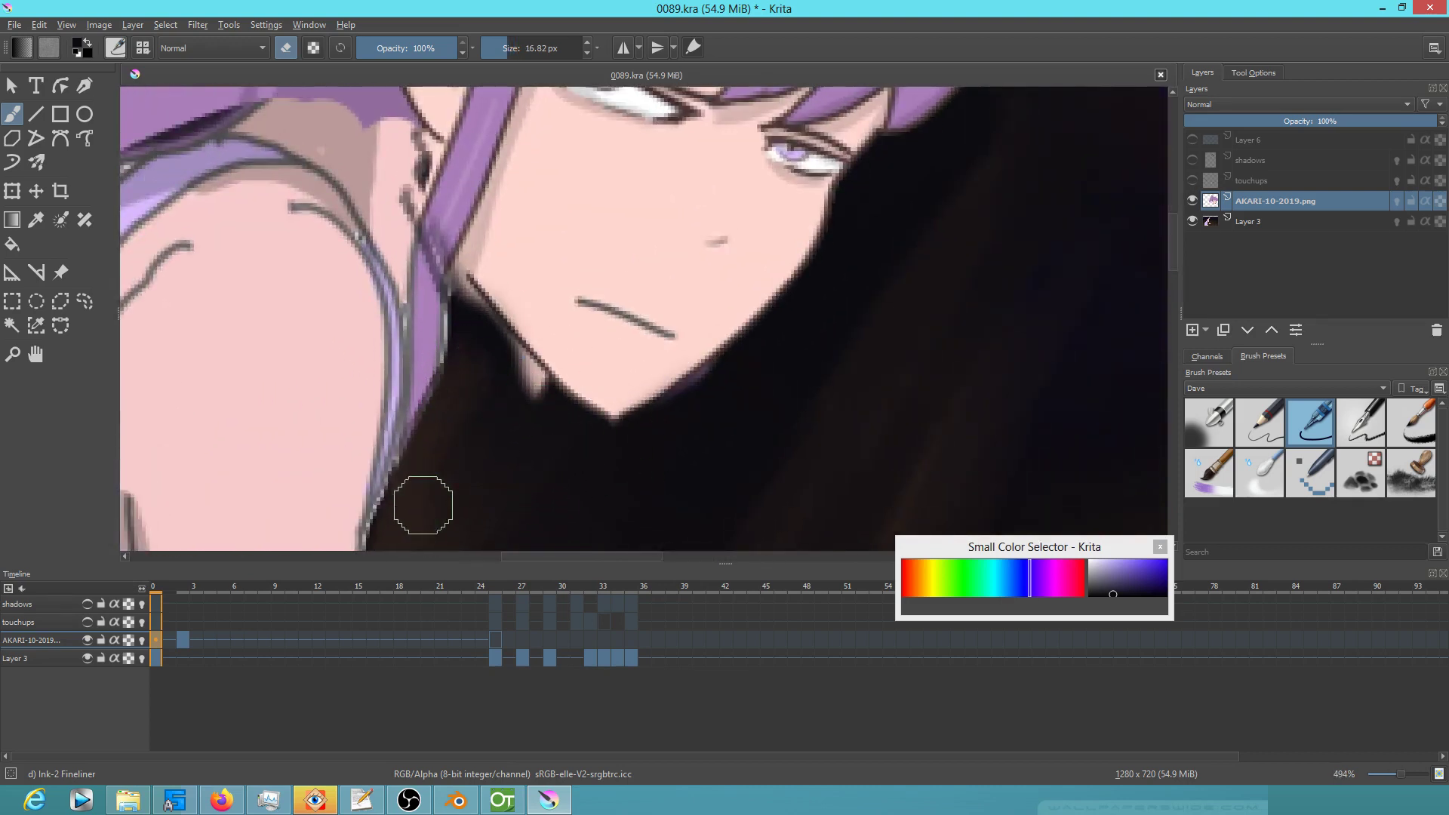
pyautogui.moveTo(742, 382); pyautogui.dragTo(704, 381)
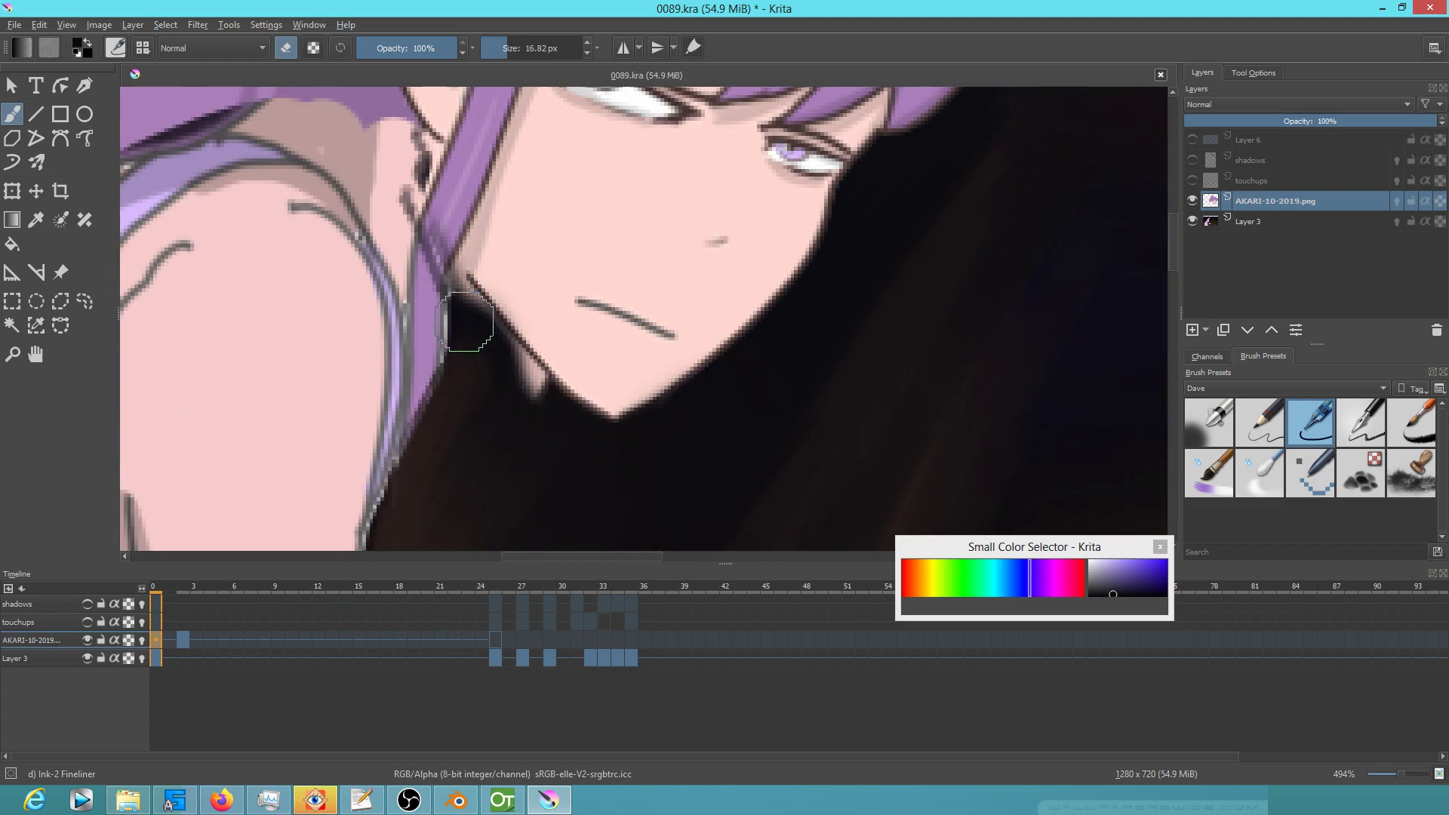
pyautogui.moveTo(540, 393)
pyautogui.mouseDown()
pyautogui.moveTo(469, 302)
pyautogui.moveTo(566, 410)
pyautogui.moveTo(467, 291)
pyautogui.mouseUp()
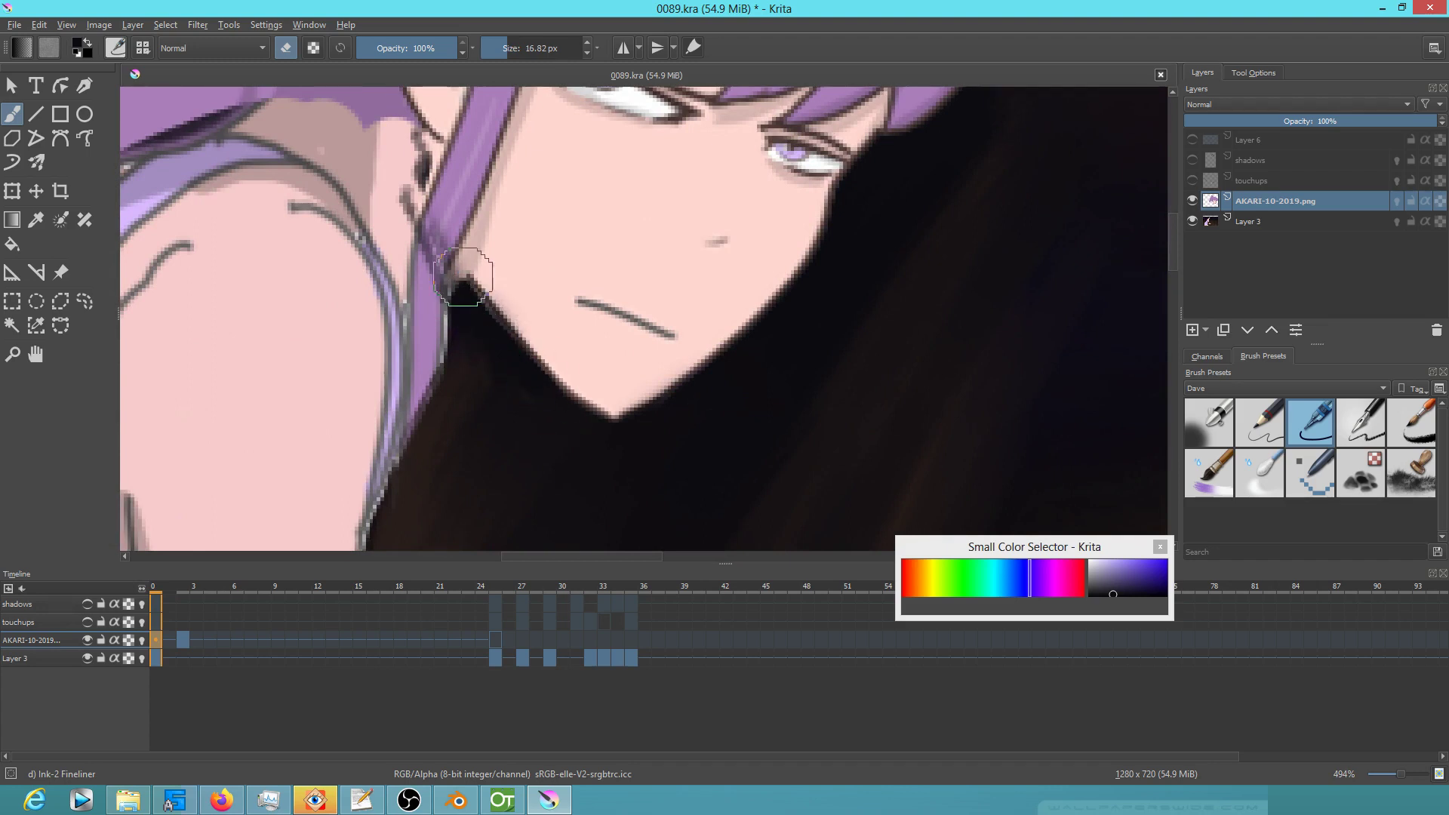
pyautogui.moveTo(474, 344); pyautogui.dragTo(488, 427)
pyautogui.moveTo(494, 225); pyautogui.dragTo(466, 386)
pyautogui.moveTo(480, 310)
pyautogui.mouseDown()
pyautogui.moveTo(479, 259)
pyautogui.moveTo(447, 318)
pyautogui.moveTo(475, 246)
pyautogui.moveTo(486, 259)
pyautogui.moveTo(463, 272)
pyautogui.moveTo(466, 299)
pyautogui.mouseUp()
# On Layer 3, cover the old hair strand between the shoulder and chin with the dark background colour
pyautogui.click(1254, 224)
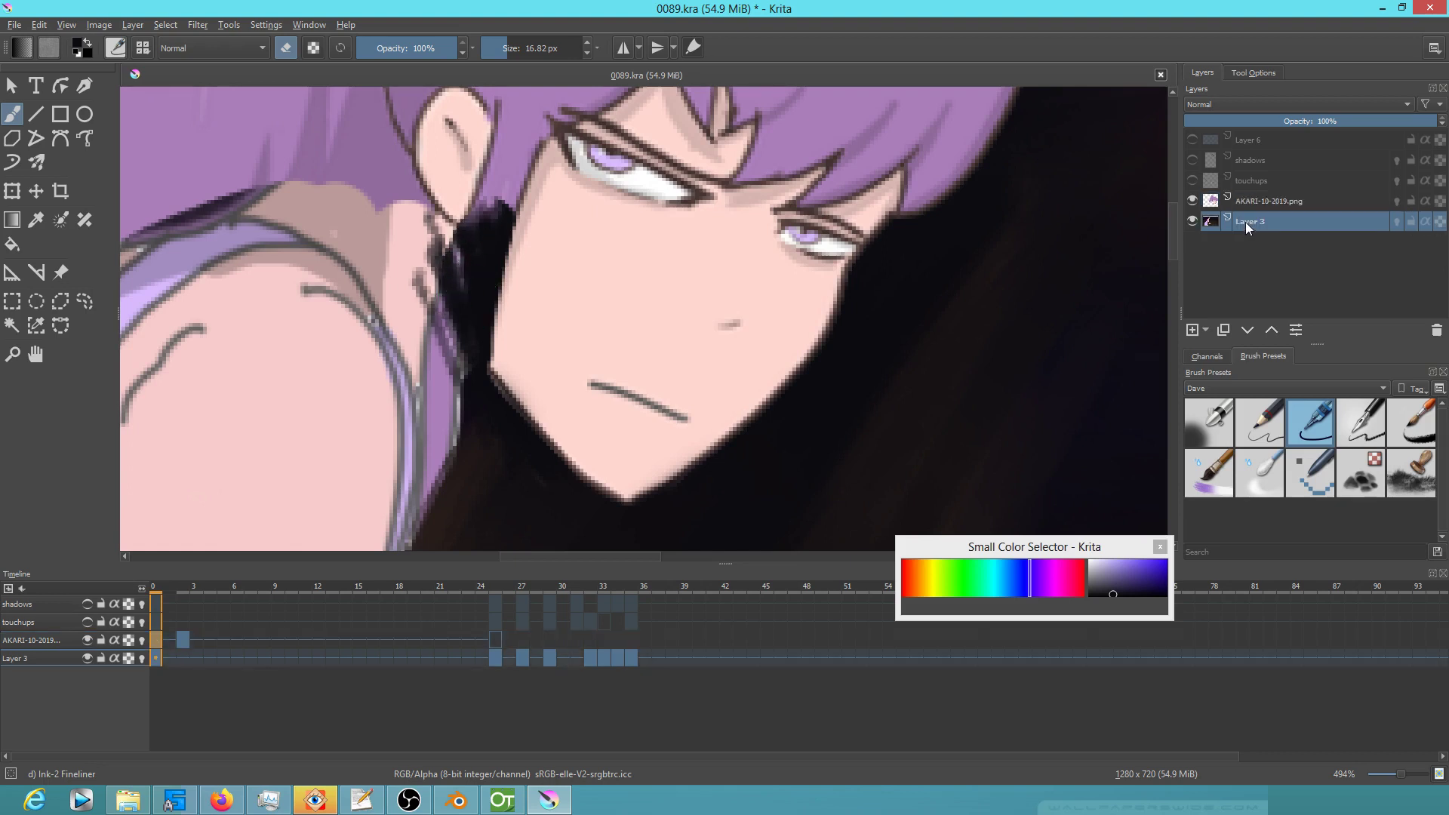
pyautogui.moveTo(451, 465)
pyautogui.mouseDown()
pyautogui.moveTo(458, 388)
pyautogui.moveTo(460, 423)
pyautogui.mouseUp()
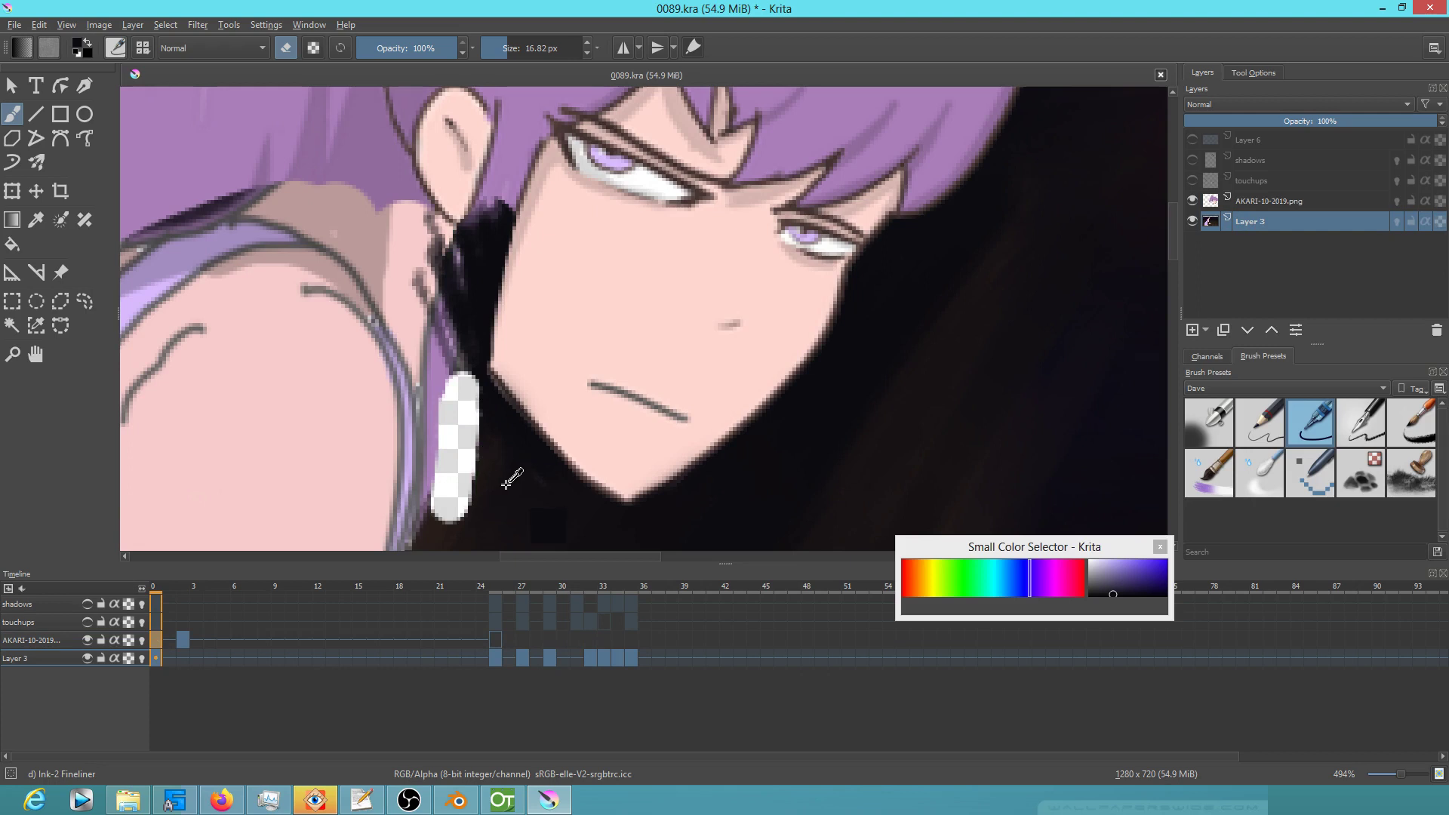
pyautogui.keyDown('ctrl'); pyautogui.click(504, 483); pyautogui.keyUp('ctrl')
pyautogui.press('e')
pyautogui.moveTo(489, 457)
pyautogui.mouseDown()
pyautogui.moveTo(459, 444)
pyautogui.moveTo(447, 468)
pyautogui.moveTo(455, 445)
pyautogui.moveTo(476, 446)
pyautogui.moveTo(444, 361)
pyautogui.moveTo(437, 524)
pyautogui.moveTo(450, 360)
pyautogui.mouseUp()
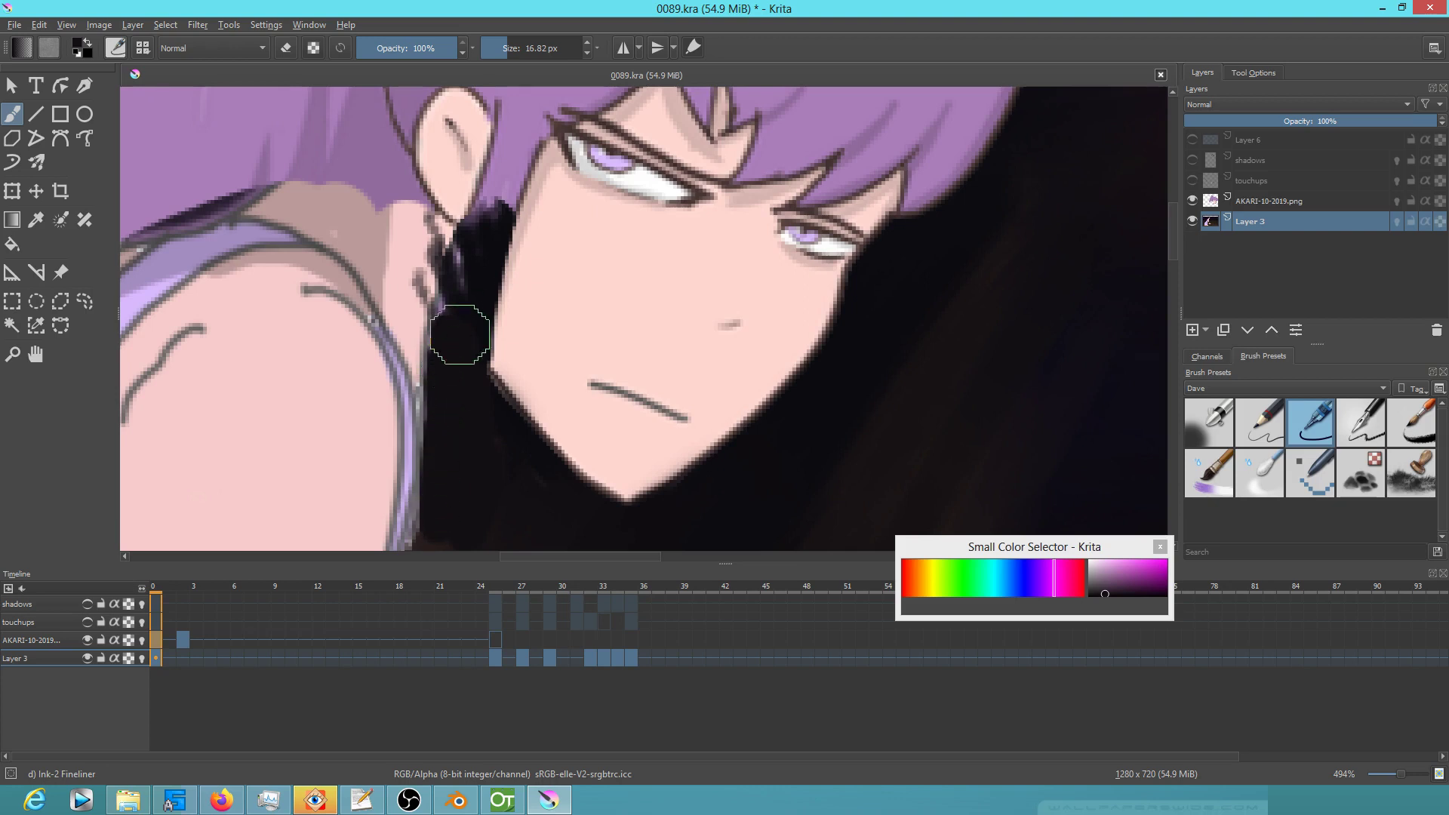
# Paint the neck below the ear with sampled skin colour on Layer 3, covering the old dark hair marks
pyautogui.keyDown('ctrl'); pyautogui.click(414, 306); pyautogui.keyUp('ctrl')
pyautogui.moveTo(420, 281)
pyautogui.mouseDown()
pyautogui.moveTo(411, 318)
pyautogui.moveTo(428, 227)
pyautogui.mouseUp()
pyautogui.keyDown('ctrl'); pyautogui.click(482, 281); pyautogui.keyUp('ctrl')
pyautogui.moveTo(468, 275)
pyautogui.mouseDown()
pyautogui.moveTo(469, 242)
pyautogui.moveTo(459, 292)
pyautogui.moveTo(456, 236)
pyautogui.moveTo(434, 272)
pyautogui.moveTo(428, 385)
pyautogui.moveTo(473, 294)
pyautogui.moveTo(445, 307)
pyautogui.moveTo(472, 257)
pyautogui.moveTo(453, 242)
pyautogui.moveTo(476, 227)
pyautogui.moveTo(457, 215)
pyautogui.mouseUp()
pyautogui.keyDown('ctrl'); pyautogui.click(444, 246); pyautogui.keyUp('ctrl')
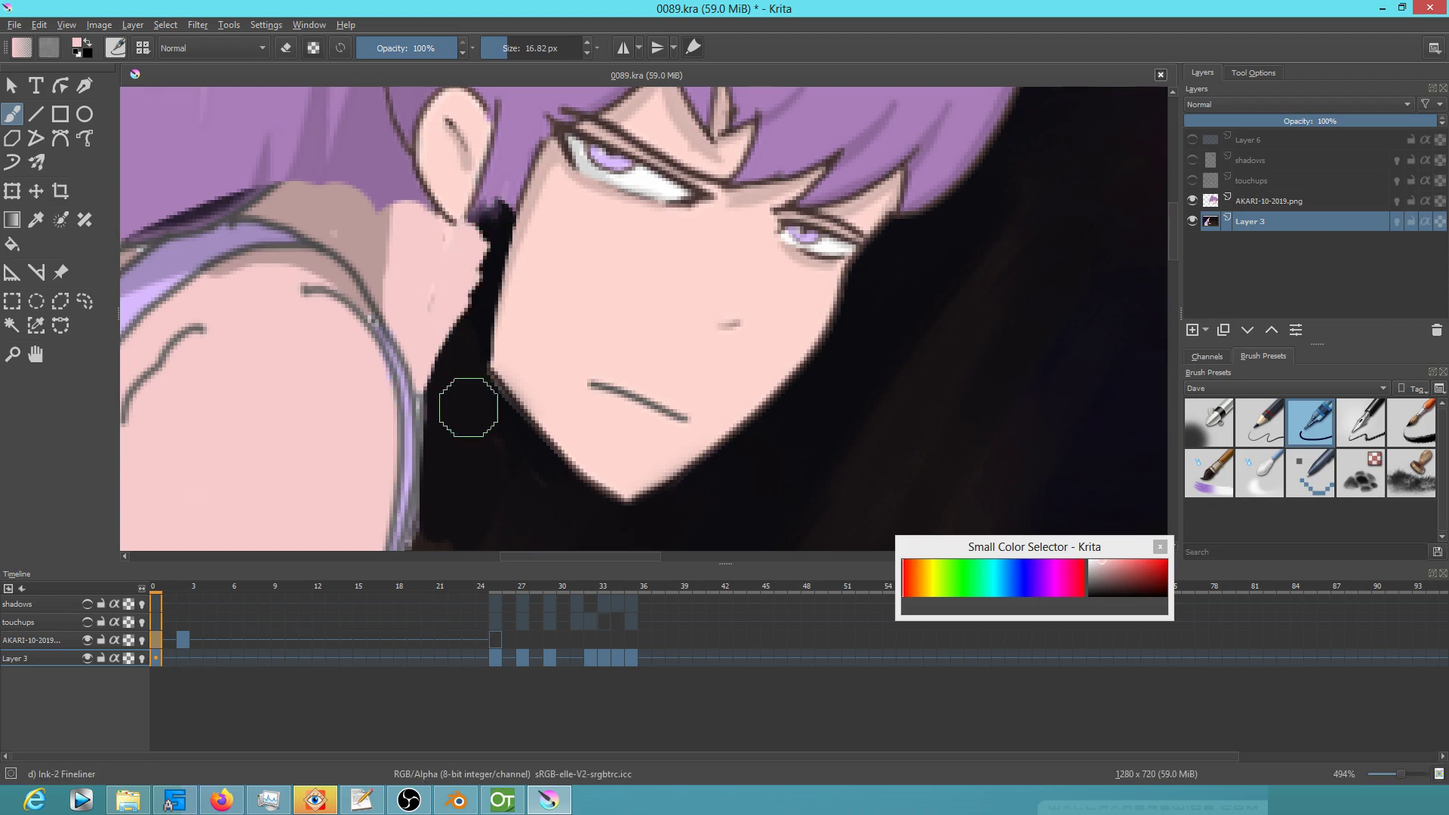
pyautogui.moveTo(566, 443); pyautogui.dragTo(611, 463)
pyautogui.scroll(-3, 603, 428)
pyautogui.moveTo(667, 405); pyautogui.dragTo(639, 417)
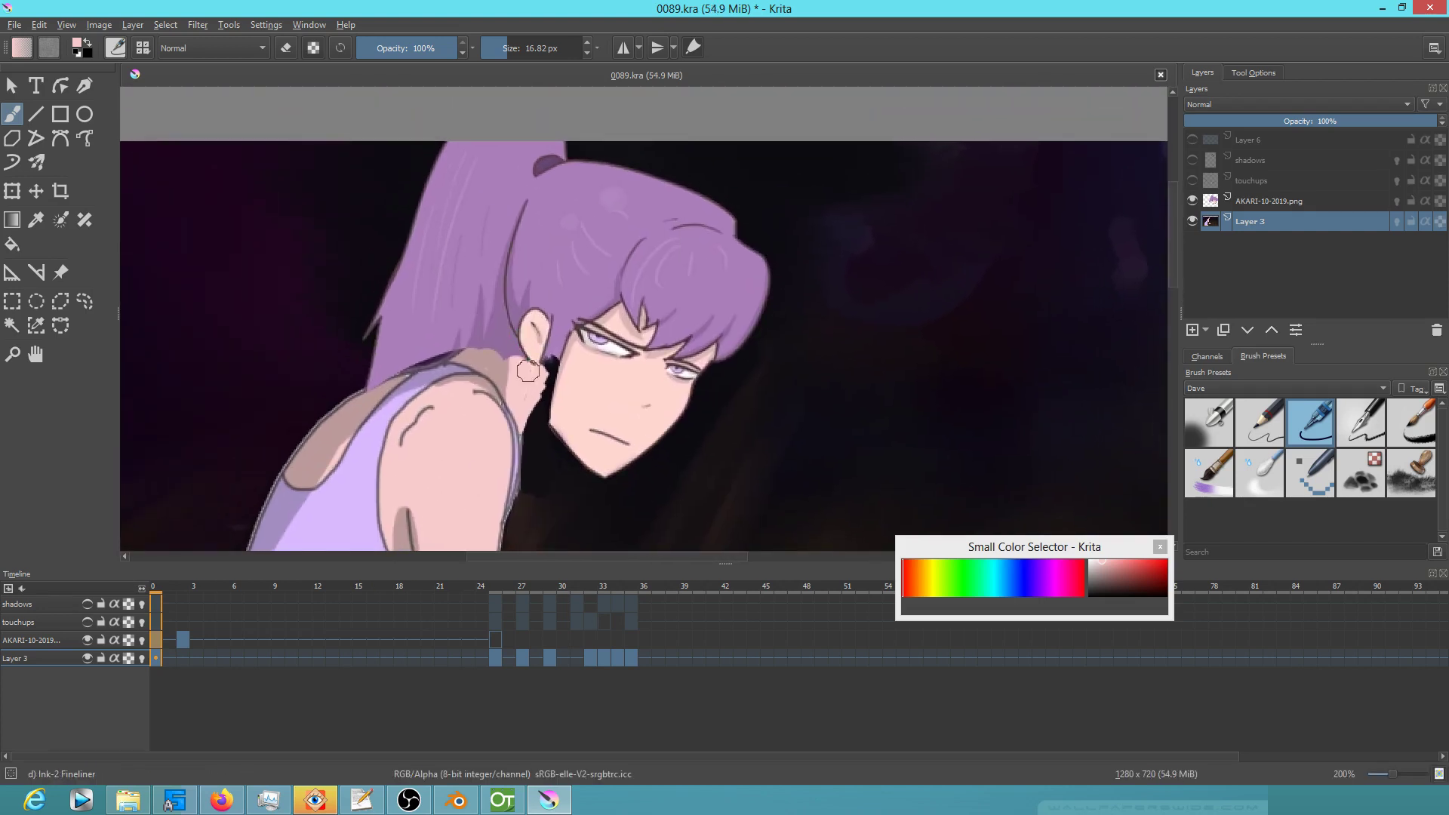
# On the AKARI-10-2019.png layer, erase along the hair edge behind the ear with Pencil-2 at 5 px, and undo the last strokes
pyautogui.click(1257, 204)
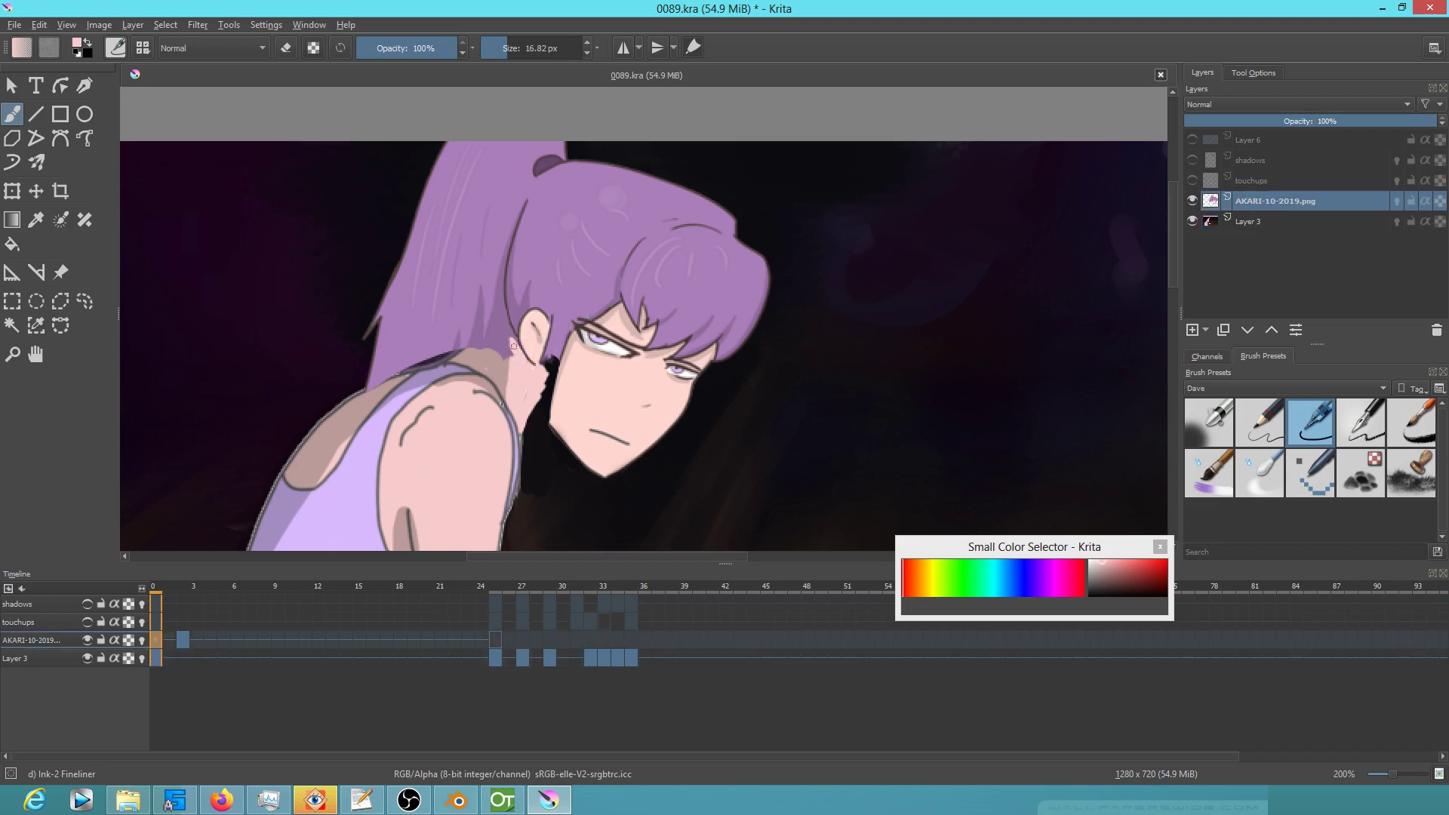
pyautogui.moveTo(544, 368); pyautogui.dragTo(630, 306)
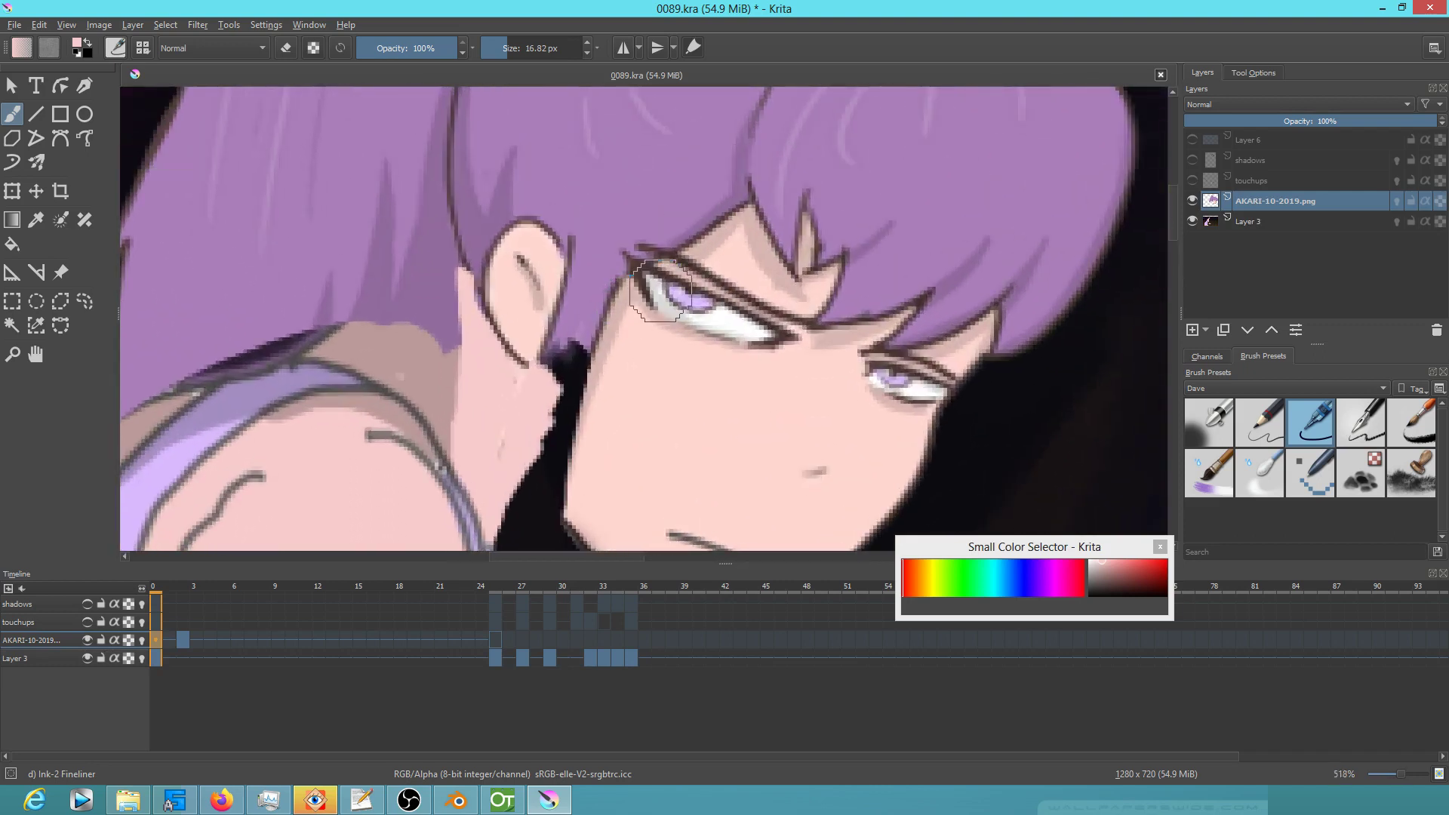
pyautogui.click(1267, 420)
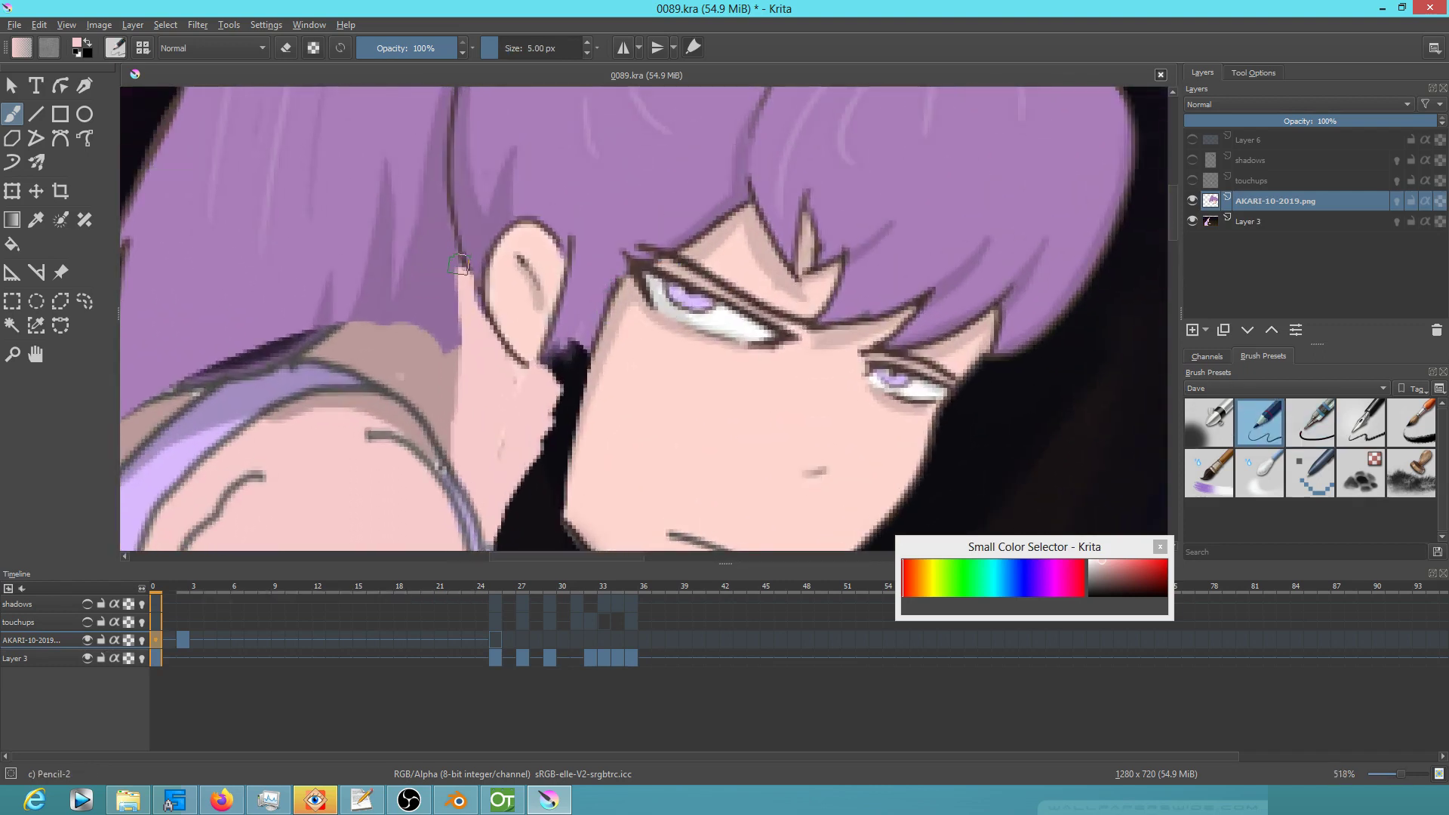
pyautogui.press('e')
pyautogui.moveTo(463, 344); pyautogui.dragTo(455, 261)
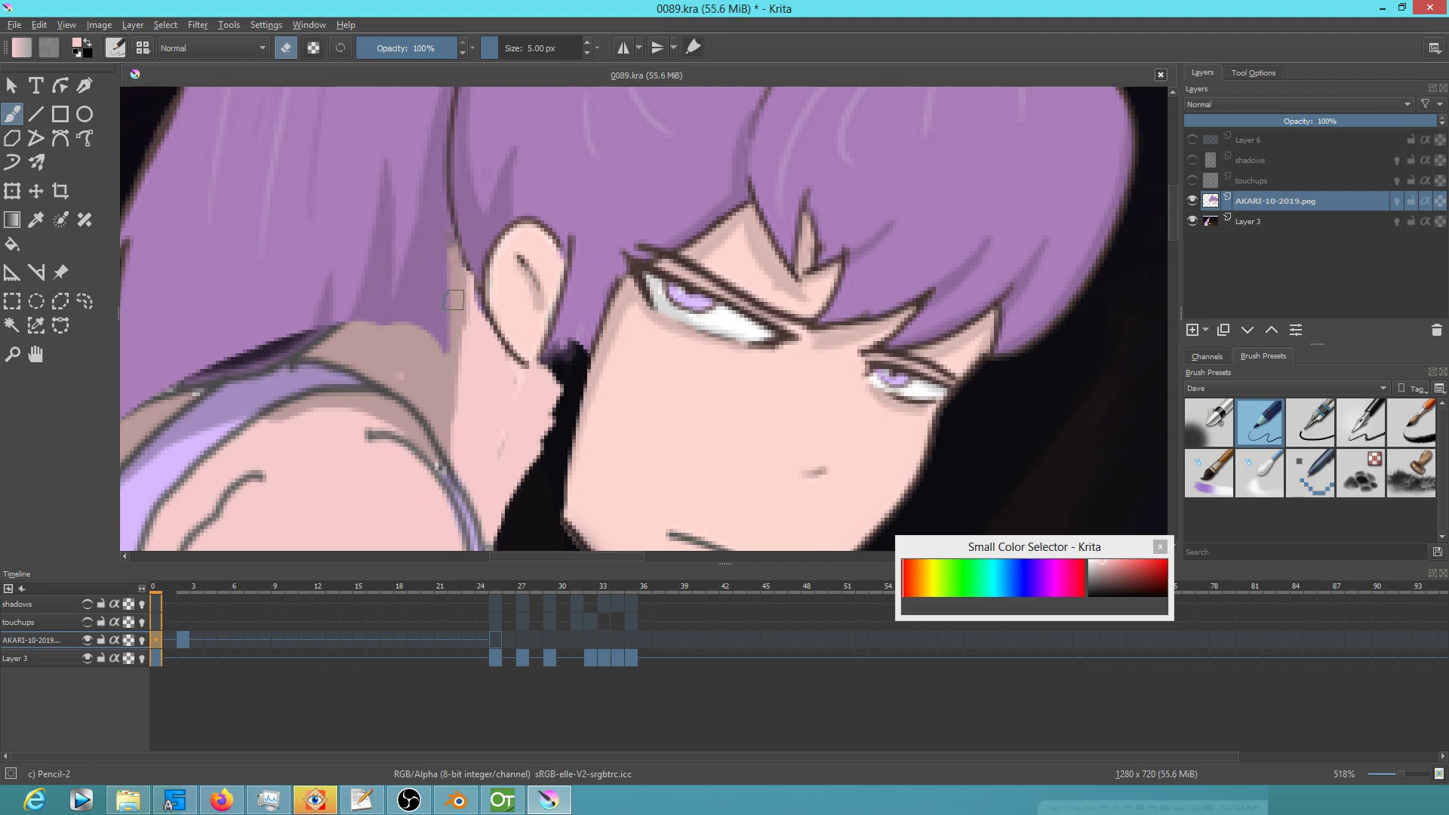
pyautogui.hotkey('ctrl', 'z')
pyautogui.hotkey('ctrl', 'z')
pyautogui.hotkey('ctrl', 'z')
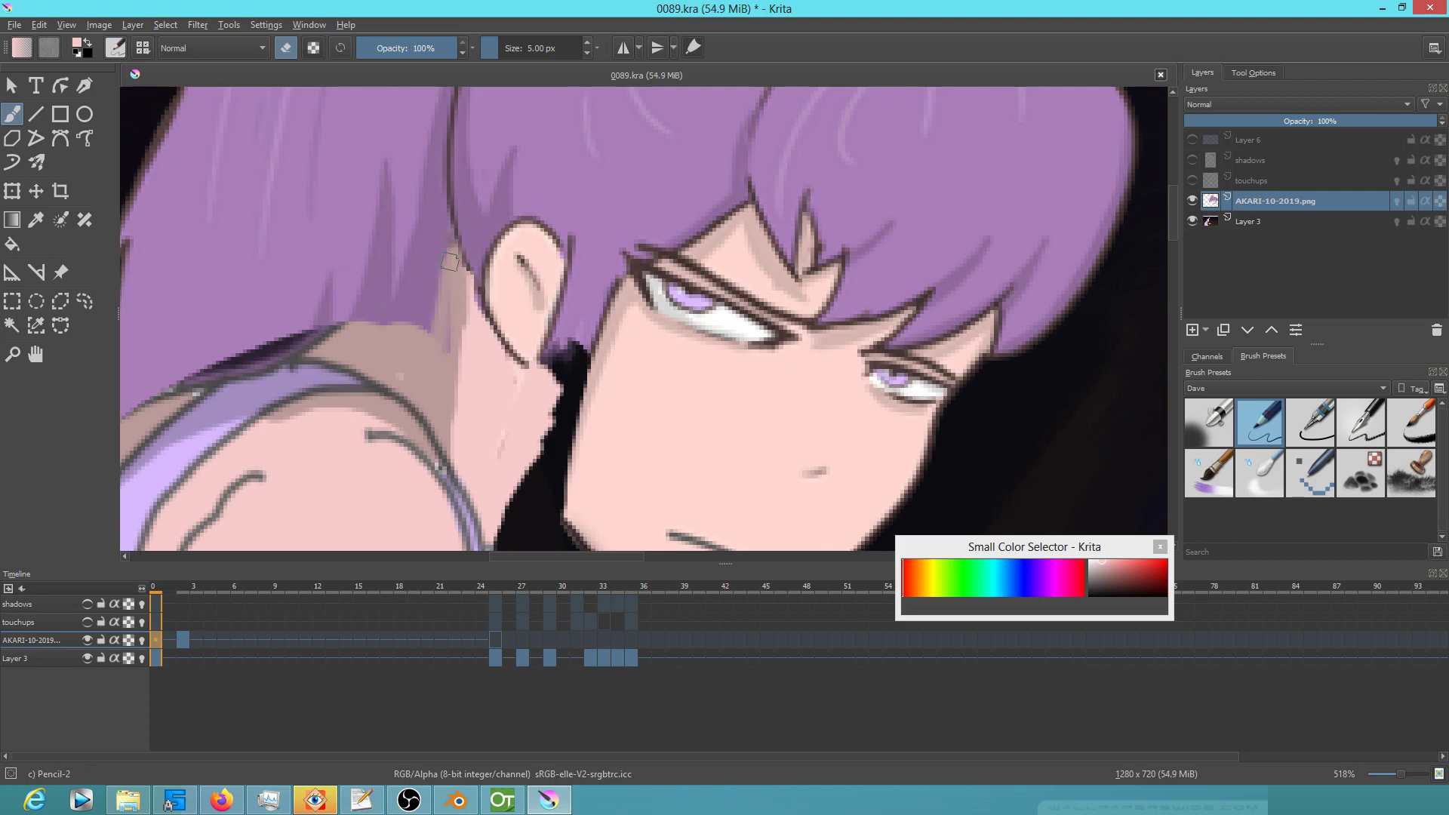
# Erase the hair covering the back of the neck up to behind the ear, using the Ink-2 Fineliner at 6 px
pyautogui.click(1319, 407)
pyautogui.press('e')
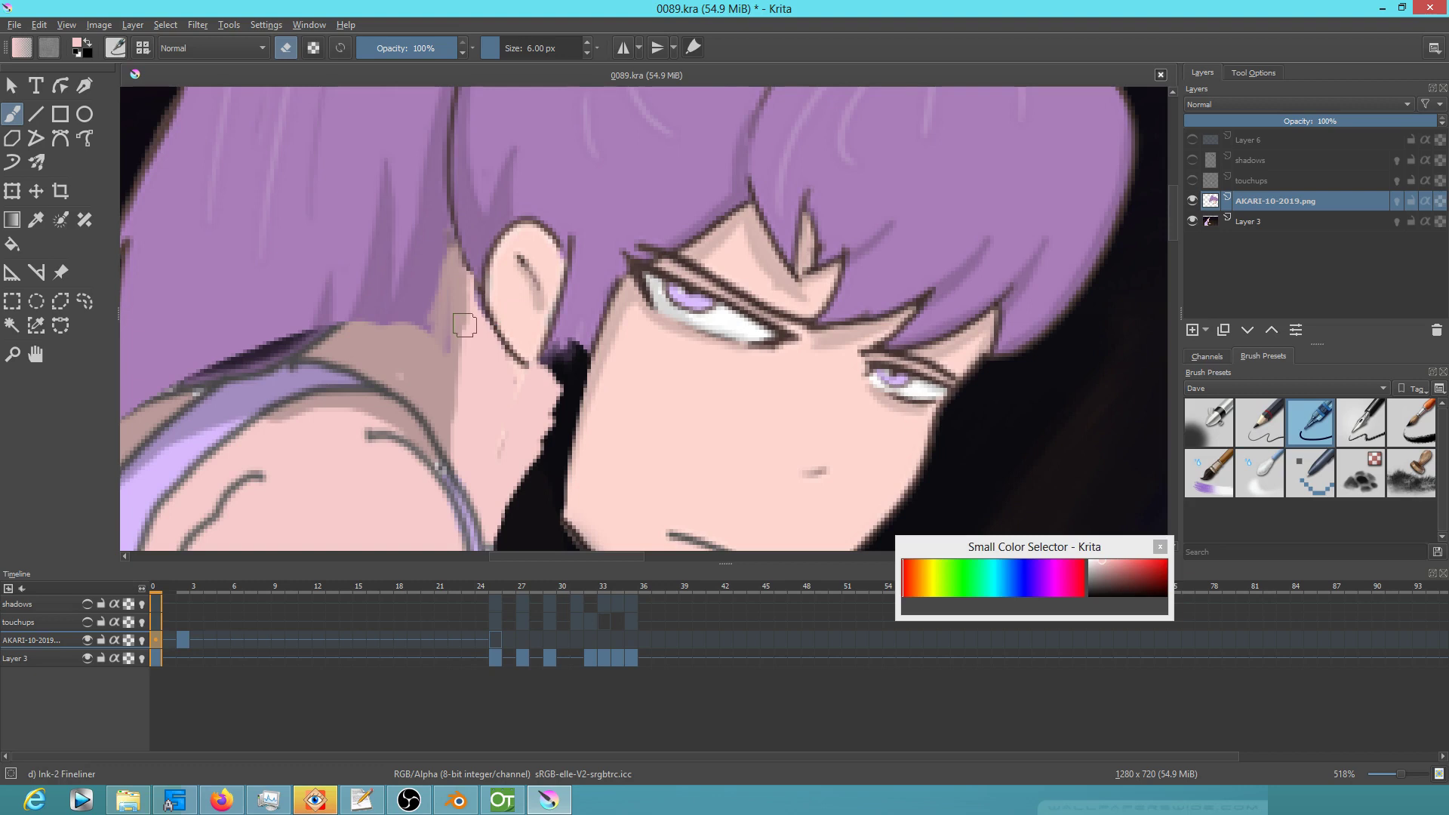
pyautogui.moveTo(348, 332)
pyautogui.mouseDown()
pyautogui.moveTo(446, 229)
pyautogui.moveTo(395, 309)
pyautogui.moveTo(397, 327)
pyautogui.moveTo(444, 319)
pyautogui.moveTo(389, 311)
pyautogui.moveTo(447, 218)
pyautogui.mouseUp()
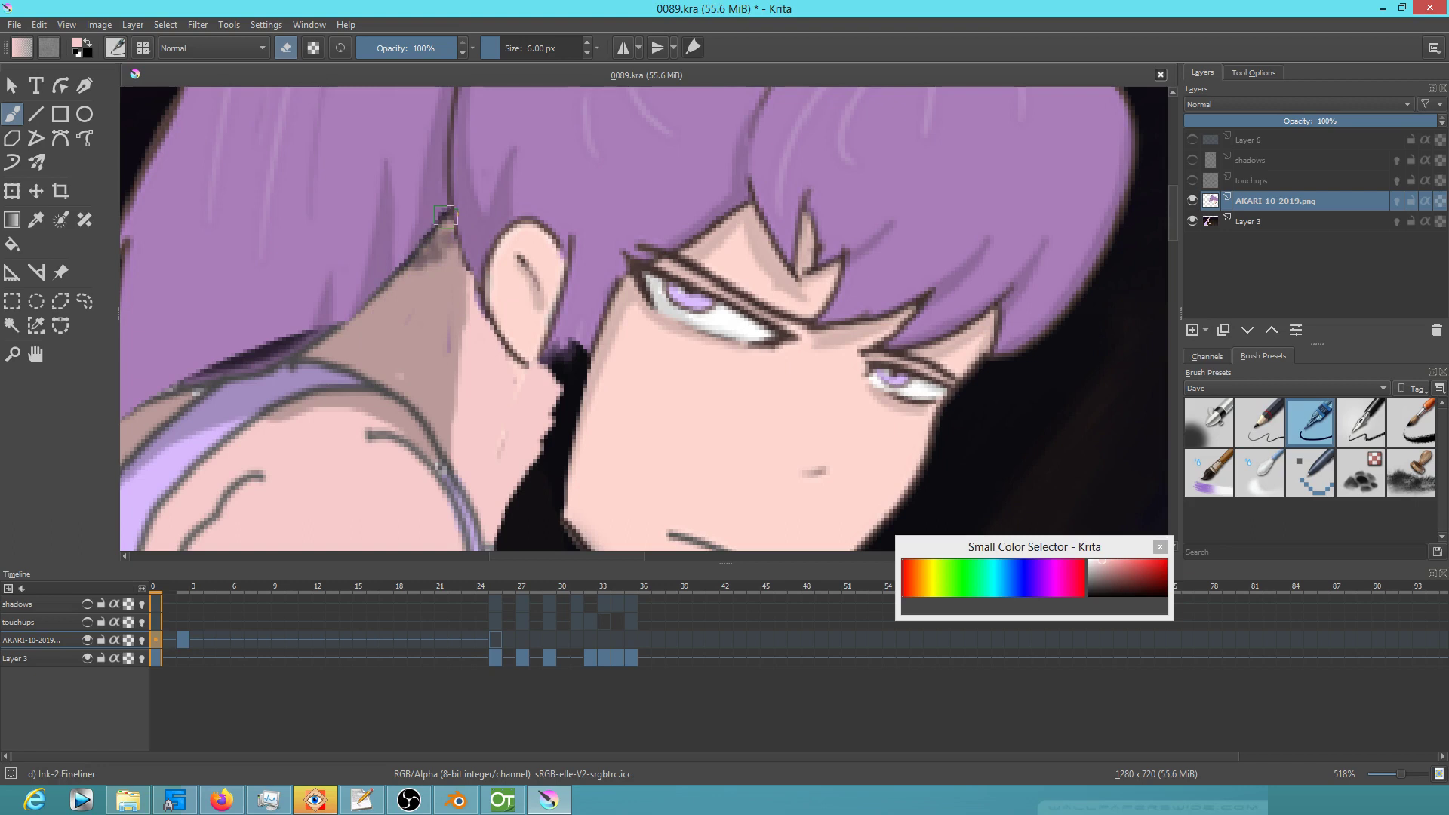
pyautogui.click(1191, 201)
pyautogui.click(1190, 201)
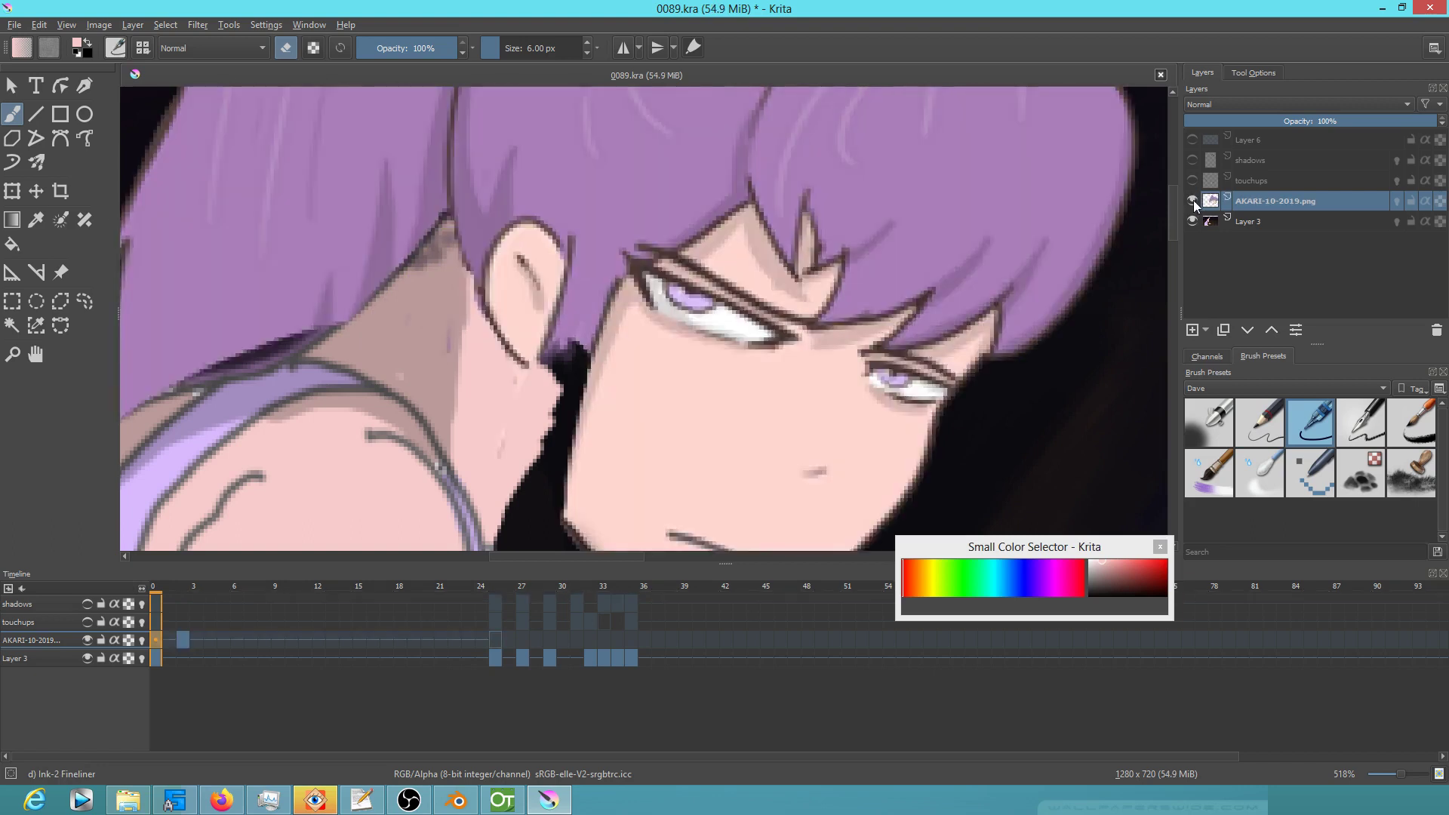
# Paint over the smudges in the neck shadow on Layer 3 and erase the leftover hair specks on the AKARI-10-2019.png layer
pyautogui.click(1249, 222)
pyautogui.press('e')
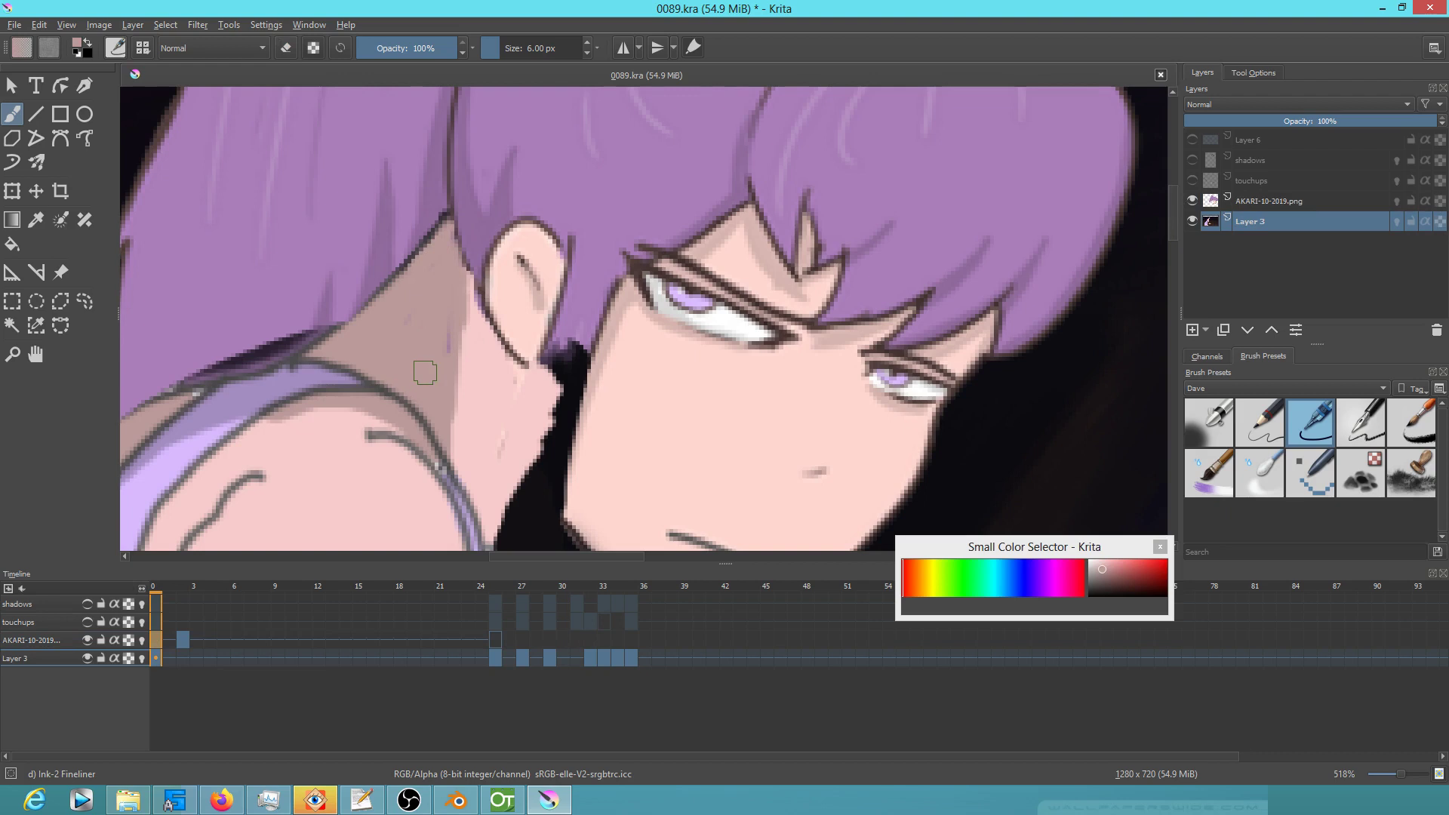
pyautogui.click(1278, 204)
pyautogui.press('e')
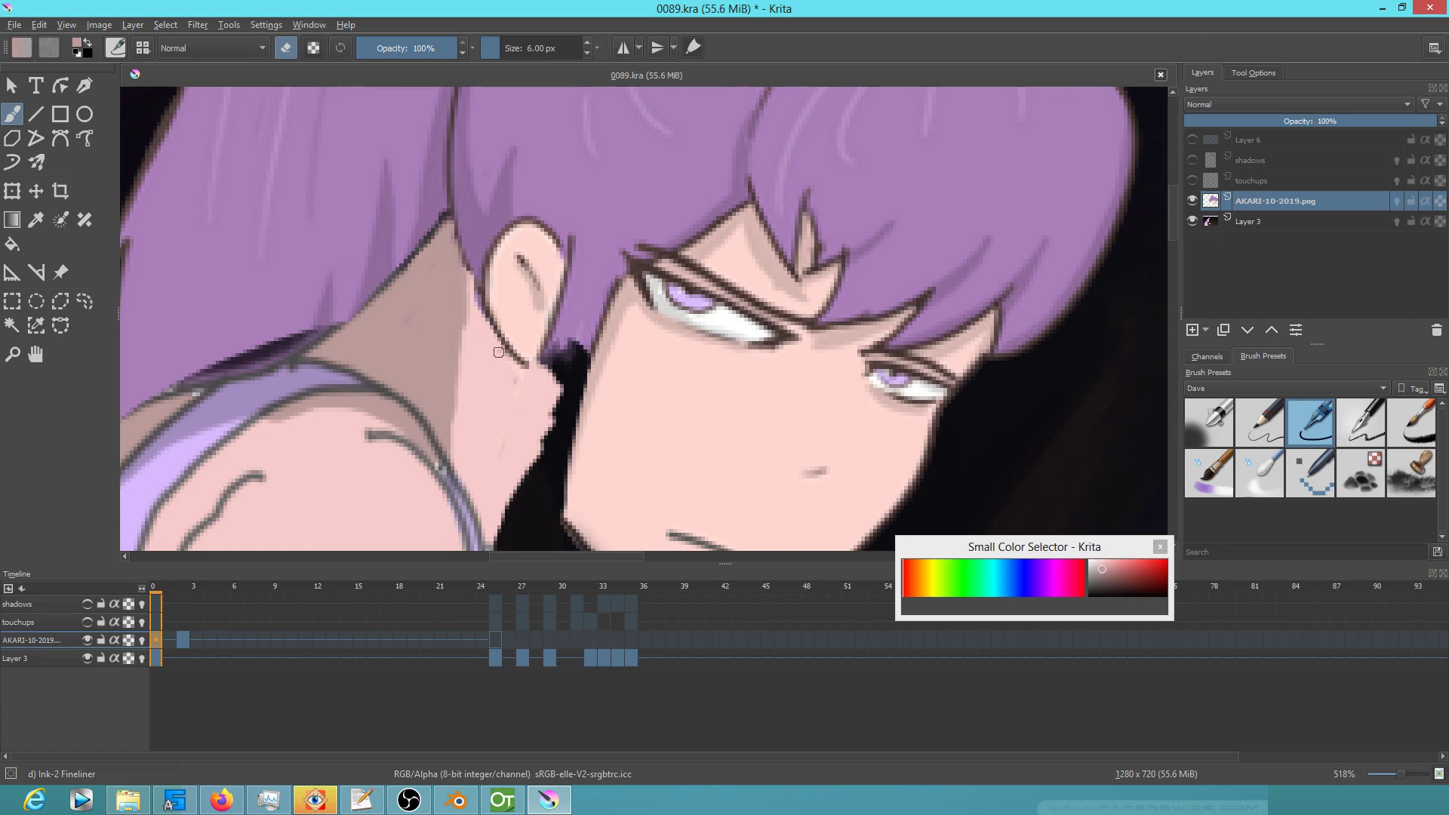
# Fill the dark gap between the ponytail and shoulder line with sampled hair purple, and erase the hair spilling over the shoulder
pyautogui.moveTo(447, 374); pyautogui.dragTo(644, 417)
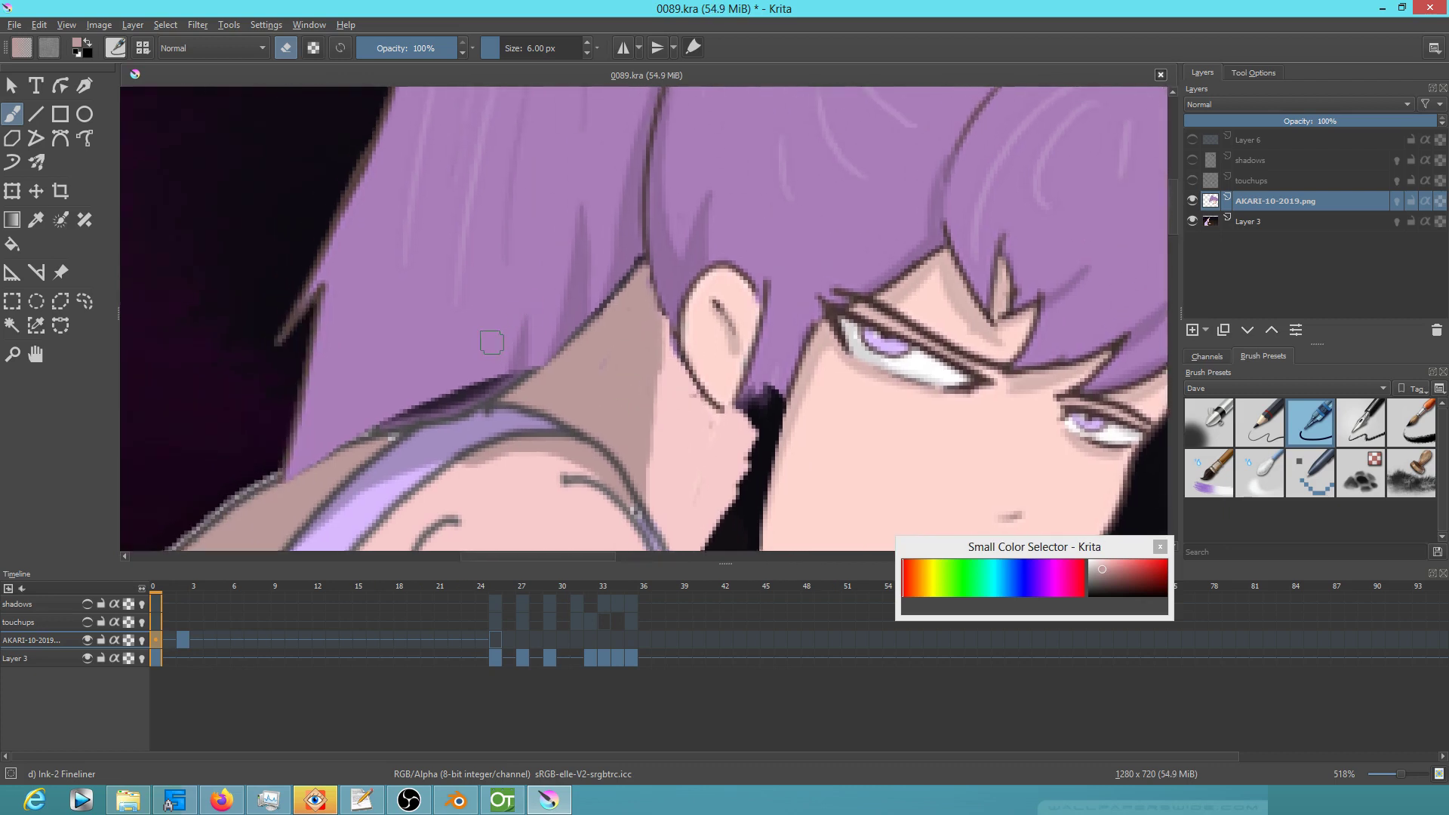
pyautogui.keyDown('ctrl'); pyautogui.click(486, 348); pyautogui.keyUp('ctrl')
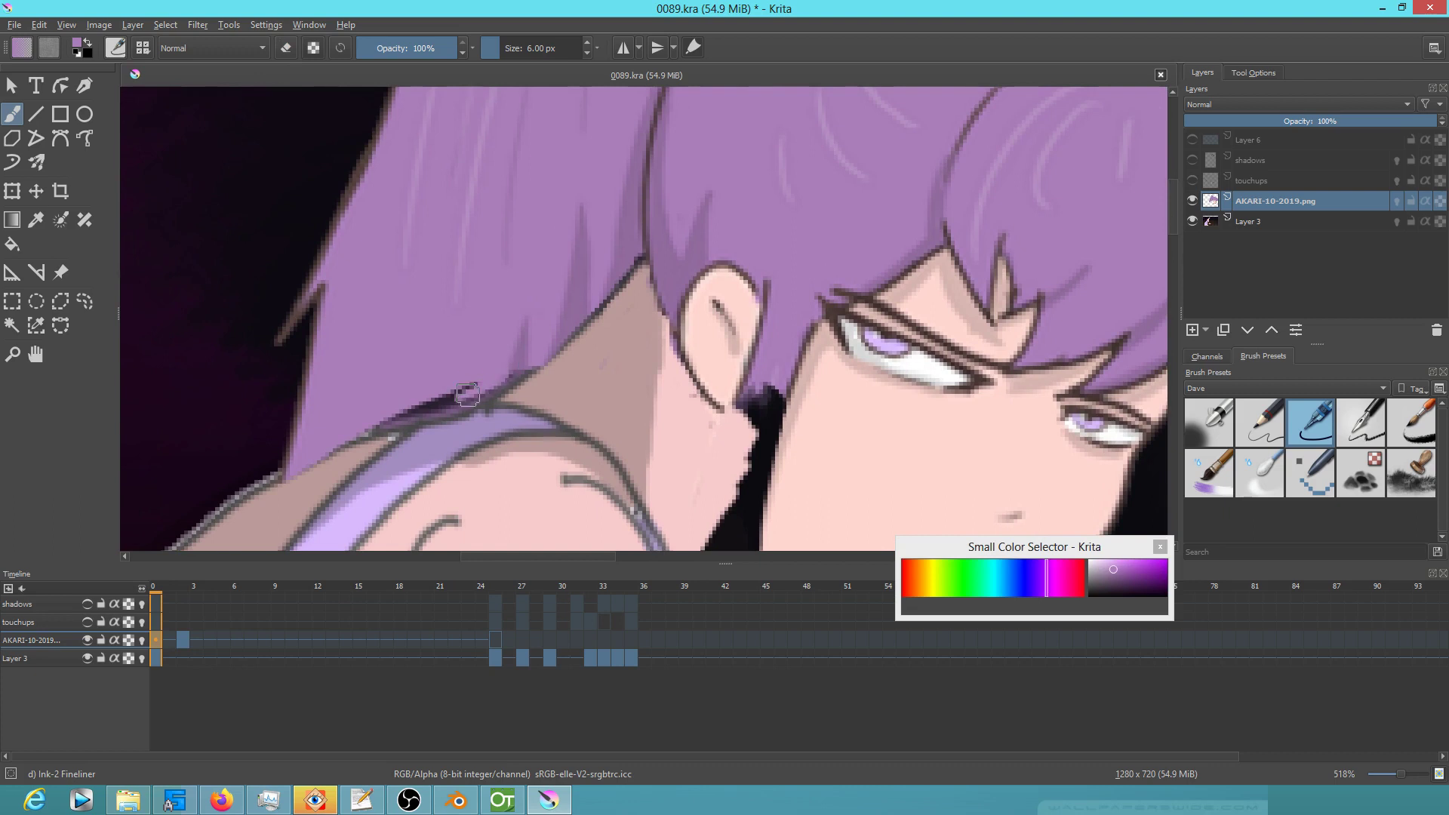
pyautogui.moveTo(431, 399)
pyautogui.mouseDown()
pyautogui.moveTo(471, 393)
pyautogui.moveTo(393, 413)
pyautogui.moveTo(473, 378)
pyautogui.moveTo(375, 425)
pyautogui.moveTo(487, 383)
pyautogui.mouseUp()
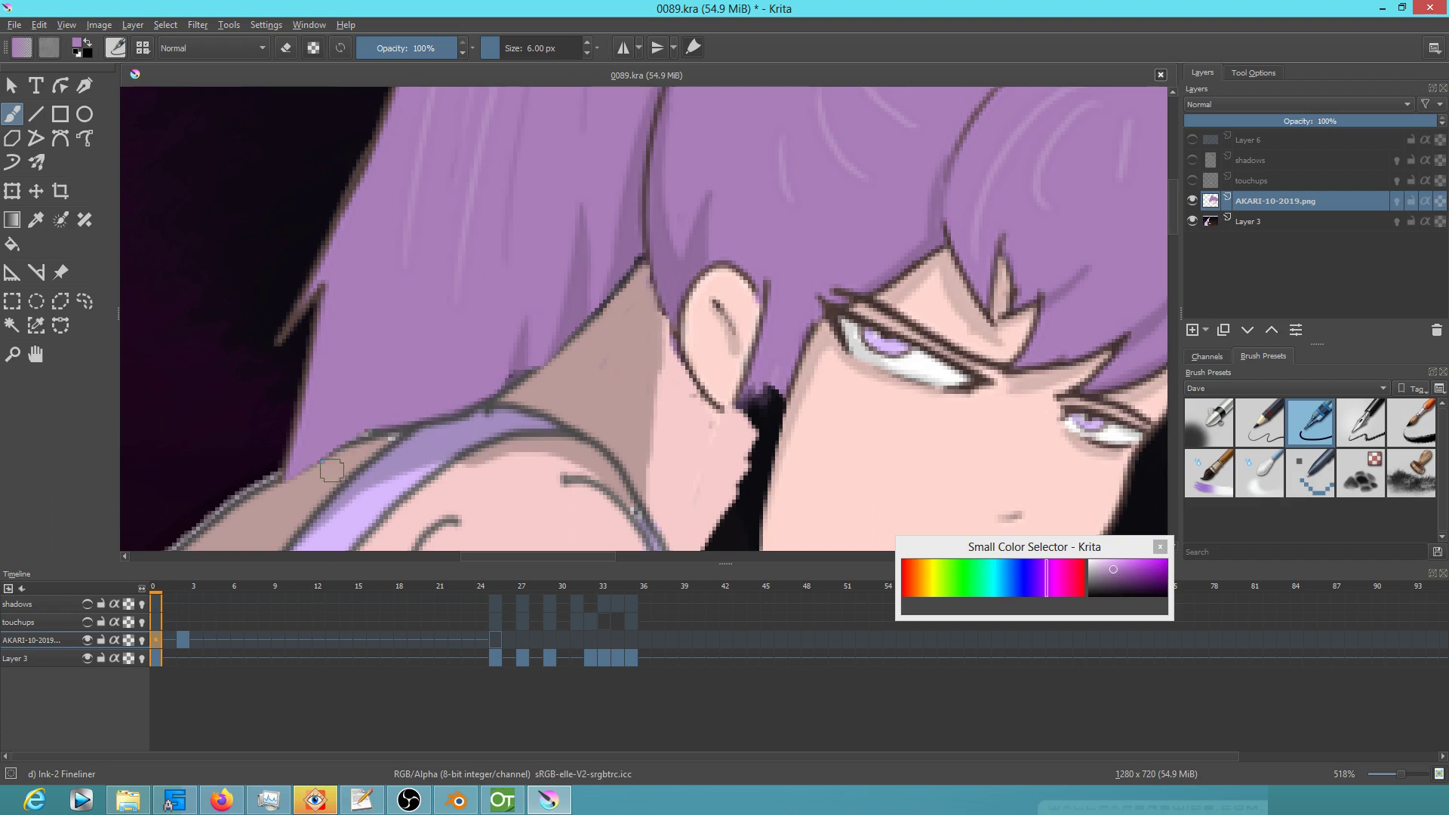
pyautogui.press('e')
pyautogui.moveTo(282, 481); pyautogui.dragTo(369, 441)
pyautogui.moveTo(639, 436); pyautogui.dragTo(590, 407)
# Touch up the ponytail shading above the shoulder line with a sampled darker purple, and check the head's join with the body
pyautogui.press('e')
pyautogui.keyDown('ctrl'); pyautogui.click(489, 332); pyautogui.keyUp('ctrl')
pyautogui.moveTo(483, 357); pyautogui.dragTo(482, 360)
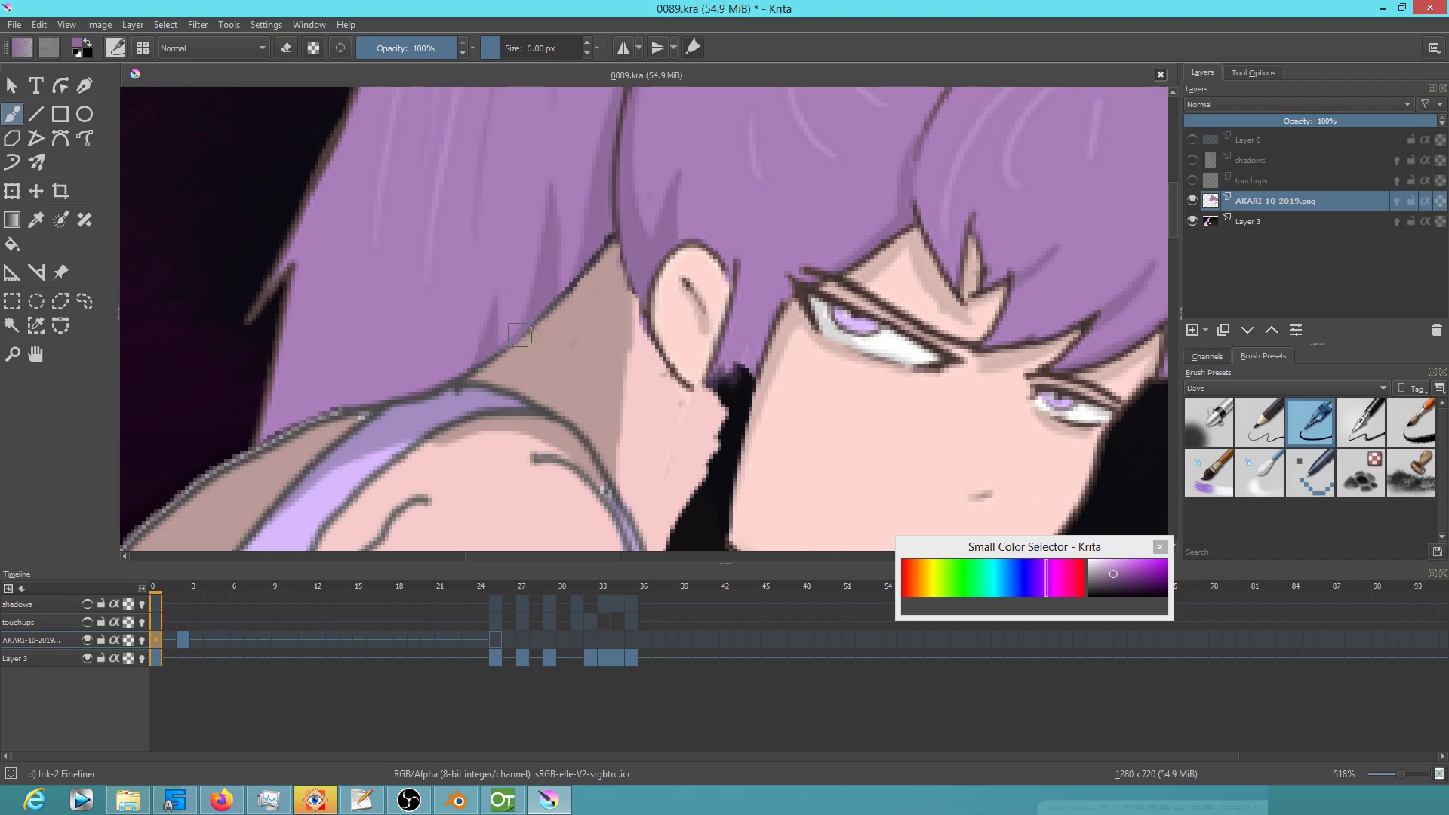
pyautogui.scroll(-5, 541, 343)
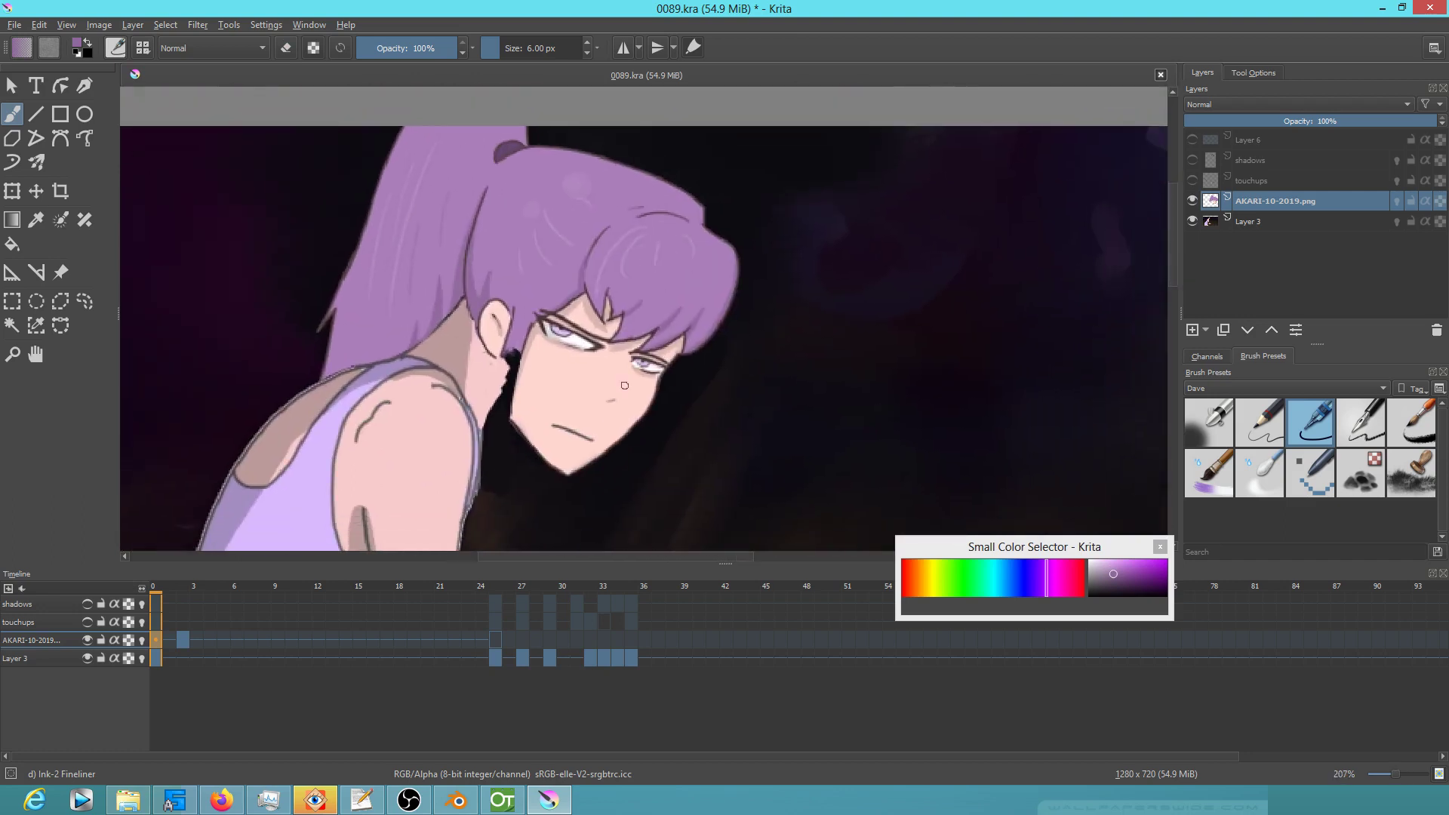
pyautogui.click(1200, 219)
pyautogui.click(1205, 219)
# Extend the back edge of the cheek and jaw toward the neck with sampled face skin colour
pyautogui.scroll(2, 617, 361)
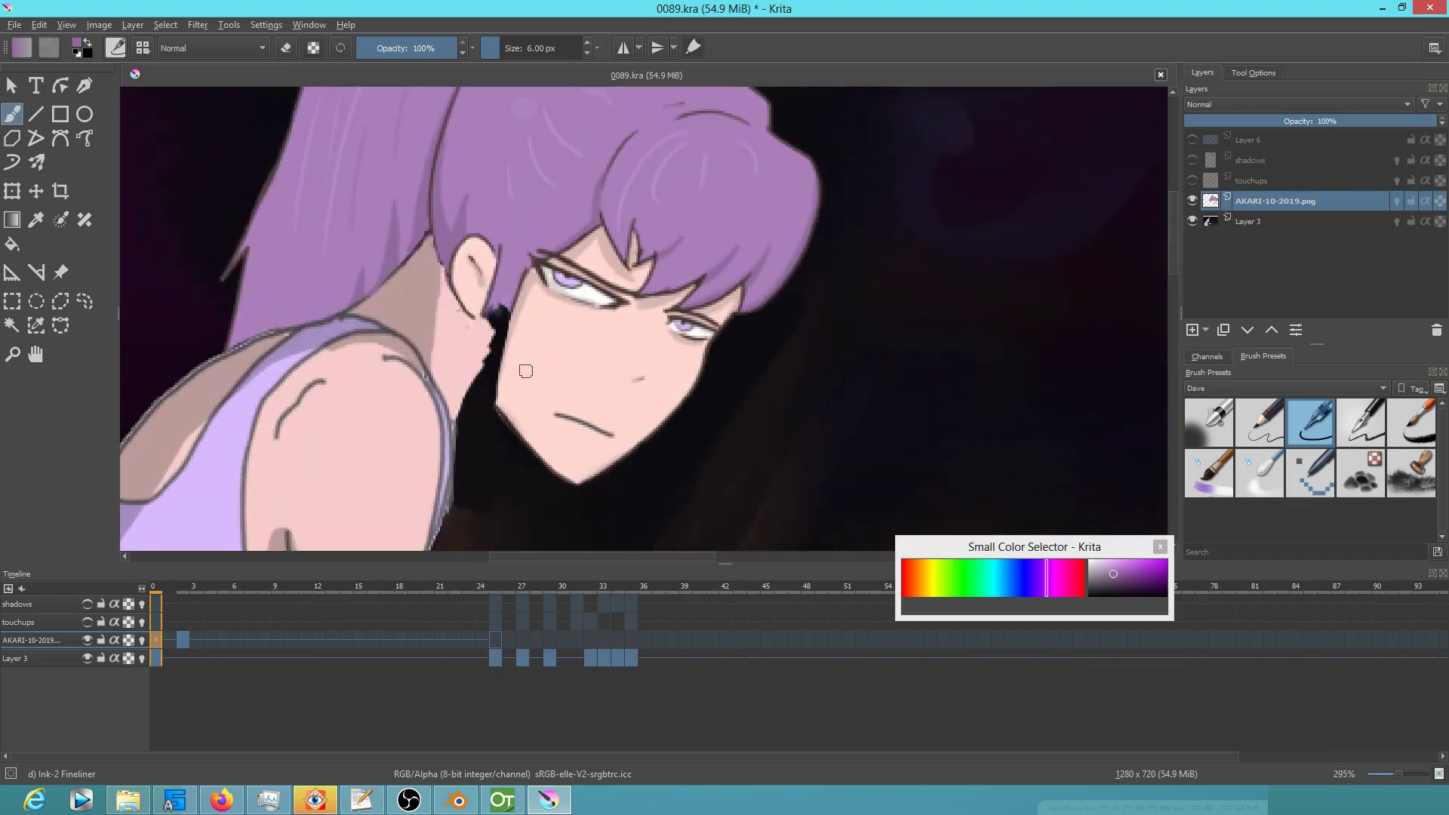
pyautogui.keyDown('ctrl'); pyautogui.click(504, 391); pyautogui.keyUp('ctrl')
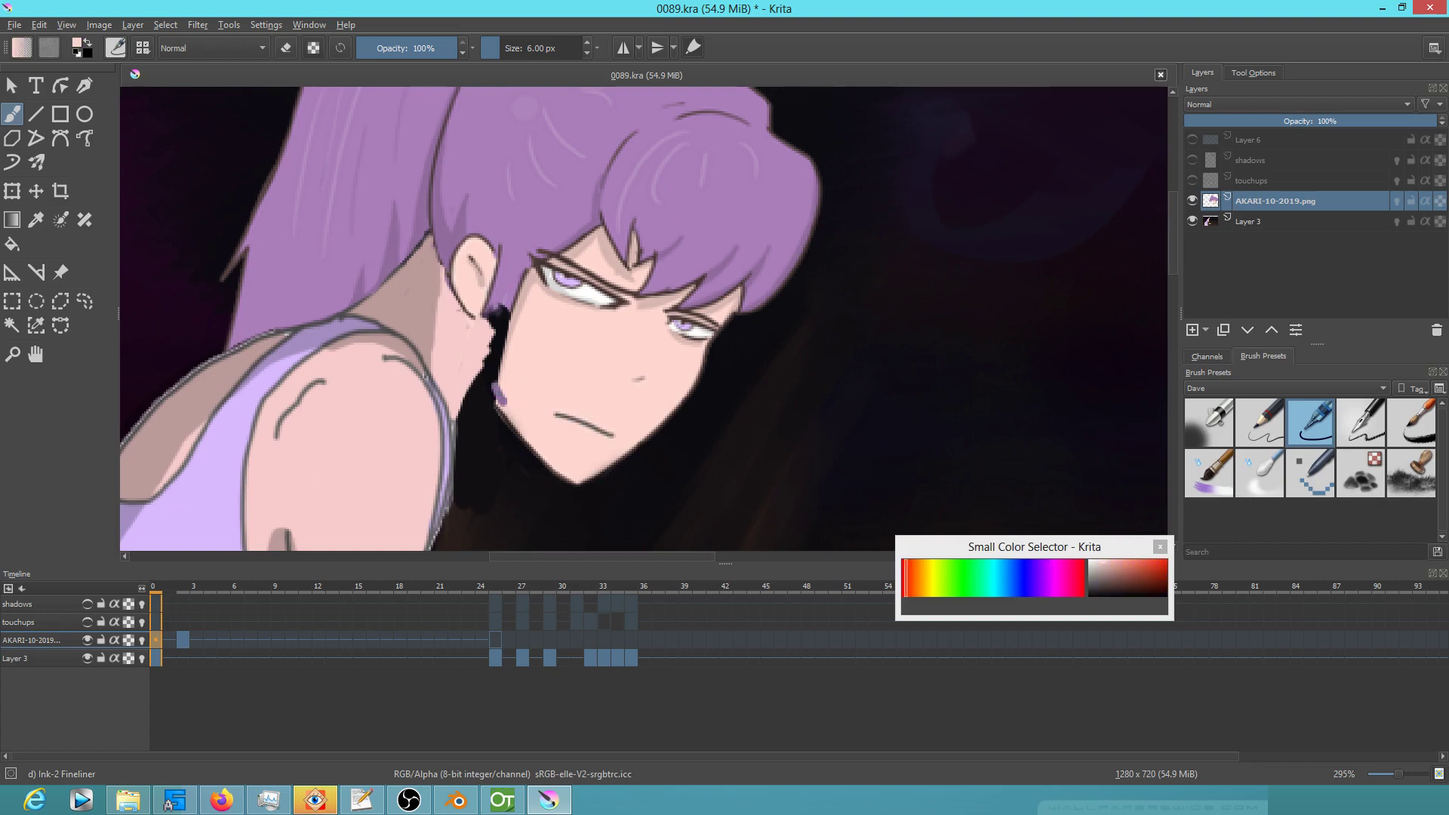
pyautogui.moveTo(492, 379); pyautogui.dragTo(506, 330)
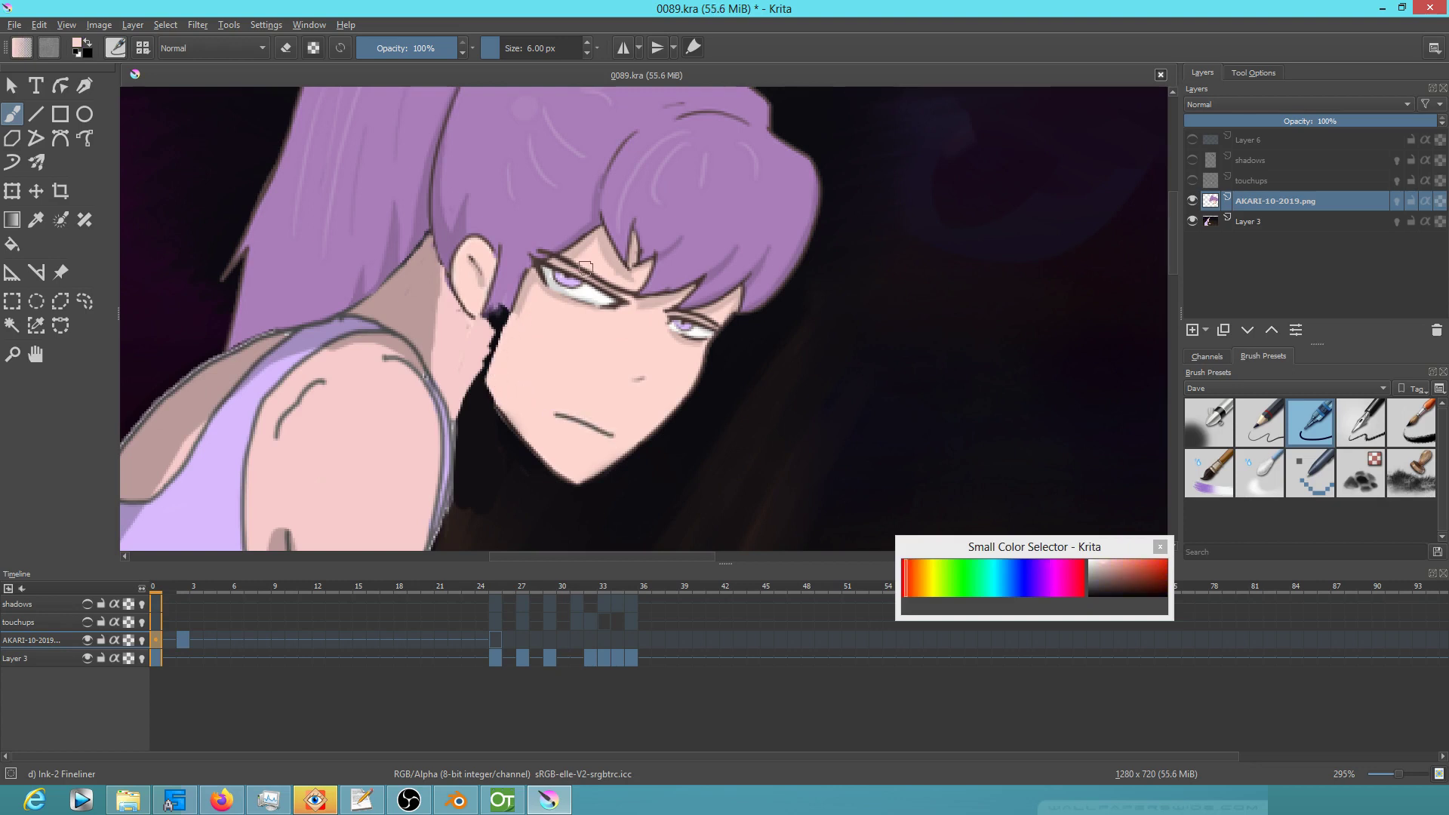
# Paint a long purple hair strand in front of the ear, hanging past the chin, with the brush at about 9 px
pyautogui.keyDown('ctrl'); pyautogui.click(521, 262); pyautogui.keyUp('ctrl')
pyautogui.moveTo(535, 308)
pyautogui.mouseDown()
pyautogui.moveTo(525, 332)
pyautogui.moveTo(547, 284)
pyautogui.mouseUp()
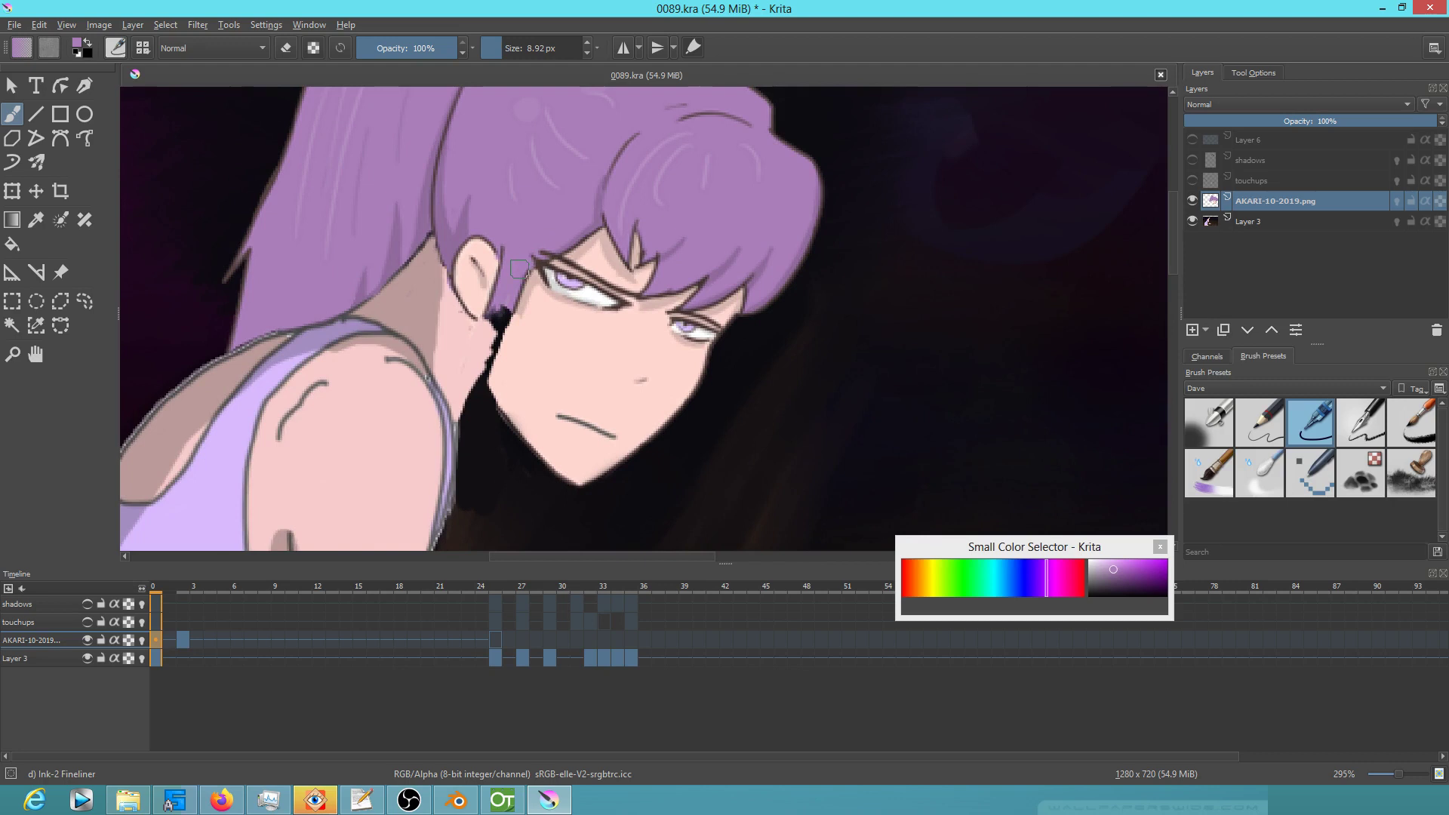
pyautogui.scroll(-4, 575, 292)
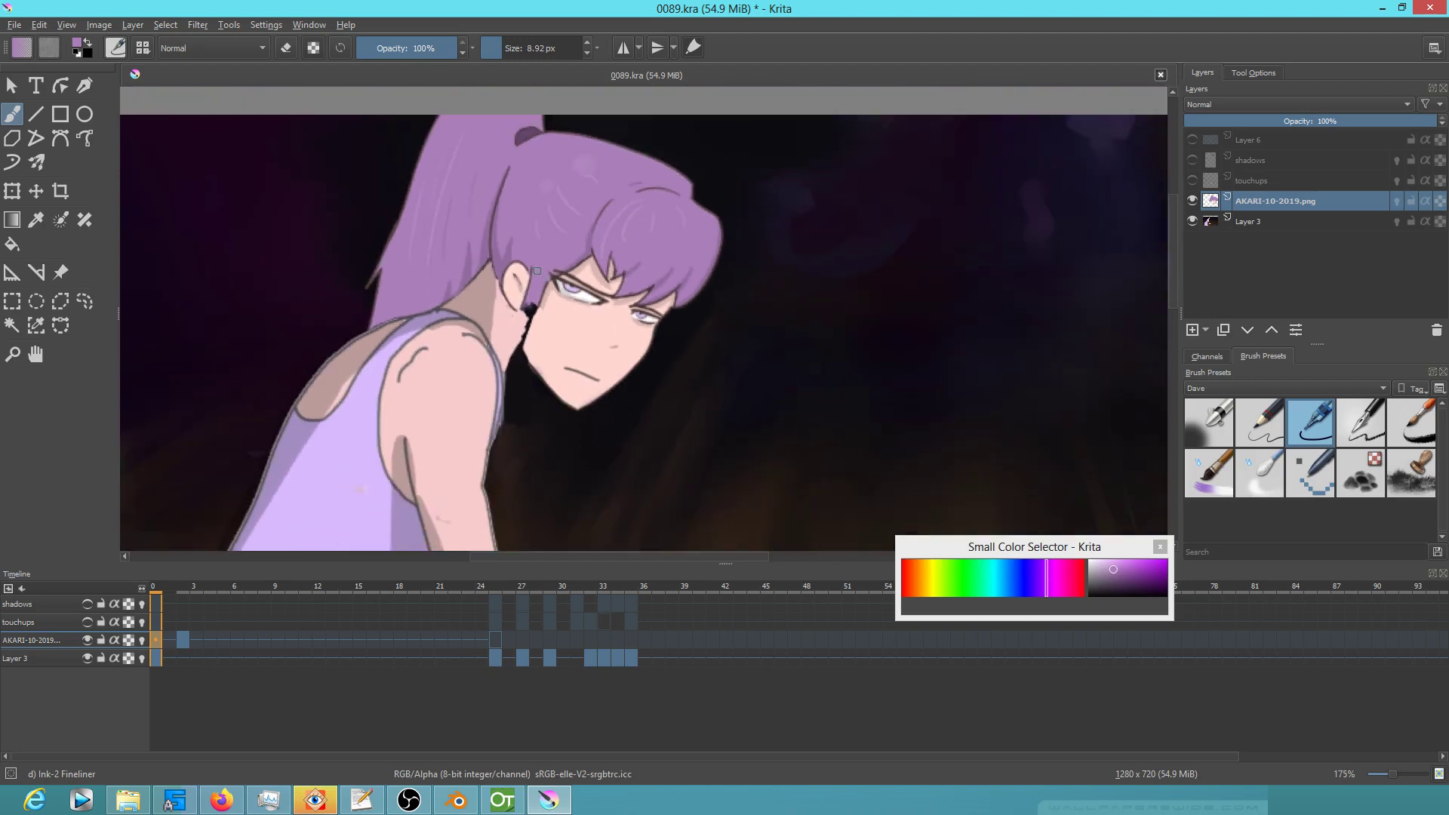
pyautogui.moveTo(531, 301); pyautogui.dragTo(535, 501)
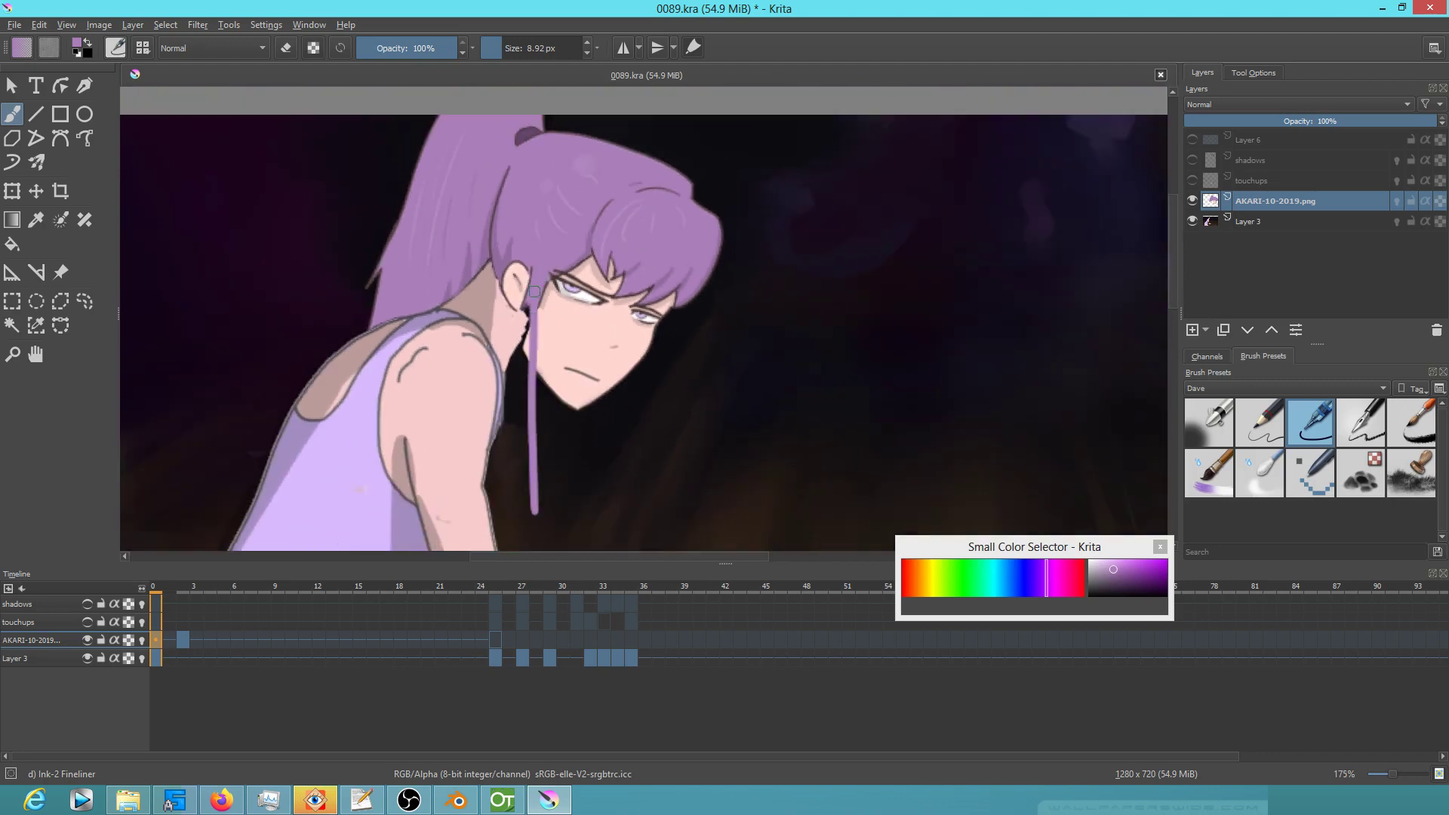
pyautogui.moveTo(537, 293); pyautogui.dragTo(536, 461)
pyautogui.moveTo(539, 344); pyautogui.dragTo(540, 530)
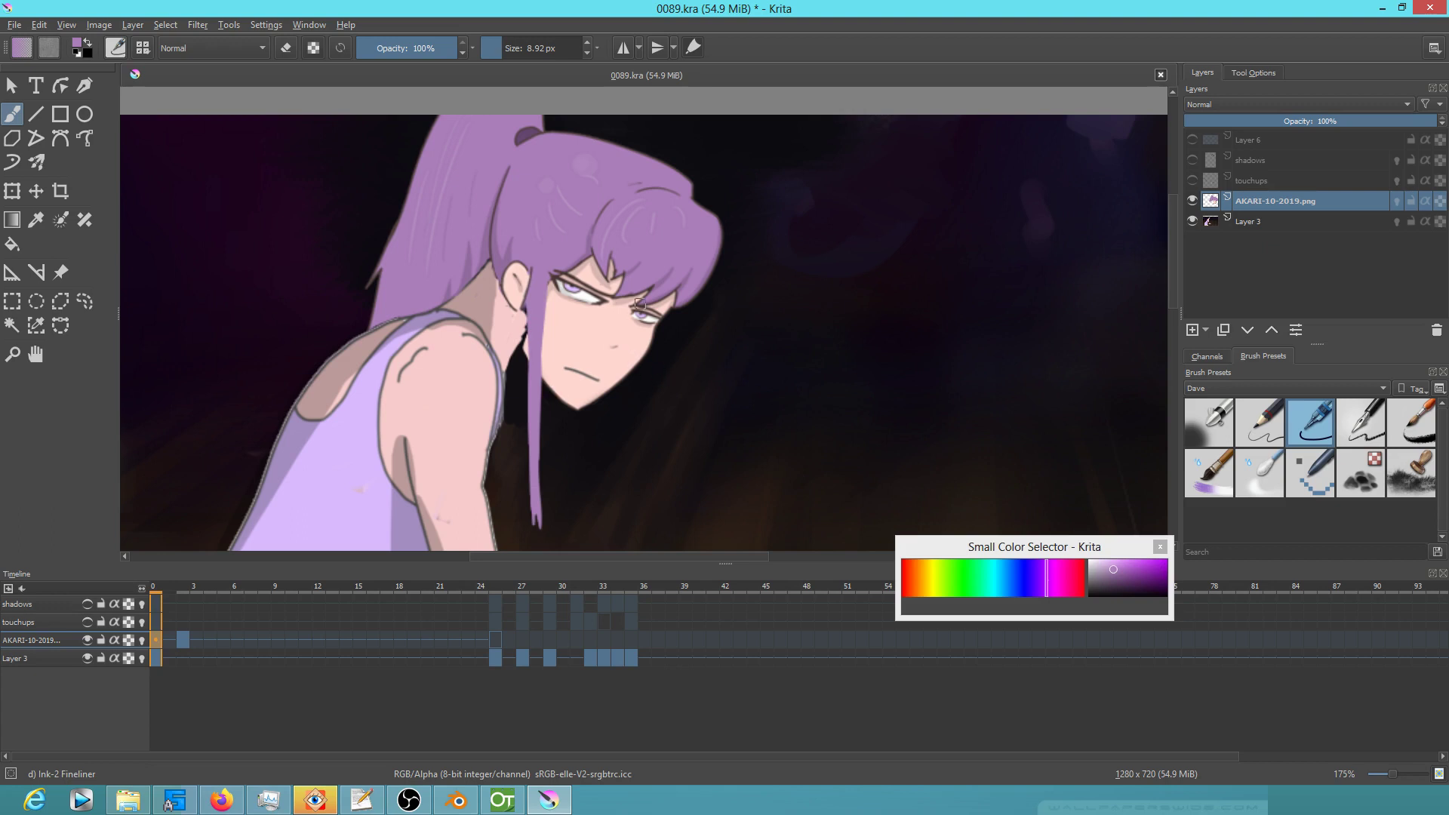
# Paint a second long purple hair strand hanging from the far side of the jaw with sampled darker hair purple
pyautogui.moveTo(658, 408); pyautogui.dragTo(605, 350)
pyautogui.moveTo(529, 396); pyautogui.dragTo(610, 423)
pyautogui.keyDown('ctrl'); pyautogui.click(421, 200); pyautogui.keyUp('ctrl')
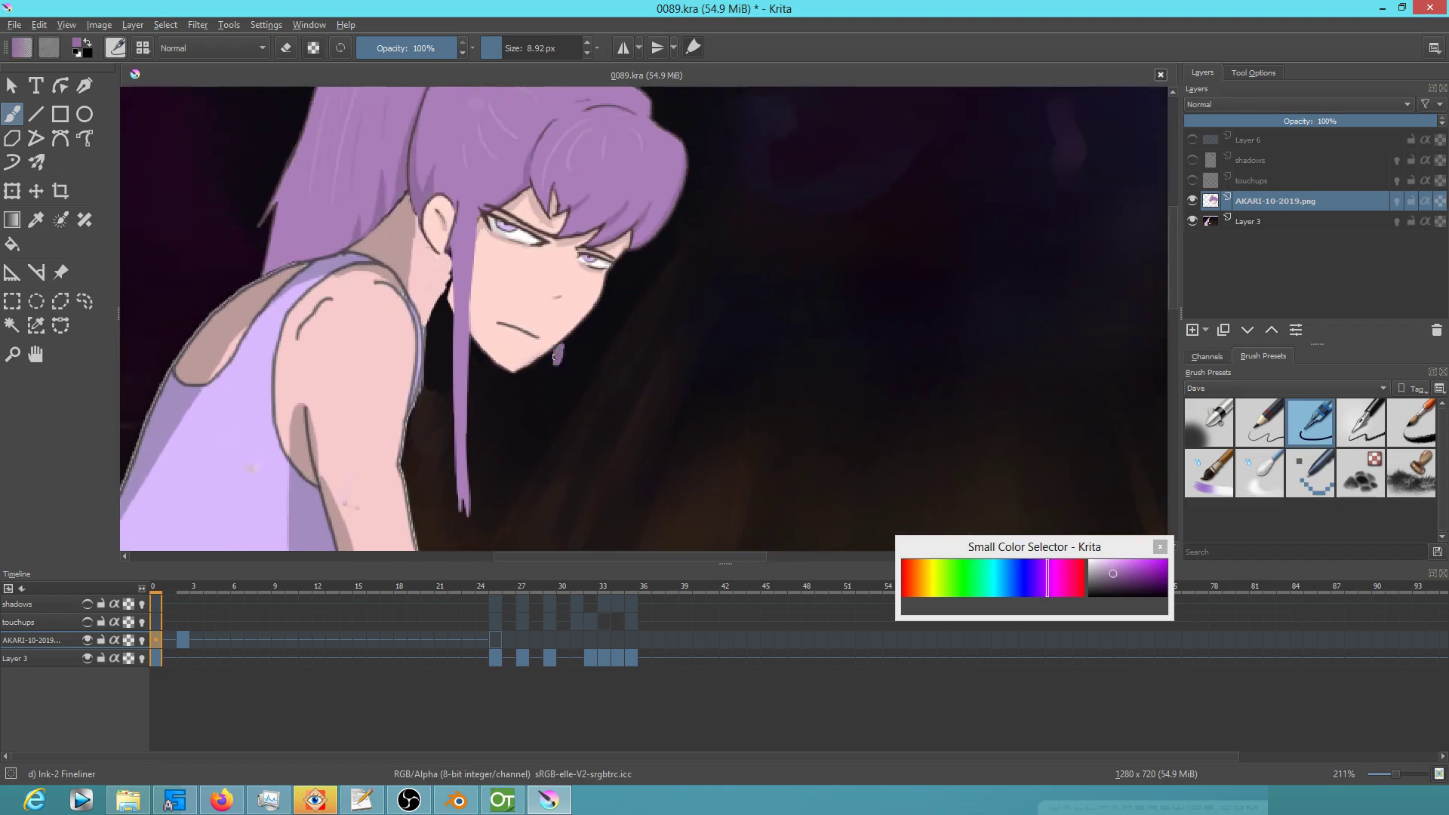
pyautogui.moveTo(556, 353); pyautogui.dragTo(559, 503)
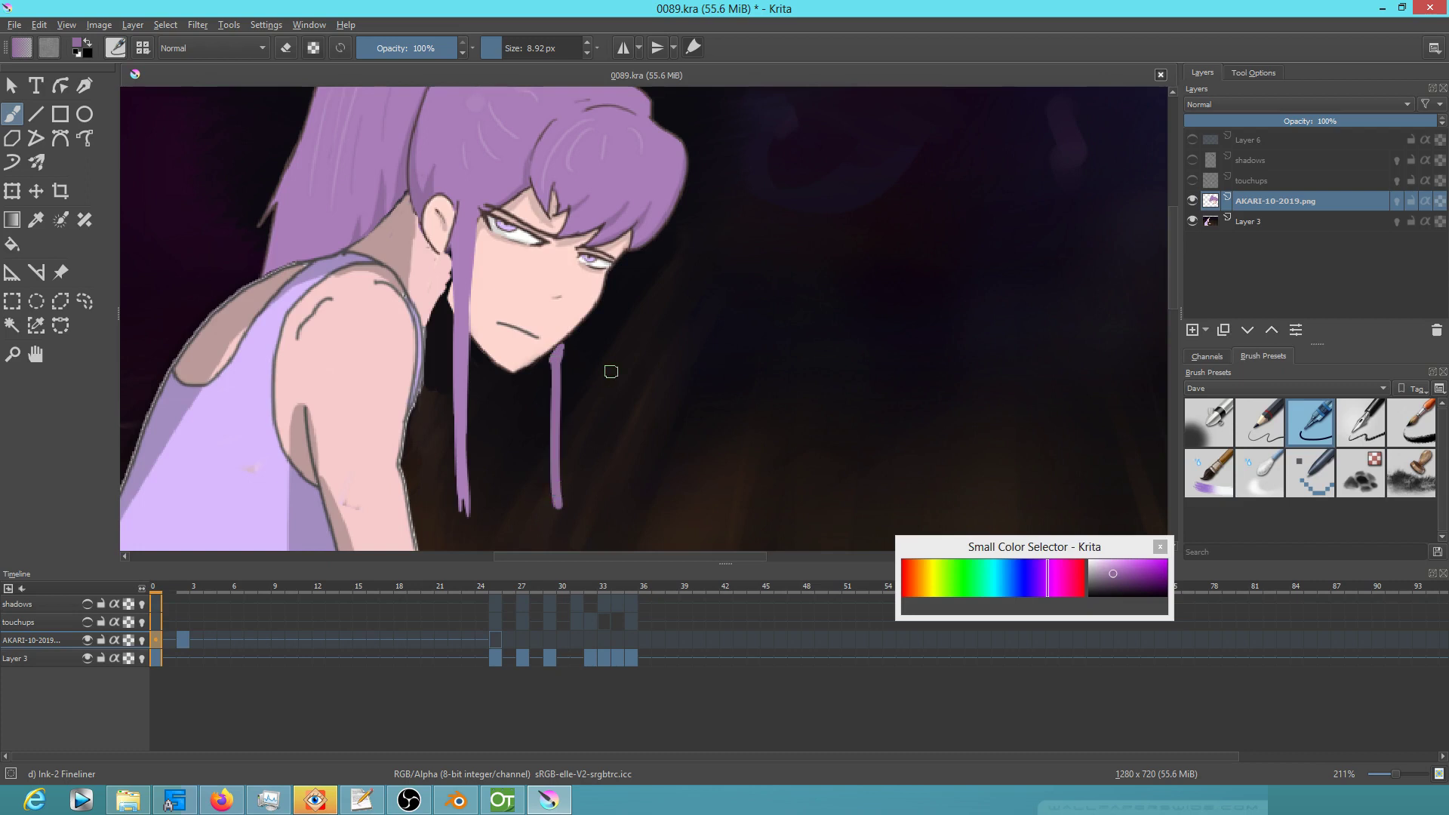
# Erase the top of the far hair strand where it meets the jawline so it tucks behind the chin
pyautogui.press('e')
pyautogui.scroll(2, 585, 345)
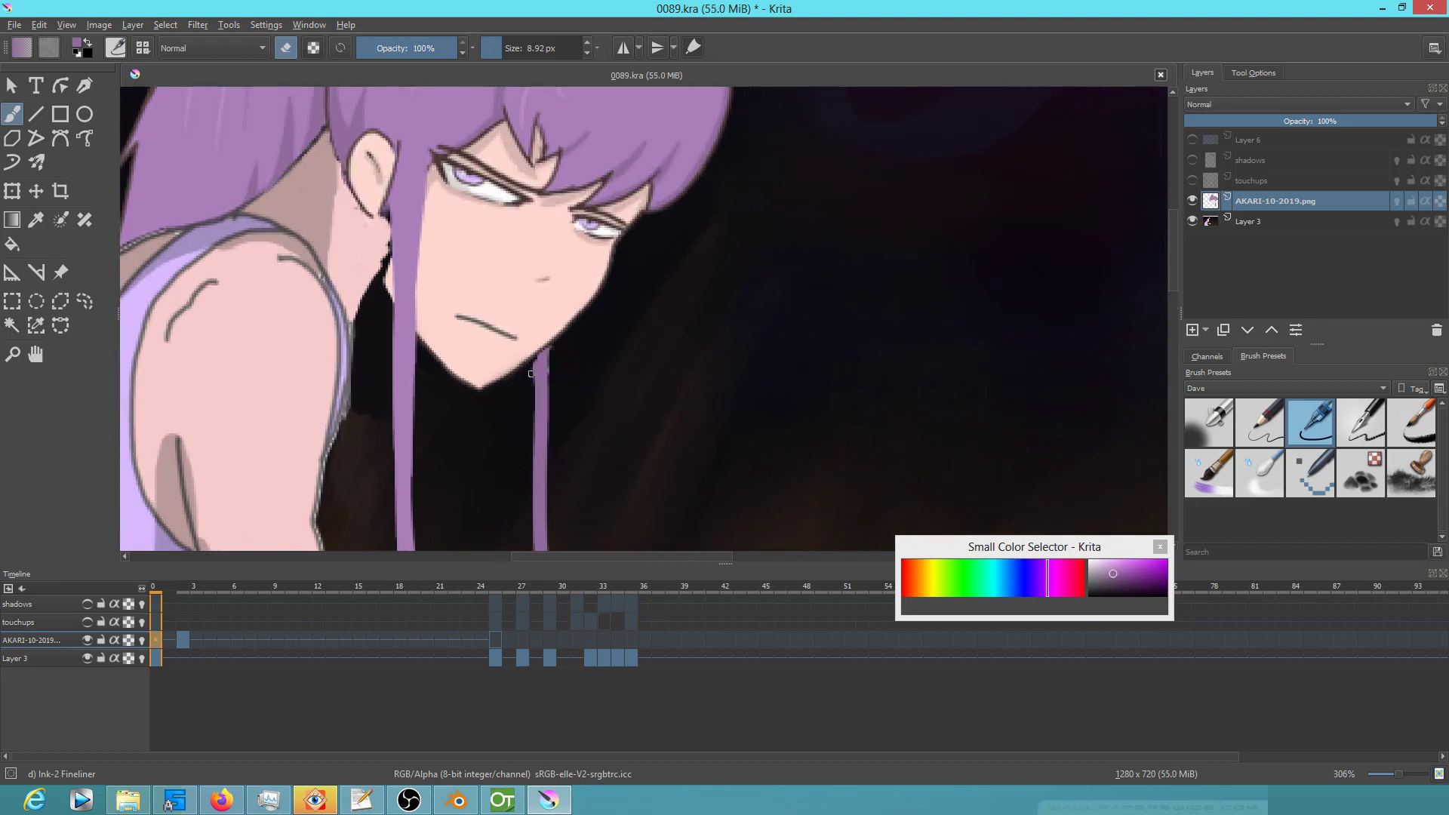
pyautogui.press('e')
pyautogui.press('e')
pyautogui.moveTo(399, 374); pyautogui.dragTo(518, 497)
pyautogui.click(532, 388)
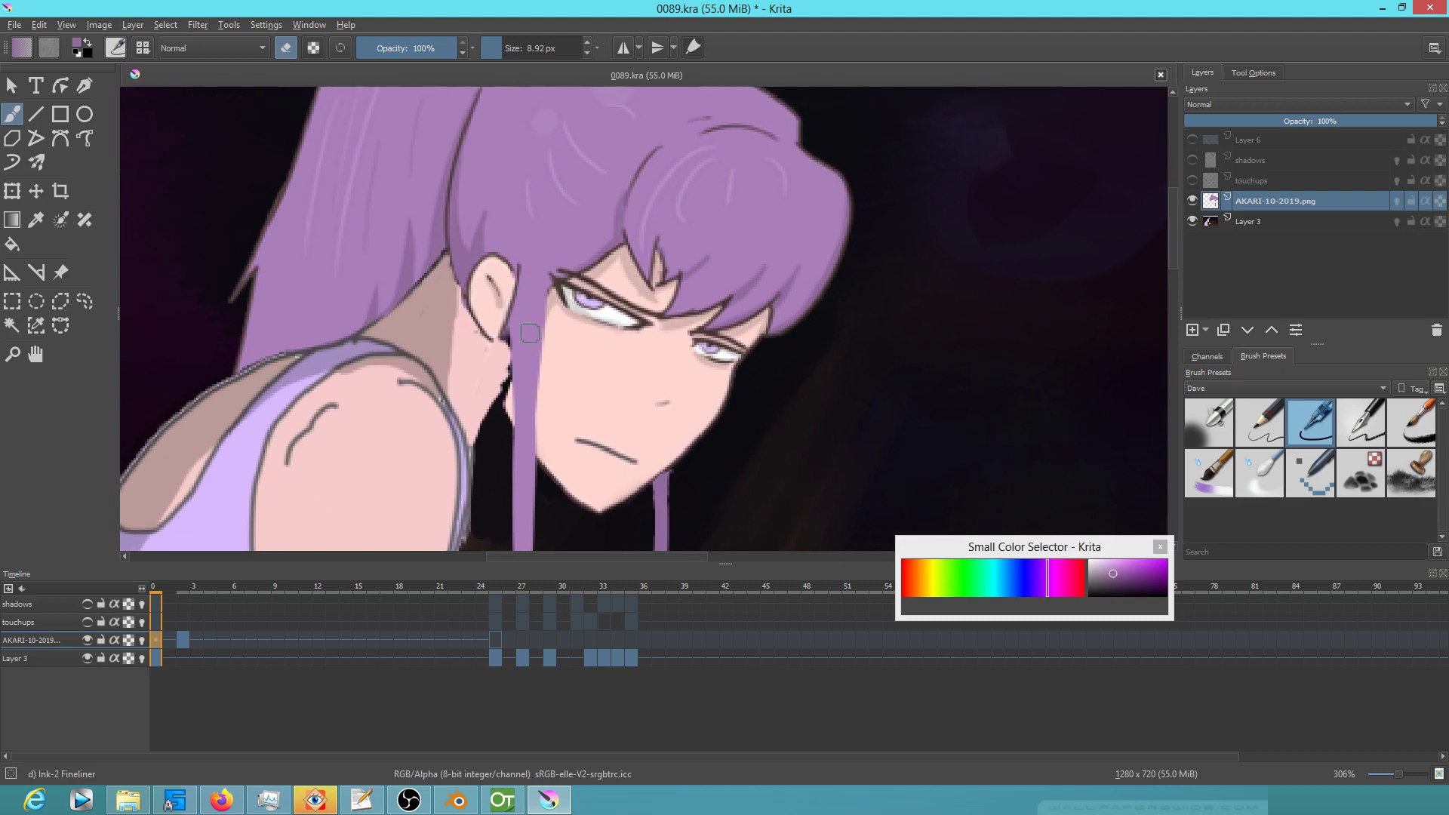
# Fill the gap between the ear, neck and near hair strand with sampled skin colour, and check the whole head
pyautogui.keyDown('ctrl'); pyautogui.click(501, 317); pyautogui.keyUp('ctrl')
pyautogui.press('e')
pyautogui.moveTo(508, 298); pyautogui.dragTo(508, 314)
pyautogui.moveTo(510, 276); pyautogui.dragTo(509, 363)
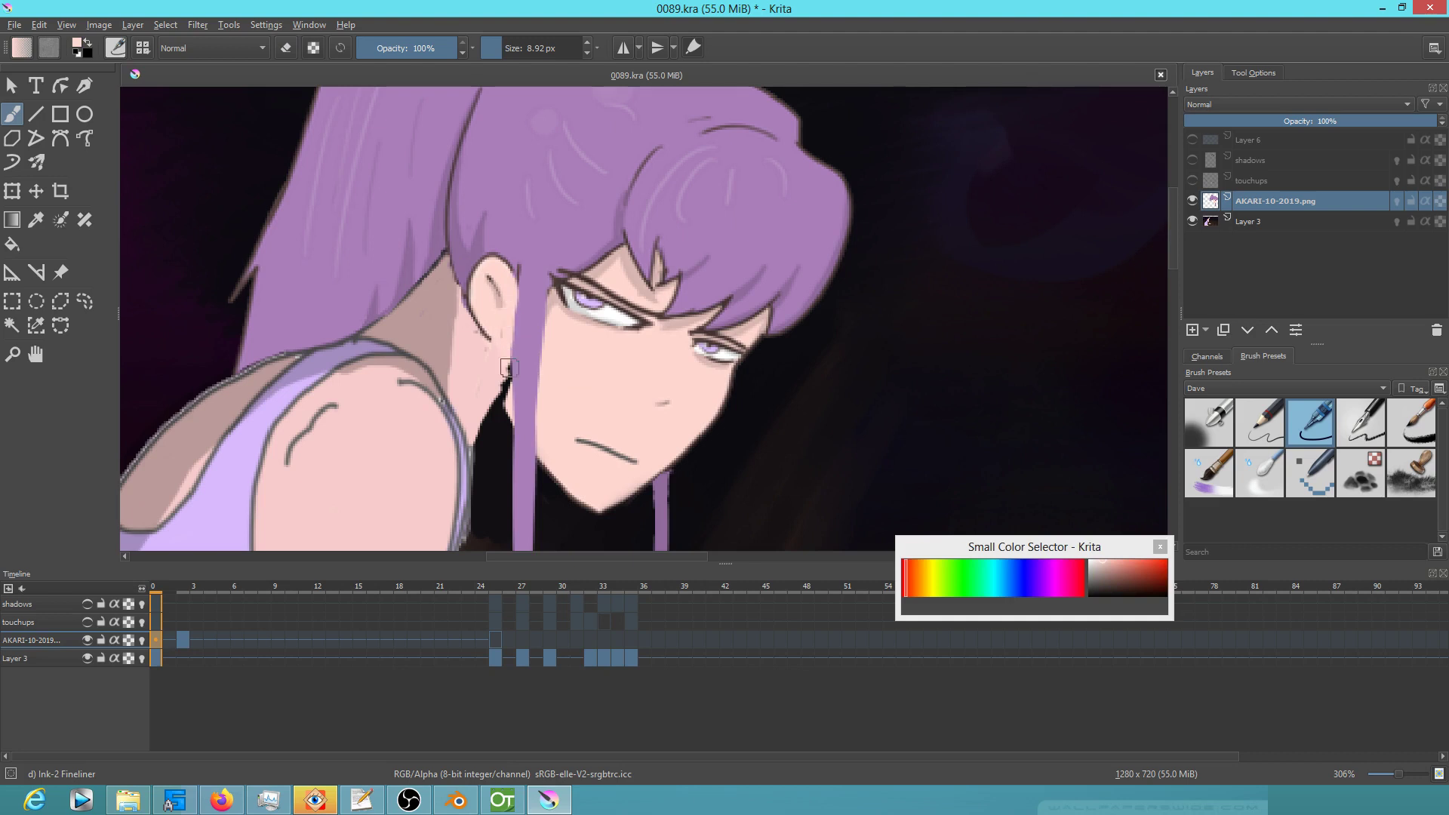
pyautogui.moveTo(510, 334); pyautogui.dragTo(510, 395)
pyautogui.keyDown('ctrl'); pyautogui.click(497, 394); pyautogui.keyUp('ctrl')
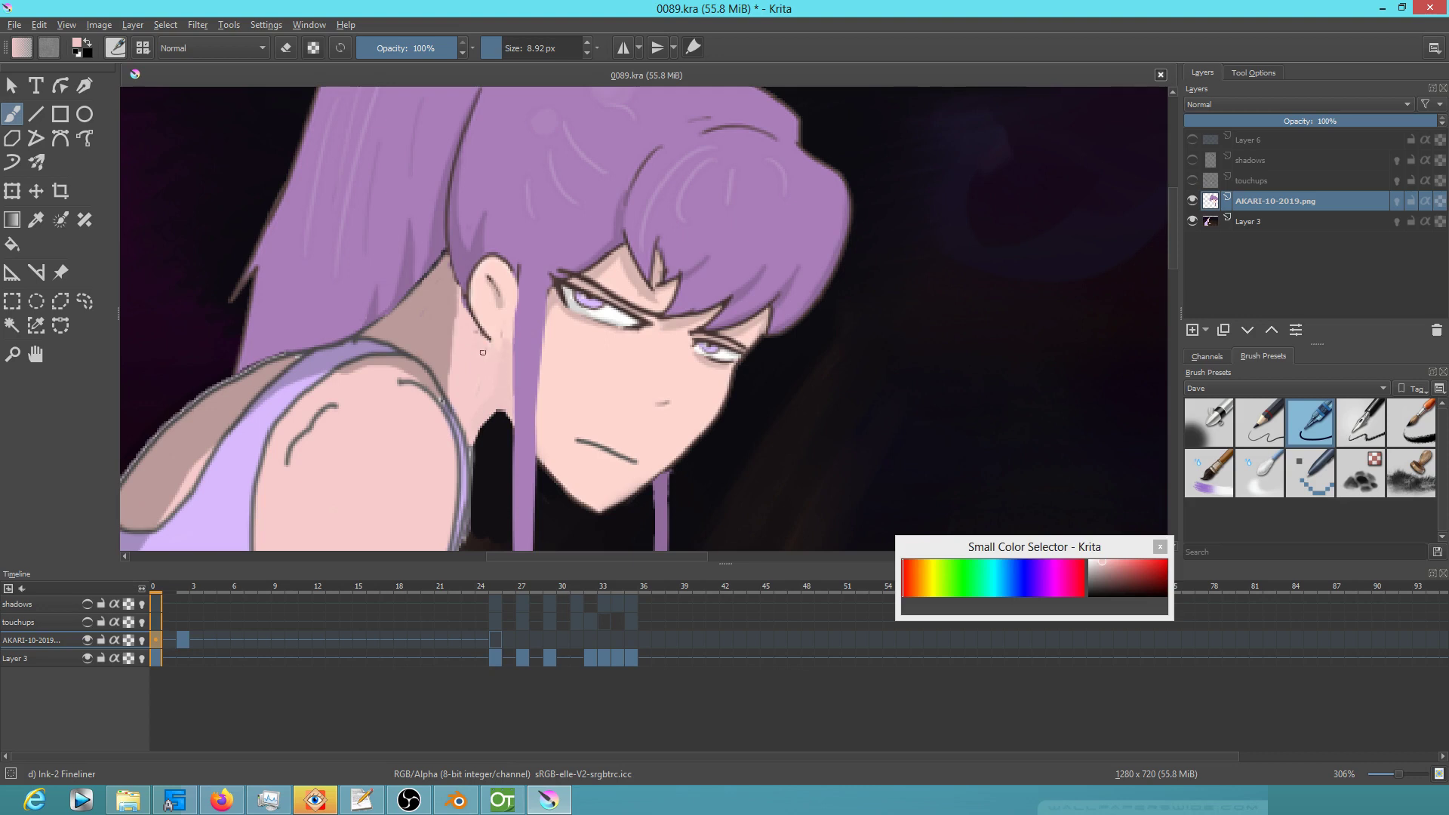
pyautogui.keyDown('ctrl'); pyautogui.click(492, 226); pyautogui.keyUp('ctrl')
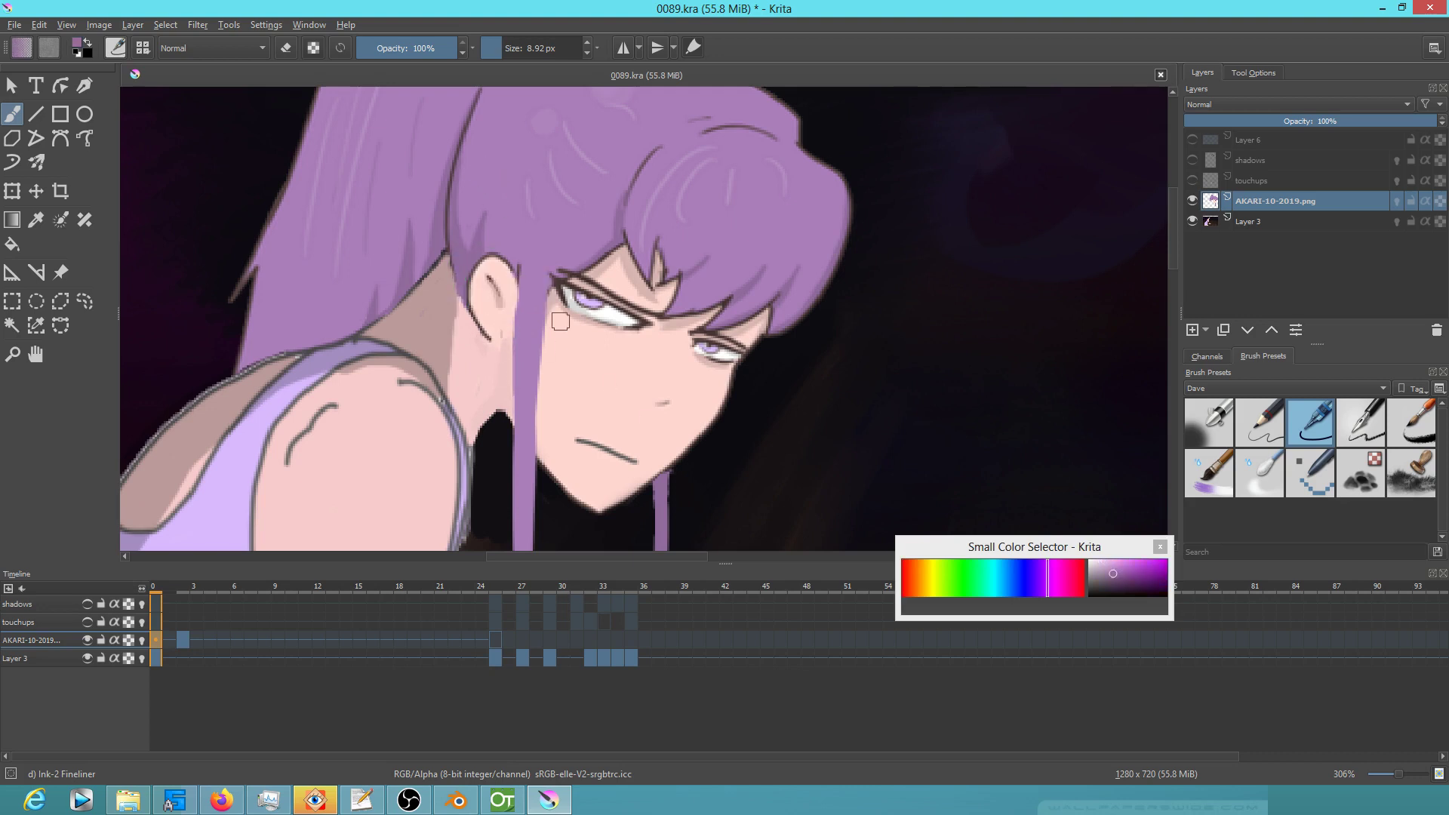
pyautogui.scroll(-3, 770, 393)
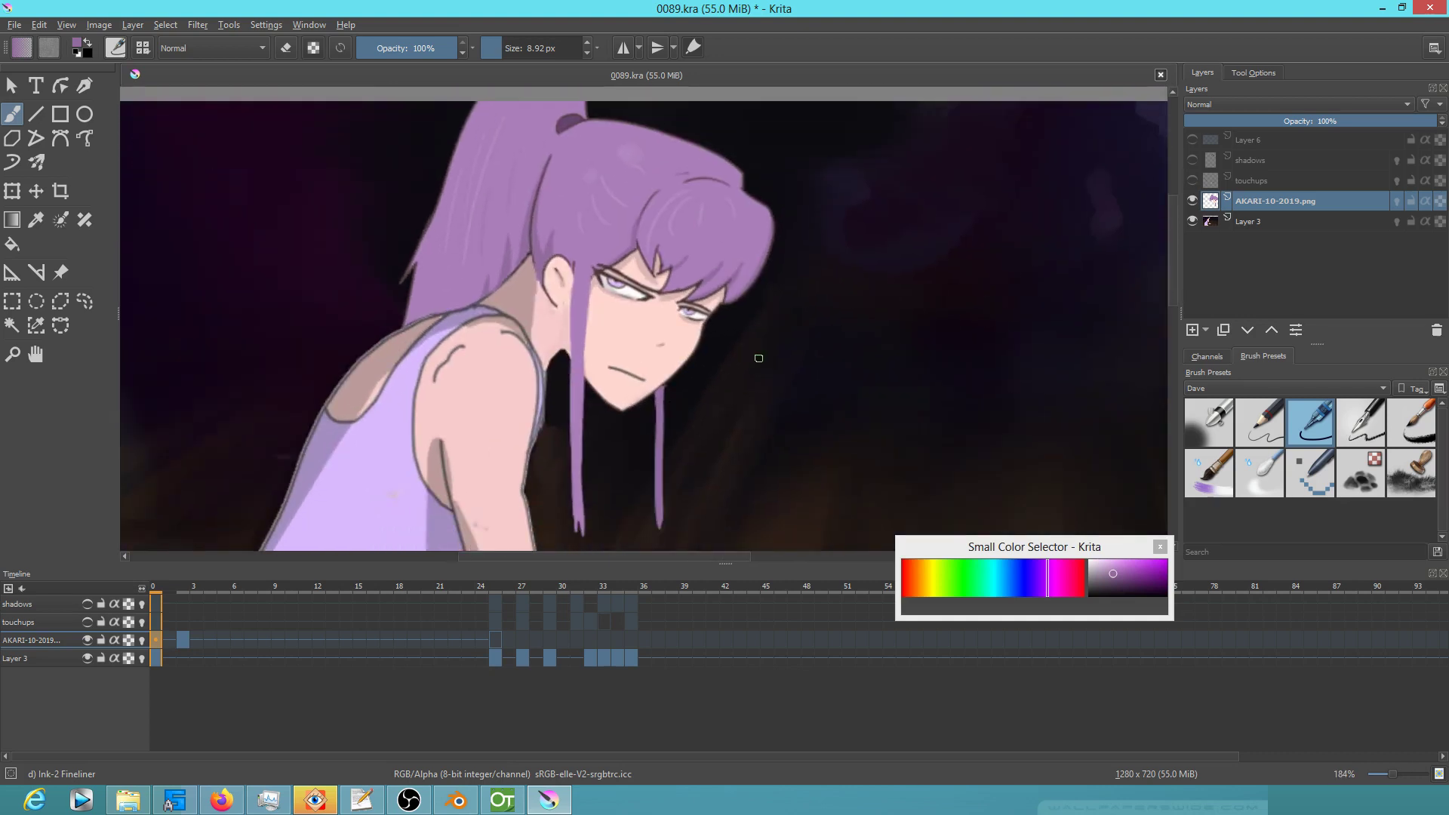
pyautogui.scroll(-4, 770, 354)
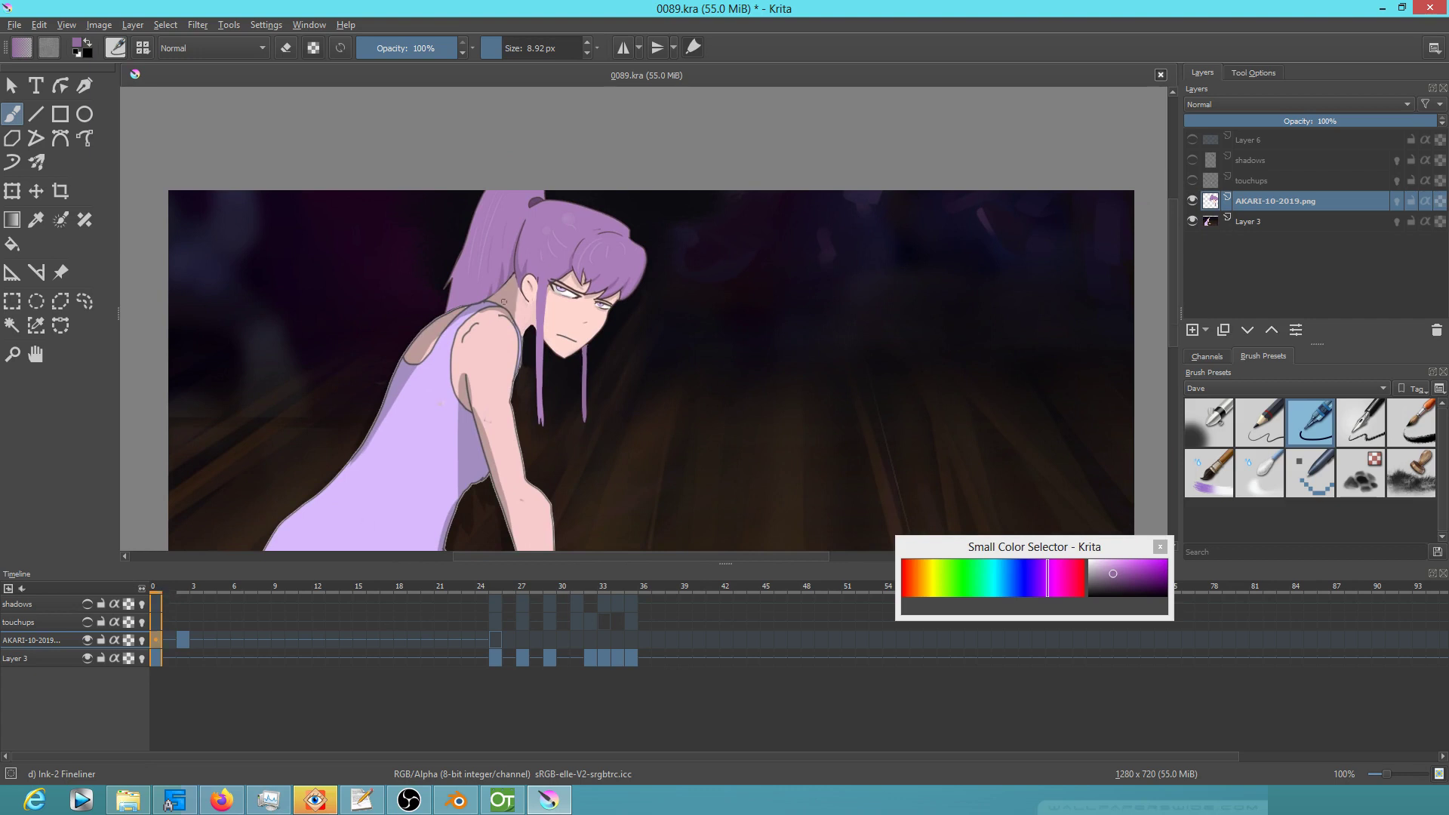
pyautogui.scroll(3, 504, 302)
pyautogui.moveTo(494, 308); pyautogui.dragTo(494, 374)
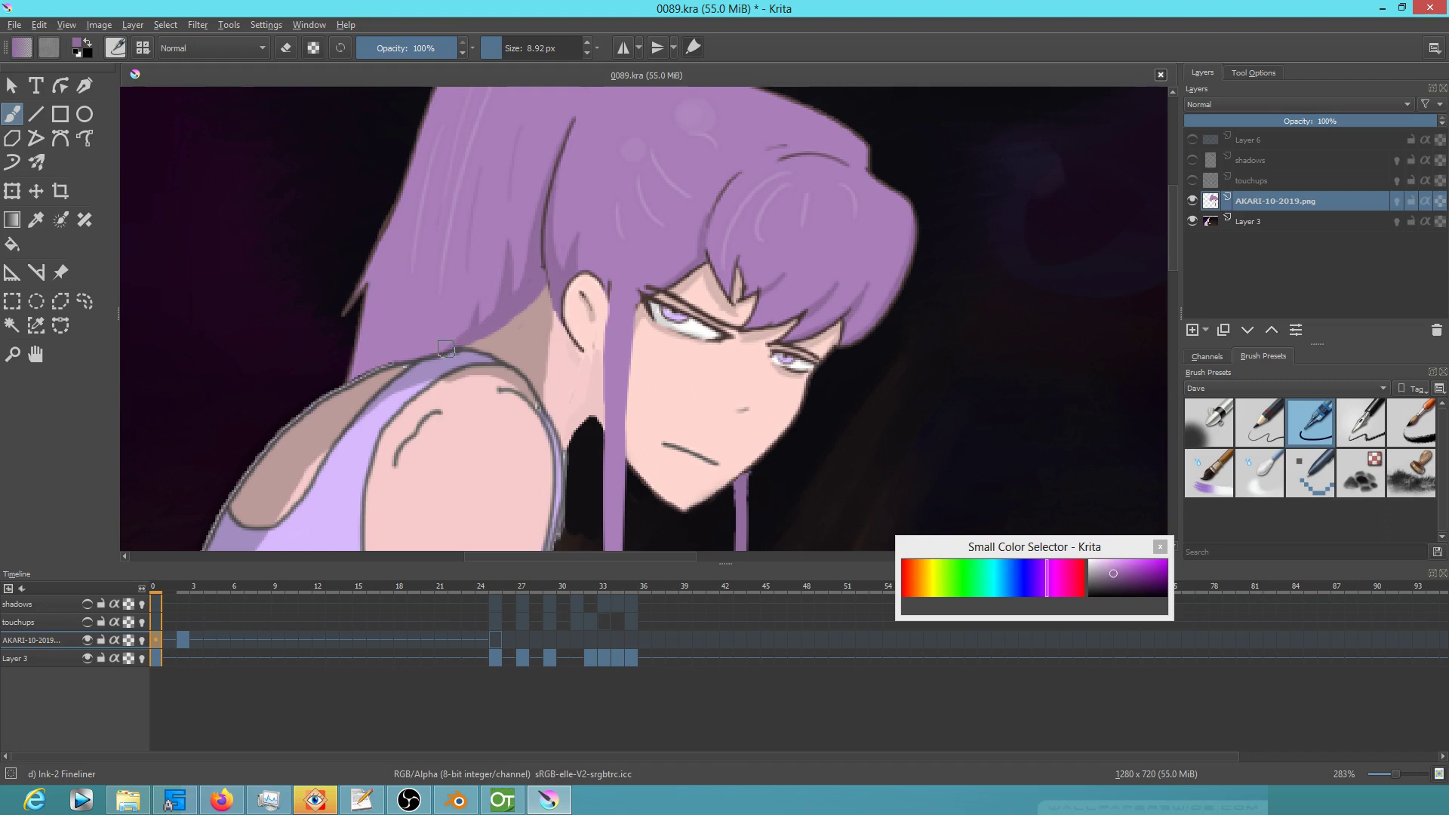
# On frame 2, erase the ponytail hair spilling over the shoulder with the eraser at about 24 px
pyautogui.click(184, 637)
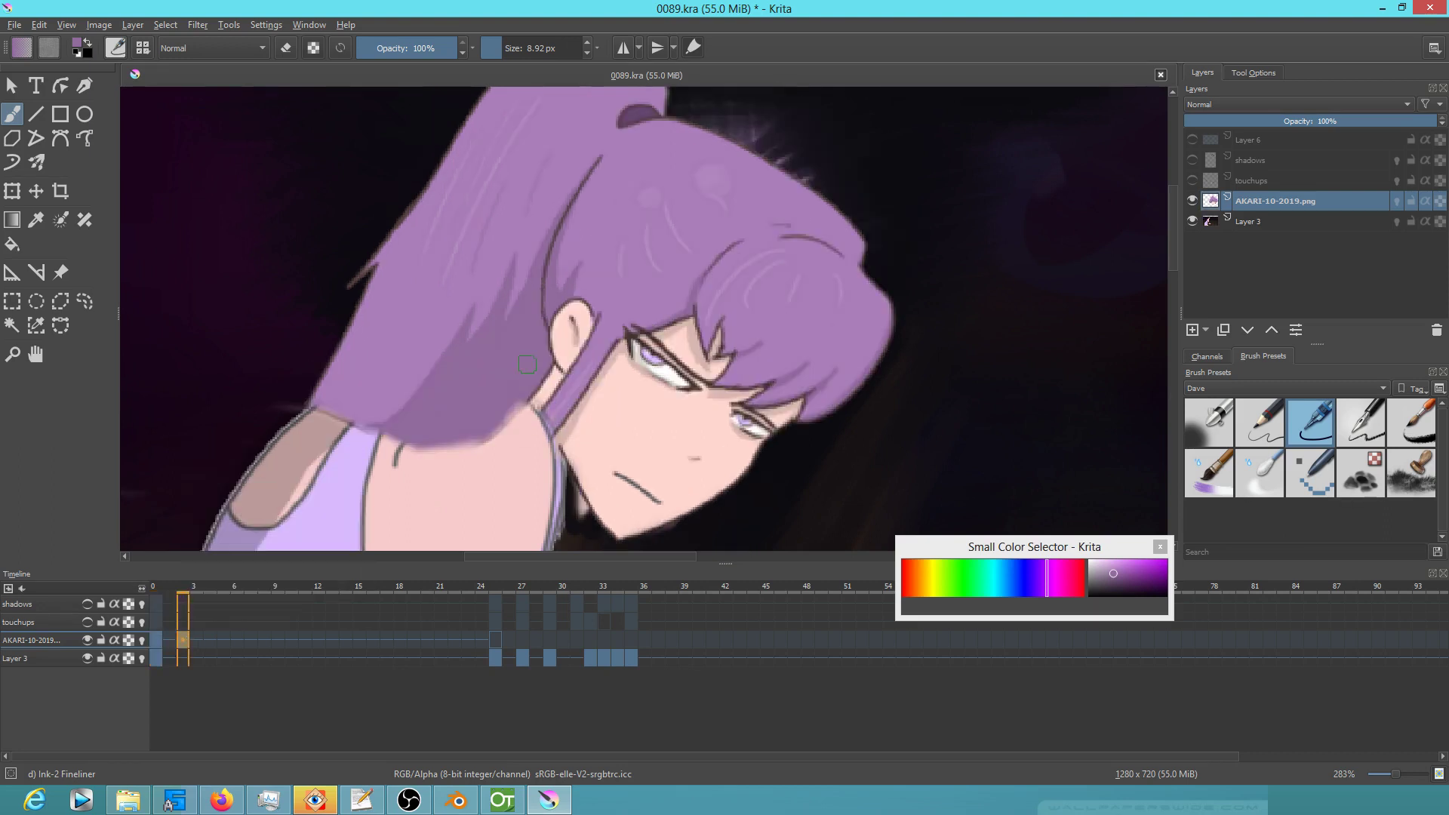
pyautogui.press('e')
pyautogui.press(']')
pyautogui.press(']')
pyautogui.press(']')
pyautogui.moveTo(519, 434)
pyautogui.mouseDown()
pyautogui.moveTo(500, 396)
pyautogui.moveTo(447, 380)
pyautogui.moveTo(397, 385)
pyautogui.moveTo(311, 429)
pyautogui.moveTo(446, 397)
pyautogui.moveTo(425, 417)
pyautogui.moveTo(502, 430)
pyautogui.moveTo(418, 390)
pyautogui.moveTo(480, 394)
pyautogui.moveTo(422, 375)
pyautogui.moveTo(450, 366)
pyautogui.moveTo(430, 374)
pyautogui.moveTo(472, 389)
pyautogui.mouseUp()
pyautogui.moveTo(443, 467)
pyautogui.mouseDown()
pyautogui.moveTo(417, 556)
pyautogui.moveTo(430, 478)
pyautogui.mouseUp()
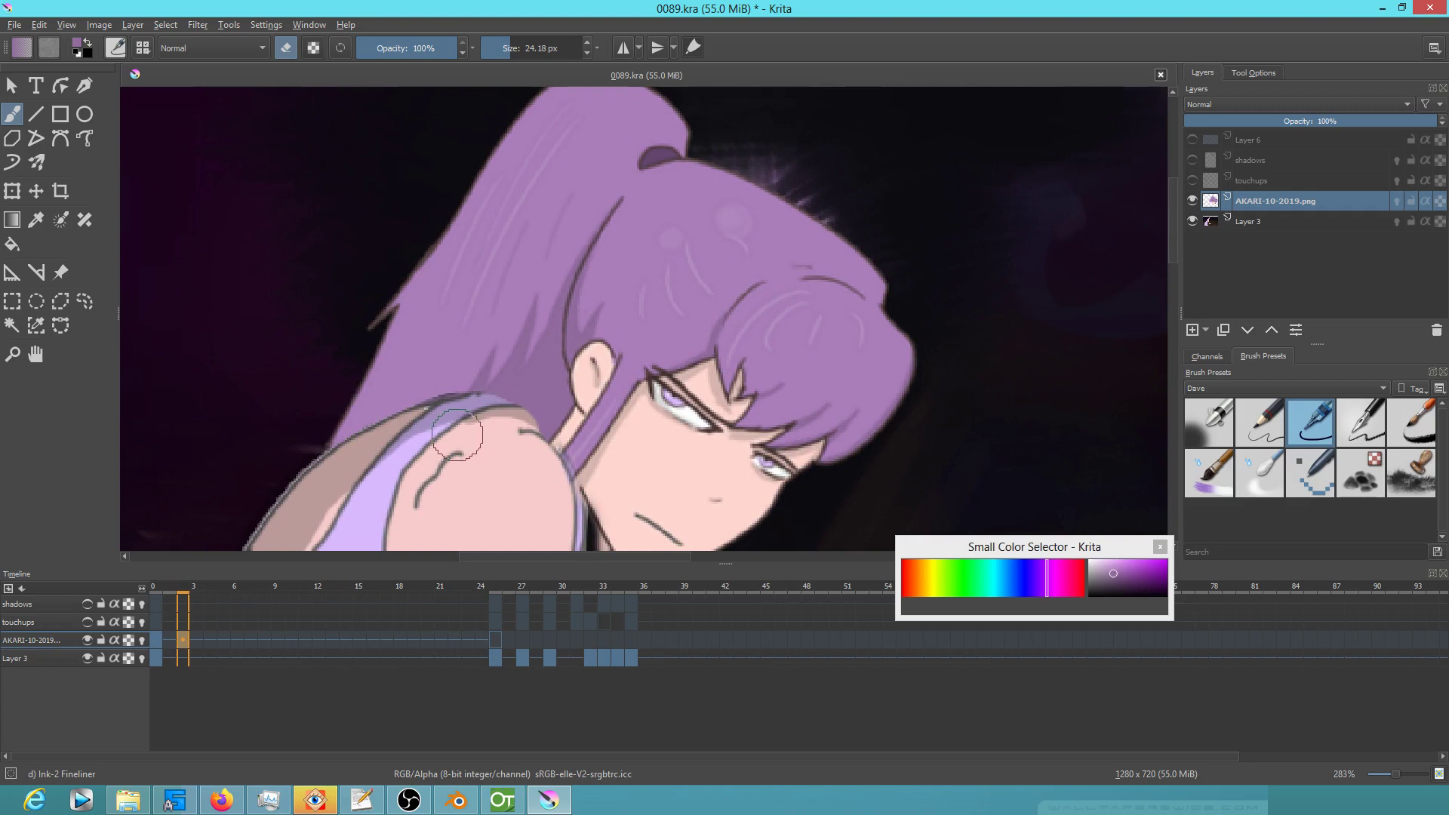
# Push the back edge of the frame 2 ponytail inward with a Liquify transform at size 194.33 and apply it
pyautogui.hotkey('ctrl', 't')
pyautogui.click(1263, 75)
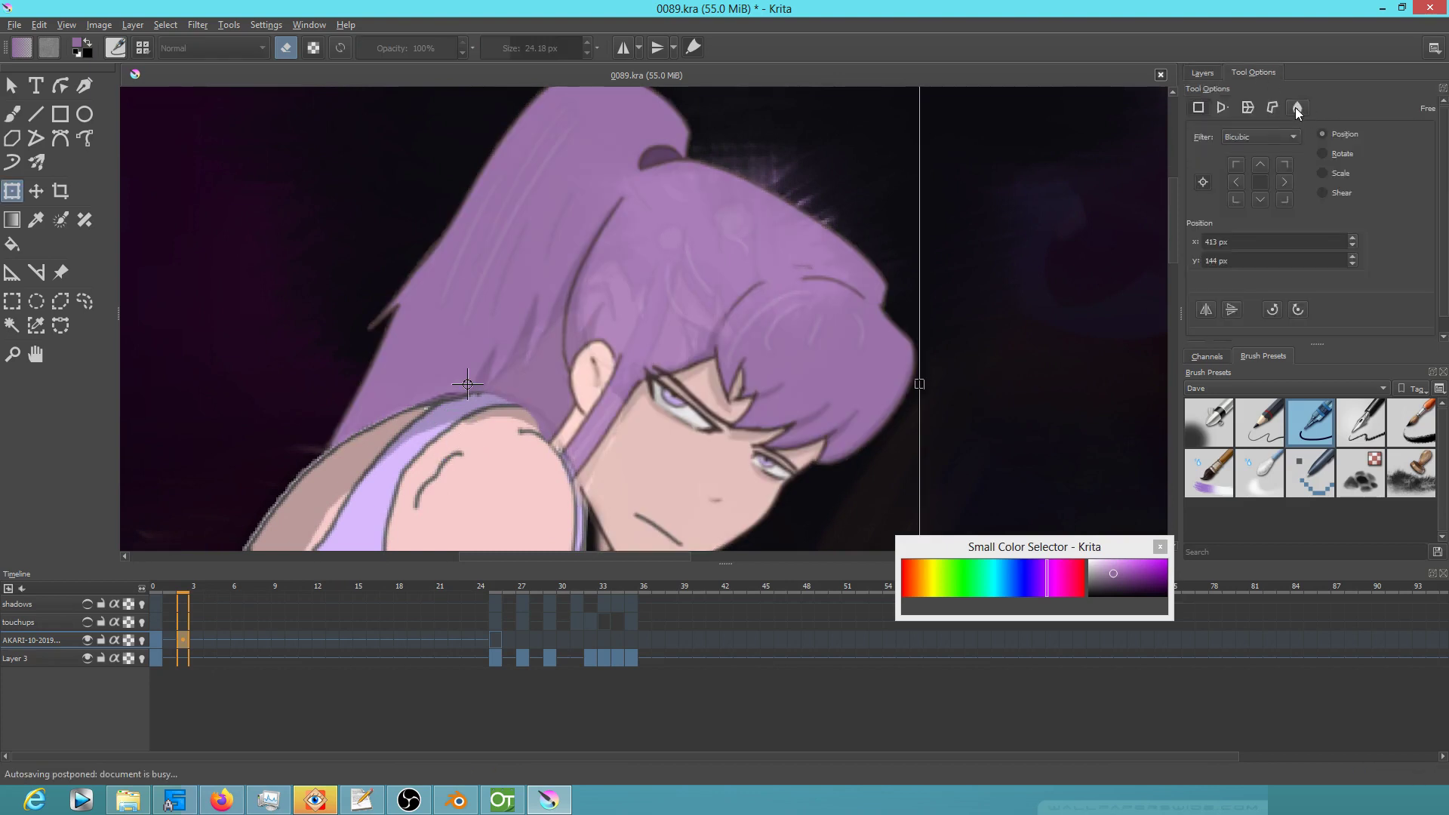
pyautogui.click(1297, 107)
pyautogui.scroll(-2, 338, 300)
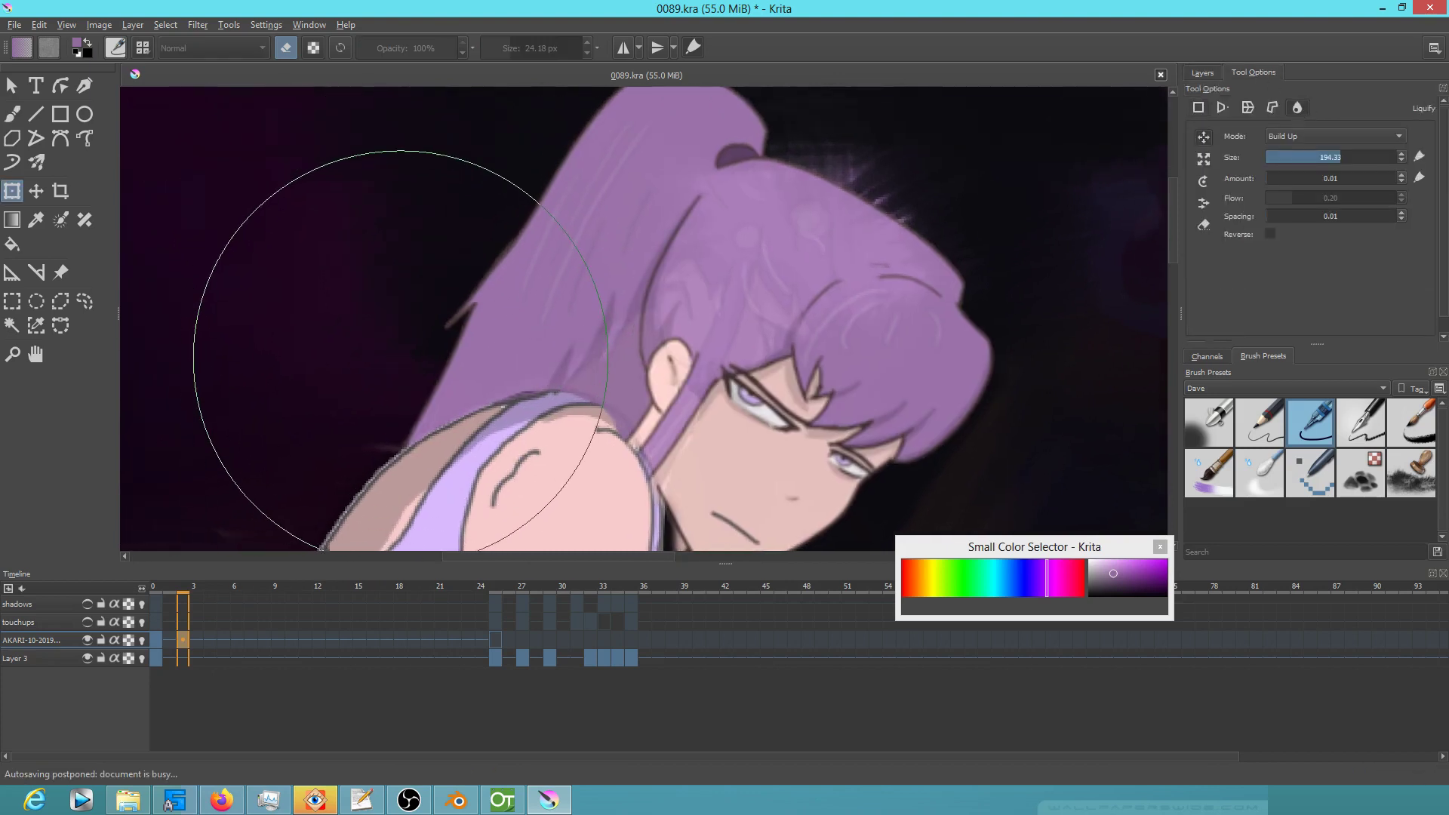
pyautogui.moveTo(339, 382)
pyautogui.mouseDown()
pyautogui.moveTo(324, 362)
pyautogui.moveTo(373, 402)
pyautogui.mouseUp()
pyautogui.press('Return')
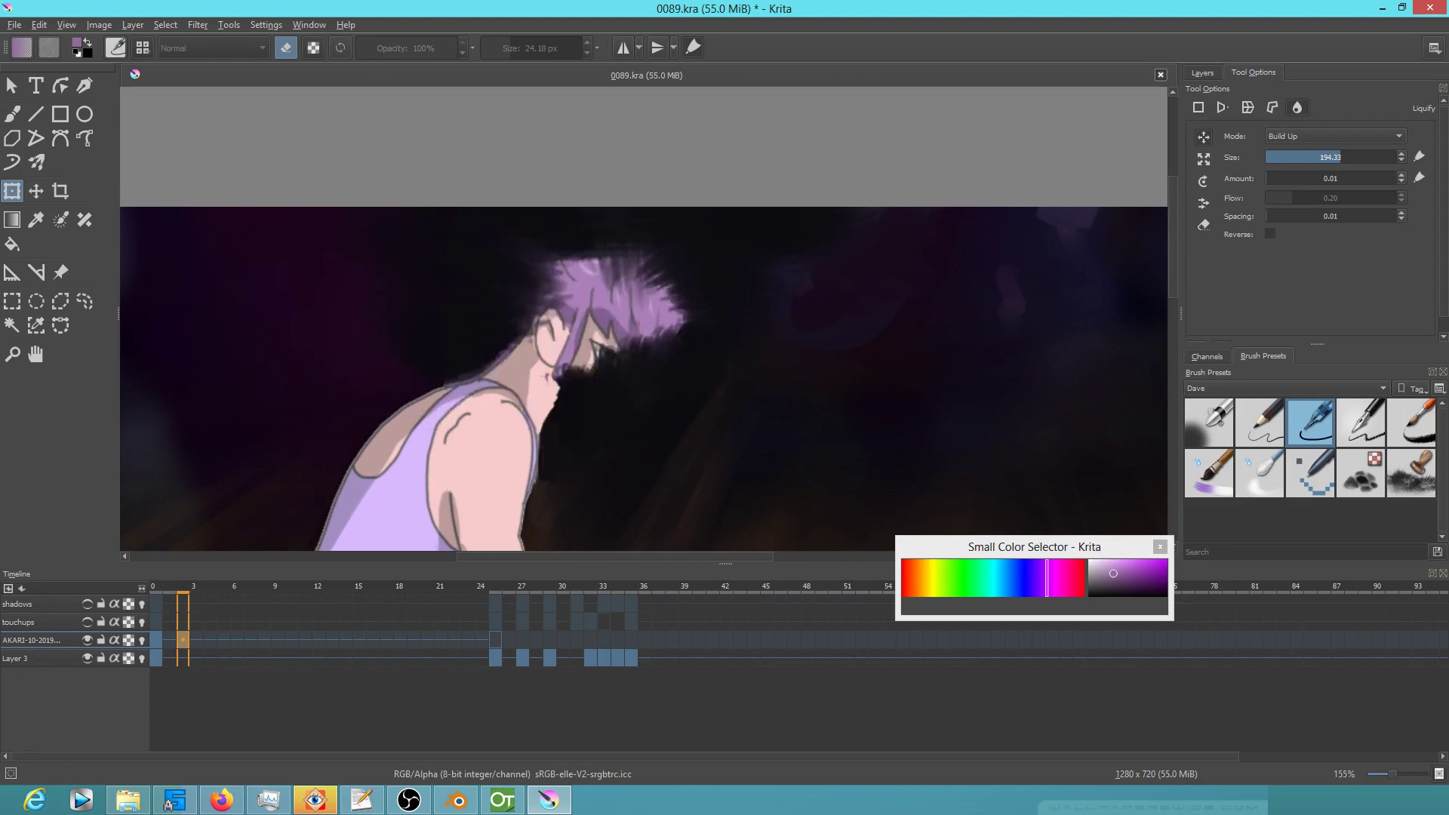
# Flip back and forth between neighbouring frames to compare the head's position in the opening poses
pyautogui.press('Left')
pyautogui.press('Left')
pyautogui.press('Right')
pyautogui.press('Right')
pyautogui.press('Left')
pyautogui.press('Left')
pyautogui.press('Right')
pyautogui.press('Right')
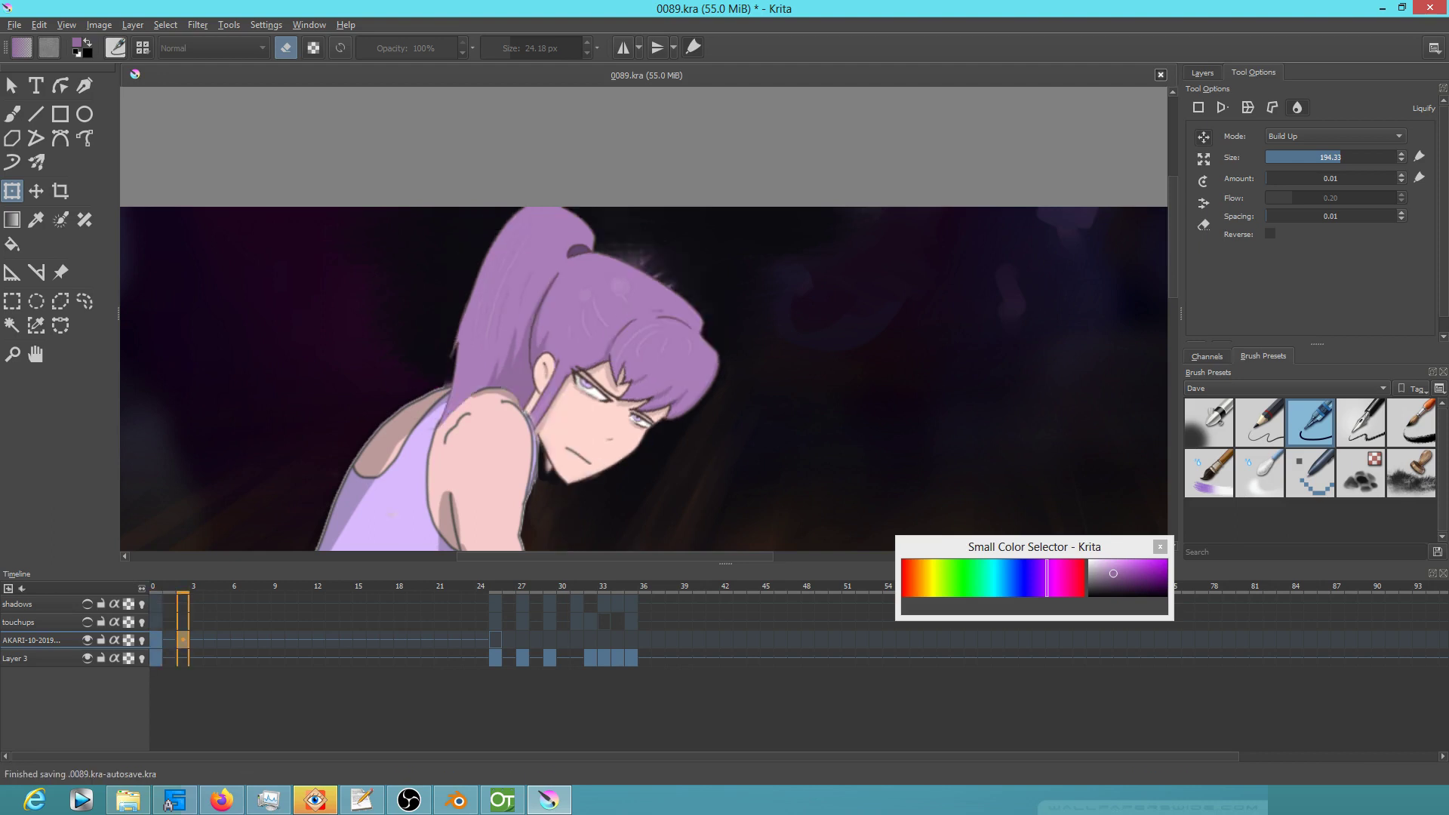
# Erase the remaining hair over the shoulder line and the stray skin patch between the arm and jaw on frame 2
pyautogui.press('e')
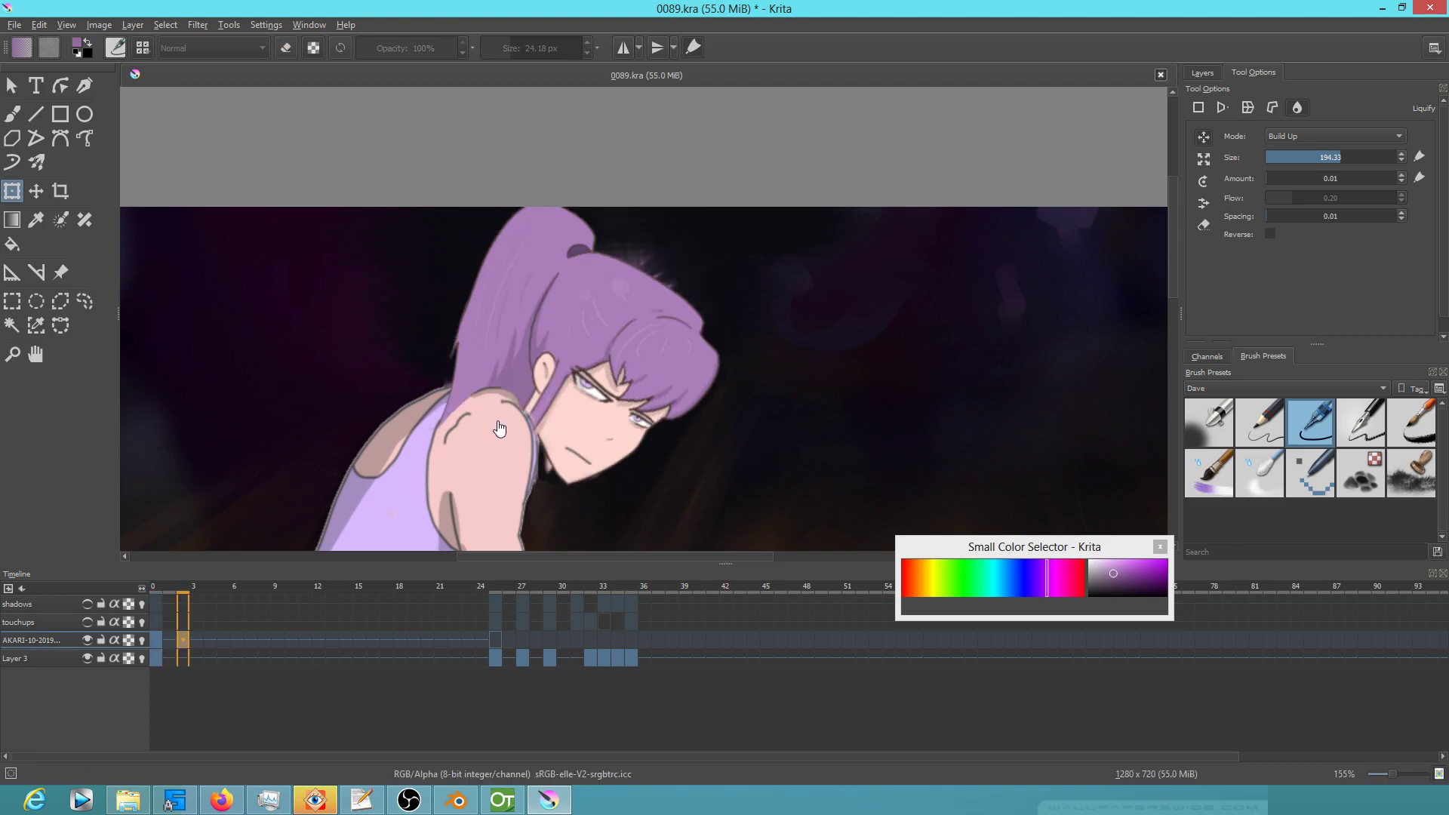
pyautogui.press('b')
pyautogui.press('e')
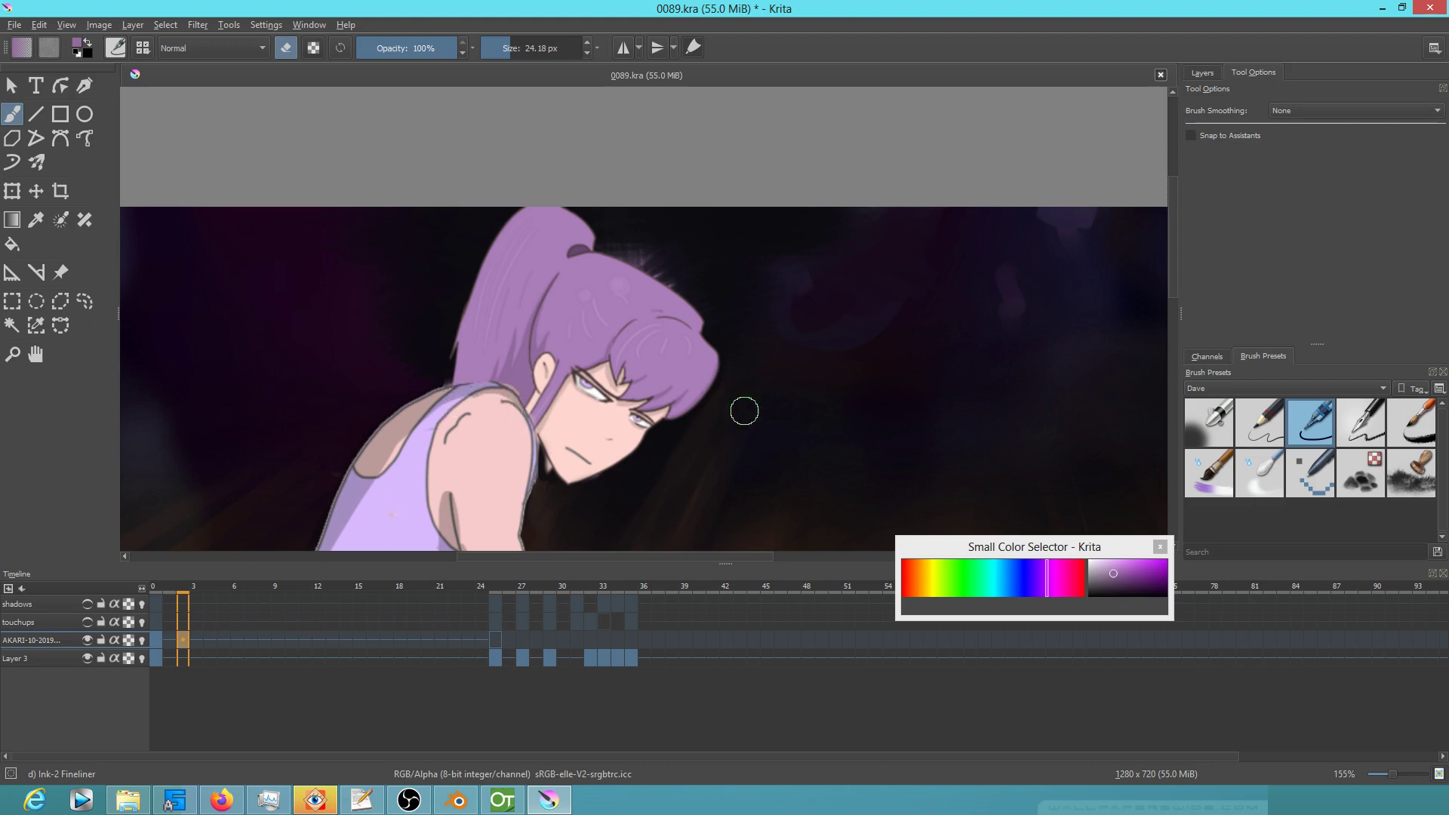
pyautogui.scroll(5, 562, 488)
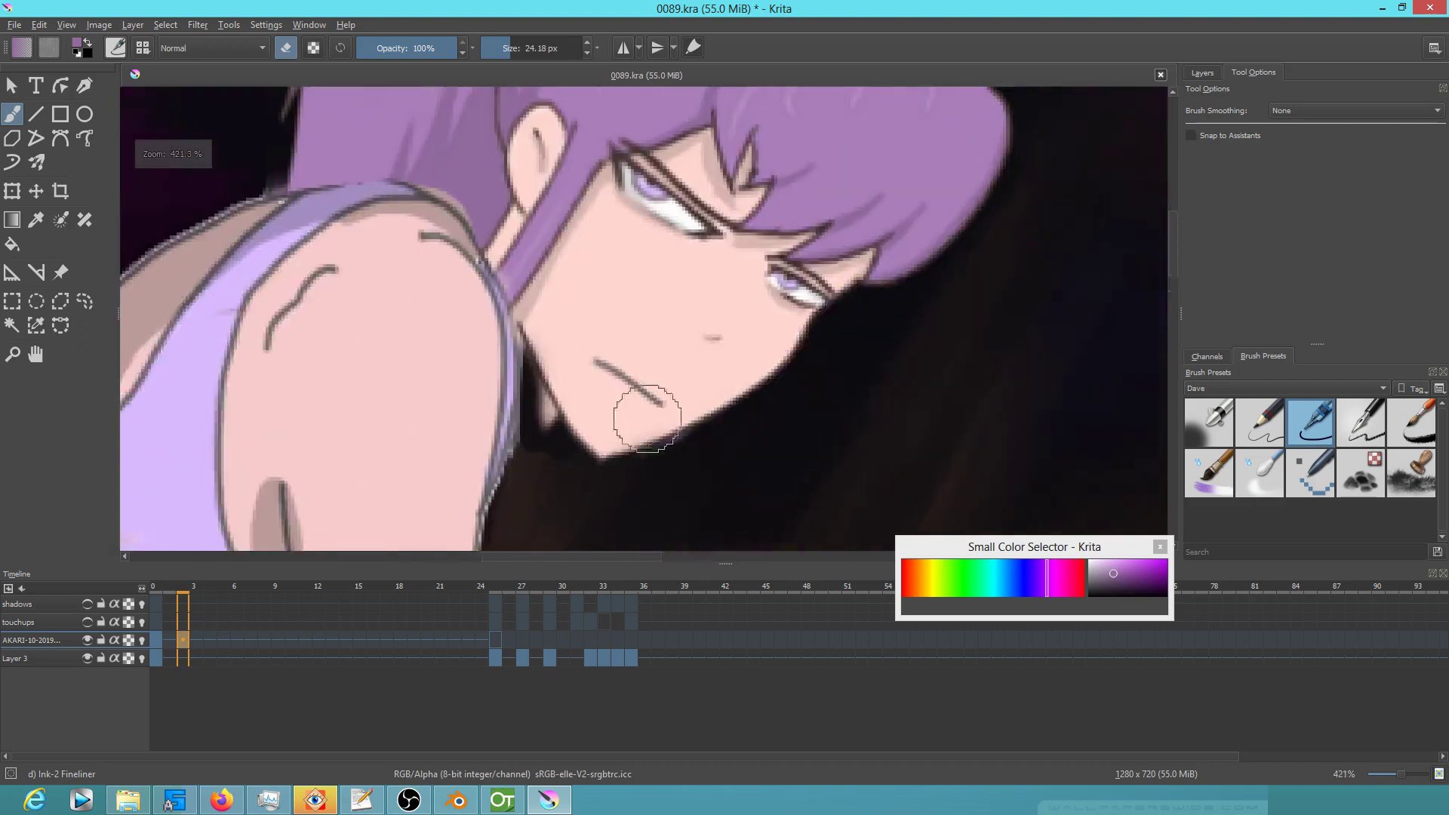
pyautogui.moveTo(568, 364); pyautogui.dragTo(550, 288)
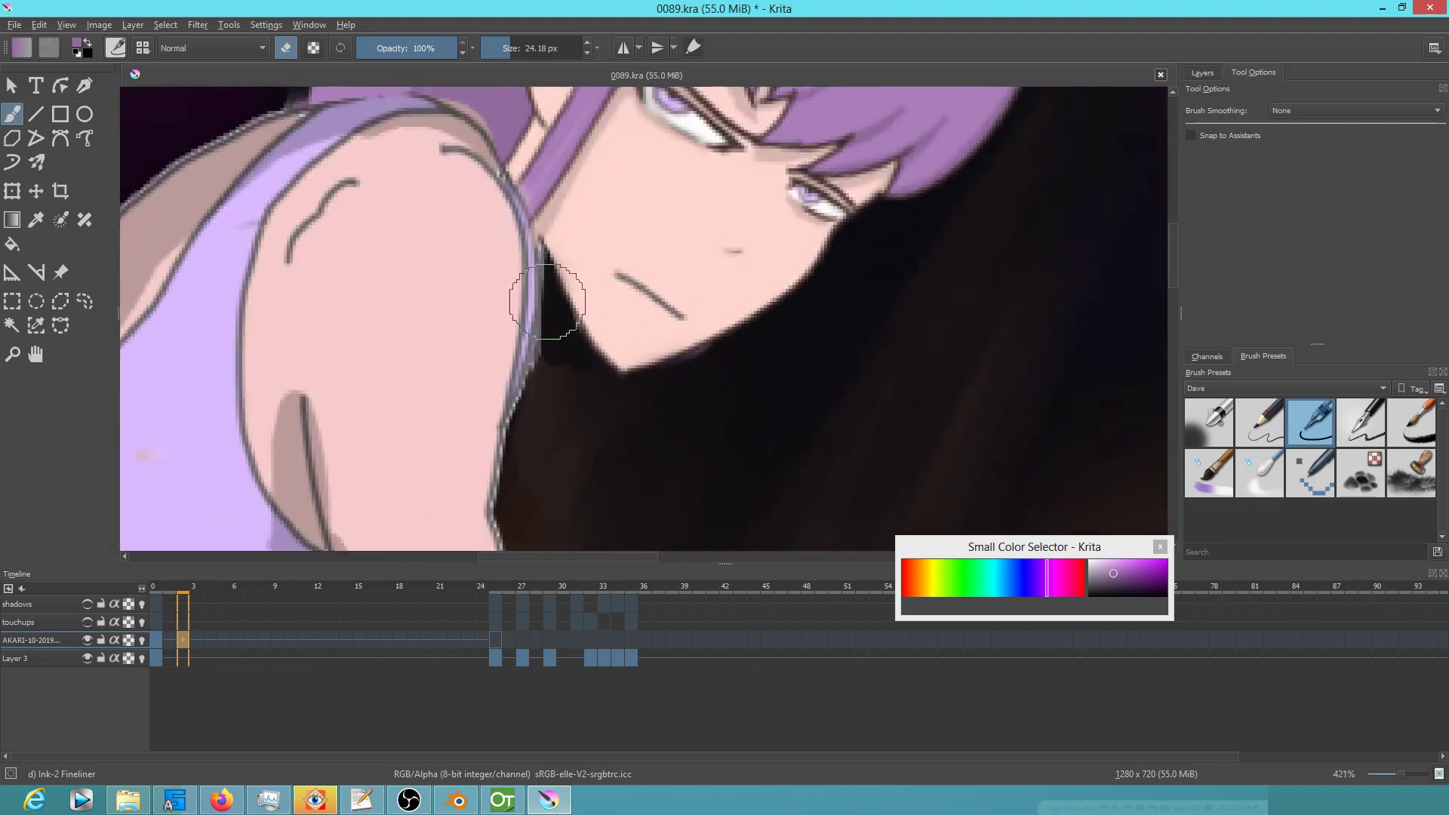
# On Layer 3, paint over the background between the shoulder and jaw with sampled dark brown
pyautogui.click(1203, 73)
pyautogui.click(1241, 223)
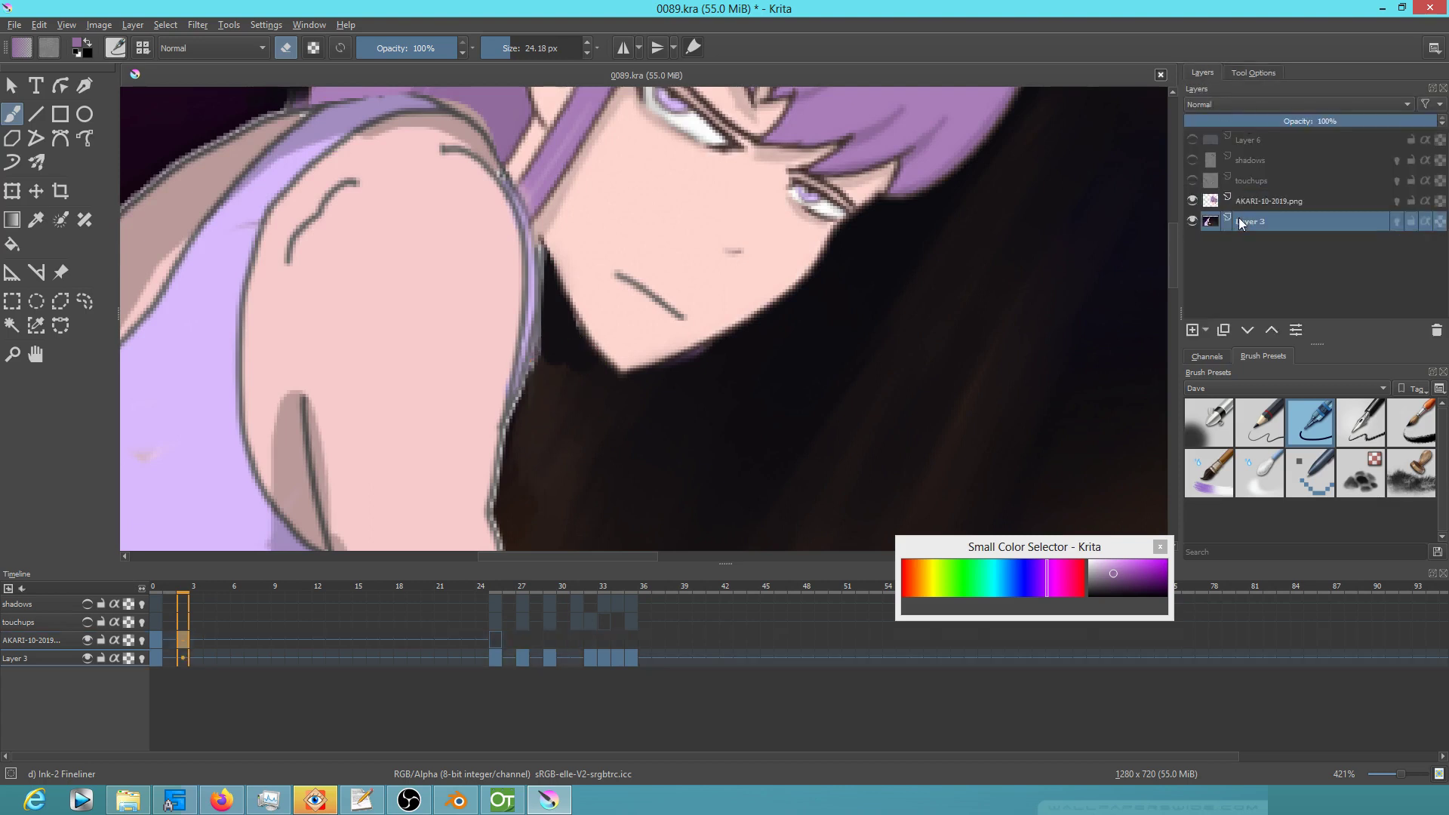
pyautogui.moveTo(549, 298); pyautogui.dragTo(563, 370)
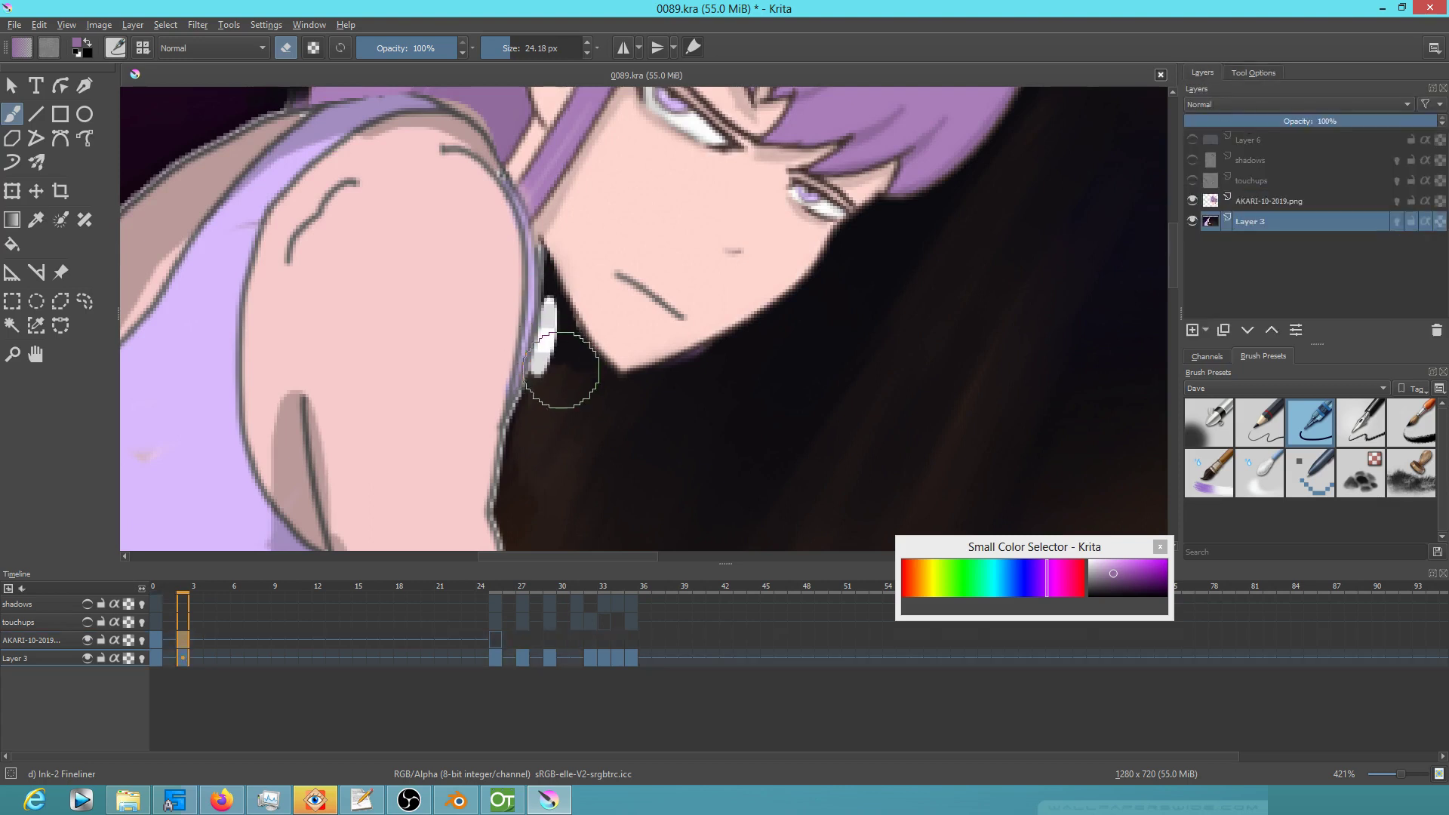
pyautogui.keyDown('ctrl'); pyautogui.click(552, 415); pyautogui.keyUp('ctrl')
pyautogui.moveTo(551, 361)
pyautogui.mouseDown()
pyautogui.moveTo(562, 315)
pyautogui.moveTo(549, 288)
pyautogui.moveTo(554, 322)
pyautogui.mouseUp()
pyautogui.moveTo(527, 408)
pyautogui.mouseDown()
pyautogui.moveTo(531, 389)
pyautogui.moveTo(521, 447)
pyautogui.mouseUp()
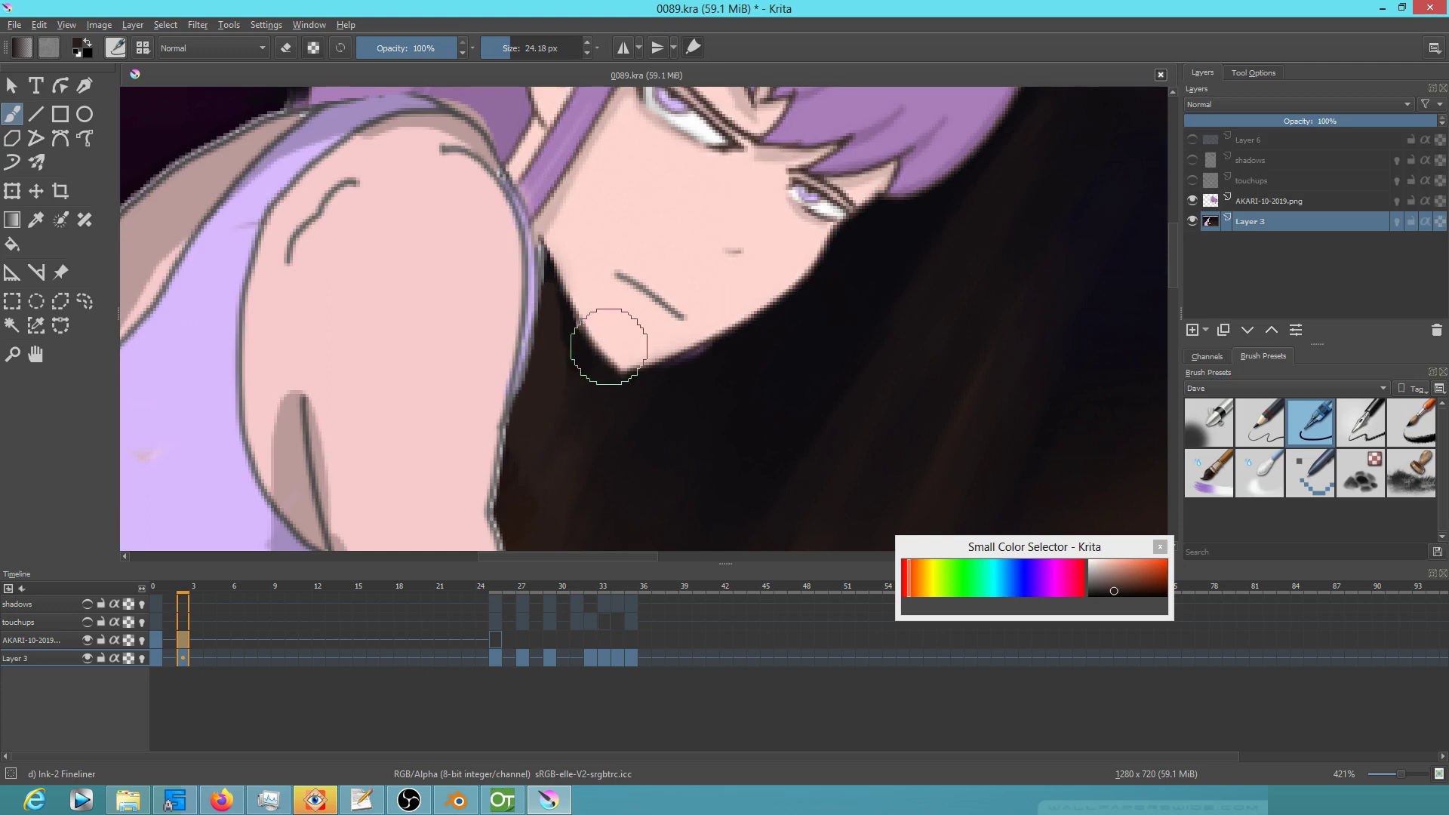
pyautogui.moveTo(616, 409)
pyautogui.mouseDown()
pyautogui.moveTo(605, 491)
pyautogui.moveTo(613, 482)
pyautogui.mouseUp()
pyautogui.moveTo(554, 351); pyautogui.dragTo(563, 396)
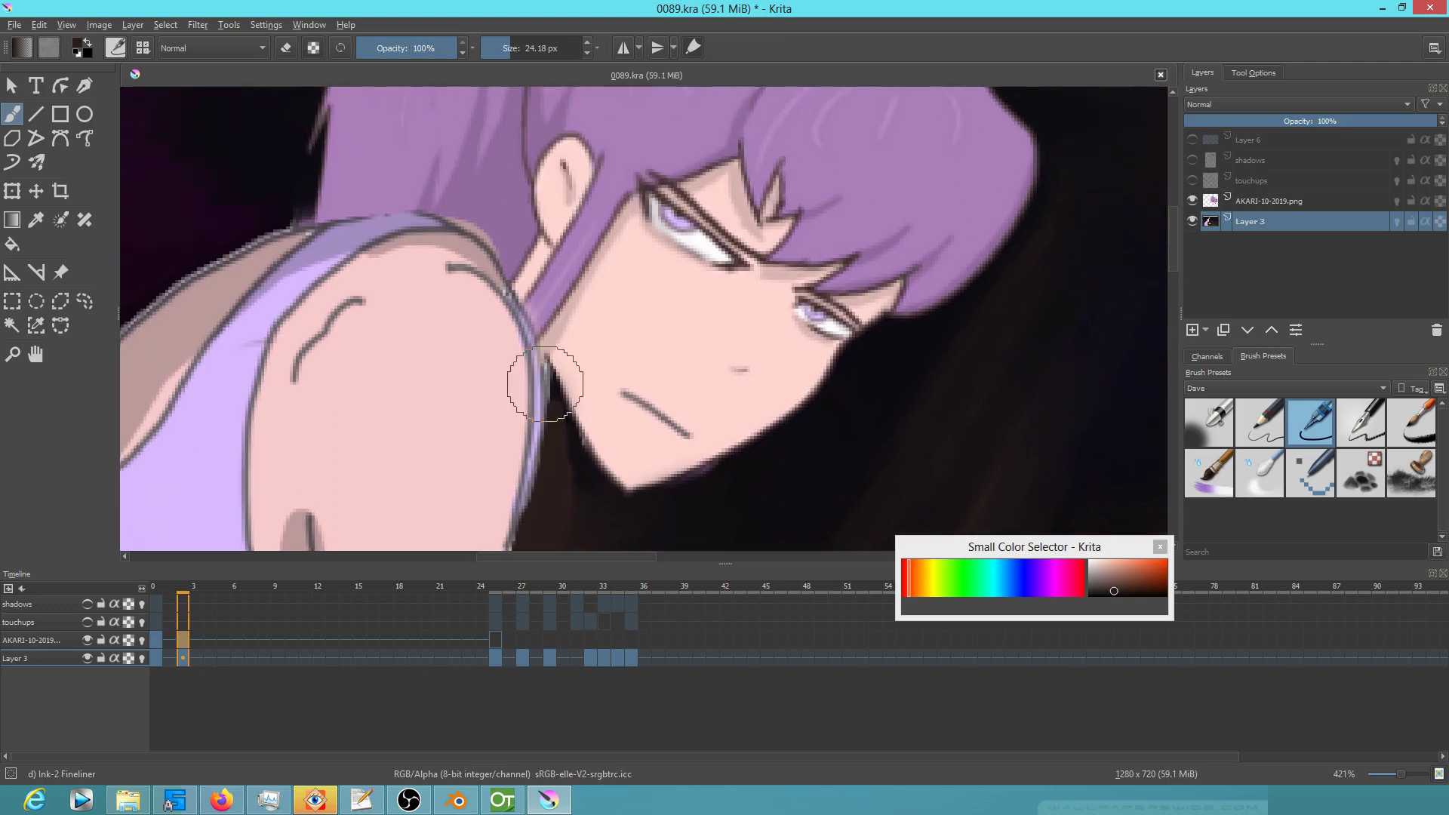
# On the AKARI-10-2019.png layer, paint over the slanted hair lock in front of the ear with sampled face skin colour
pyautogui.click(1306, 197)
pyautogui.keyDown('ctrl'); pyautogui.click(489, 202); pyautogui.keyUp('ctrl')
pyautogui.moveTo(480, 229); pyautogui.dragTo(496, 250)
pyautogui.moveTo(561, 308); pyautogui.dragTo(564, 306)
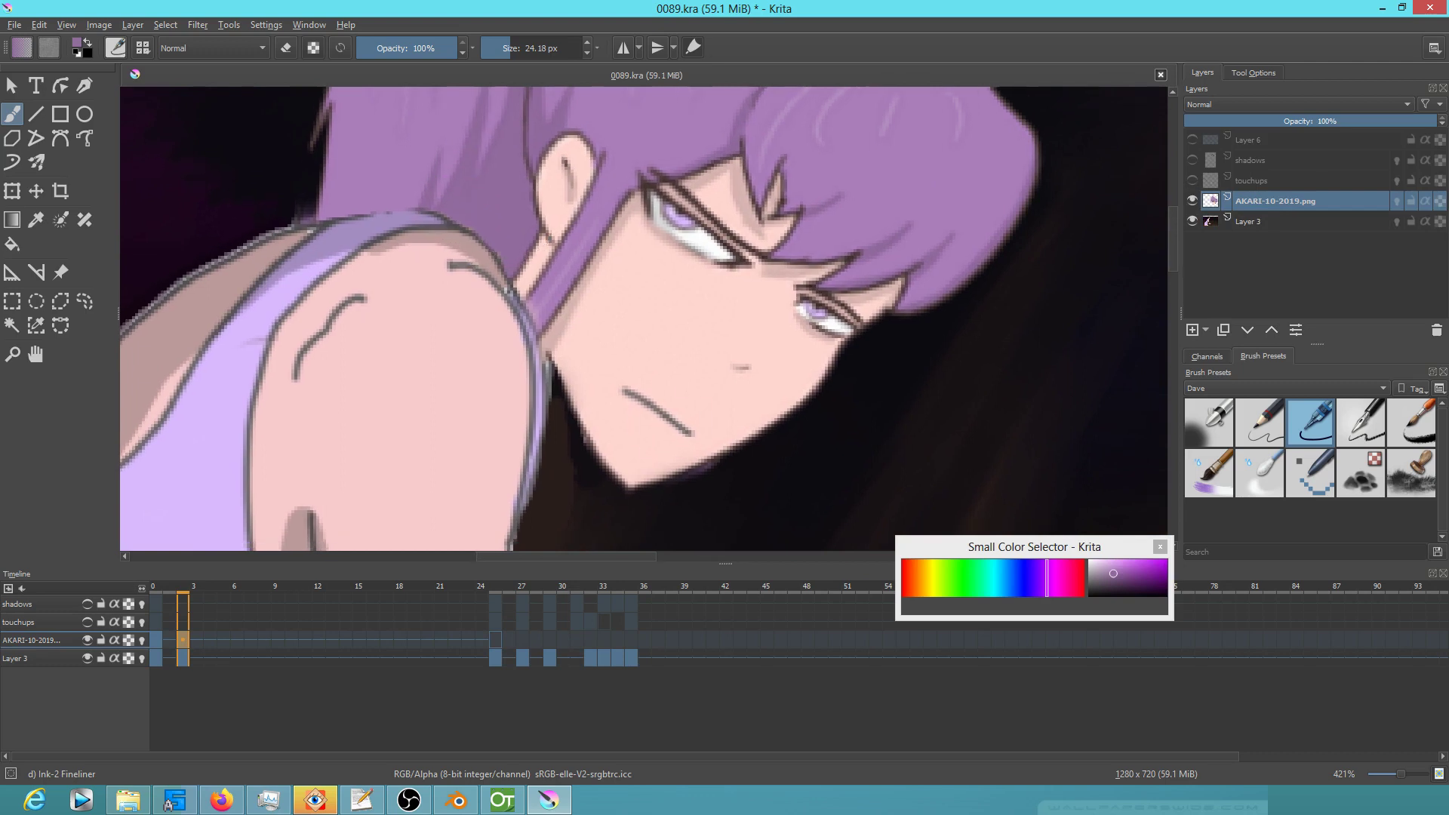
pyautogui.keyDown('ctrl'); pyautogui.click(559, 329); pyautogui.keyUp('ctrl')
pyautogui.moveTo(553, 329)
pyautogui.mouseDown()
pyautogui.moveTo(535, 306)
pyautogui.moveTo(556, 311)
pyautogui.moveTo(549, 272)
pyautogui.moveTo(558, 283)
pyautogui.moveTo(535, 270)
pyautogui.moveTo(562, 219)
pyautogui.moveTo(574, 245)
pyautogui.moveTo(585, 185)
pyautogui.moveTo(579, 330)
pyautogui.mouseUp()
pyautogui.moveTo(578, 241); pyautogui.dragTo(571, 321)
pyautogui.moveTo(571, 235)
pyautogui.mouseDown()
pyautogui.moveTo(573, 306)
pyautogui.moveTo(568, 235)
pyautogui.moveTo(571, 351)
pyautogui.mouseUp()
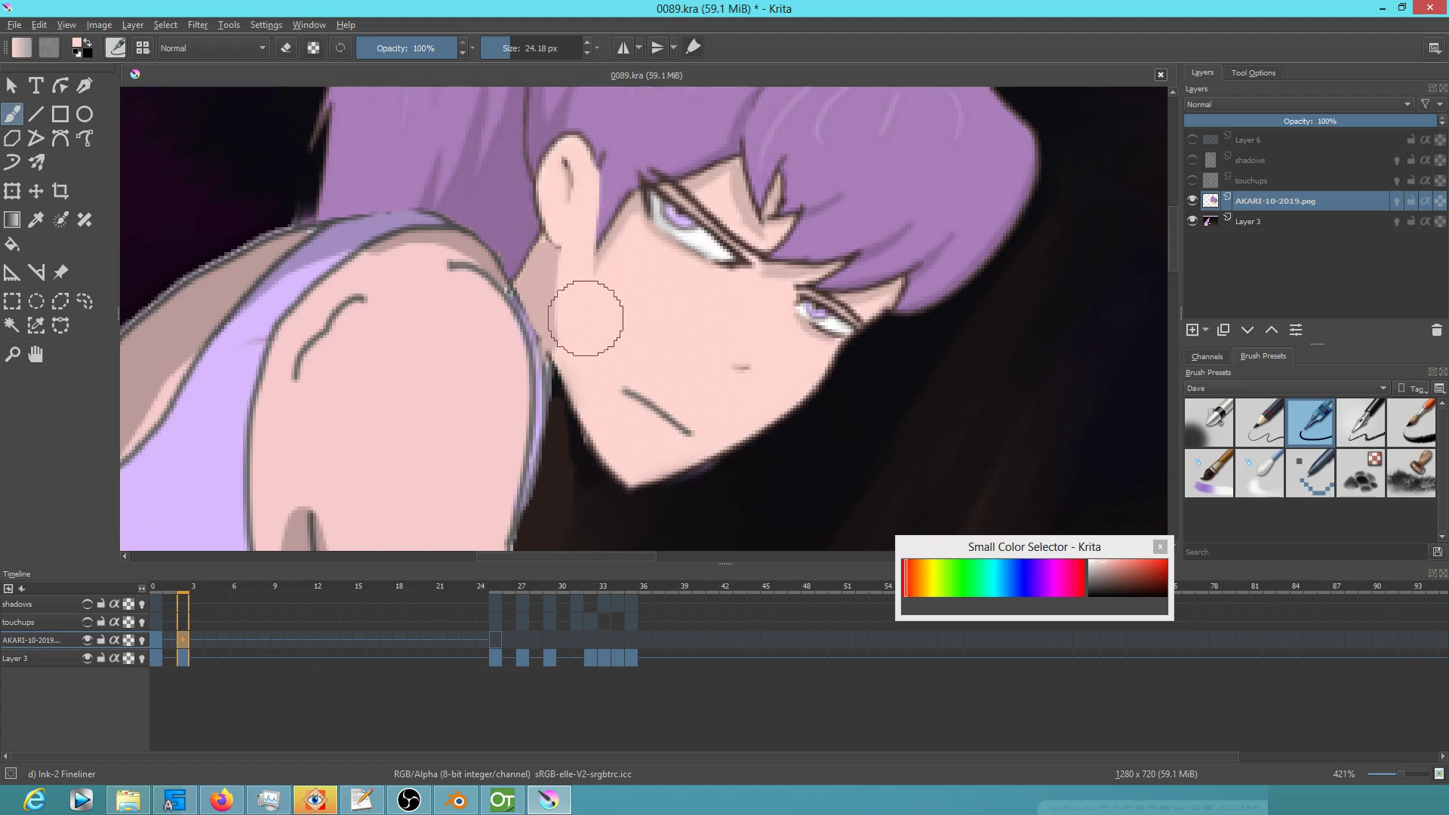
pyautogui.scroll(-4, 919, 471)
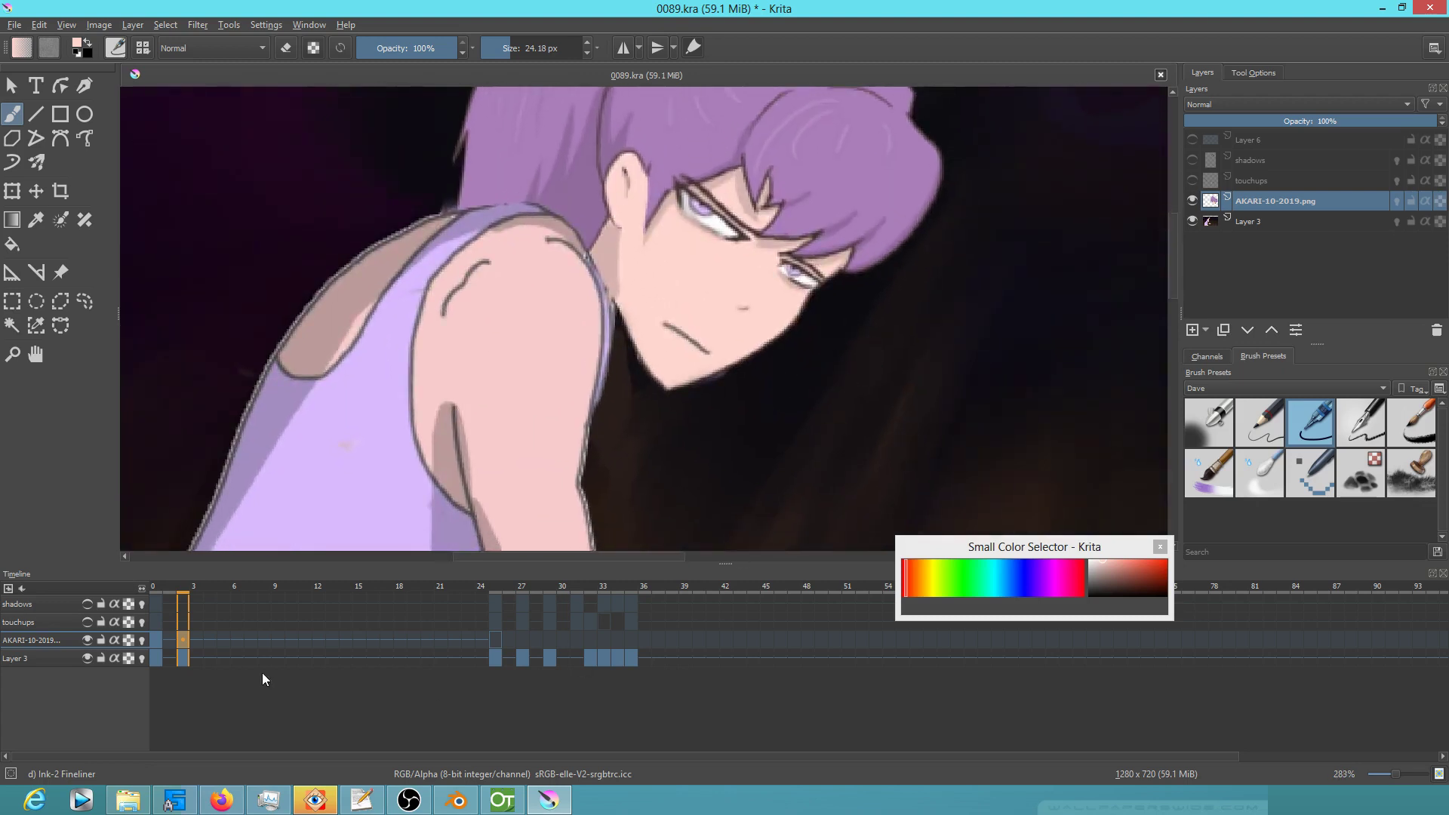
# Sample the purple of the near hair strand from the drawing on frame 0
pyautogui.moveTo(156, 586)
pyautogui.mouseDown()
pyautogui.moveTo(194, 590)
pyautogui.moveTo(182, 586)
pyautogui.mouseUp()
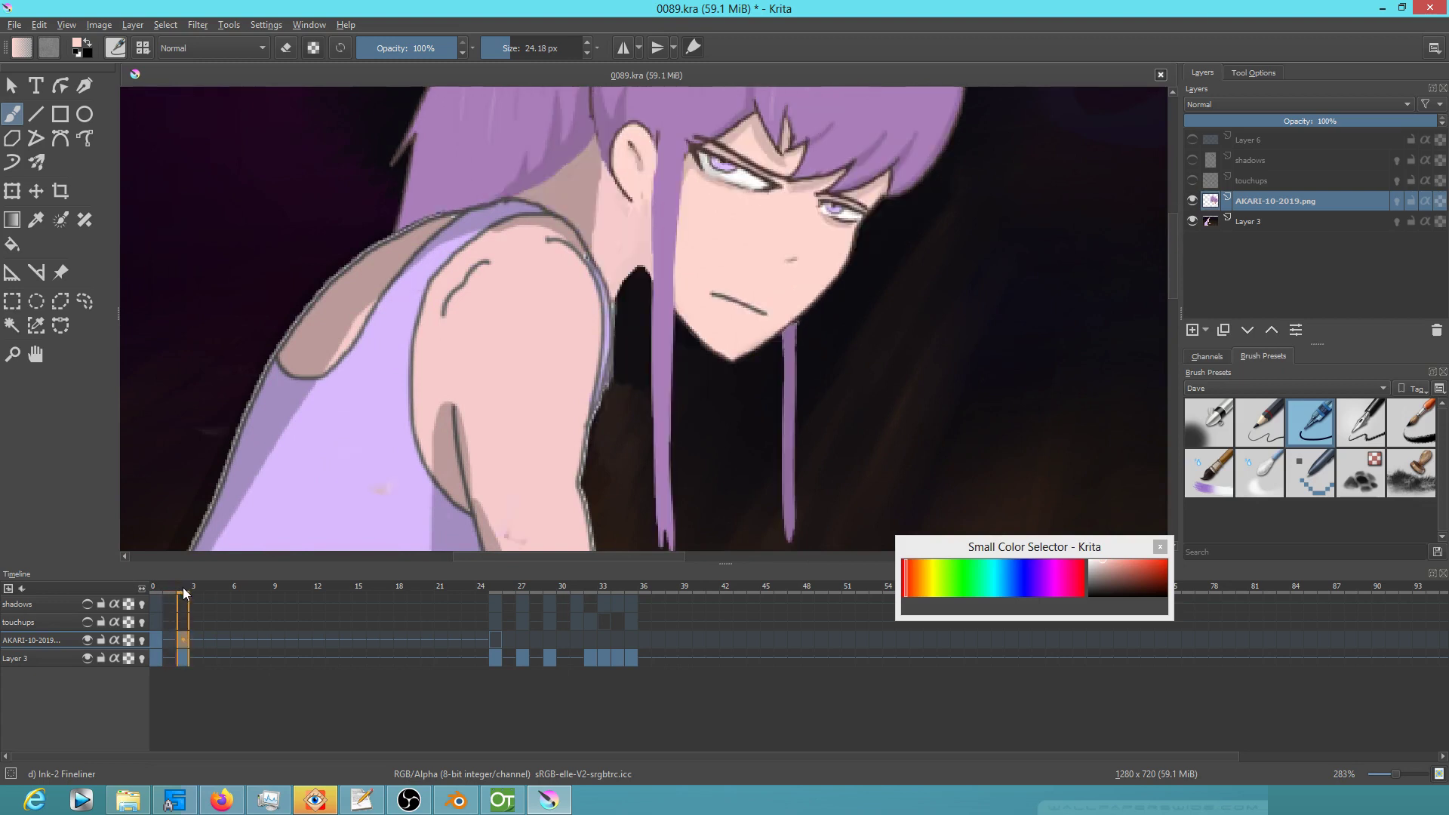
pyautogui.keyDown('ctrl'); pyautogui.click(667, 183); pyautogui.keyUp('ctrl')
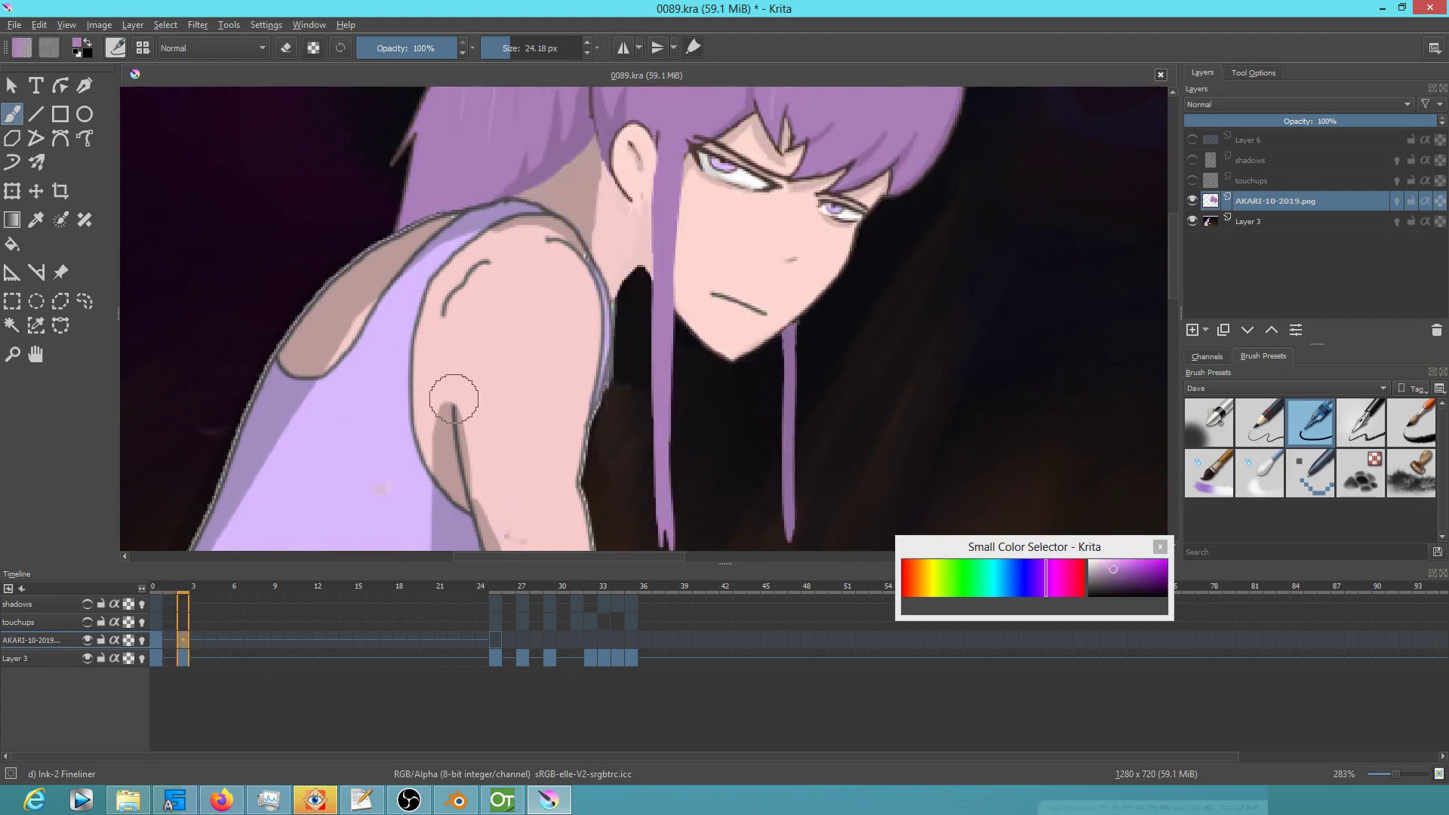
pyautogui.keyDown('ctrl'); pyautogui.click(667, 184); pyautogui.keyUp('ctrl')
pyautogui.click(184, 639)
pyautogui.moveTo(668, 143)
pyautogui.mouseDown()
pyautogui.moveTo(657, 322)
pyautogui.moveTo(687, 500)
pyautogui.mouseUp()
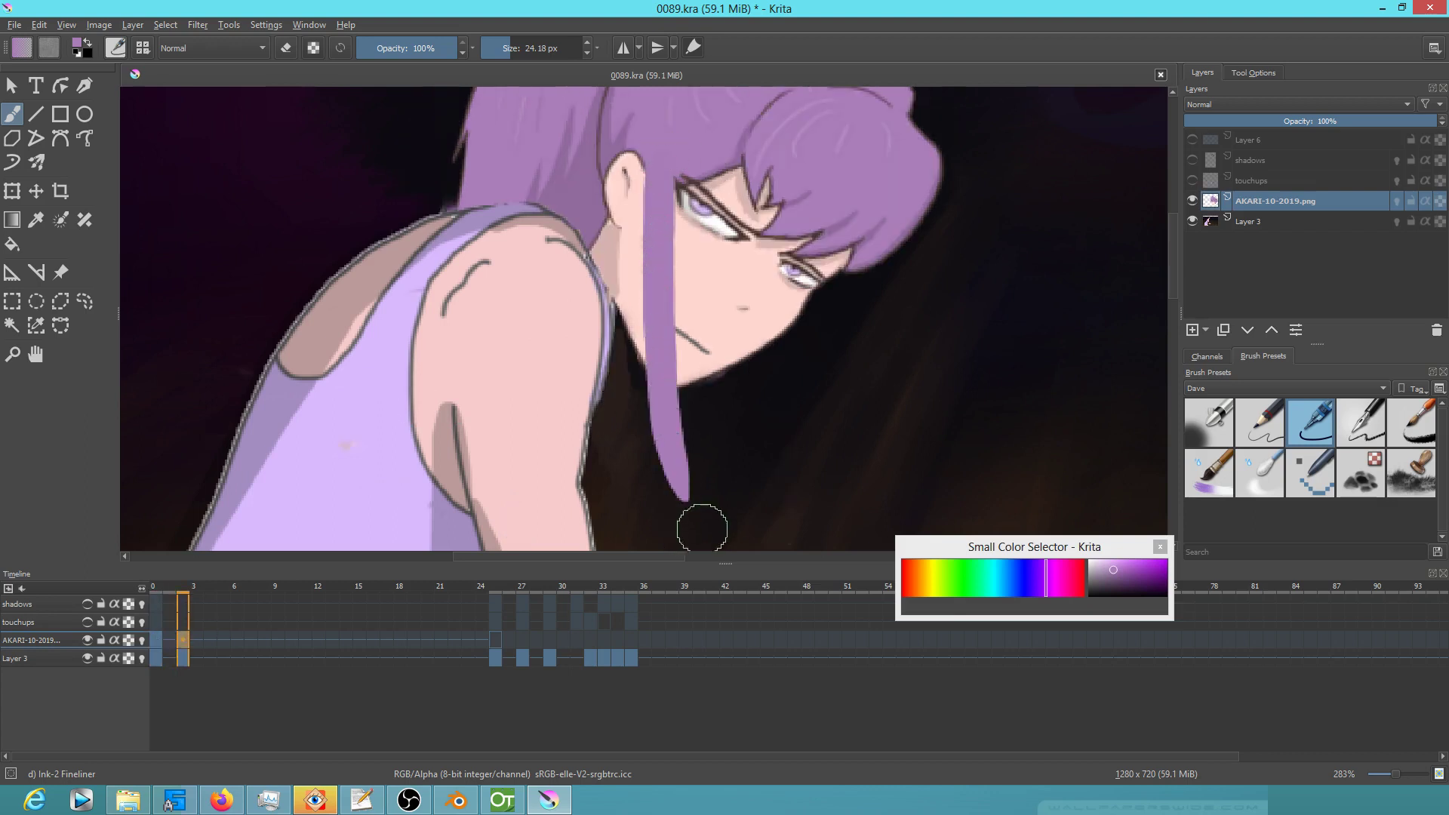
pyautogui.hotkey('ctrl', 'z')
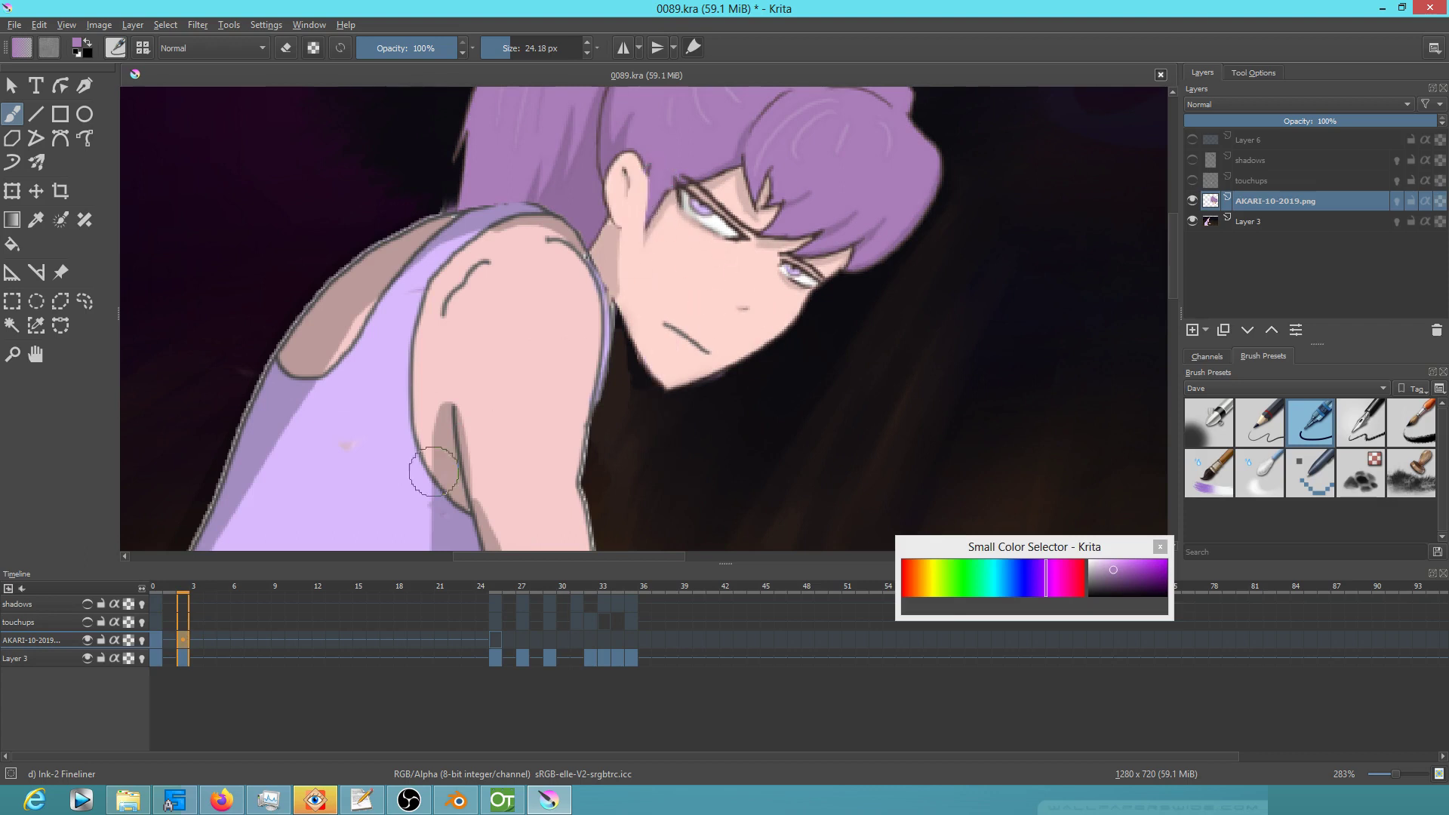
# On frame 2, paint a long curved purple strand from the ear past the chin with the brush at about 11 px
pyautogui.click(155, 640)
pyautogui.moveTo(664, 239); pyautogui.dragTo(637, 240)
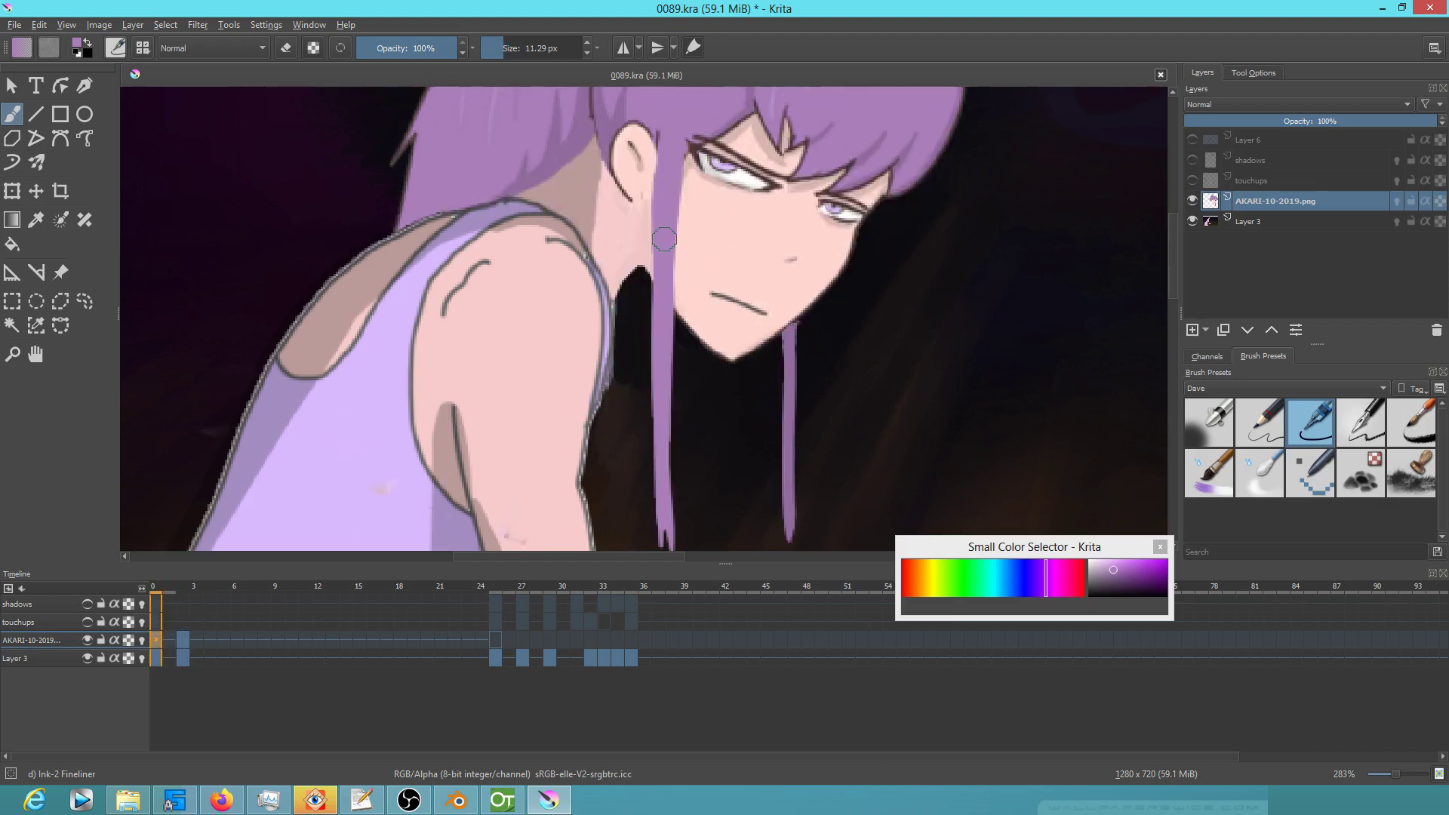
pyautogui.click(186, 626)
pyautogui.moveTo(659, 195)
pyautogui.mouseDown()
pyautogui.moveTo(645, 367)
pyautogui.moveTo(676, 526)
pyautogui.mouseUp()
pyautogui.moveTo(753, 494); pyautogui.dragTo(699, 347)
pyautogui.moveTo(610, 338); pyautogui.dragTo(634, 419)
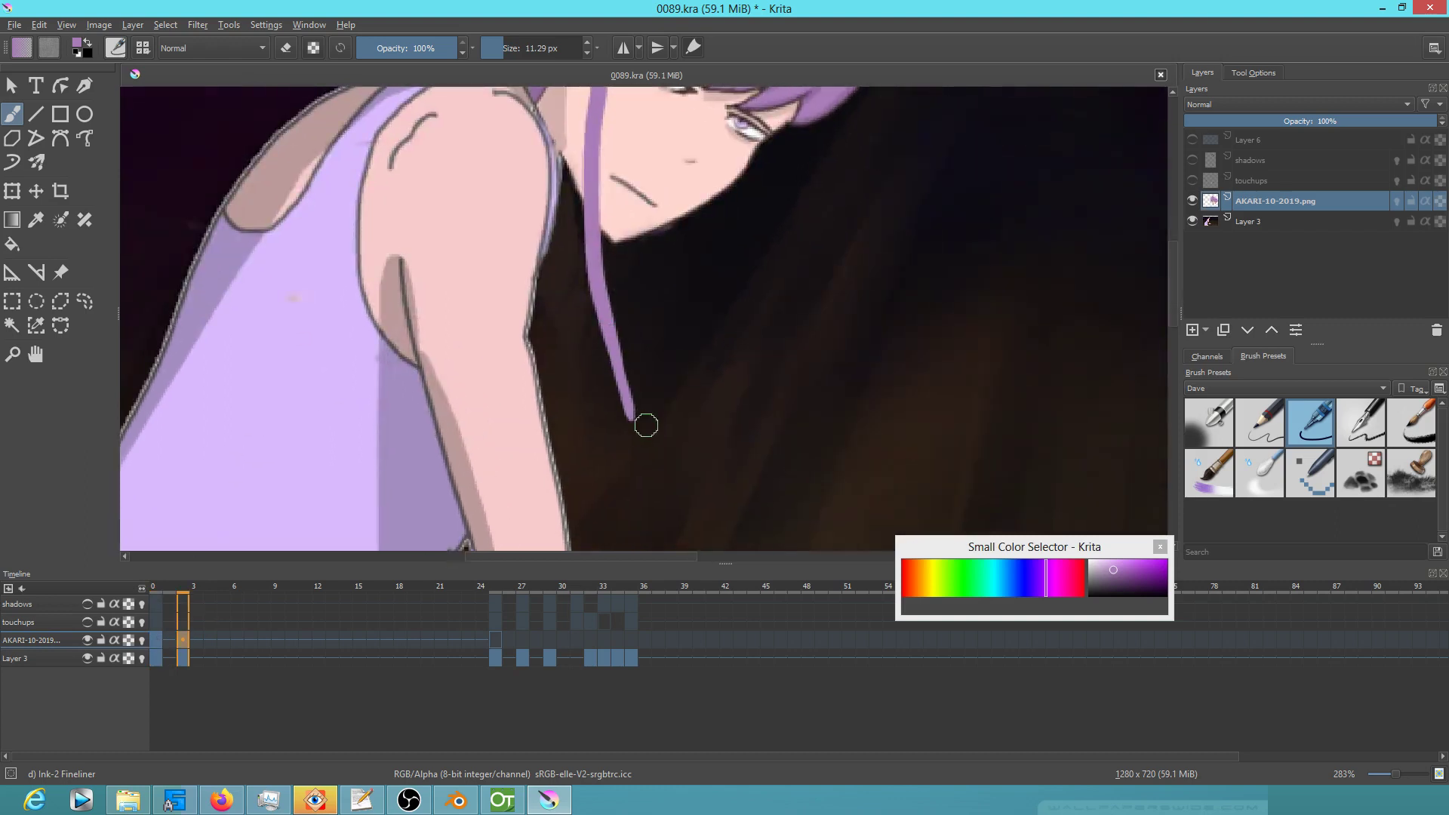
pyautogui.moveTo(659, 351); pyautogui.dragTo(672, 414)
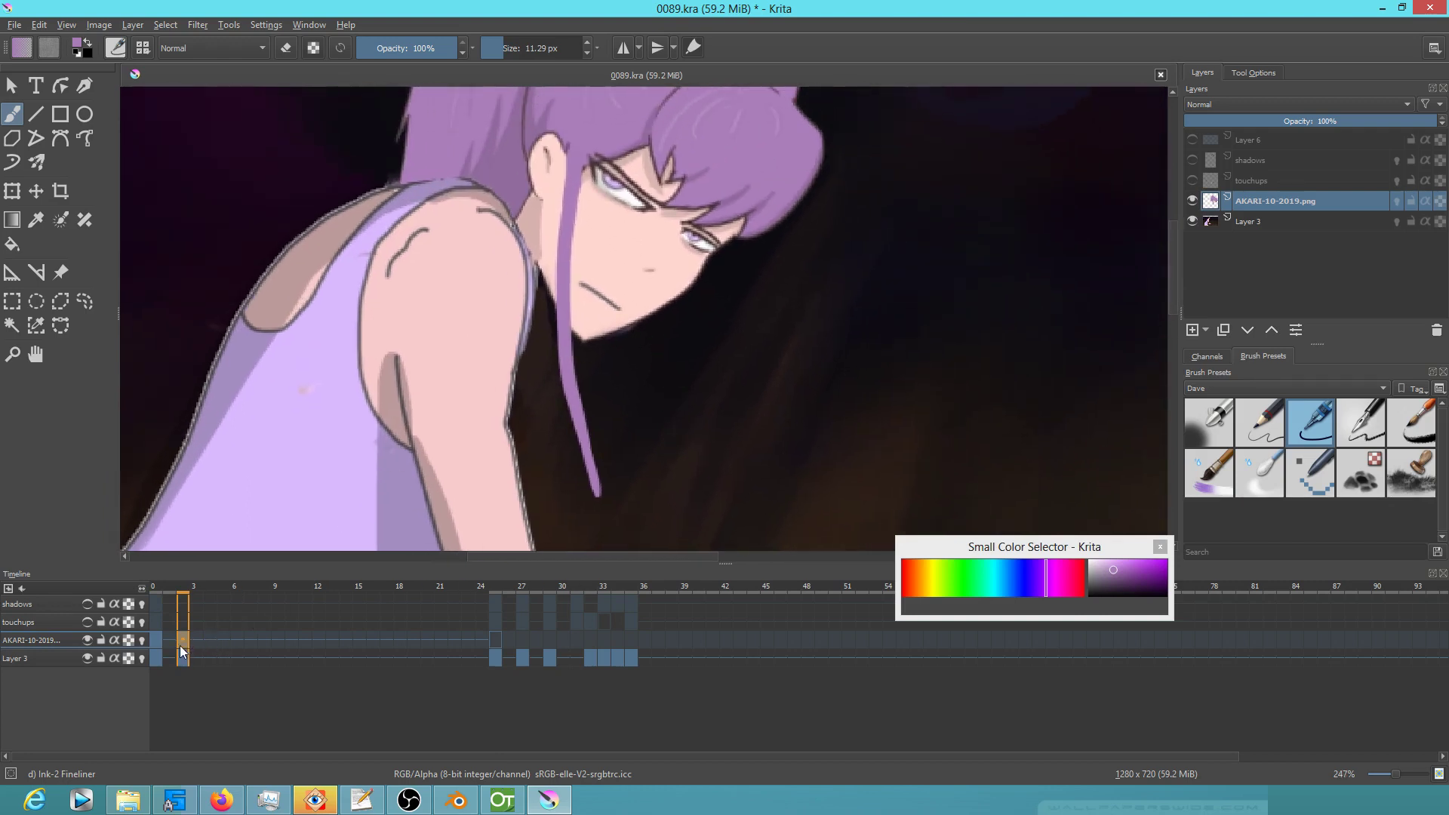
# Copy the frame 2 head drawing to frame 4 and use Liquify at size 96.79 to push the hanging strand straighter
pyautogui.moveTo(212, 632); pyautogui.dragTo(205, 636)
pyautogui.hotkey('ctrl', 't')
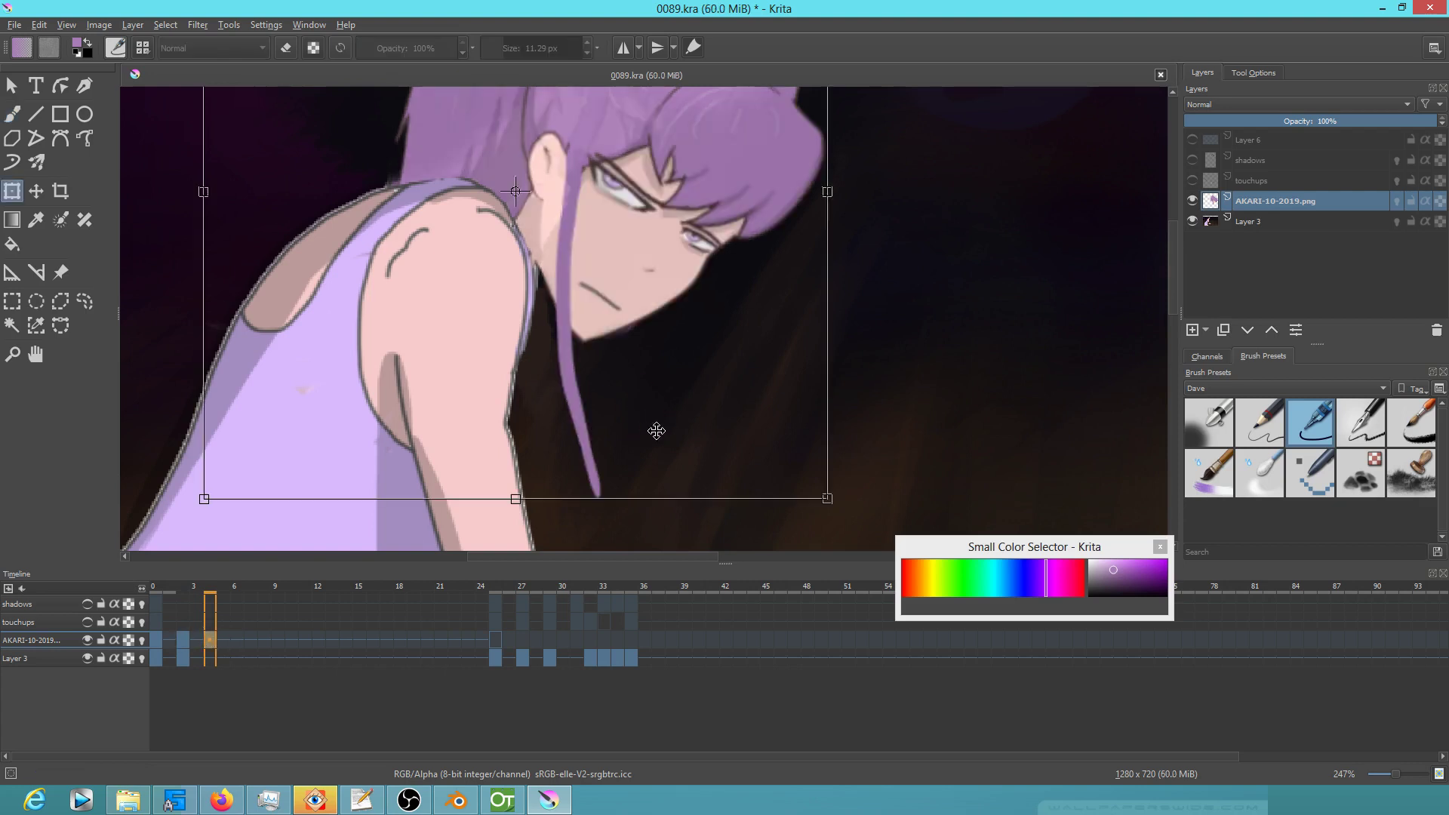
pyautogui.click(1252, 73)
pyautogui.click(1275, 110)
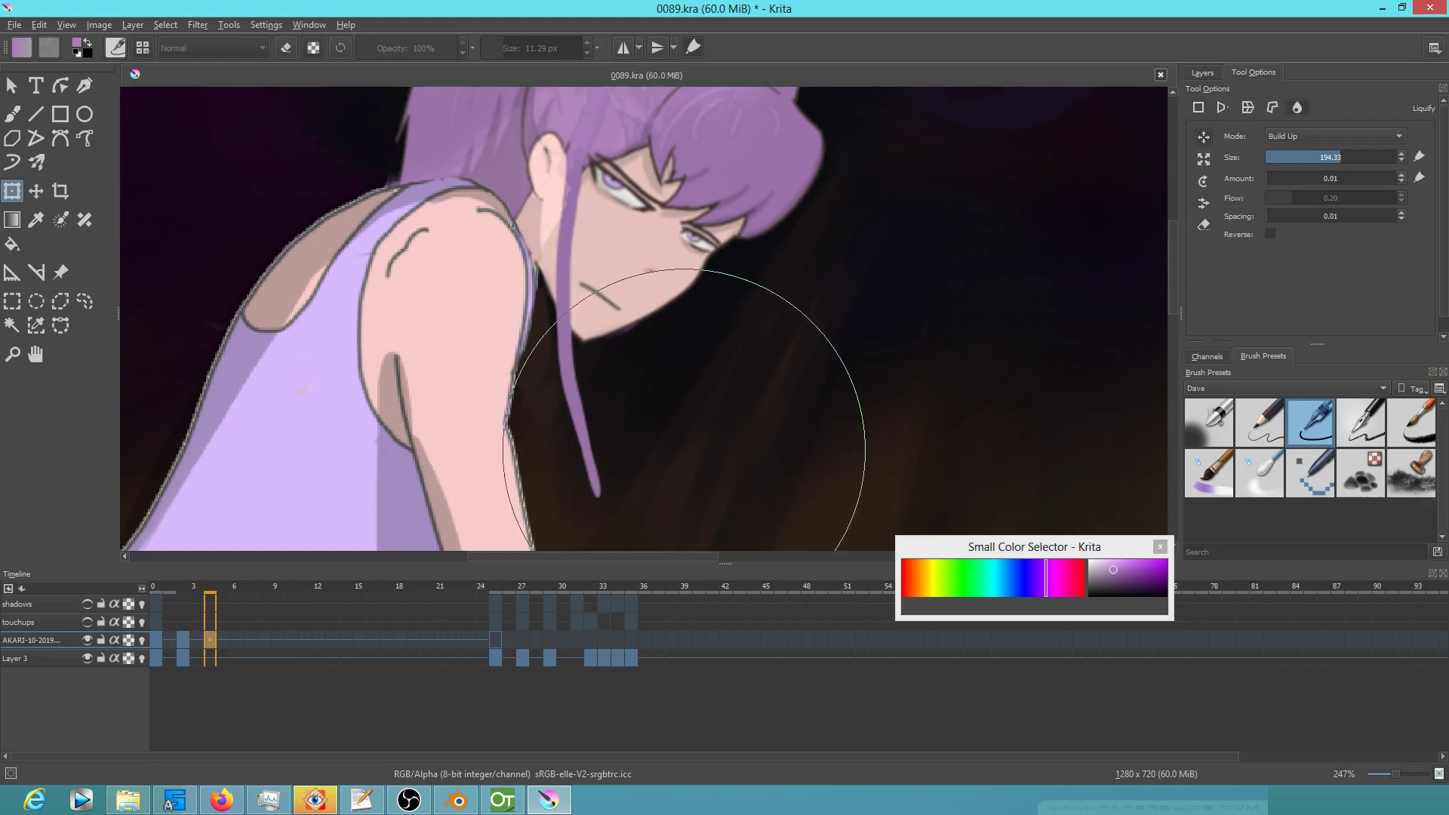
pyautogui.moveTo(765, 419)
pyautogui.mouseDown()
pyautogui.moveTo(647, 472)
pyautogui.moveTo(695, 441)
pyautogui.moveTo(603, 465)
pyautogui.moveTo(656, 502)
pyautogui.moveTo(641, 517)
pyautogui.moveTo(659, 532)
pyautogui.moveTo(631, 536)
pyautogui.moveTo(615, 499)
pyautogui.mouseUp()
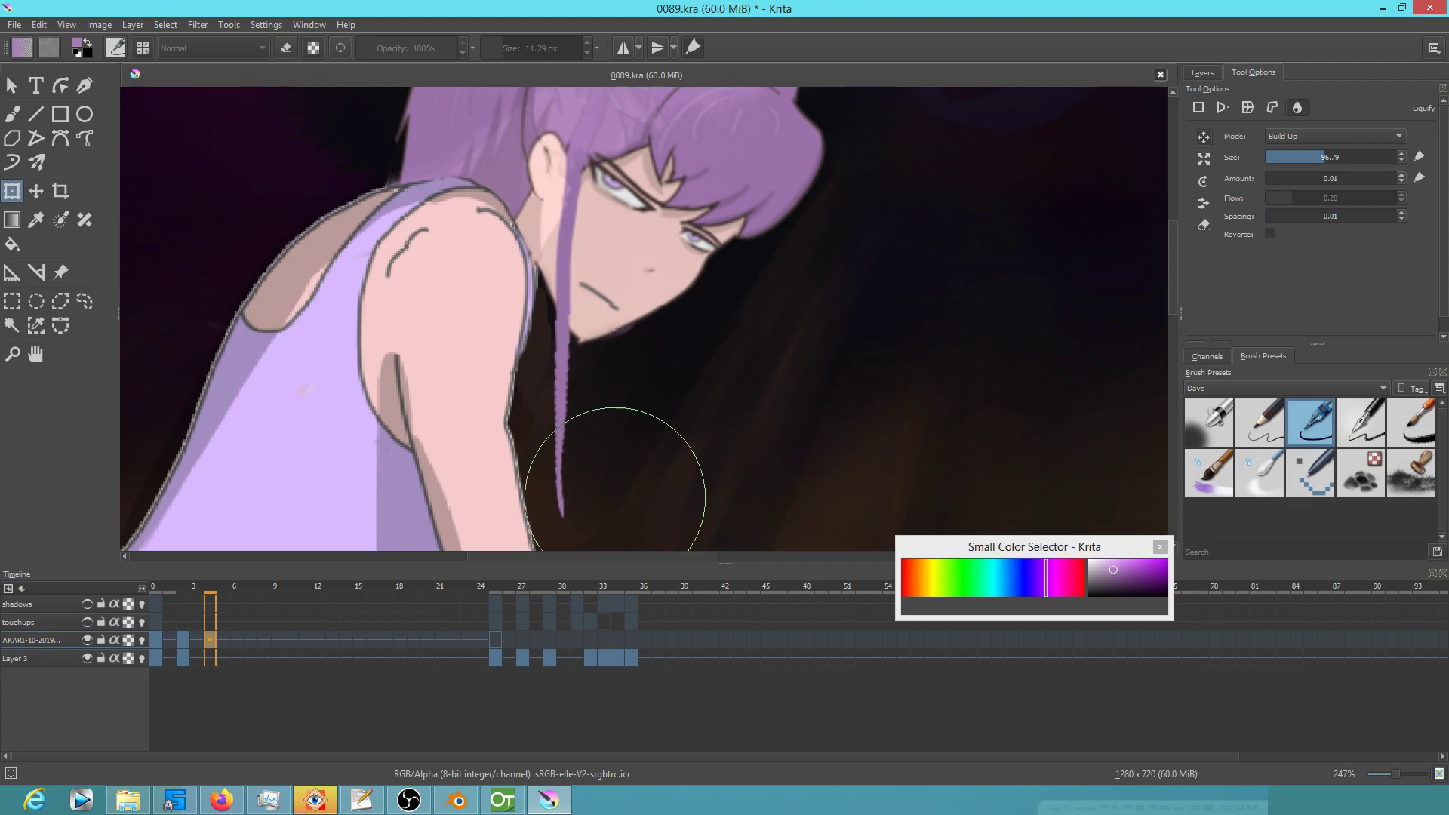
# Play the animation from frame 0 and compare the head drawings on frames 0 and 2
pyautogui.click(155, 643)
pyautogui.scroll(-2, 424, 477)
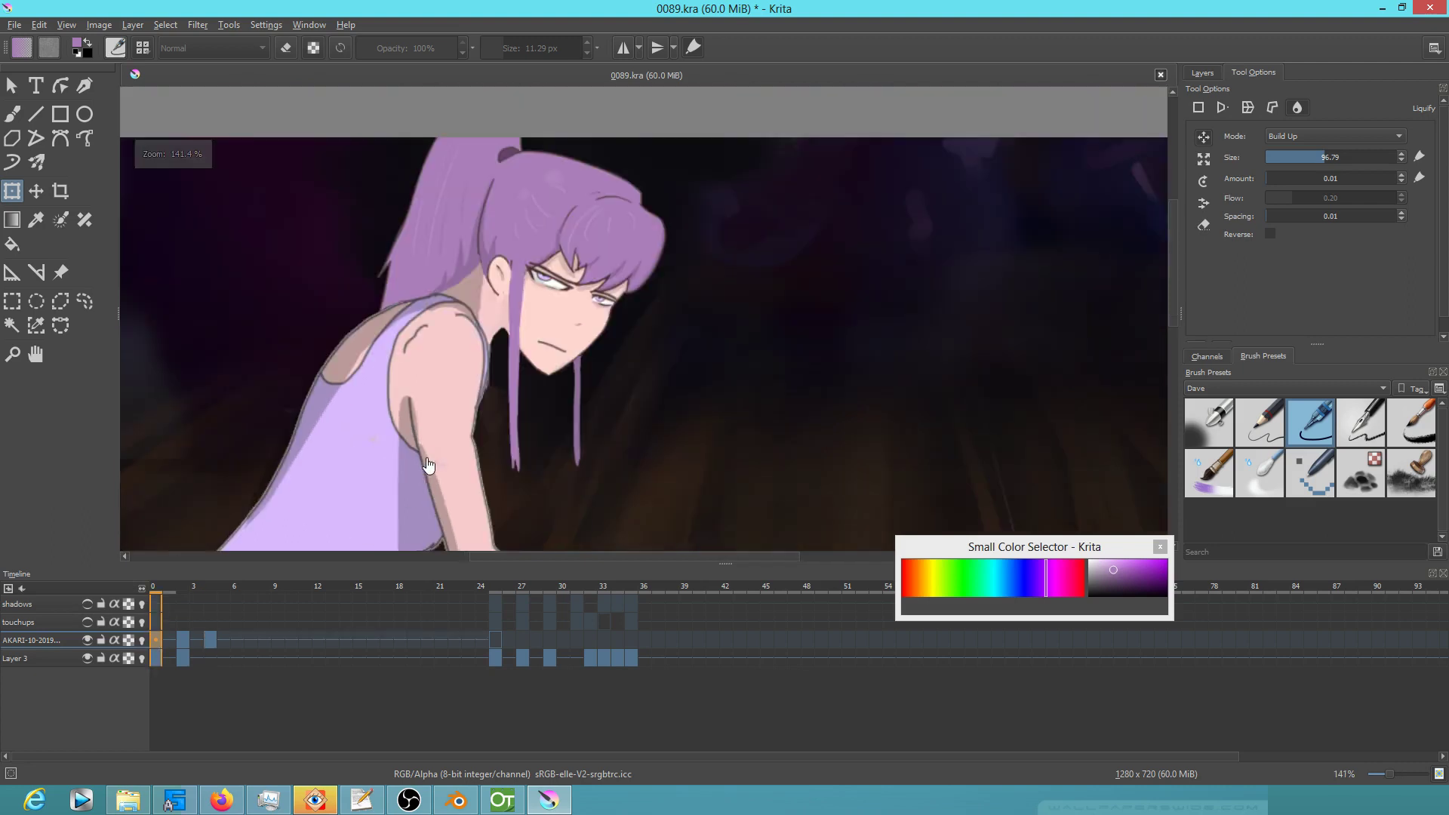
pyautogui.press('space')
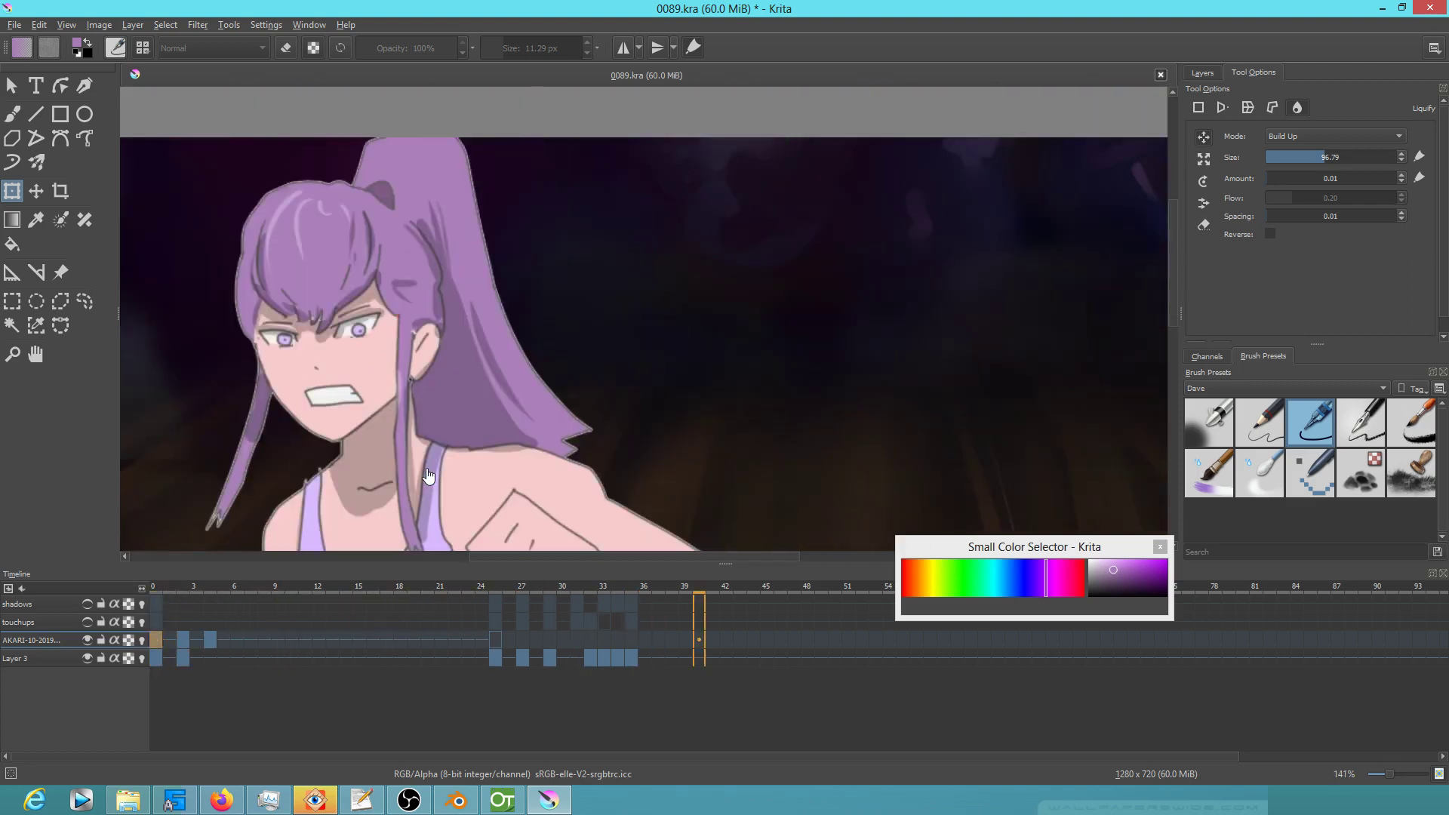
pyautogui.press('space')
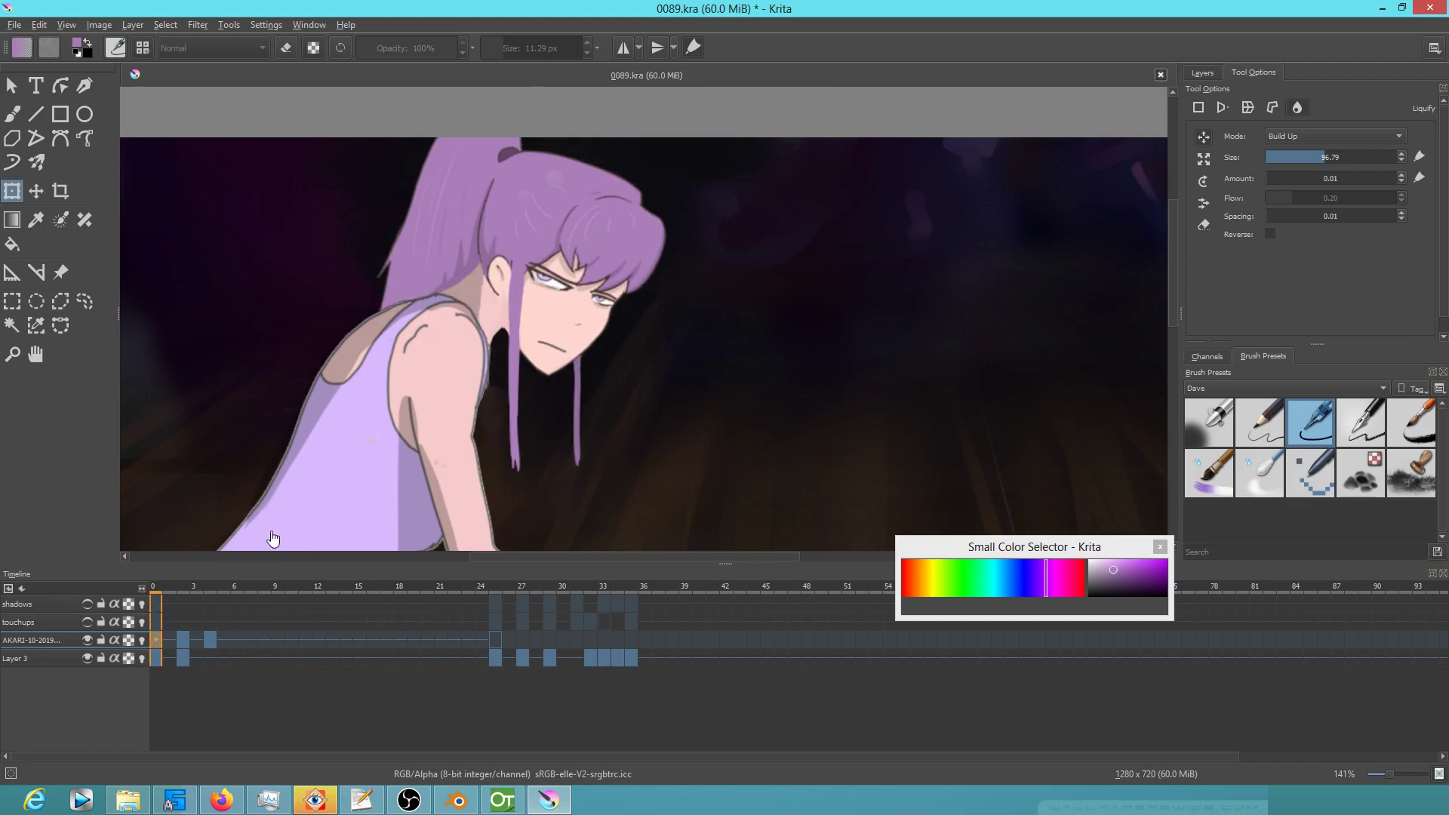
pyautogui.click(185, 639)
pyautogui.click(157, 640)
pyautogui.click(185, 640)
# On frame 2, paint over the lower eyelid outlines with sampled face skin colour using the Ink-2 Fineliner at 6 px
pyautogui.scroll(3, 562, 406)
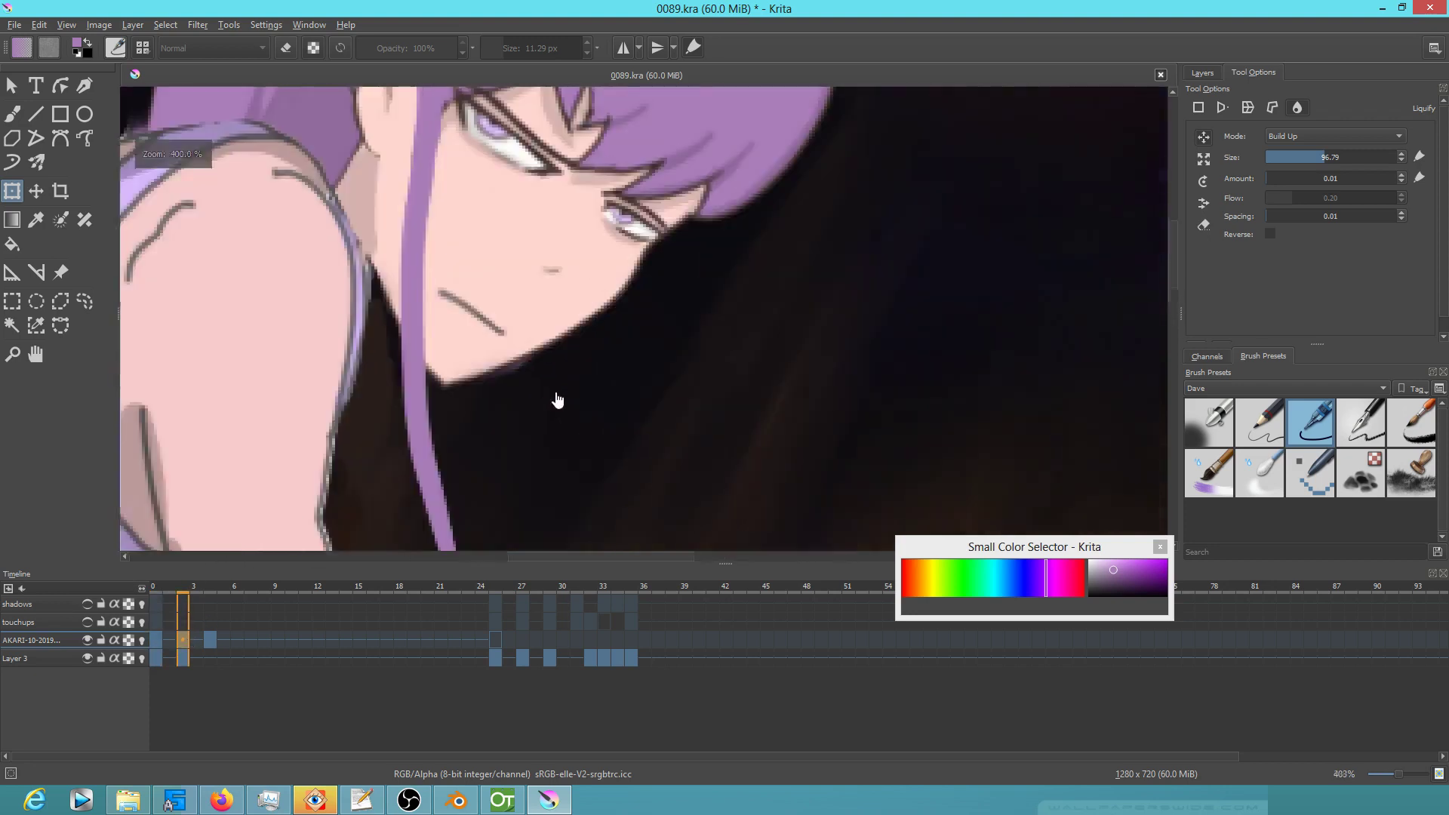
pyautogui.scroll(1, 558, 473)
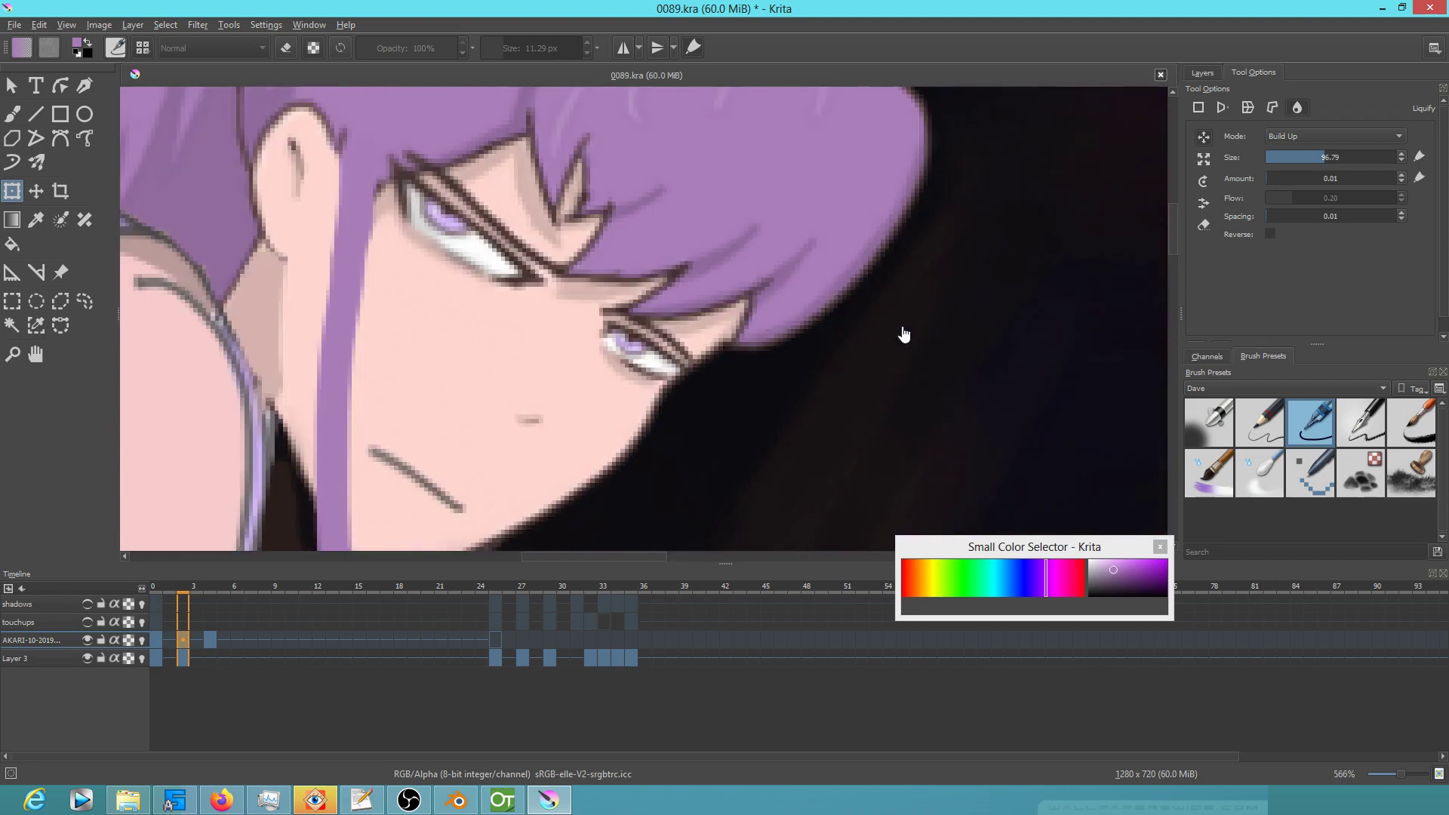
pyautogui.click(1343, 427)
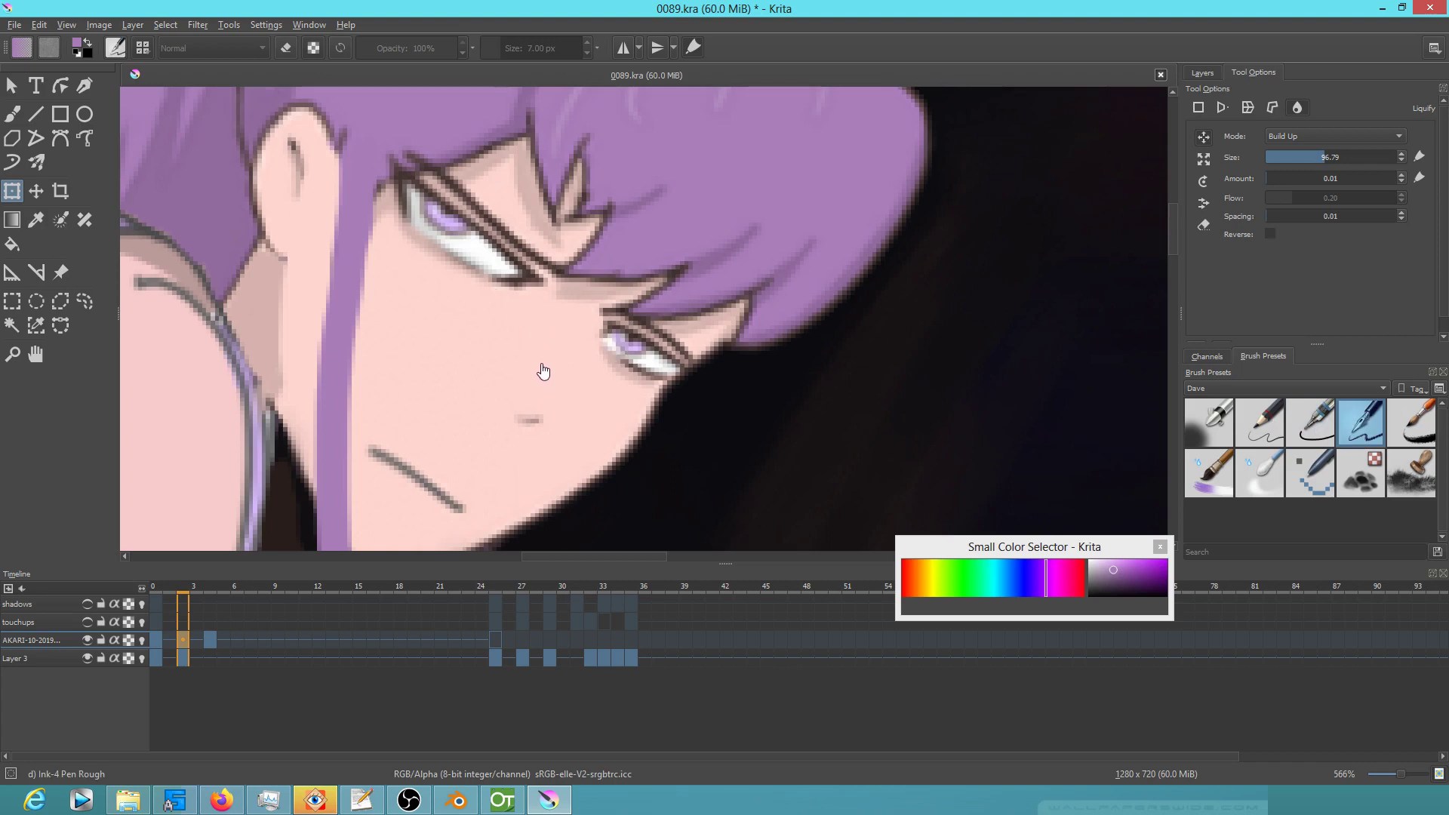
pyautogui.press('b')
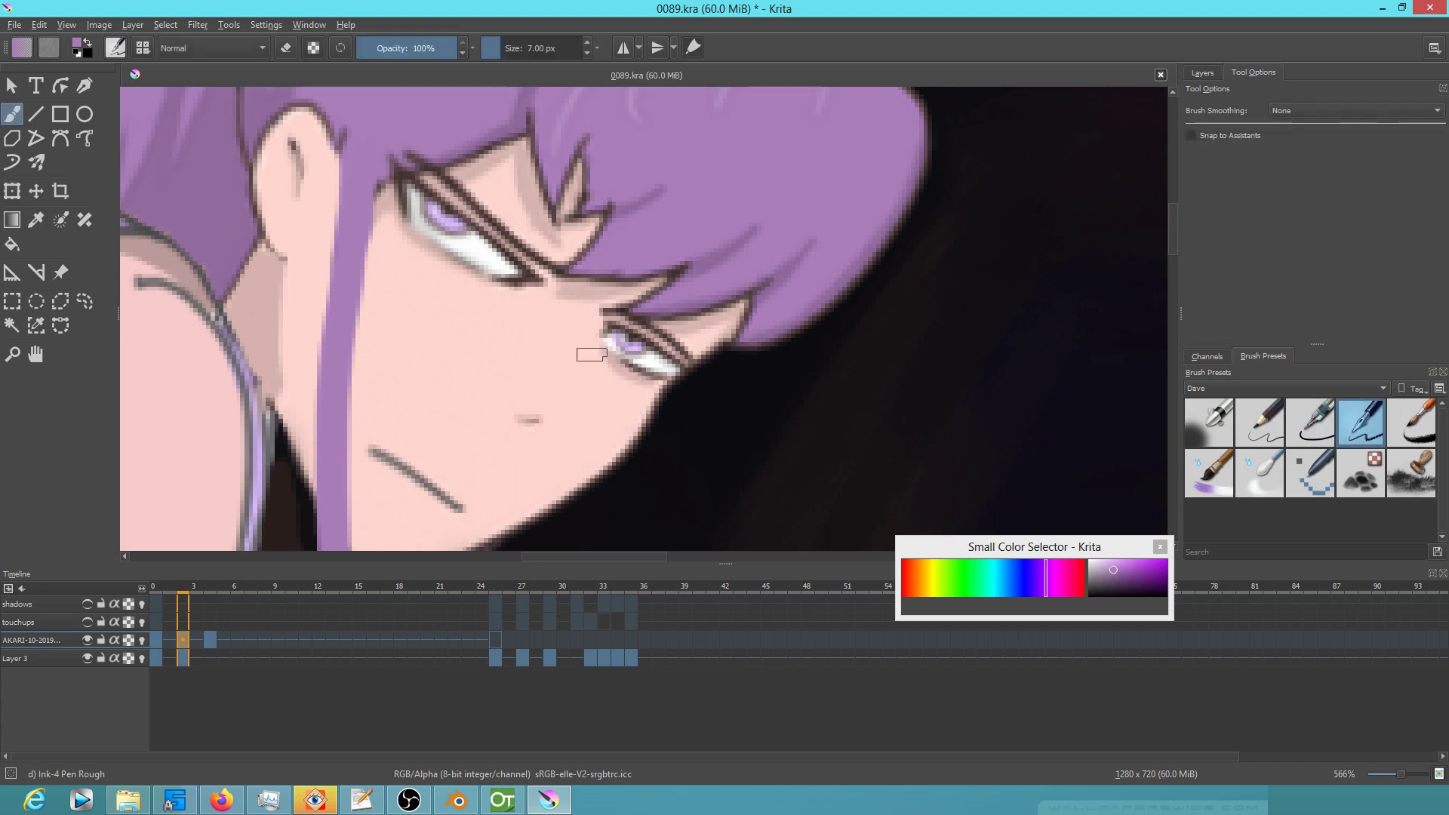
pyautogui.click(1309, 424)
pyautogui.keyDown('ctrl'); pyautogui.click(492, 347); pyautogui.keyUp('ctrl')
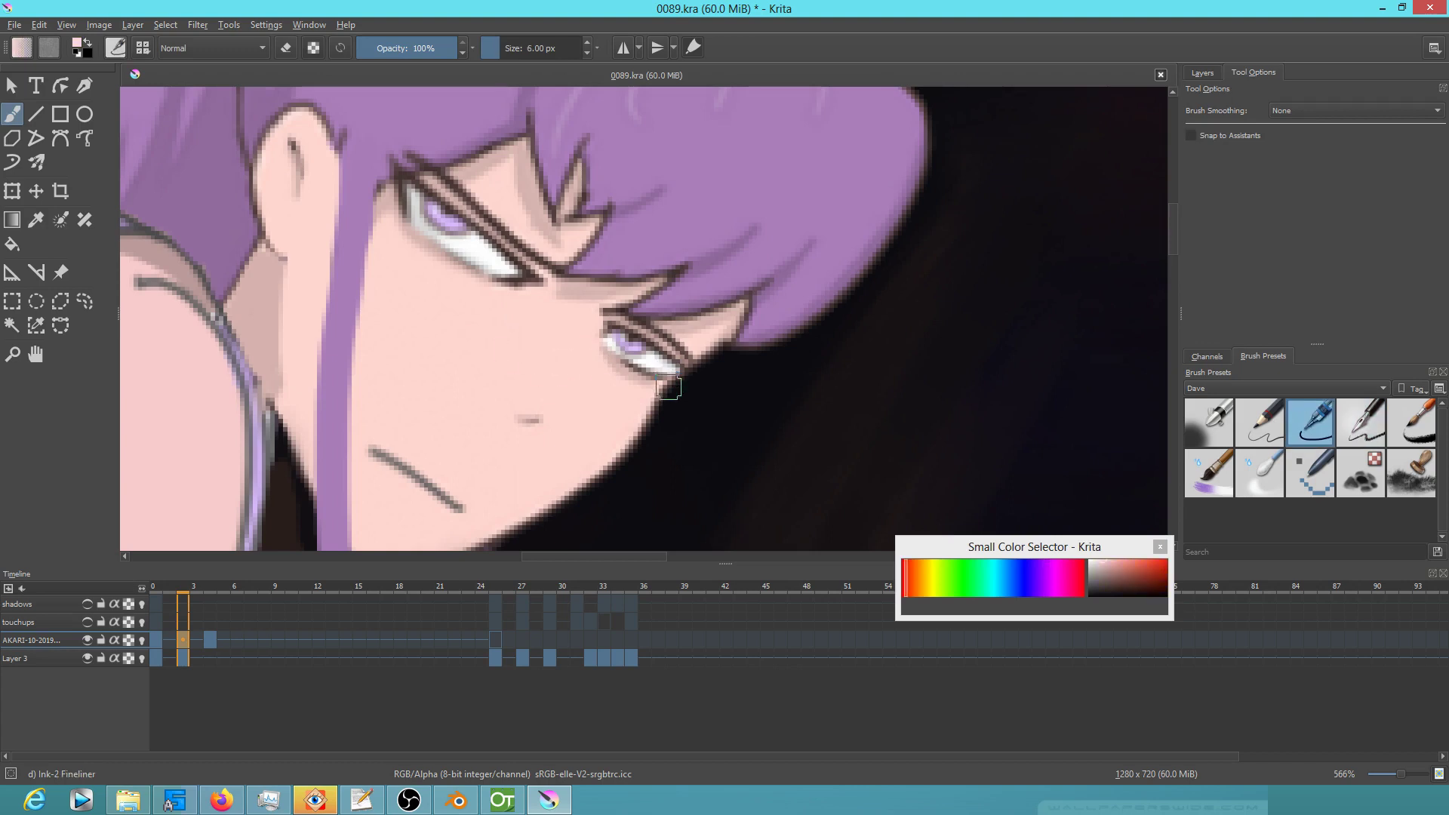
pyautogui.moveTo(705, 382); pyautogui.dragTo(721, 318)
pyautogui.moveTo(425, 429)
pyautogui.mouseDown()
pyautogui.moveTo(506, 414)
pyautogui.moveTo(428, 423)
pyautogui.moveTo(512, 399)
pyautogui.moveTo(406, 426)
pyautogui.moveTo(532, 392)
pyautogui.moveTo(399, 427)
pyautogui.moveTo(540, 391)
pyautogui.mouseUp()
pyautogui.moveTo(684, 370); pyautogui.dragTo(636, 368)
pyautogui.moveTo(690, 361)
pyautogui.mouseDown()
pyautogui.moveTo(650, 367)
pyautogui.moveTo(688, 355)
pyautogui.mouseUp()
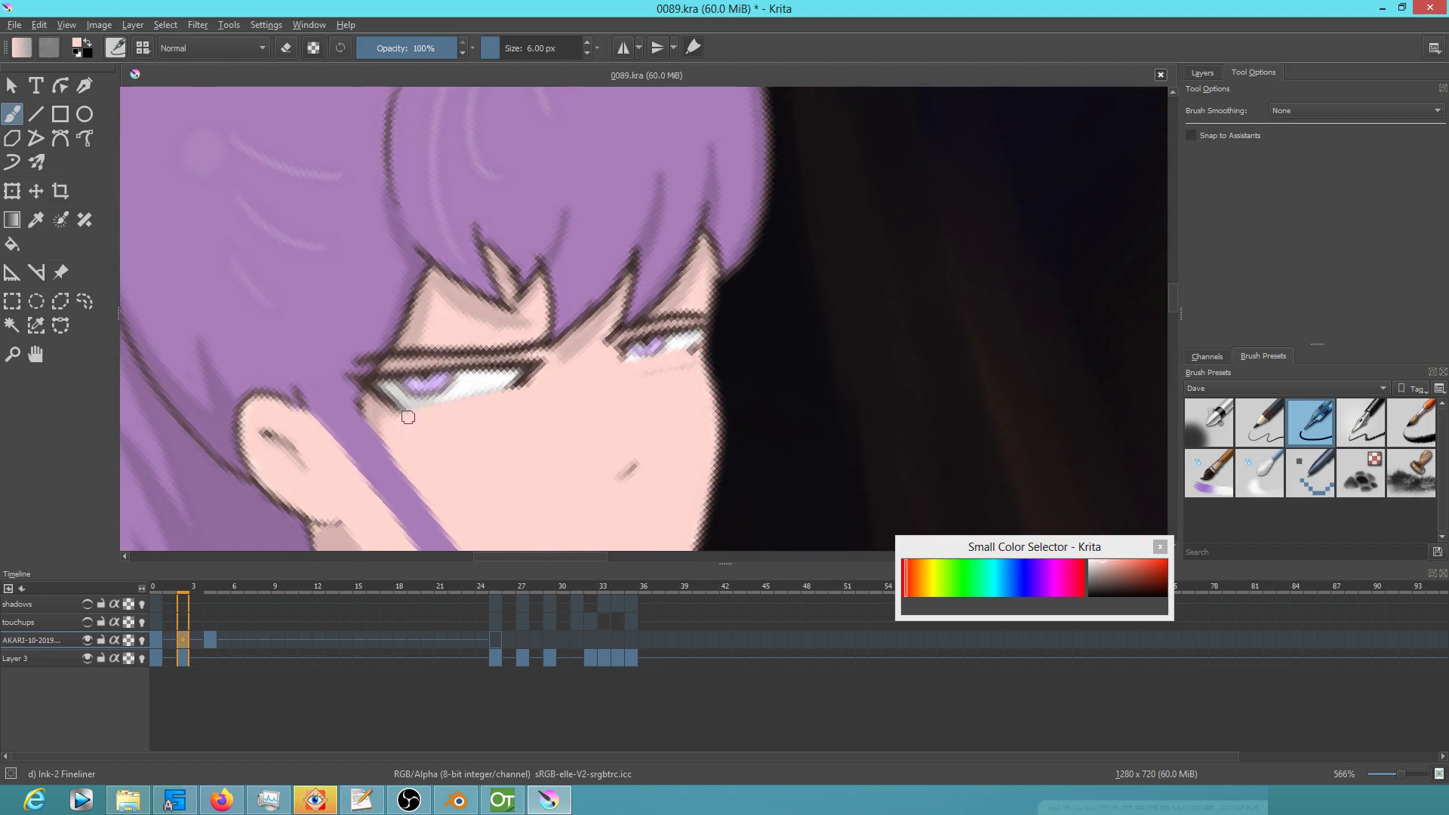
# Clean up the near eye's lower edge and add faint crease lines under both eyes in a slightly darker skin tone, undoing stray strokes
pyautogui.moveTo(435, 424); pyautogui.dragTo(486, 412)
pyautogui.hotkey('ctrl', 'z')
pyautogui.click(1103, 564)
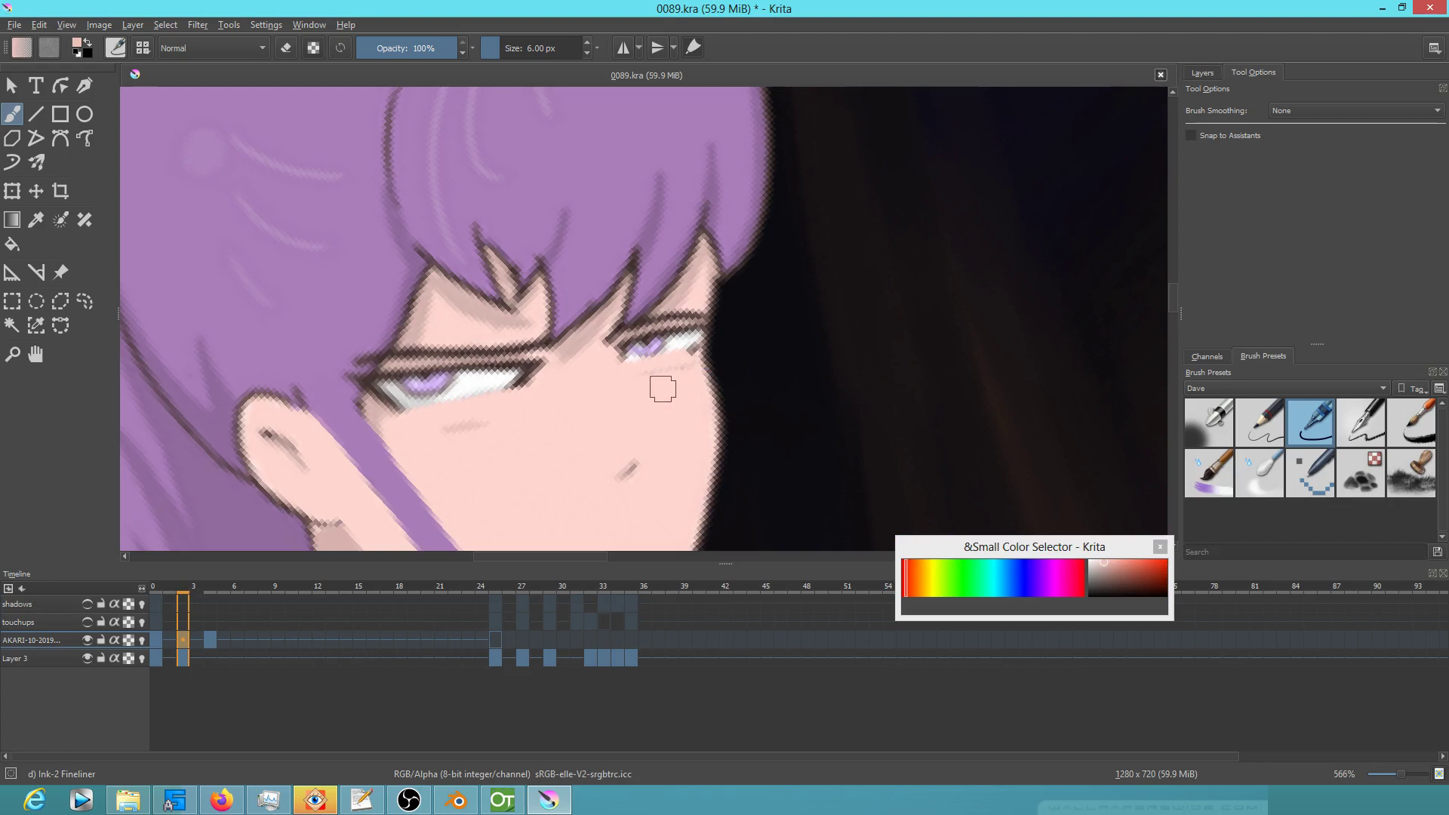
pyautogui.hotkey('ctrl', 'z')
pyautogui.hotkey('ctrl', 'z')
pyautogui.hotkey('ctrl', 'z')
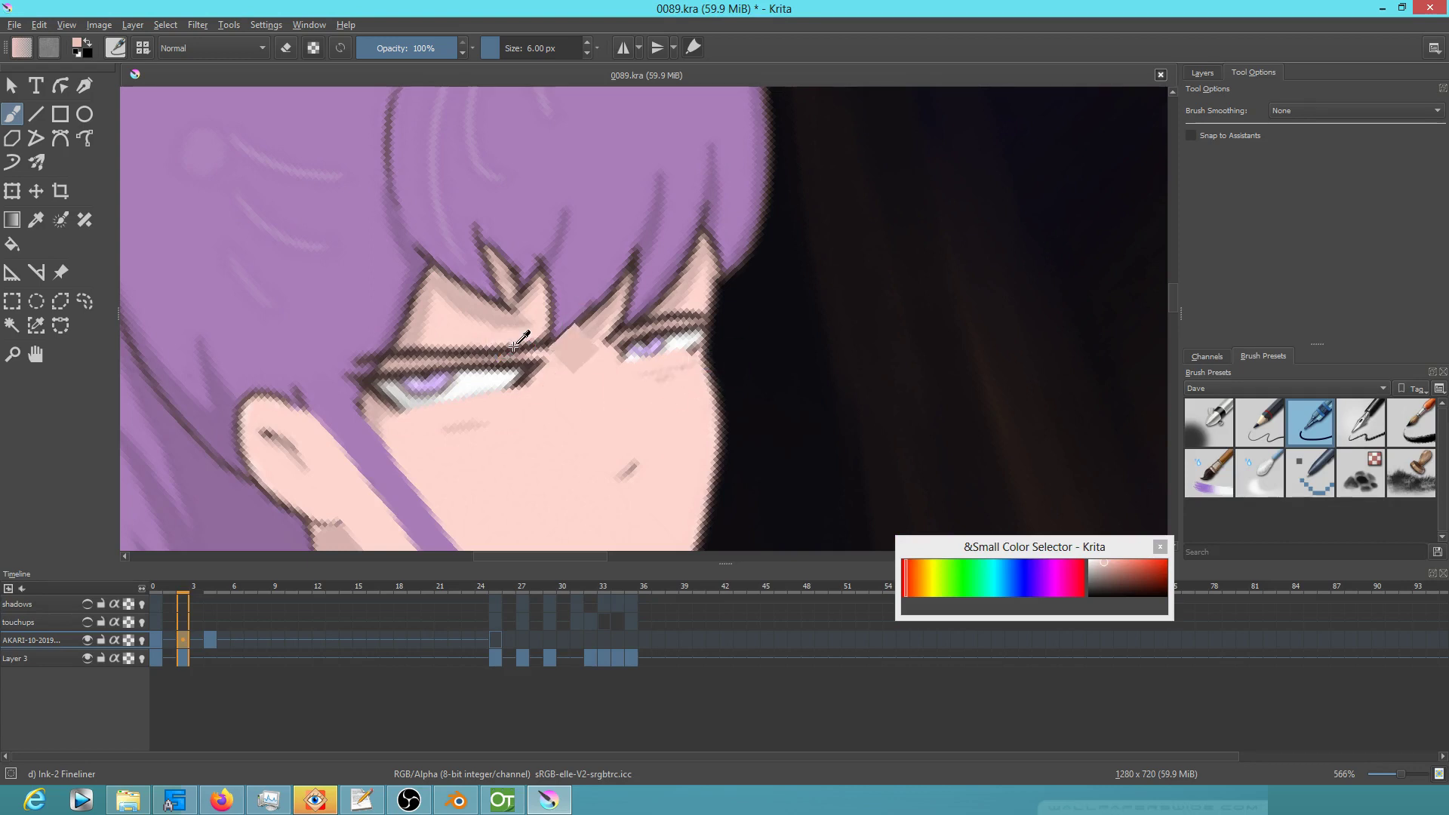
pyautogui.hotkey('ctrl', 'z')
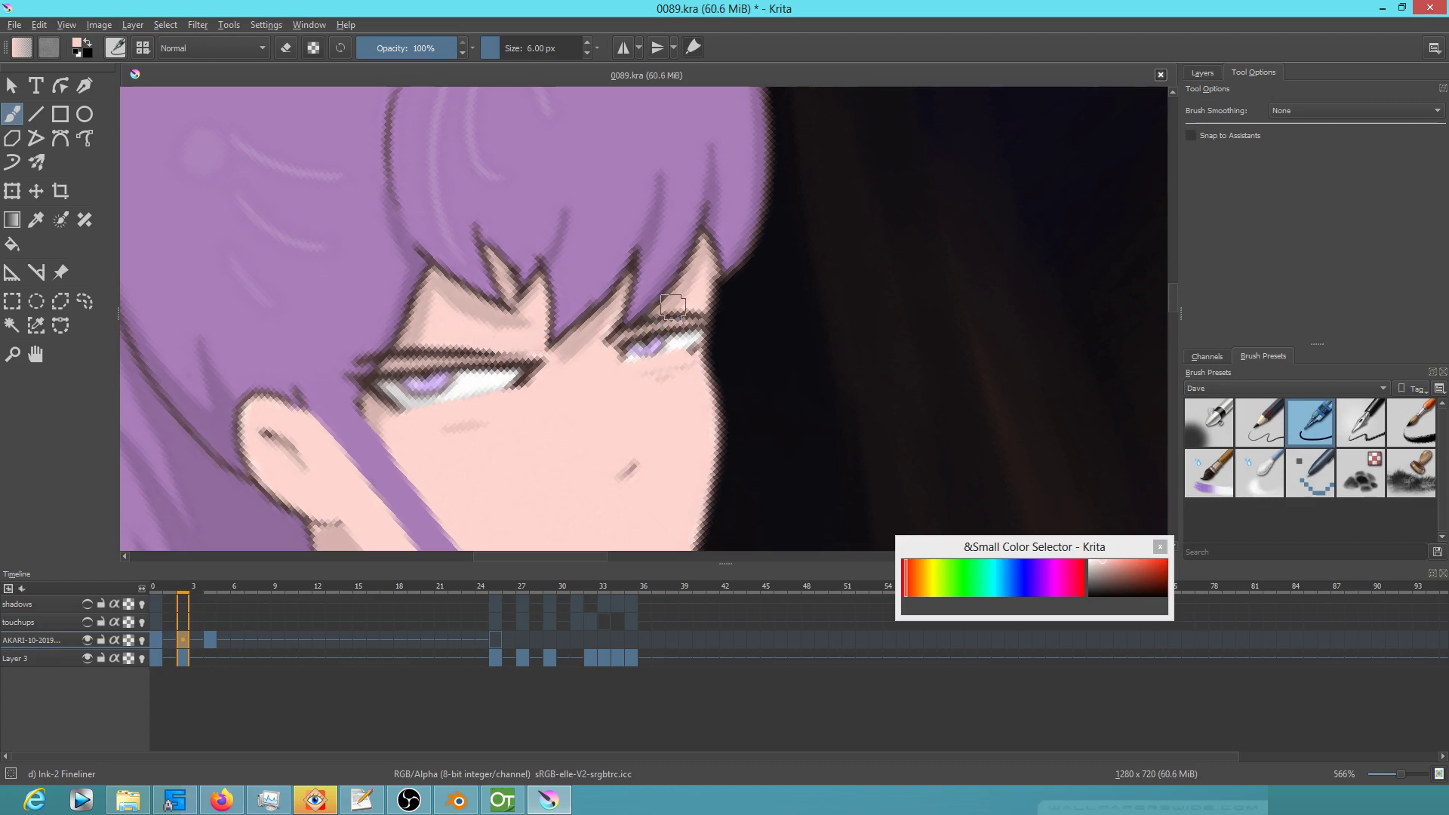
# Rework the upper eyelid and brow lines of both eyes on frame 2 with sampled skin shadow and dark brown colours
pyautogui.moveTo(705, 314); pyautogui.dragTo(658, 318)
pyautogui.keyDown('ctrl'); pyautogui.click(605, 330); pyautogui.keyUp('ctrl')
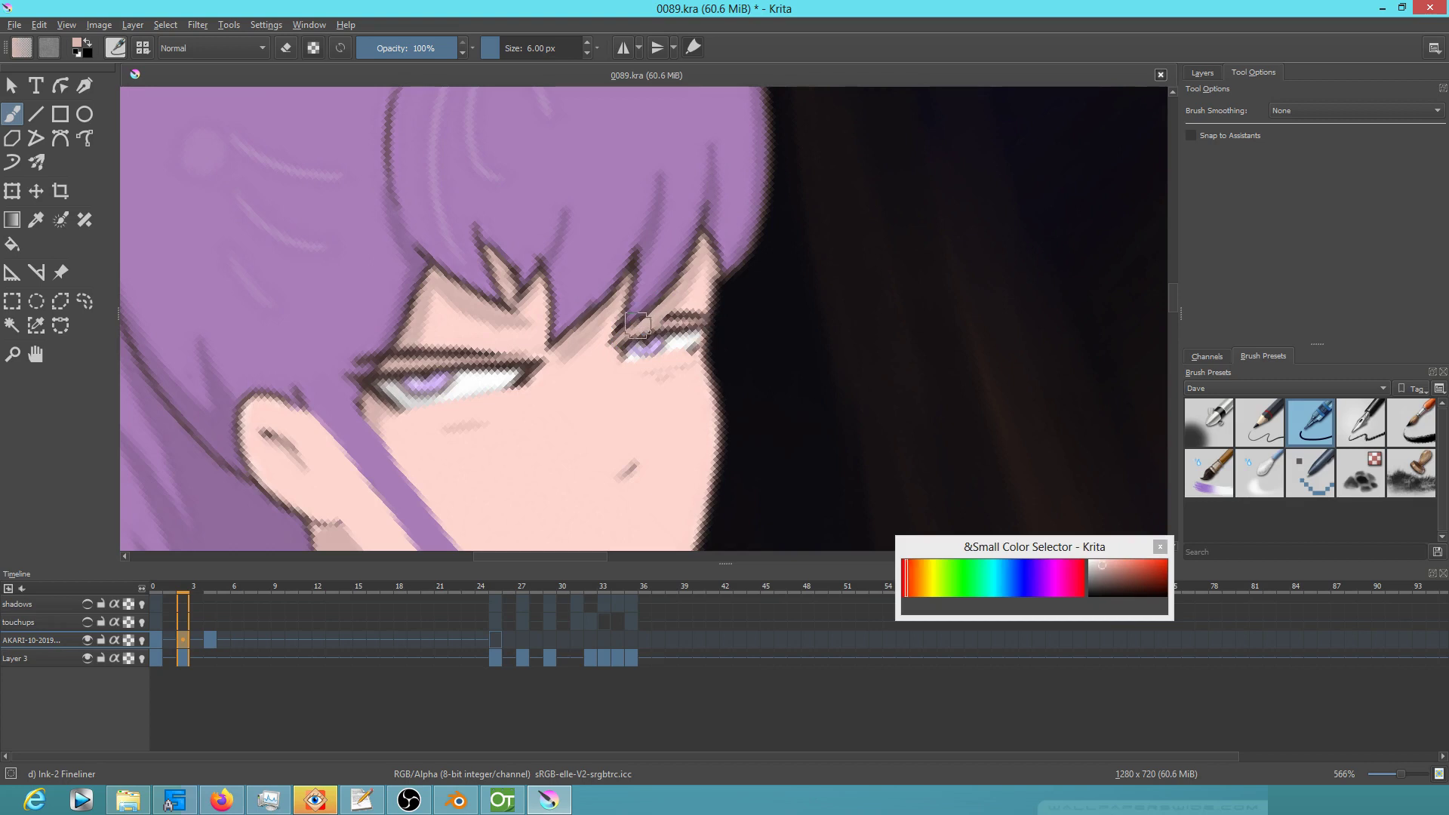
pyautogui.keyDown('ctrl'); pyautogui.click(682, 314); pyautogui.keyUp('ctrl')
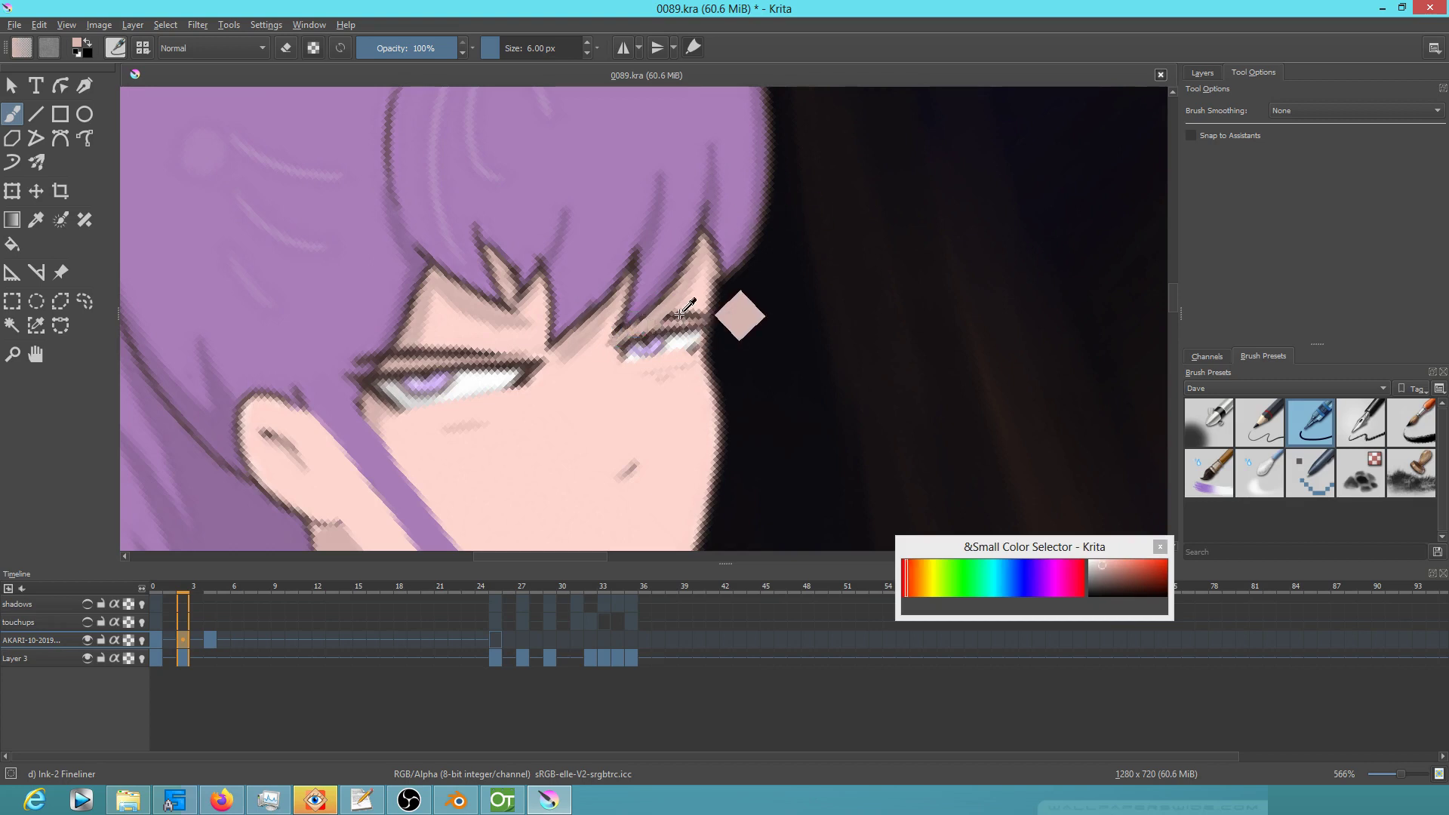
pyautogui.moveTo(660, 324); pyautogui.dragTo(624, 344)
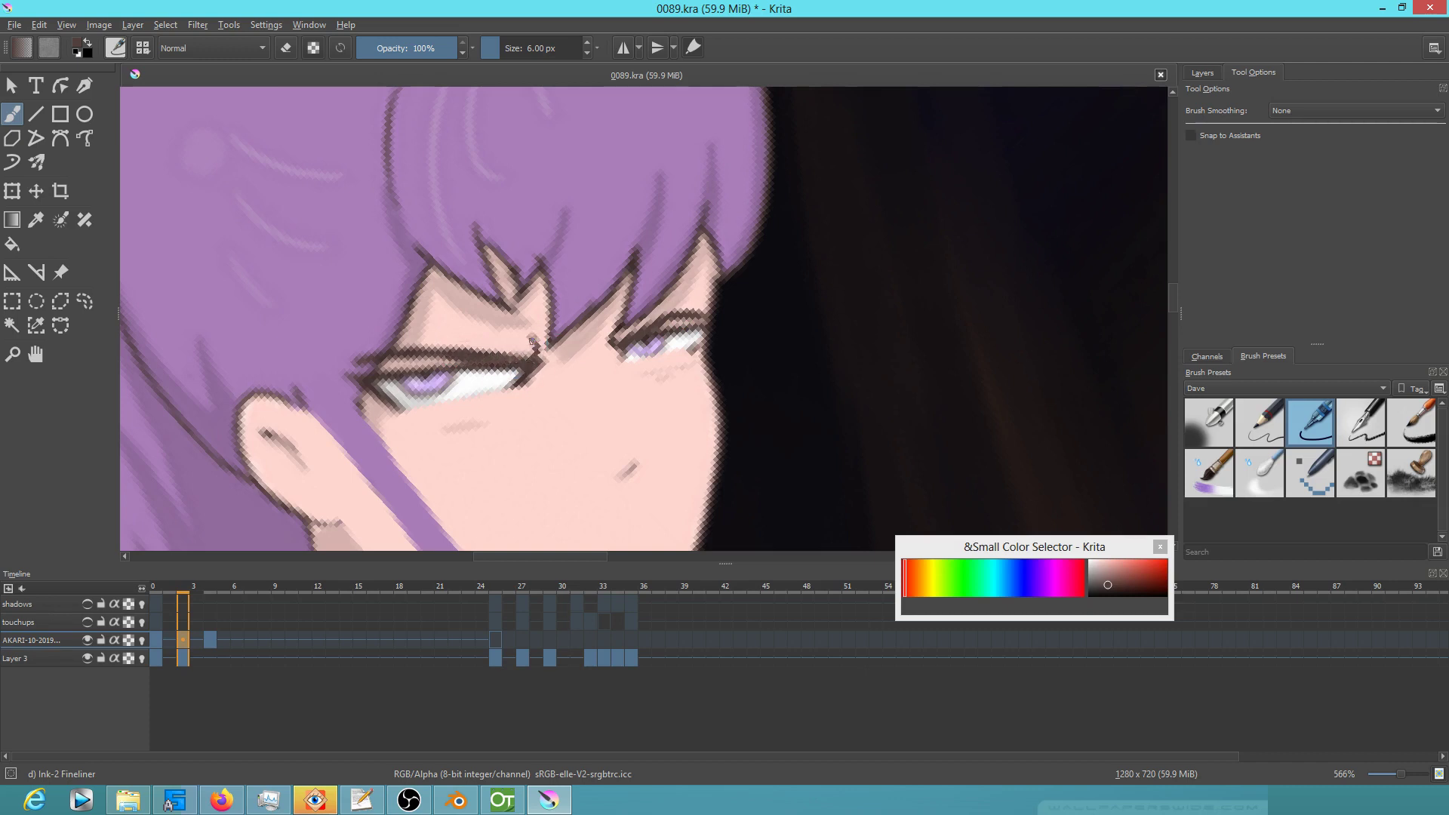
pyautogui.scroll(-2, 540, 358)
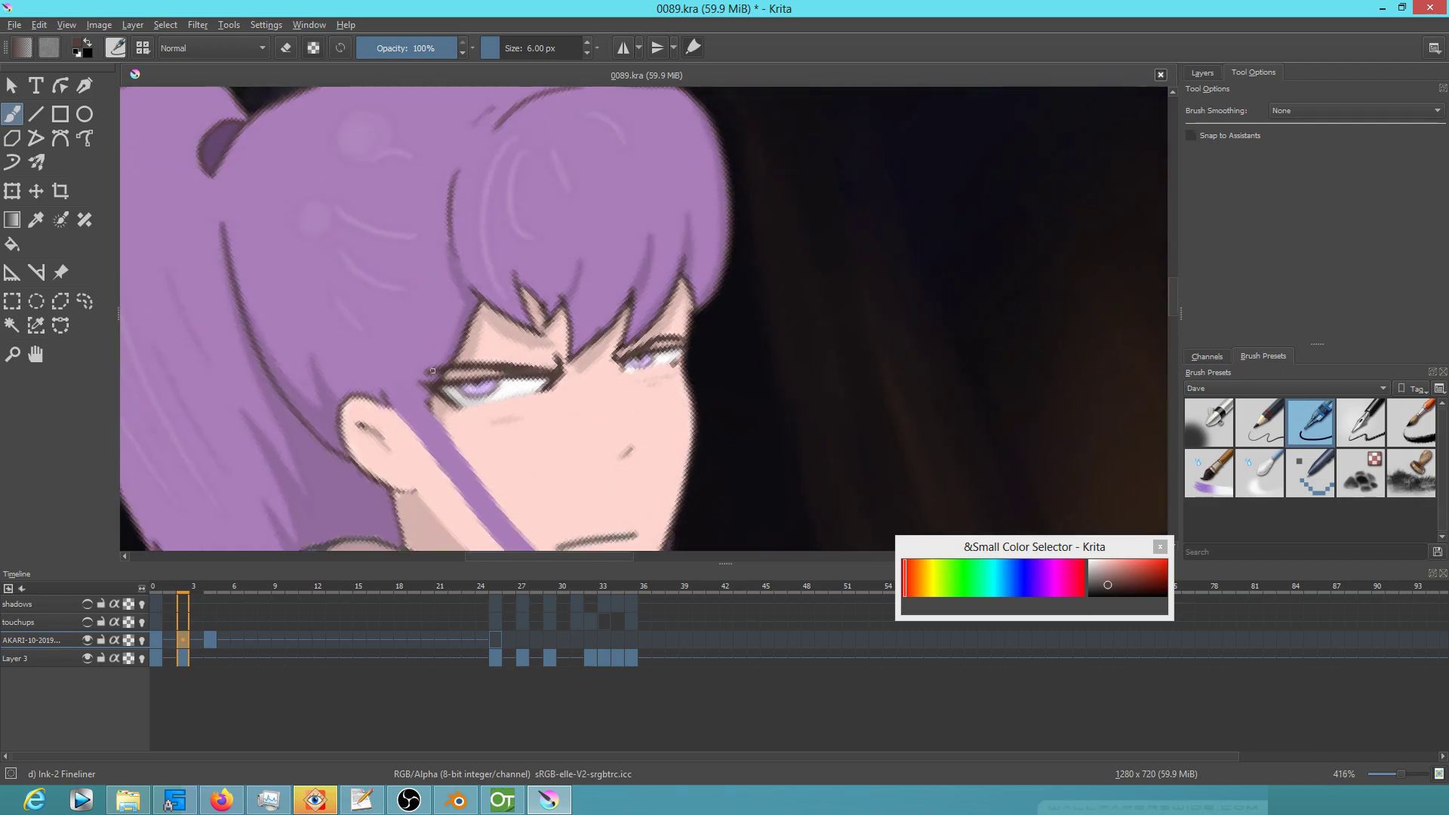
pyautogui.press('5')
pyautogui.moveTo(658, 404)
pyautogui.mouseDown()
pyautogui.moveTo(634, 425)
pyautogui.moveTo(668, 434)
pyautogui.mouseUp()
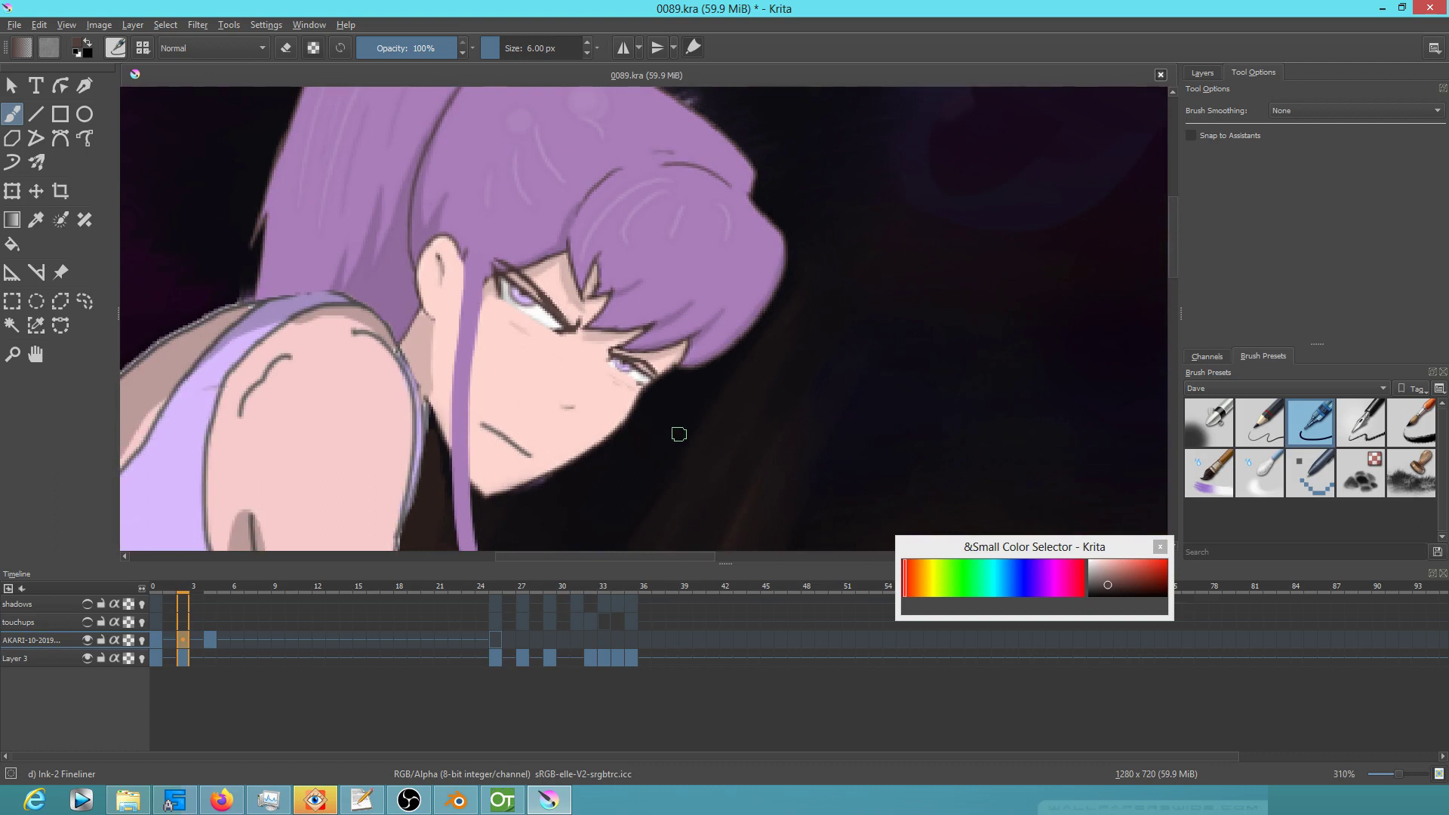
# On frame 4, use Liquify with a brush size of about 177 to push the curved hair strand back toward the arm
pyautogui.click(210, 638)
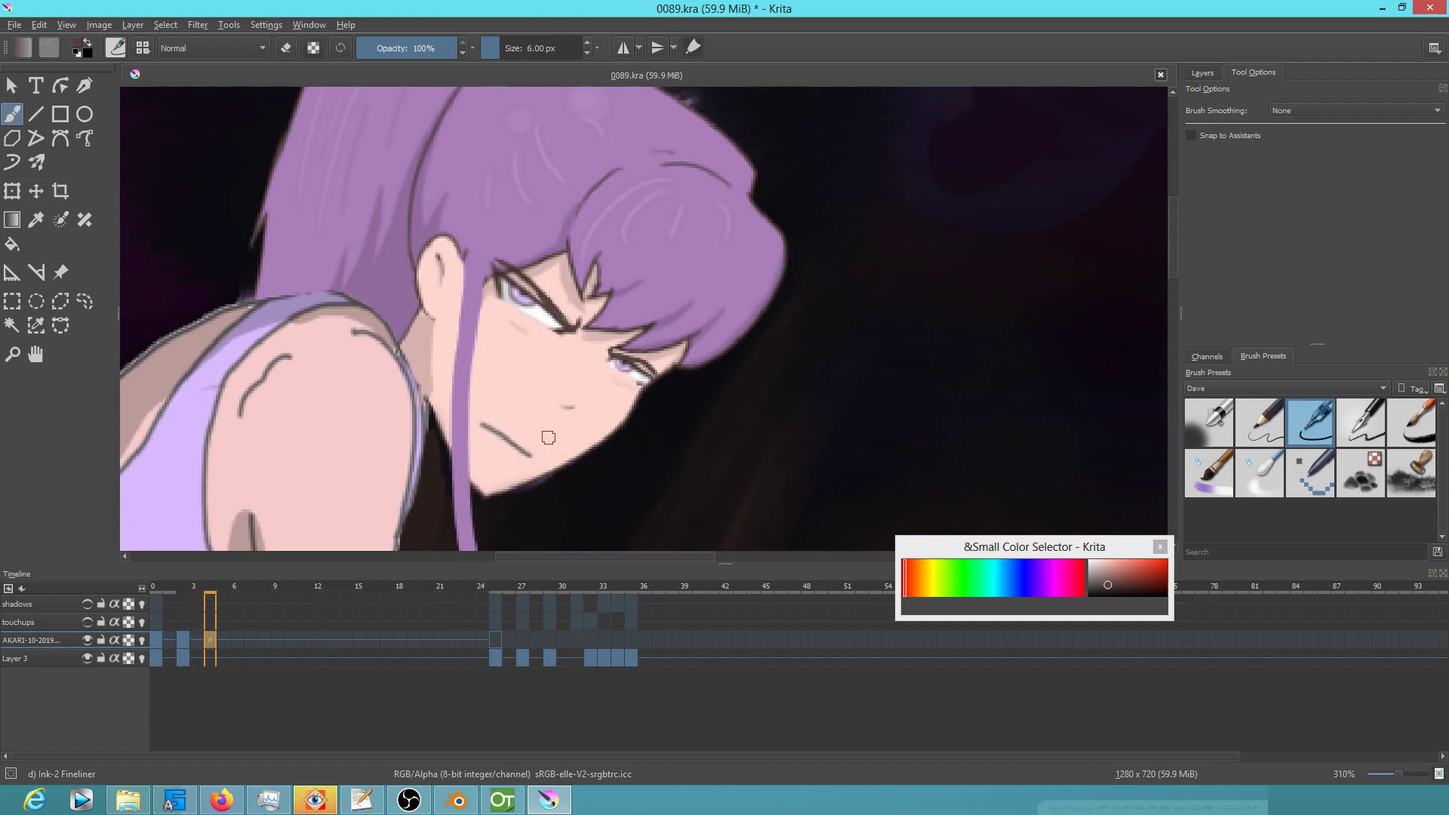
pyautogui.scroll(-5, 547, 438)
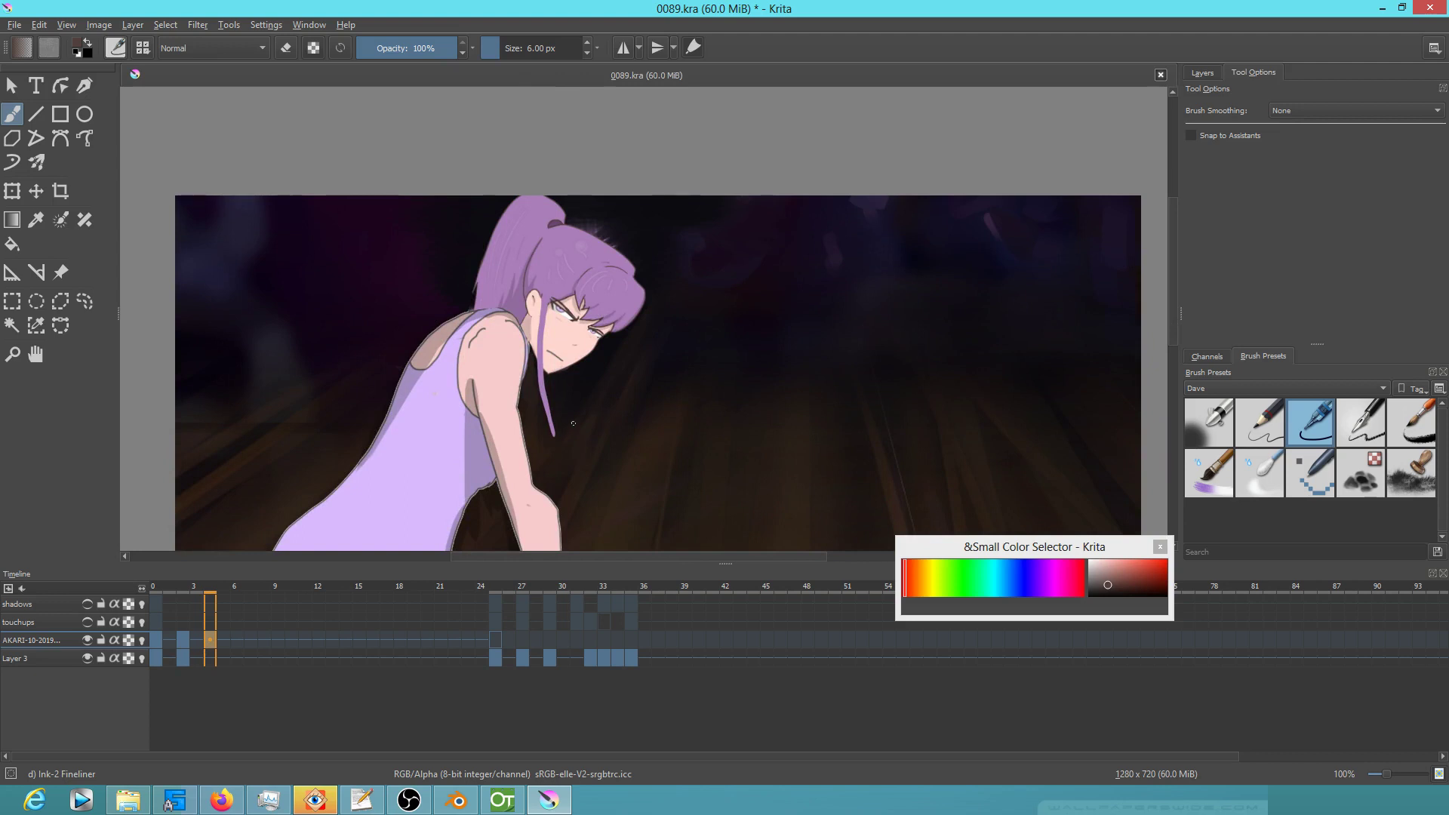
pyautogui.hotkey('ctrl', 't')
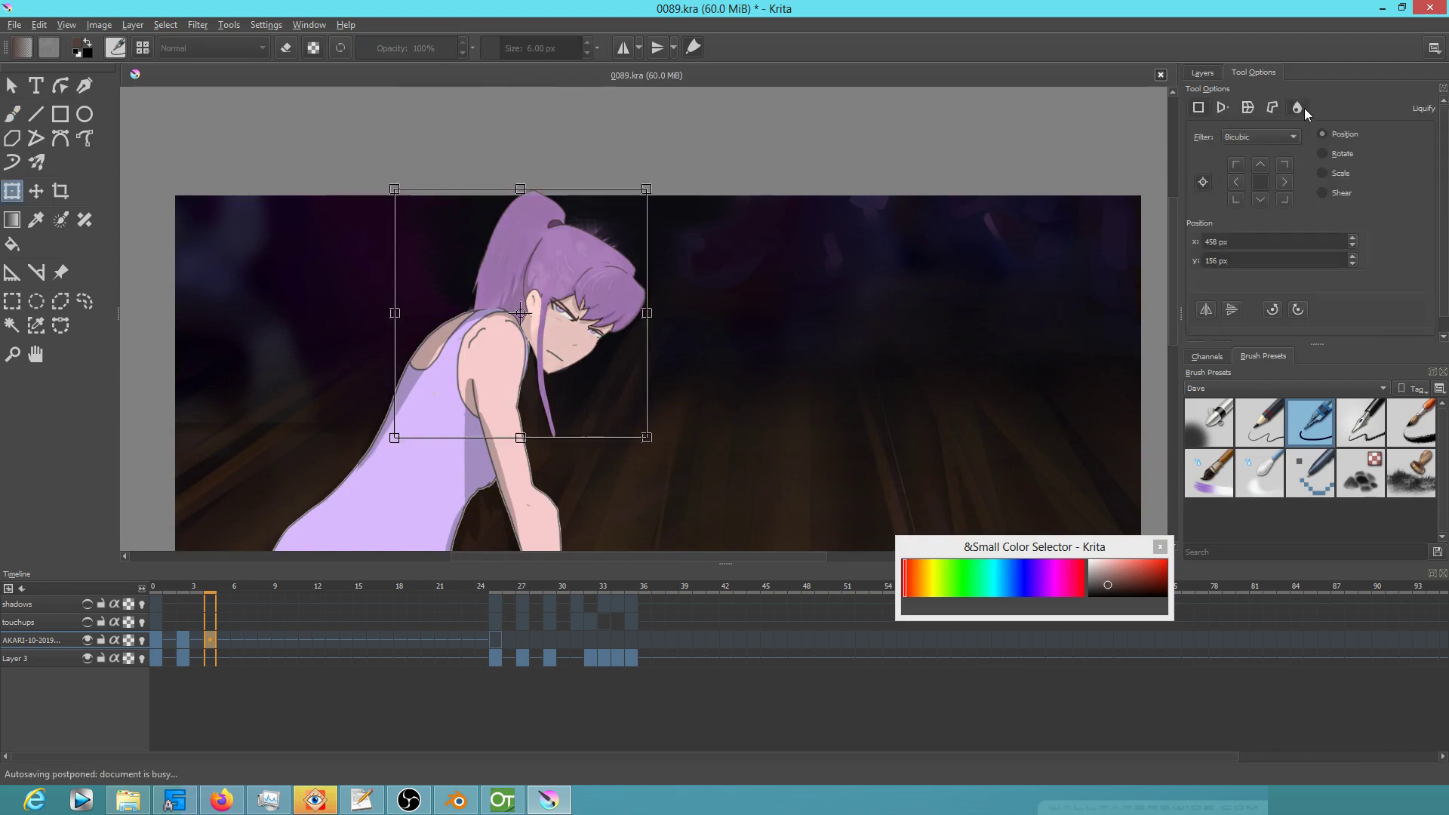
pyautogui.click(1297, 107)
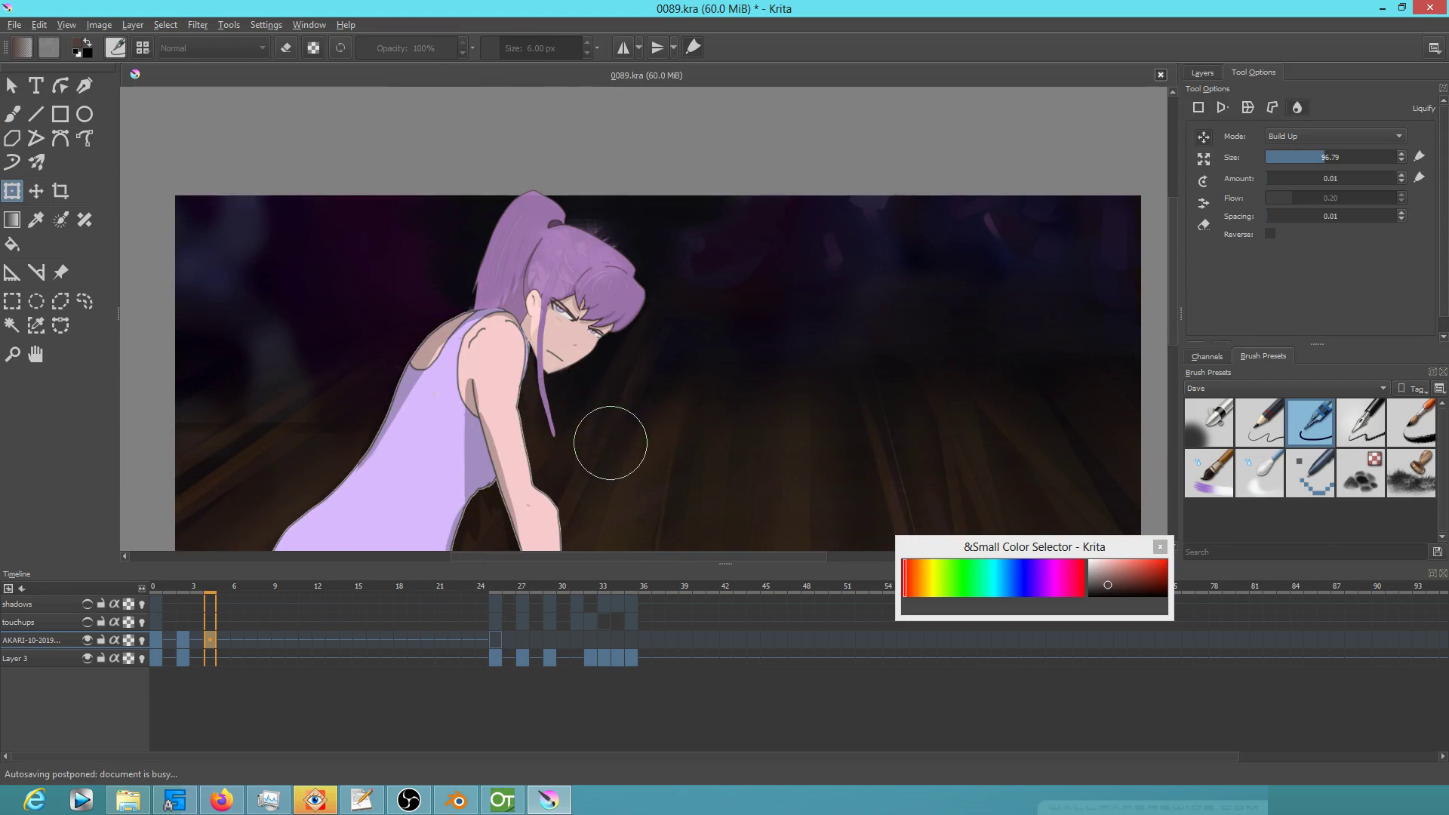
pyautogui.moveTo(615, 427)
pyautogui.mouseDown()
pyautogui.moveTo(650, 402)
pyautogui.moveTo(626, 427)
pyautogui.mouseUp()
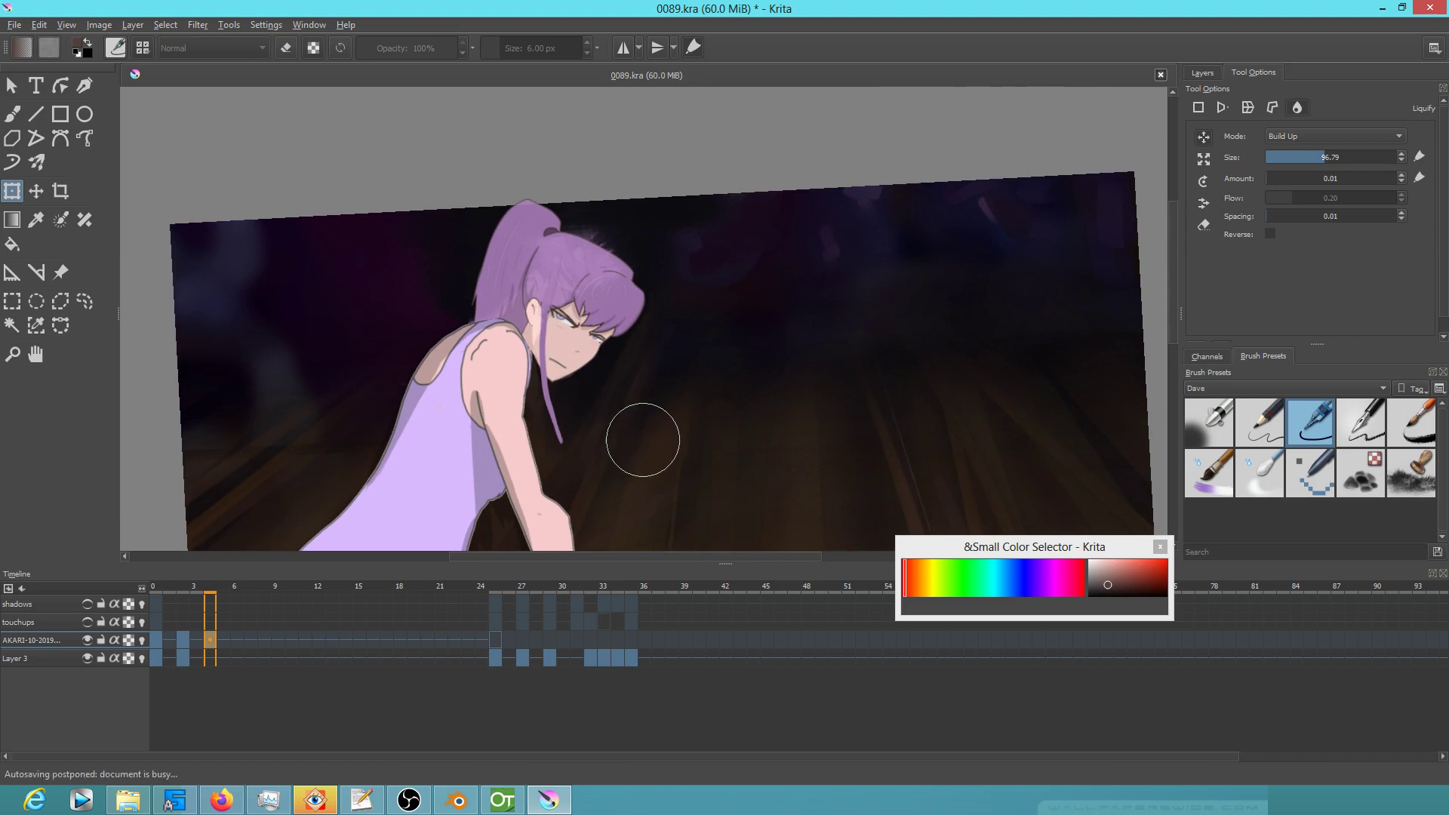
pyautogui.press('5')
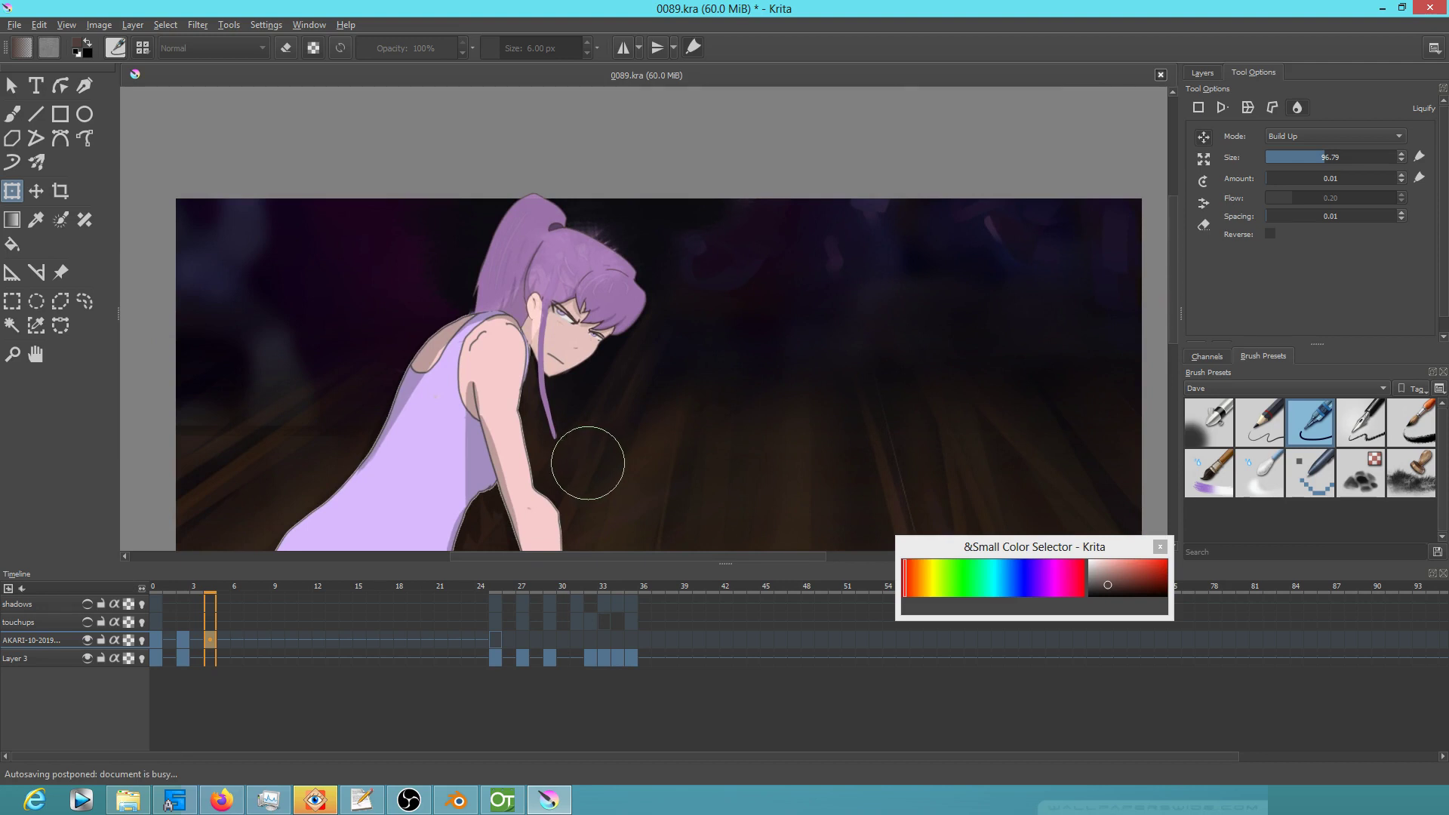
pyautogui.moveTo(596, 471); pyautogui.dragTo(656, 471)
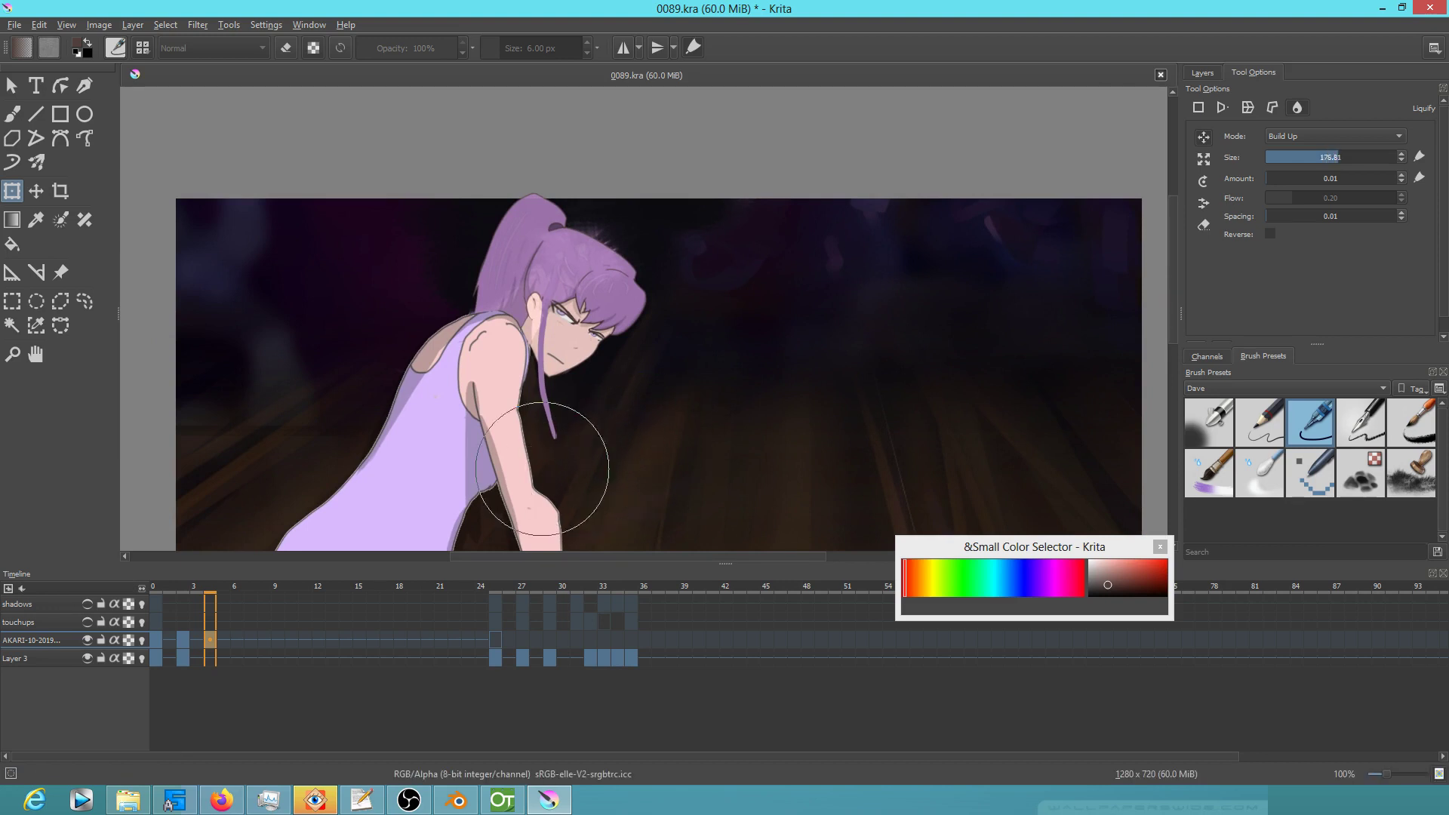
pyautogui.moveTo(558, 461); pyautogui.dragTo(546, 458)
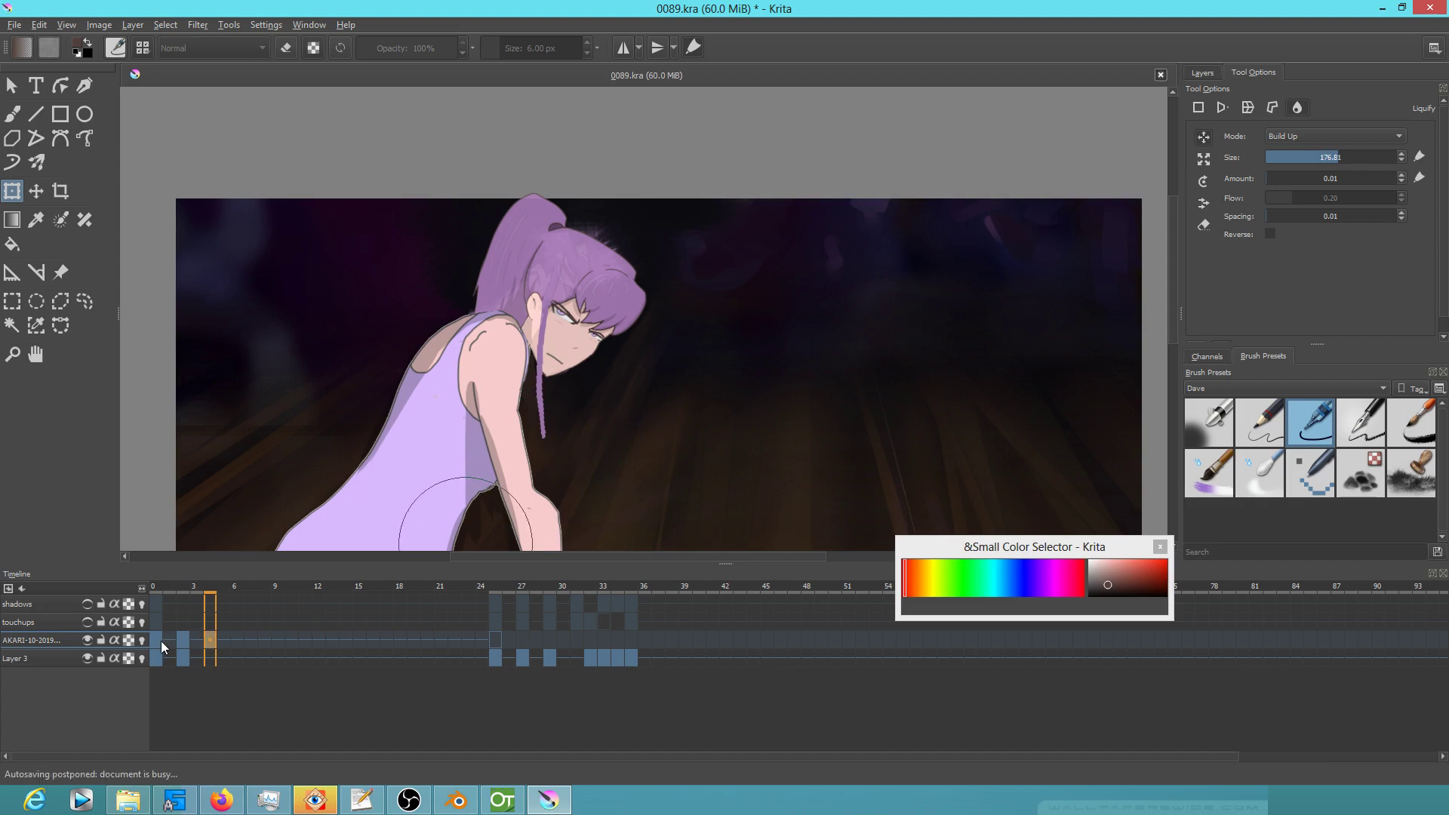
# Play the animation repeatedly from frame 0 and compare the head size and position on frames 0 and 2
pyautogui.click(157, 641)
pyautogui.press('space')
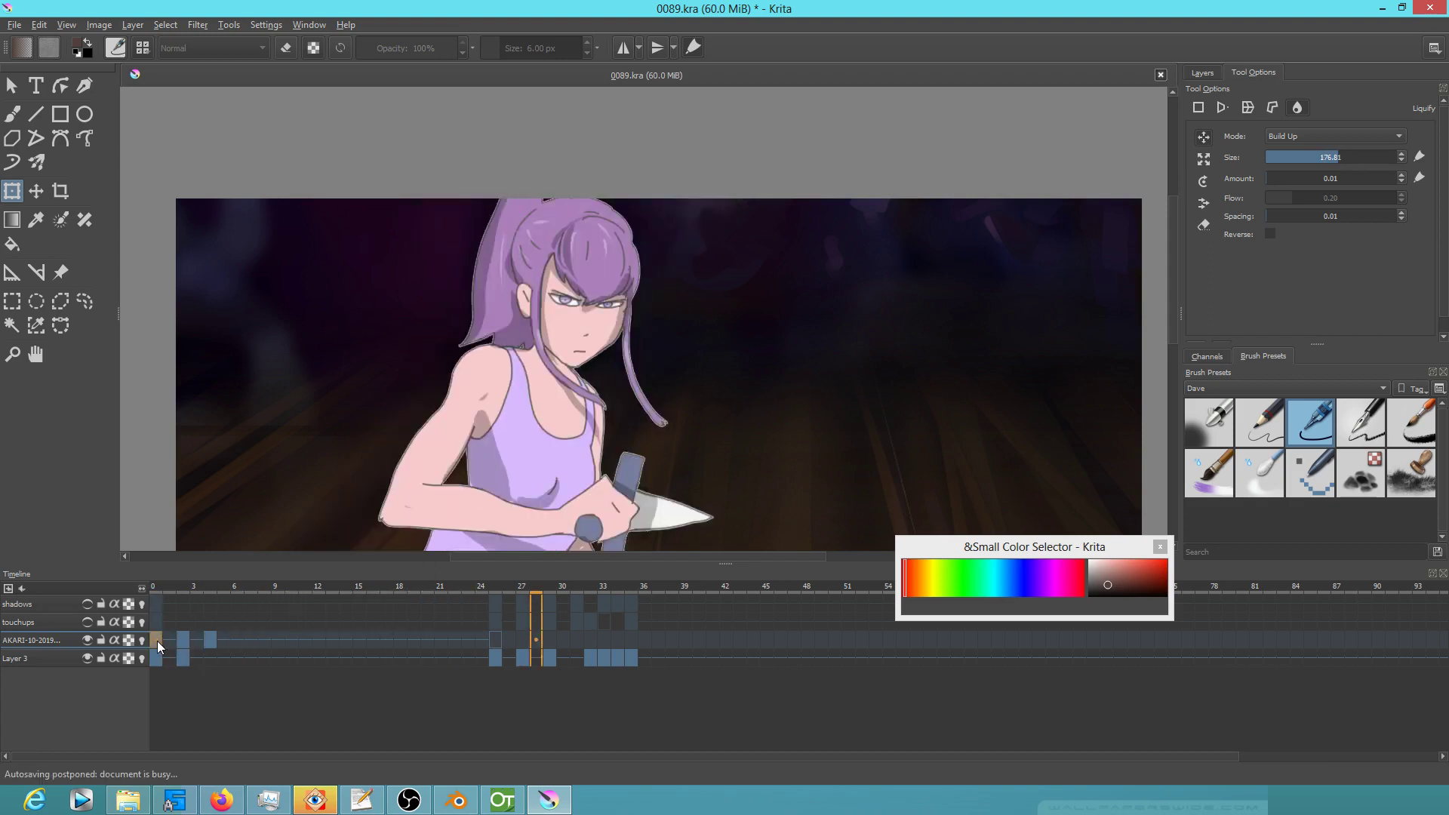
pyautogui.press('space')
pyautogui.scroll(-2, 560, 314)
pyautogui.press('space')
pyautogui.press('space')
pyautogui.press('space')
pyautogui.press('space')
pyautogui.click(184, 640)
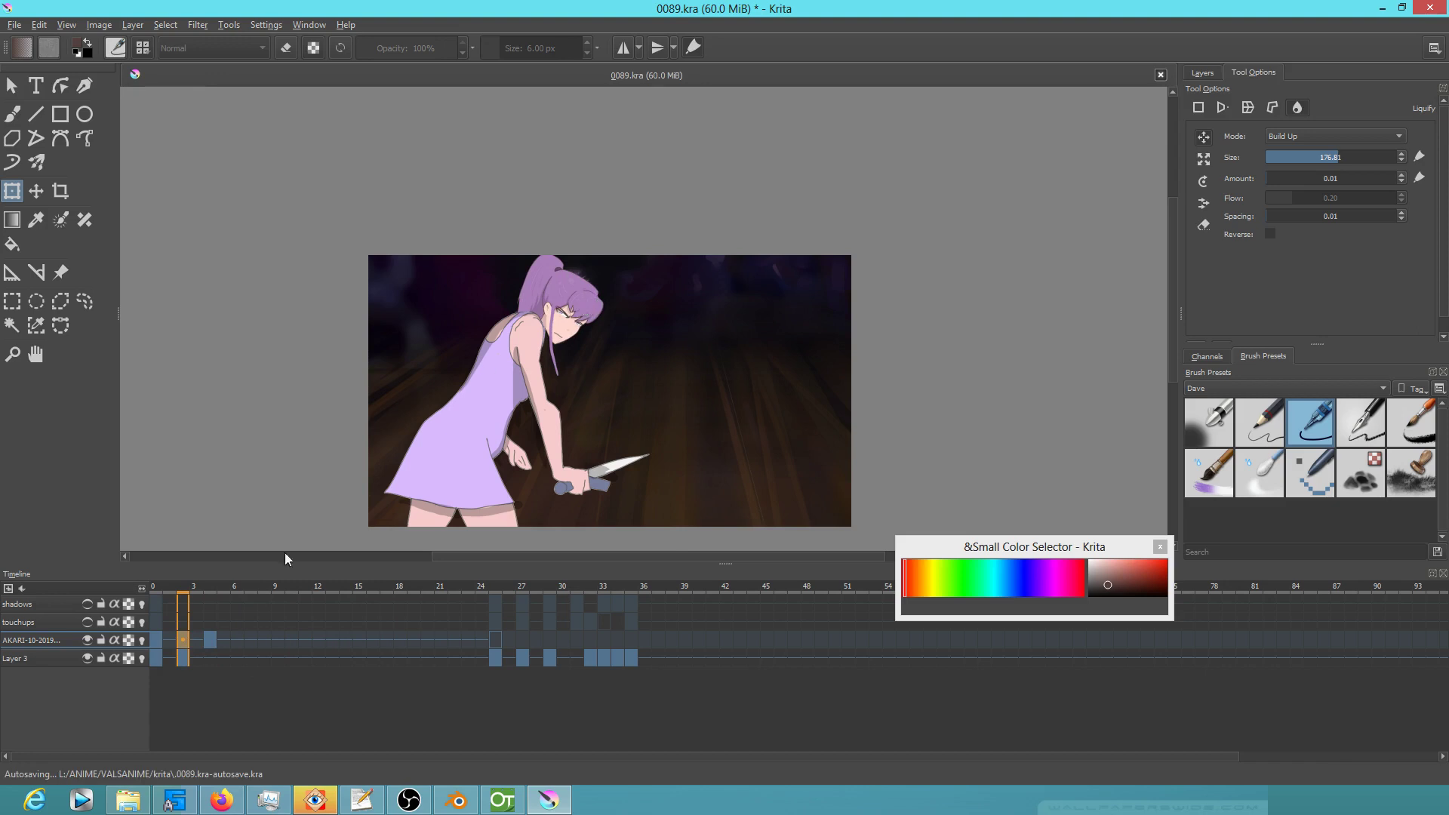
pyautogui.click(156, 638)
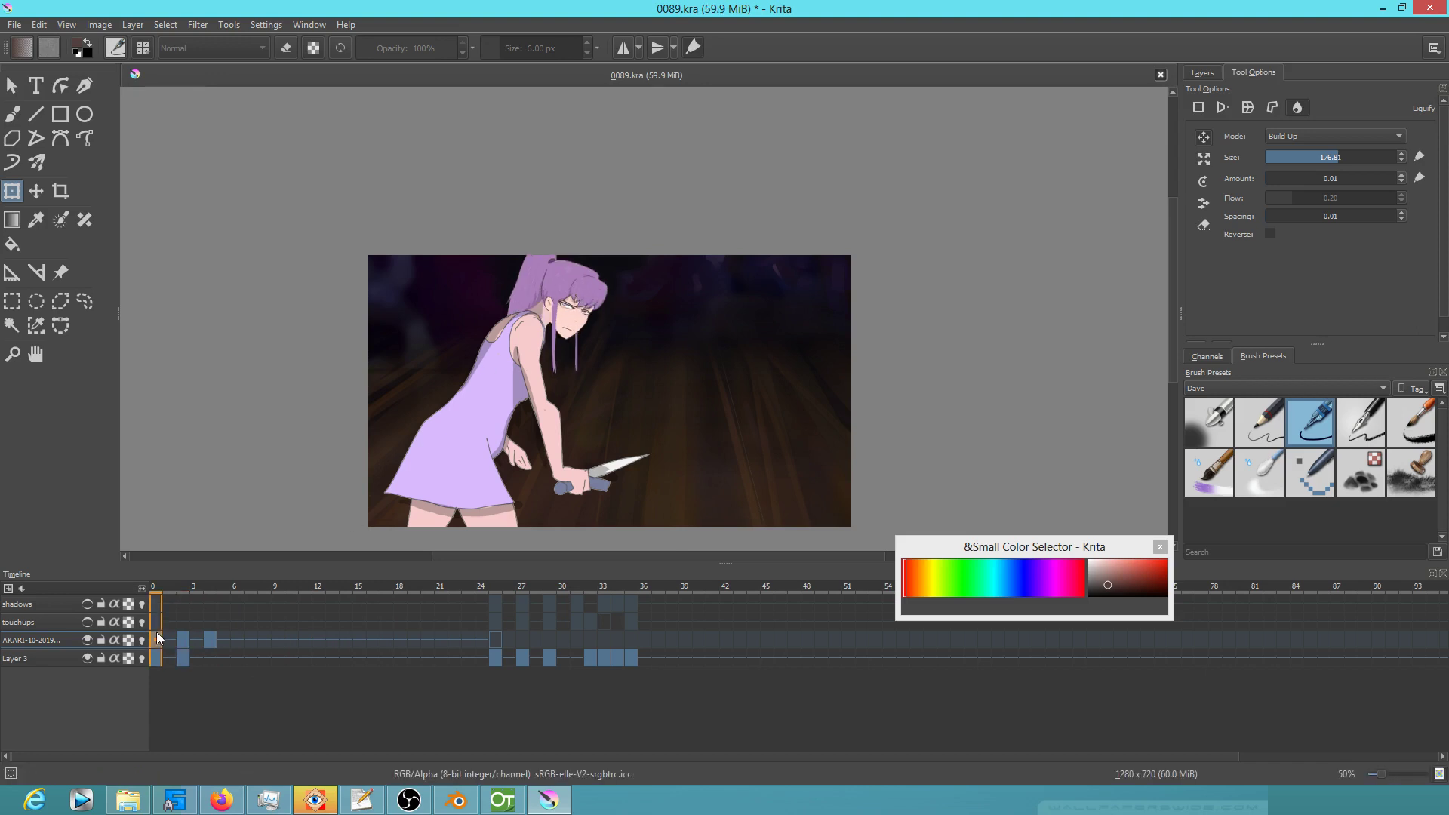
pyautogui.click(186, 639)
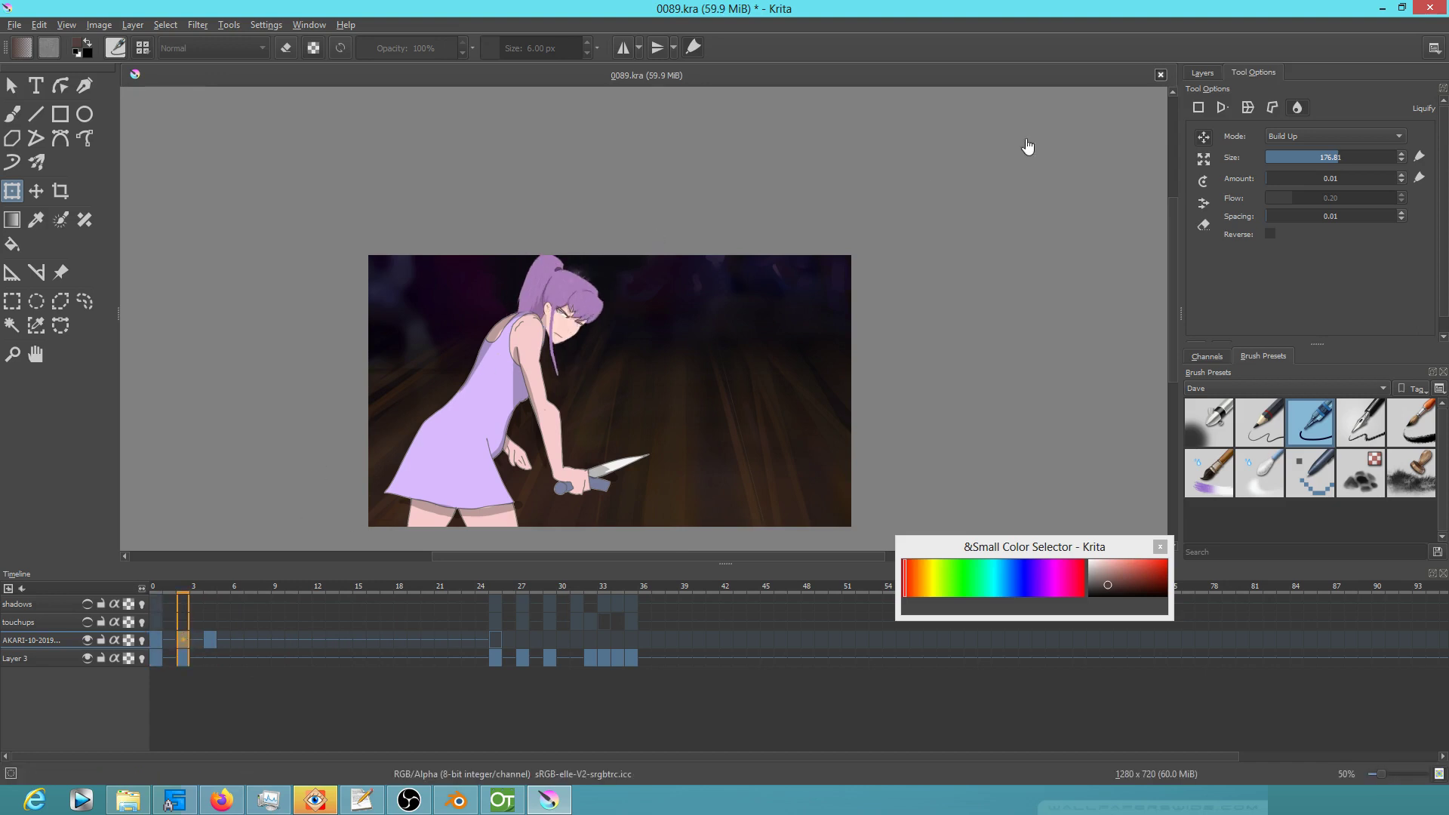
# Enlarge the head slightly on frame 2 with a free transform and check it against frame 0
pyautogui.click(1192, 108)
pyautogui.click(581, 303)
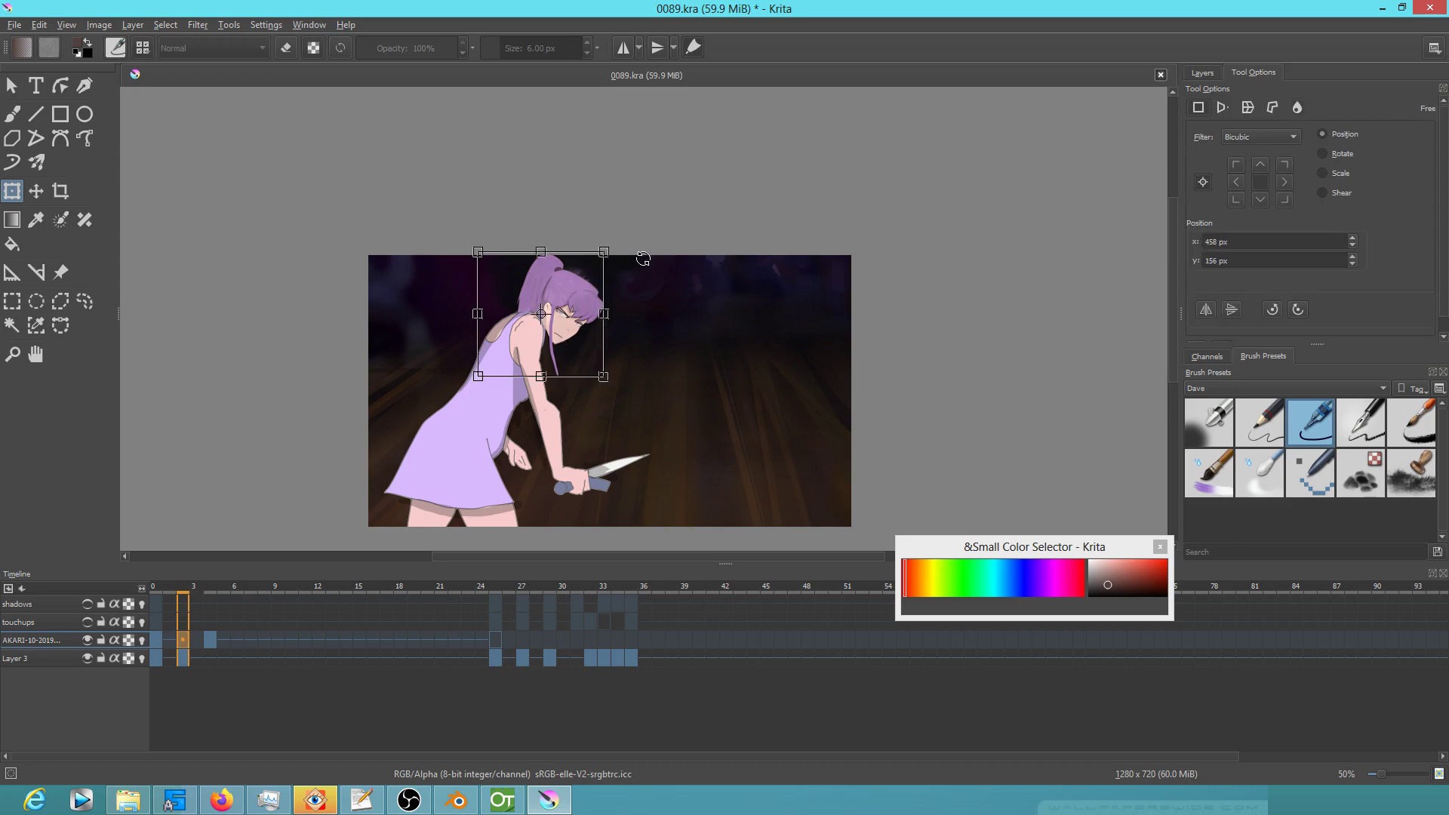
pyautogui.moveTo(604, 253); pyautogui.dragTo(613, 247)
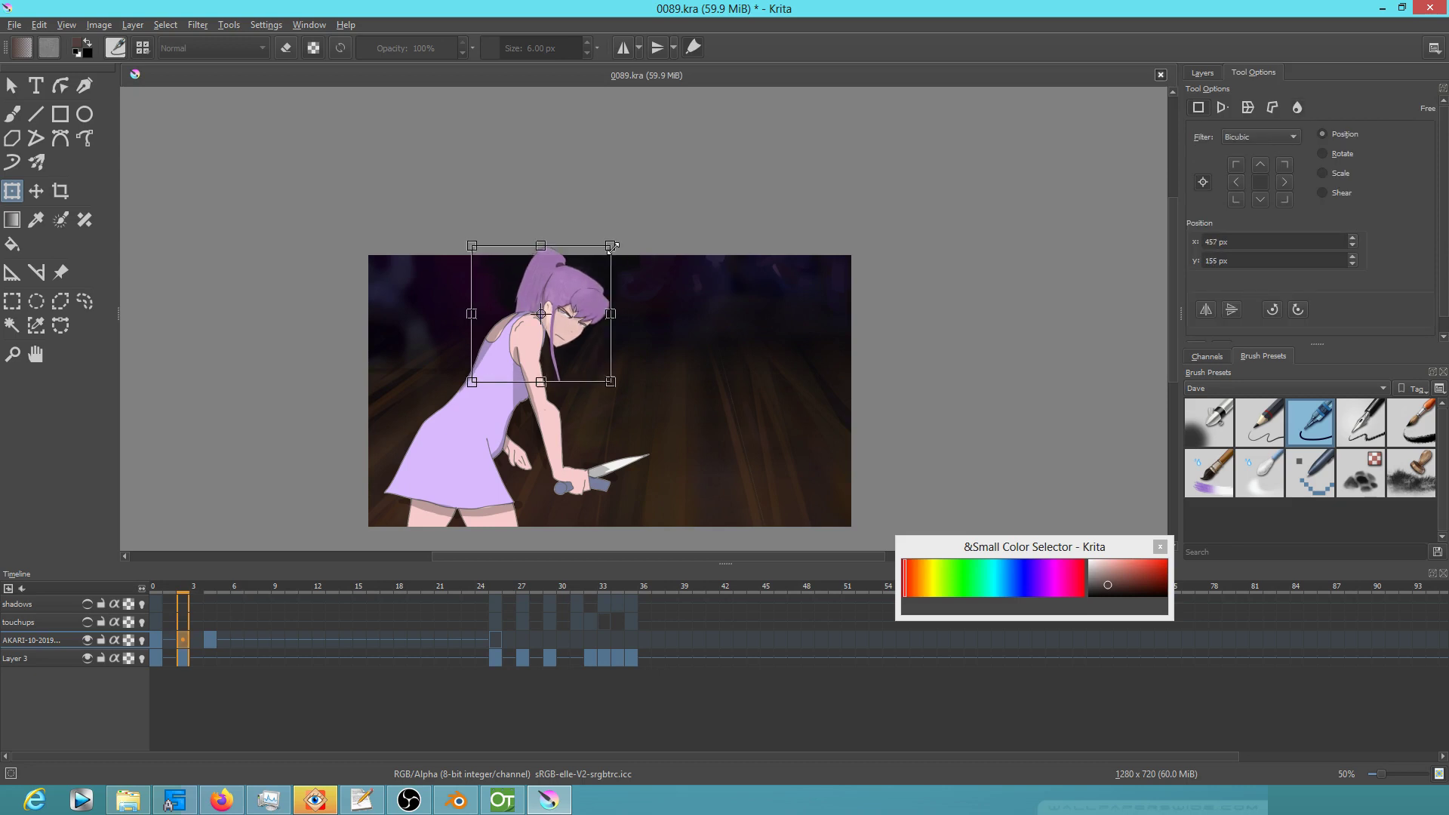
pyautogui.click(156, 638)
pyautogui.click(179, 638)
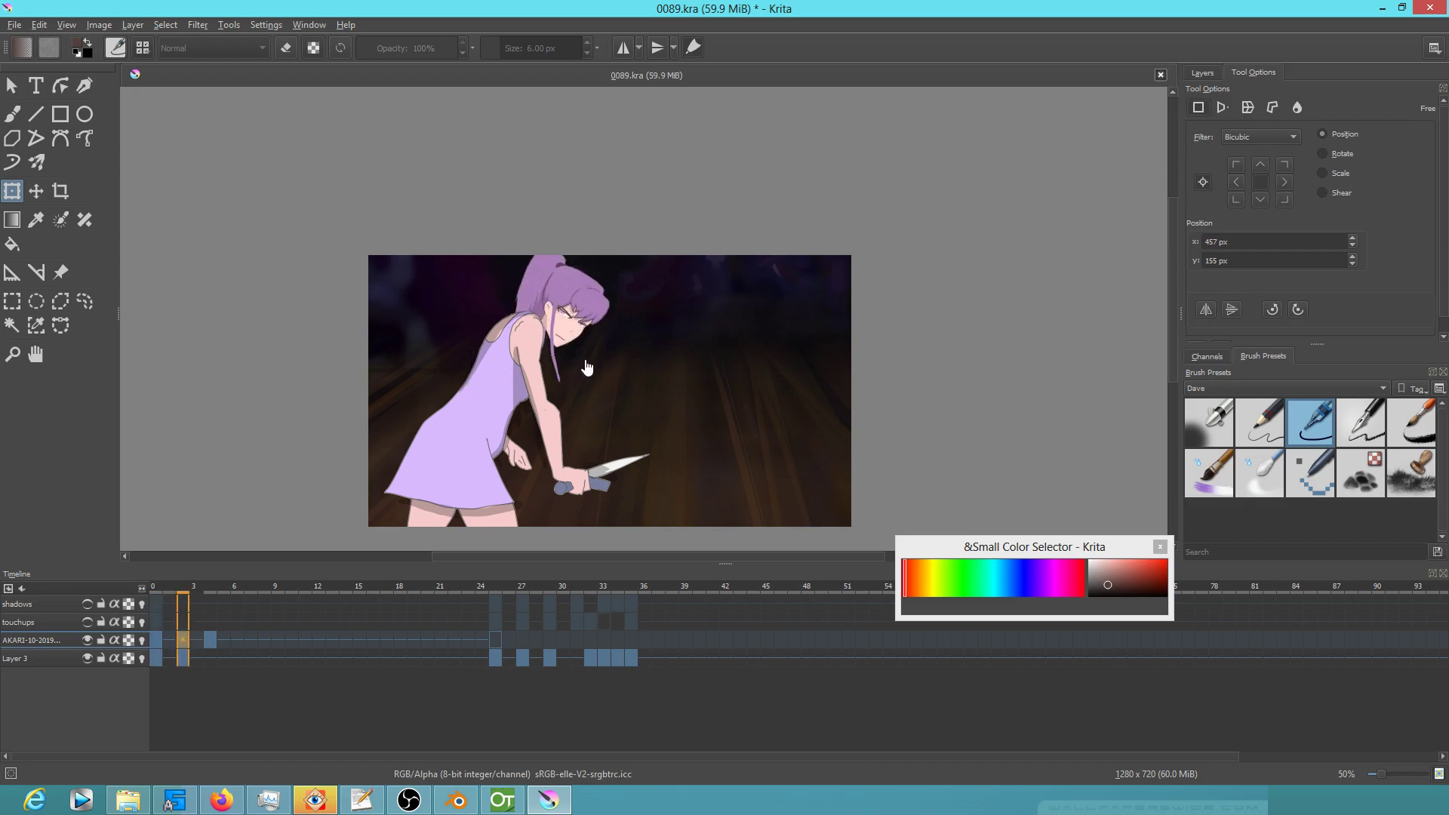
# Compare the enlarged head on frame 2 with the head on frame 0 at closer magnification
pyautogui.scroll(4, 585, 375)
pyautogui.scroll(-1, 583, 378)
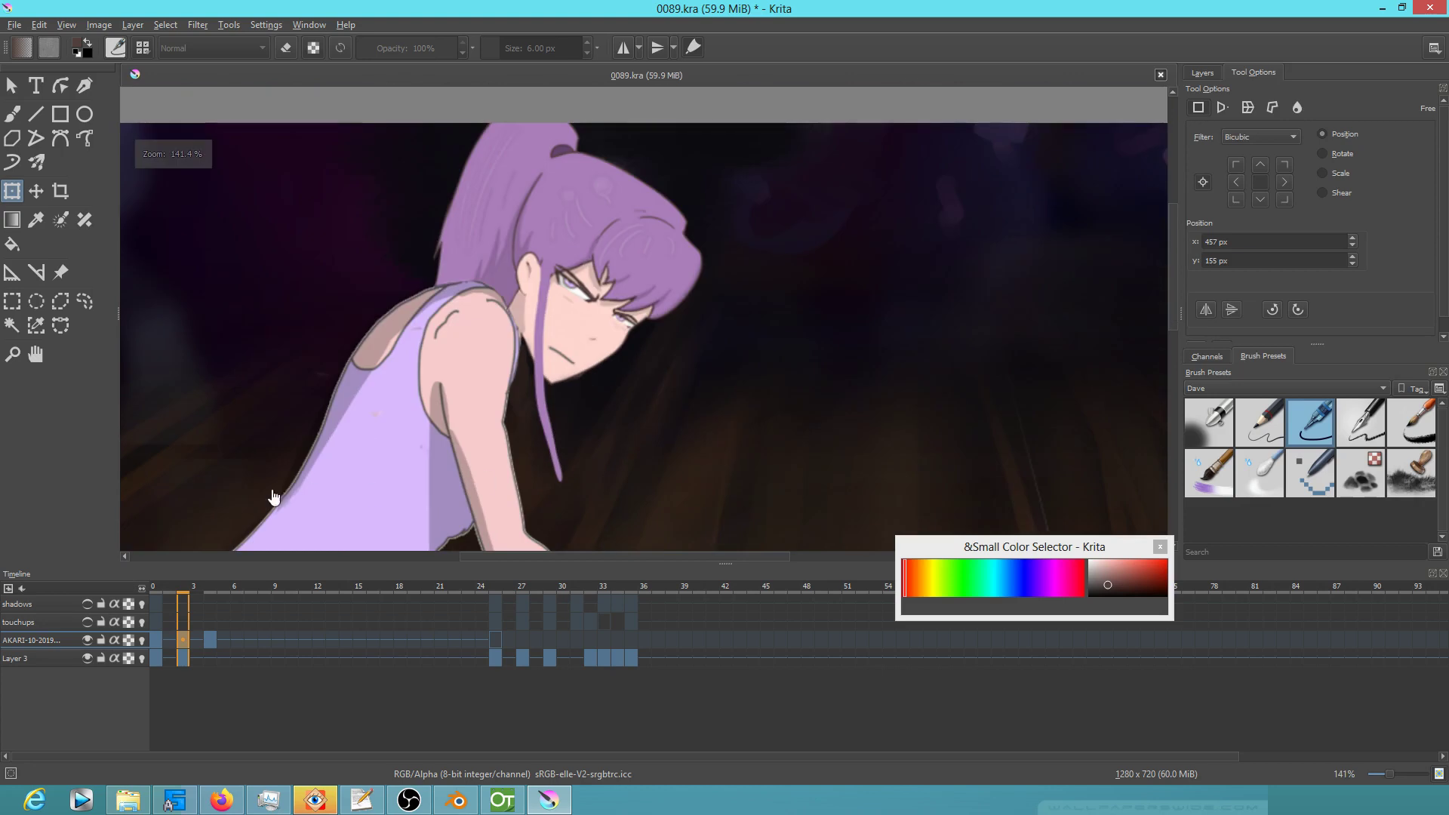
pyautogui.click(152, 640)
pyautogui.click(192, 640)
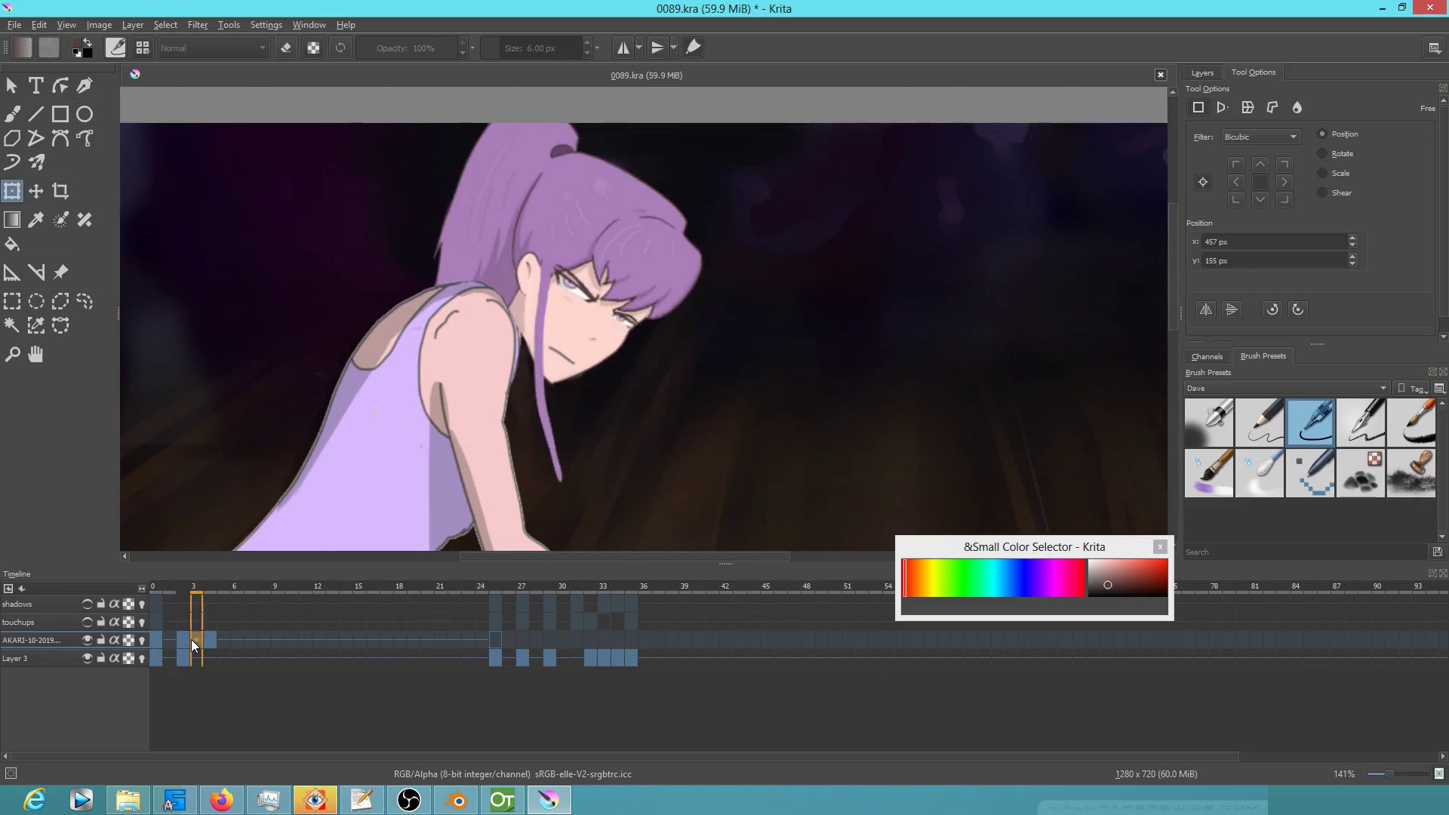
pyautogui.click(152, 643)
pyautogui.moveTo(193, 641)
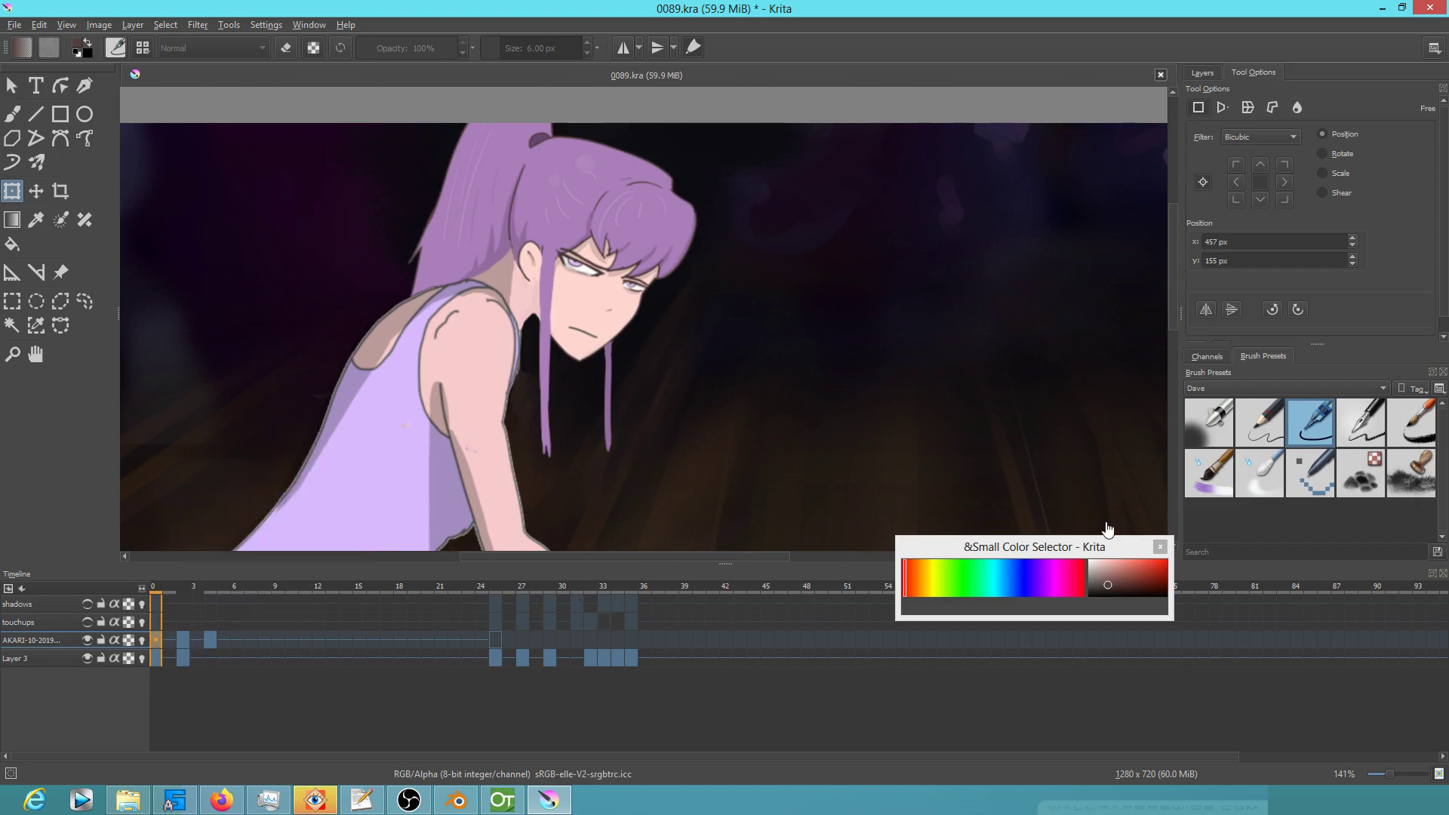
# On frame 0, draw dark brown lines along the hairline behind the ear, the ponytail's lower edge and its strand creases with the 6 px fineliner
pyautogui.scroll(4, 538, 289)
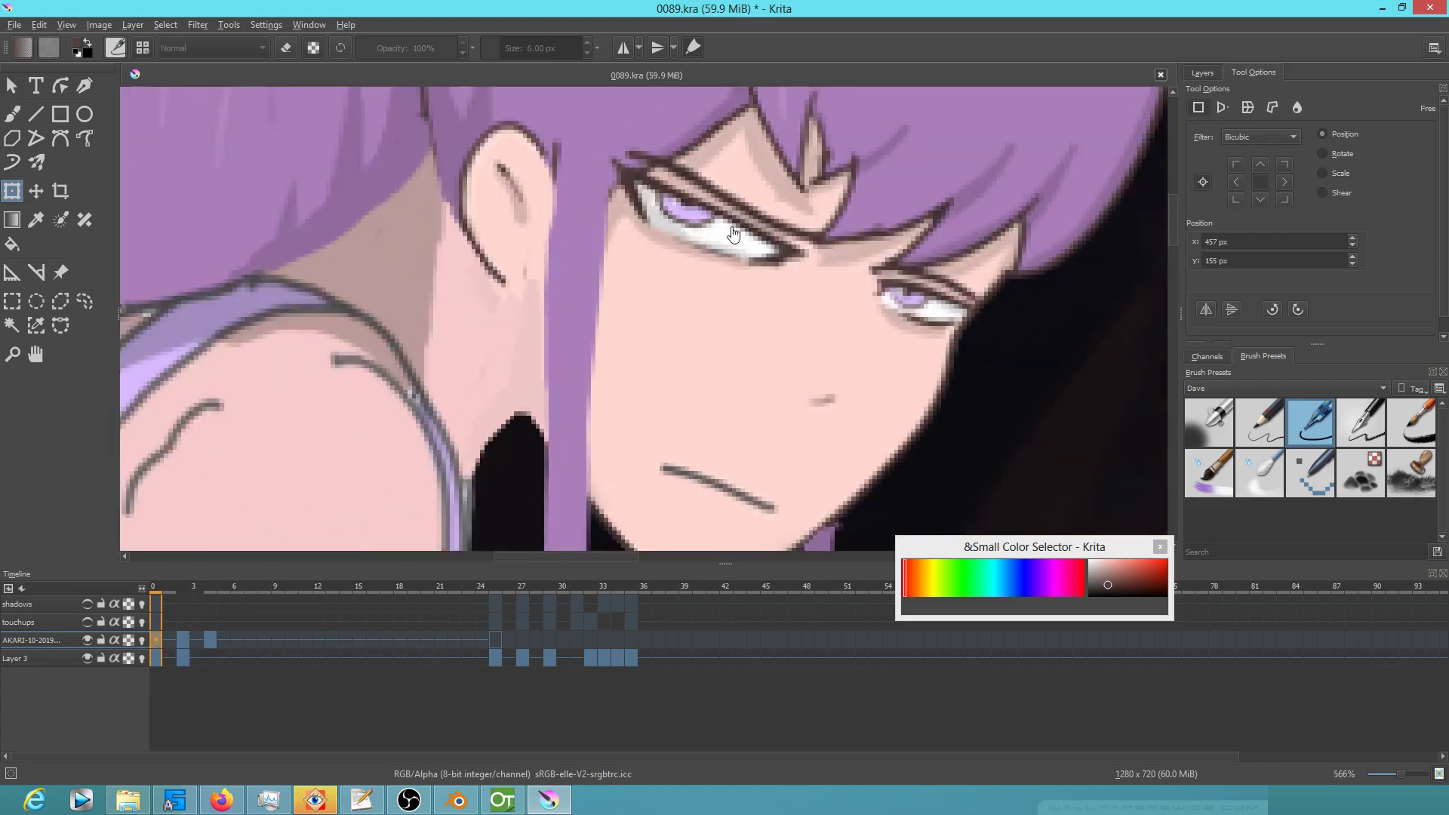
pyautogui.press('b')
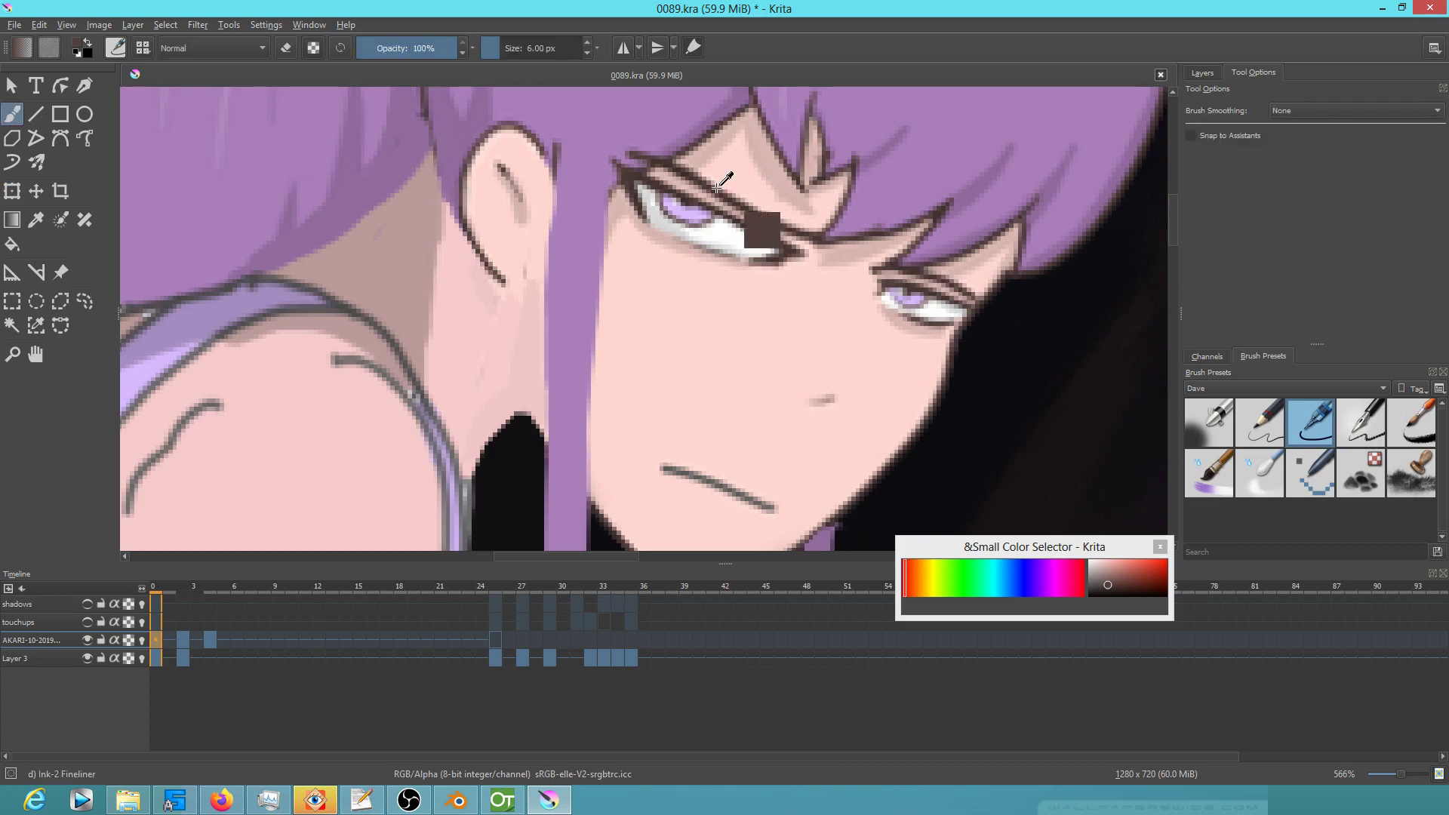
pyautogui.keyDown('ctrl'); pyautogui.click(711, 190); pyautogui.keyUp('ctrl')
pyautogui.click(1262, 424)
pyautogui.click(1291, 434)
pyautogui.moveTo(513, 361)
pyautogui.mouseDown()
pyautogui.moveTo(518, 395)
pyautogui.moveTo(616, 521)
pyautogui.mouseUp()
pyautogui.moveTo(532, 293); pyautogui.dragTo(549, 351)
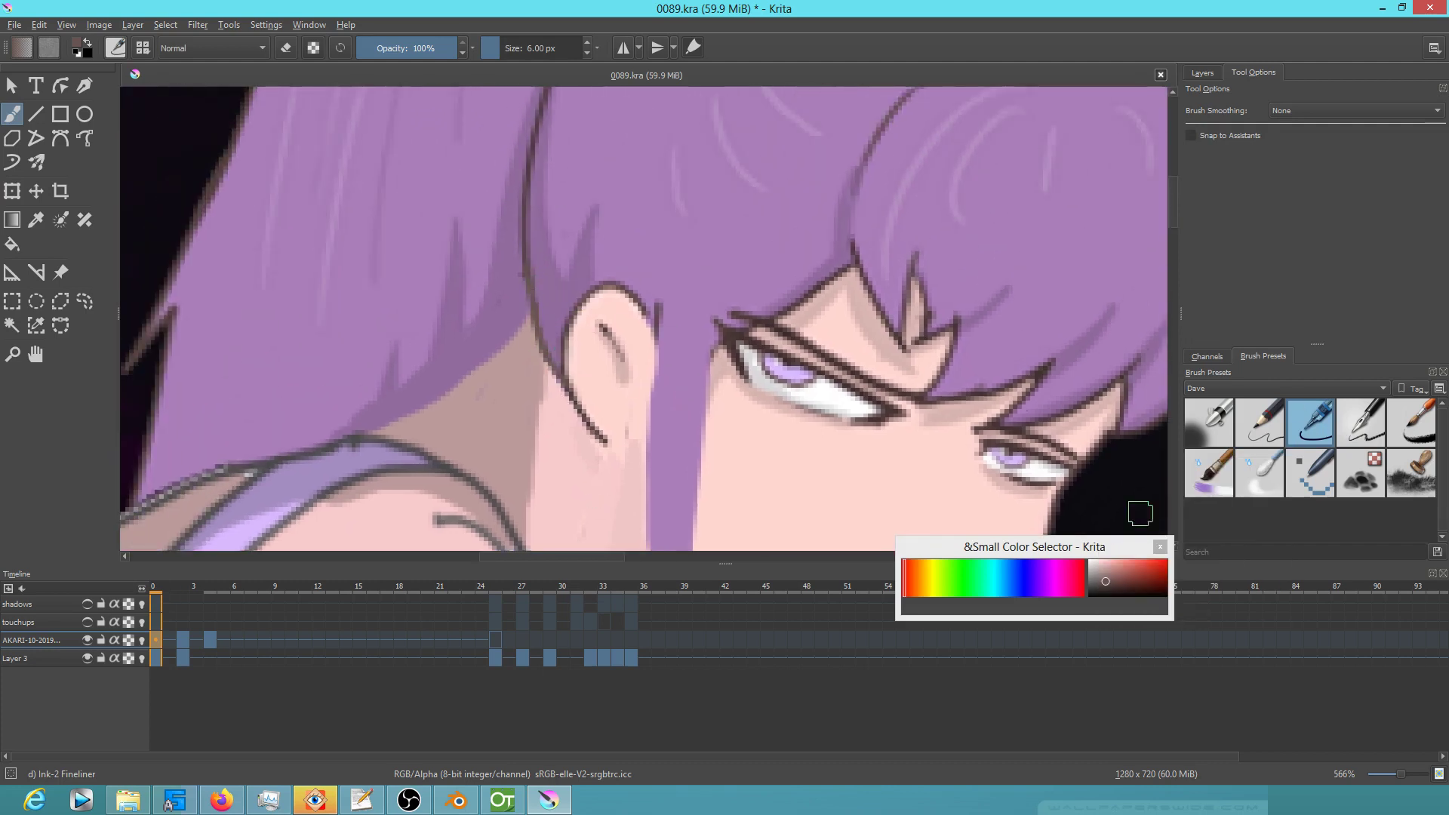
pyautogui.click(1107, 582)
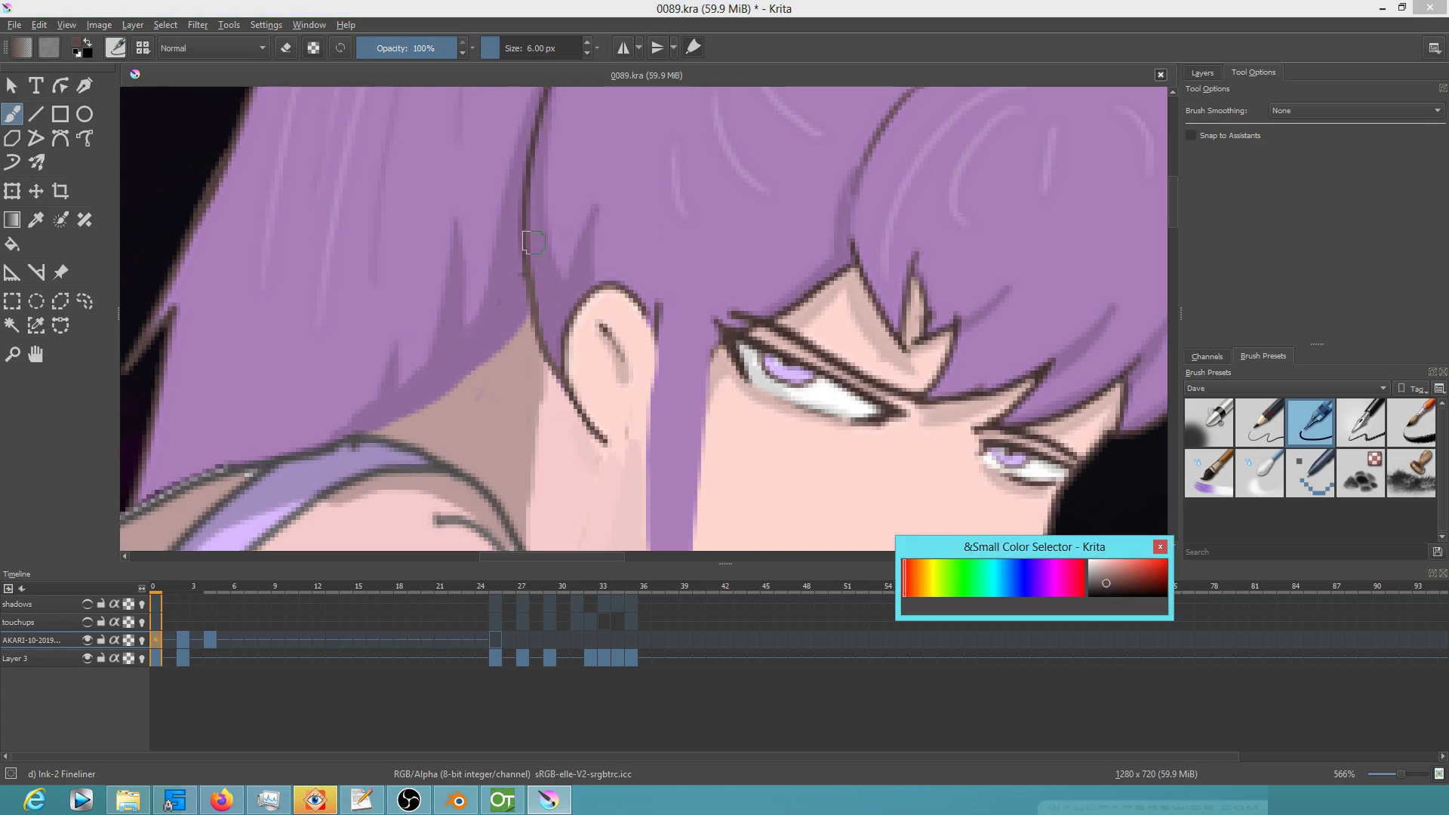
pyautogui.click(528, 281)
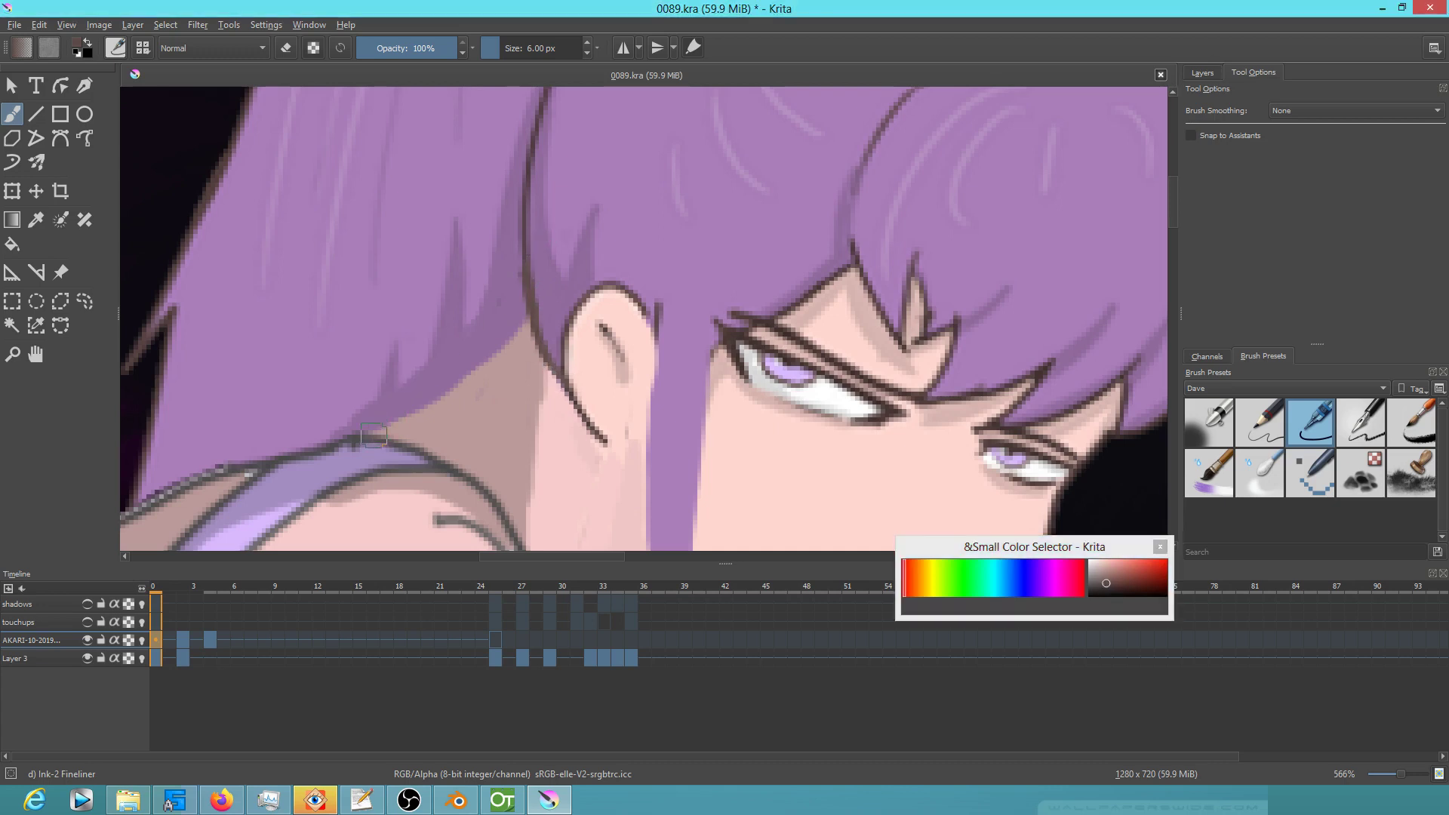
pyautogui.moveTo(366, 442)
pyautogui.mouseDown()
pyautogui.moveTo(432, 405)
pyautogui.moveTo(535, 306)
pyautogui.mouseUp()
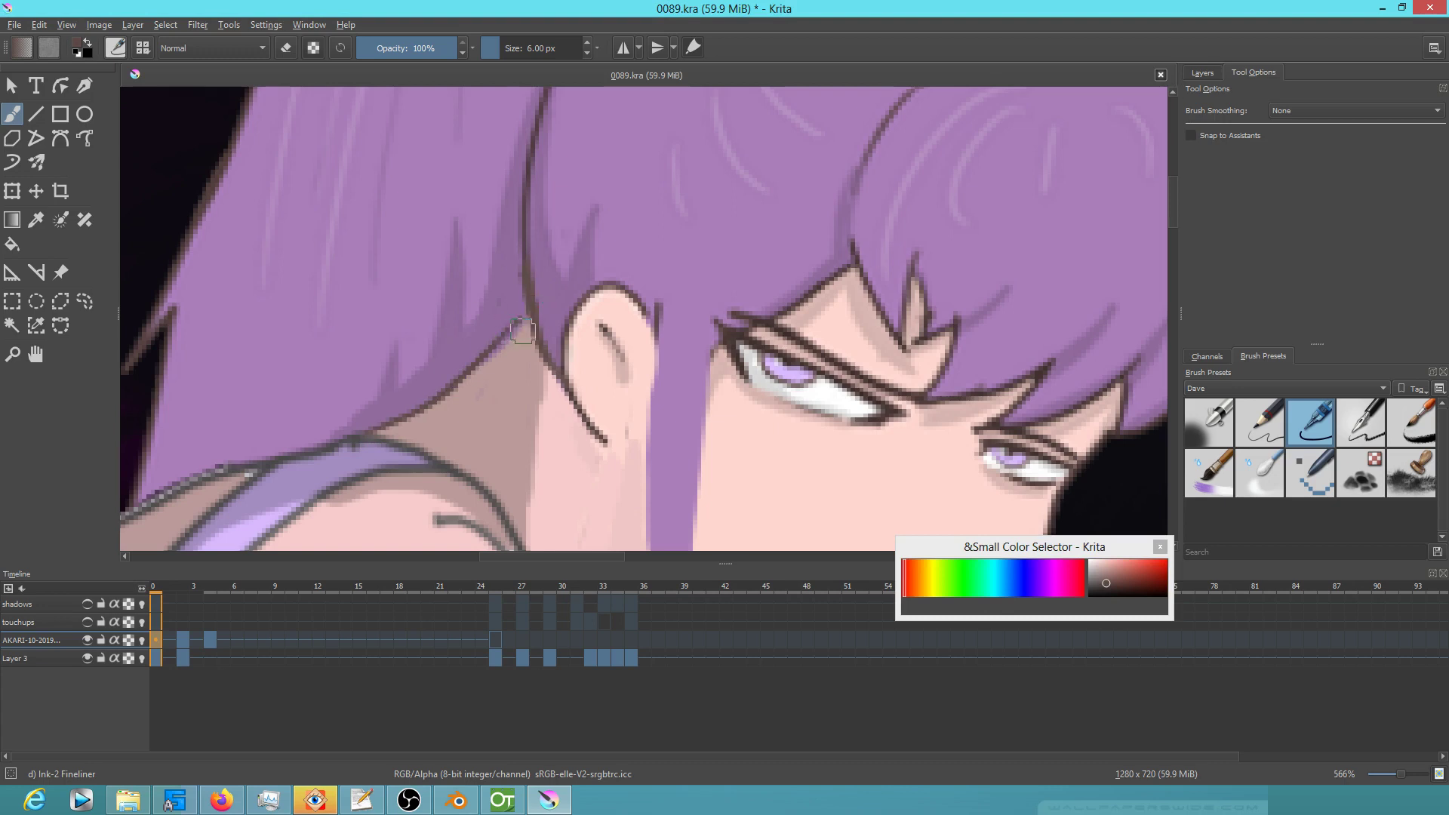
pyautogui.moveTo(531, 317); pyautogui.dragTo(447, 397)
pyautogui.moveTo(456, 220)
pyautogui.mouseDown()
pyautogui.moveTo(418, 434)
pyautogui.moveTo(405, 333)
pyautogui.moveTo(391, 371)
pyautogui.mouseUp()
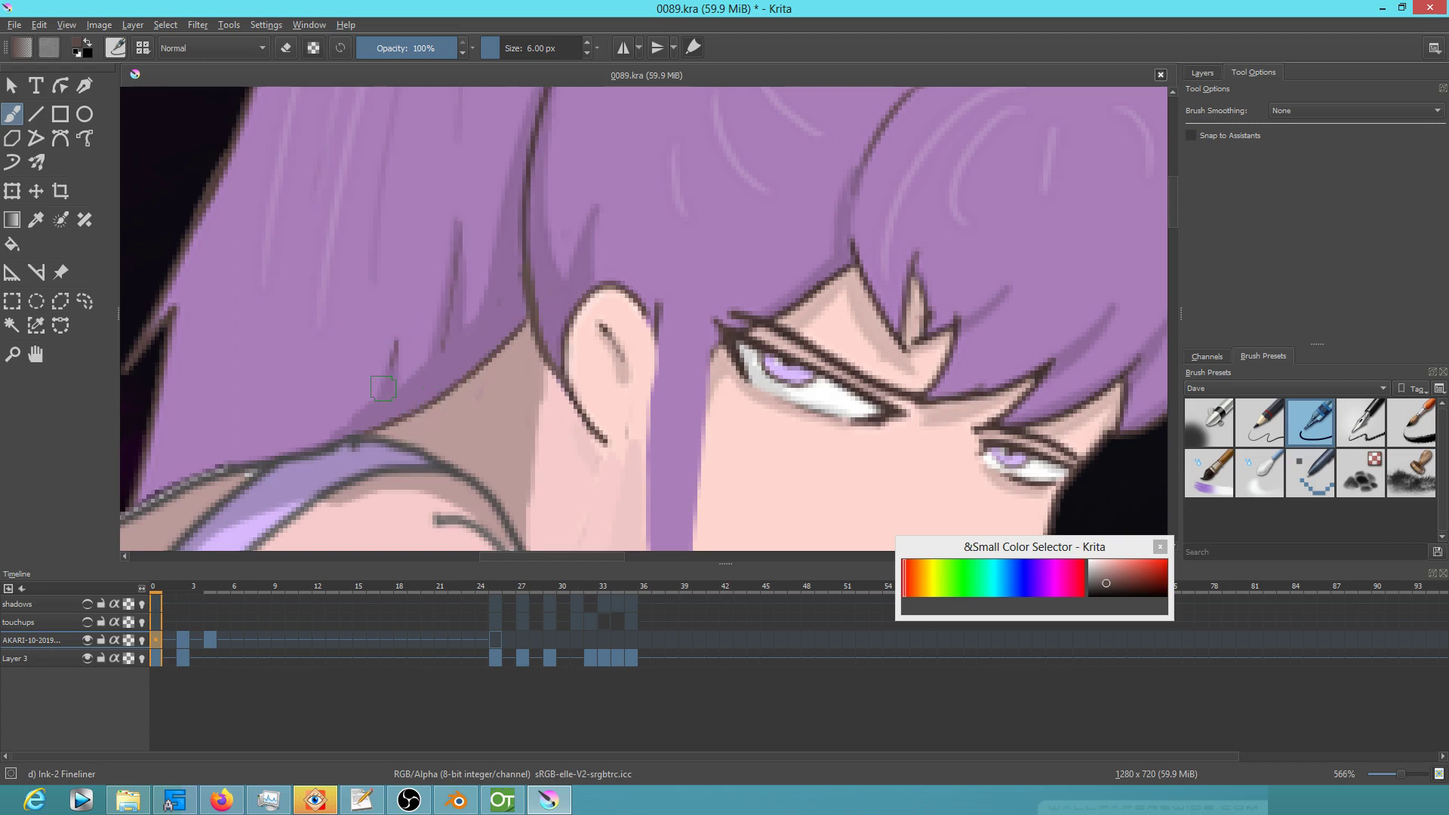
pyautogui.moveTo(883, 351)
pyautogui.mouseDown()
pyautogui.moveTo(637, 297)
pyautogui.moveTo(790, 333)
pyautogui.moveTo(774, 263)
pyautogui.mouseUp()
pyautogui.scroll(2, 727, 362)
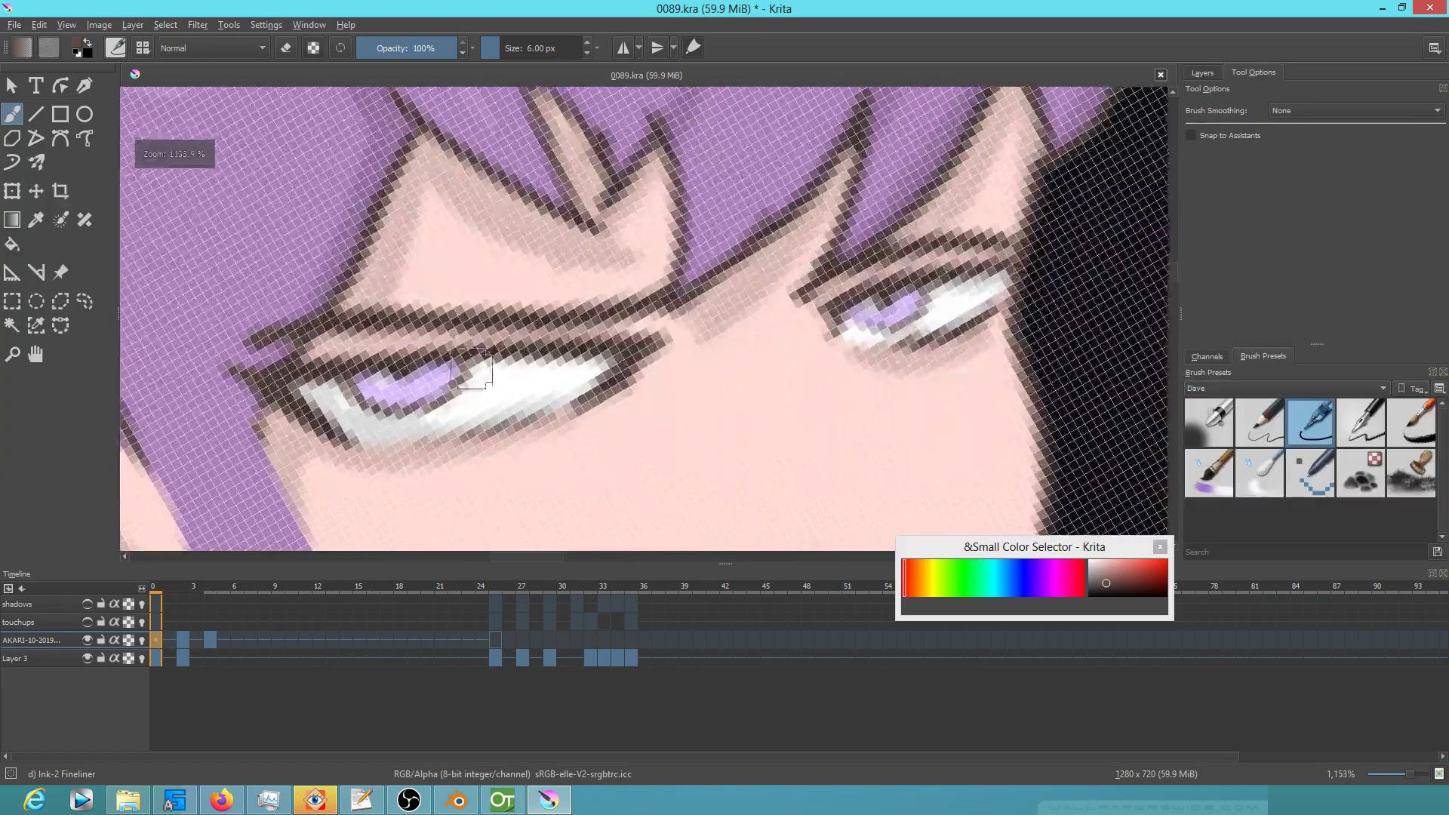
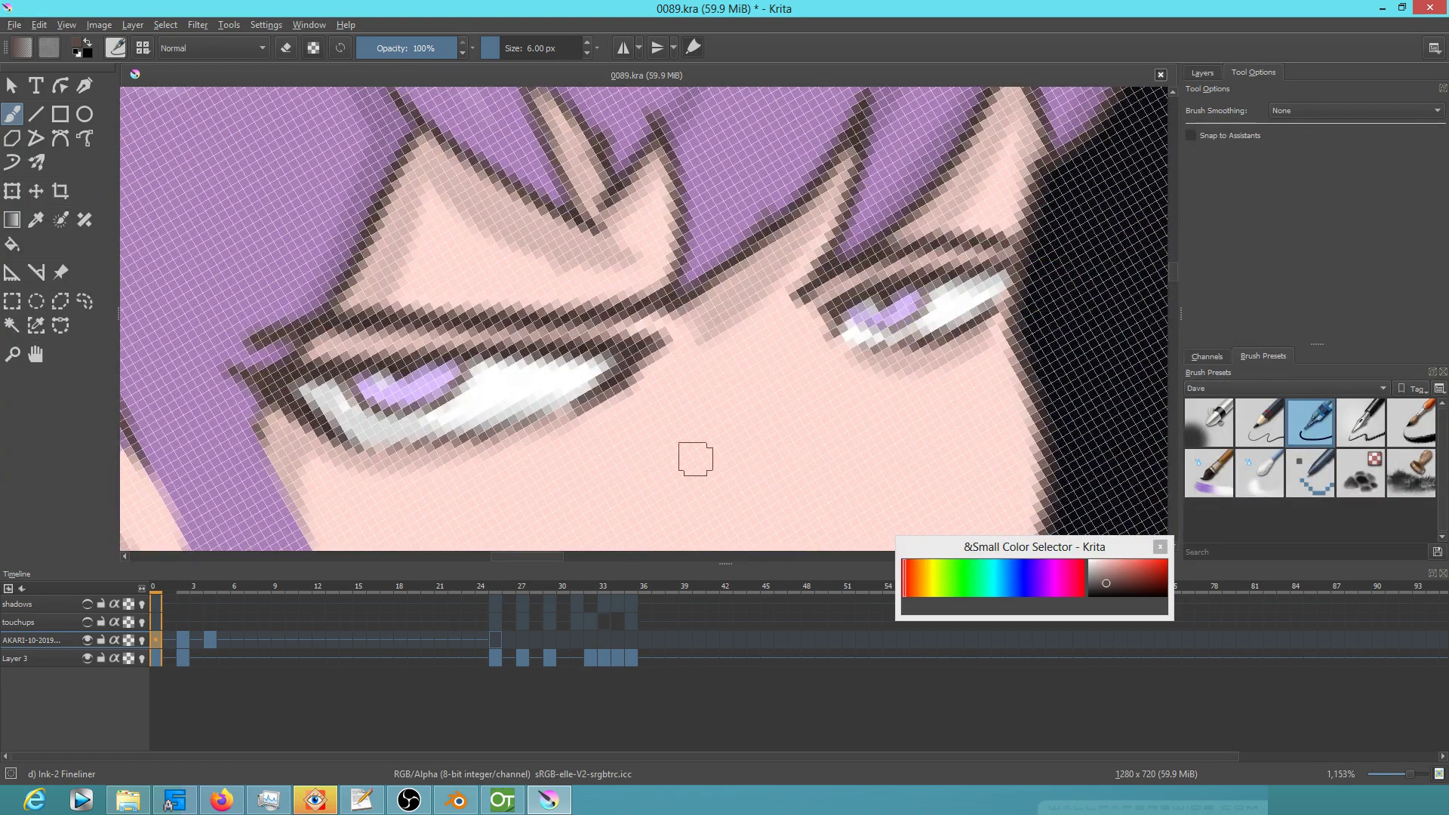
pyautogui.press('1')
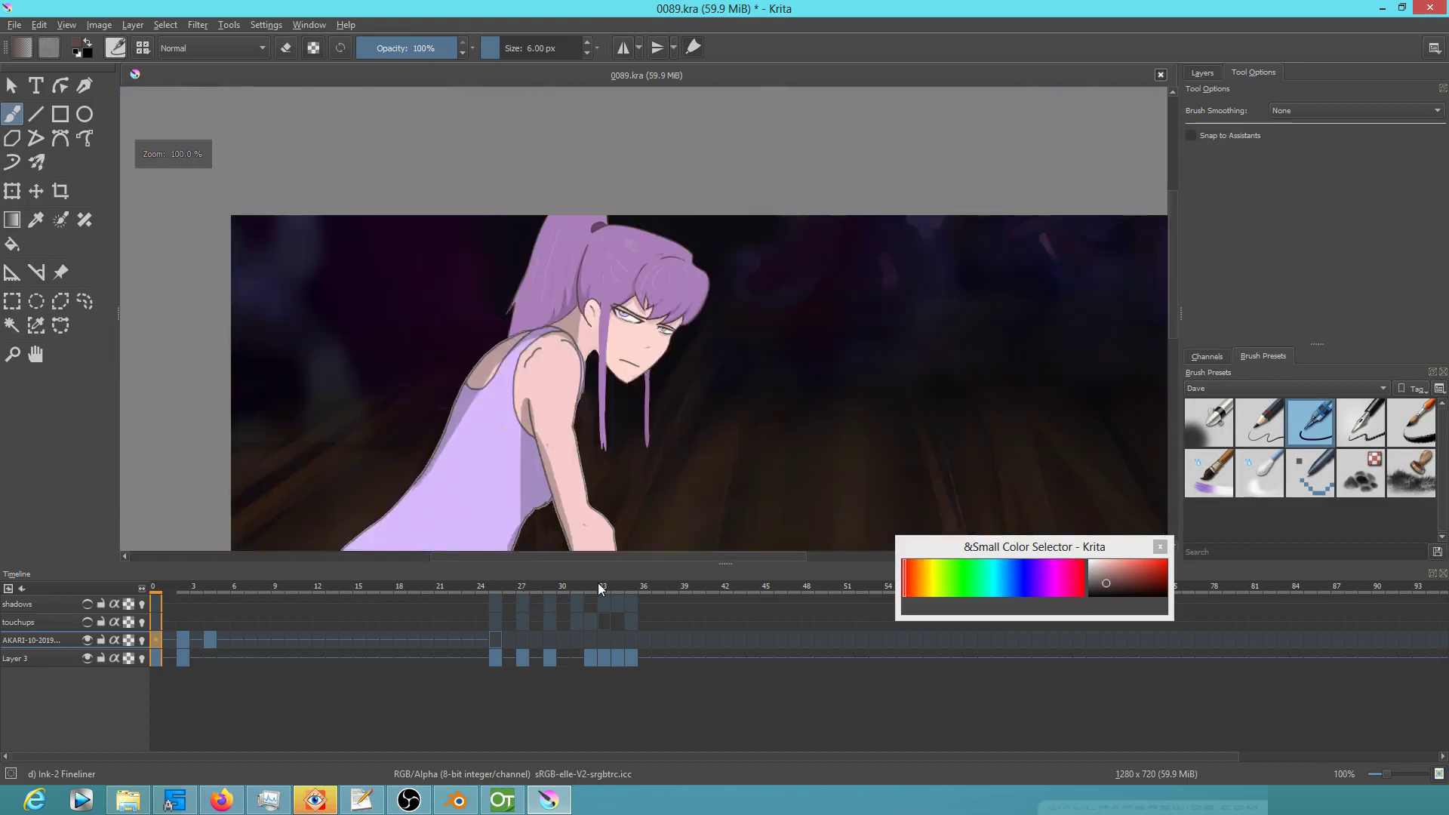
pyautogui.scroll(-3, 756, 359)
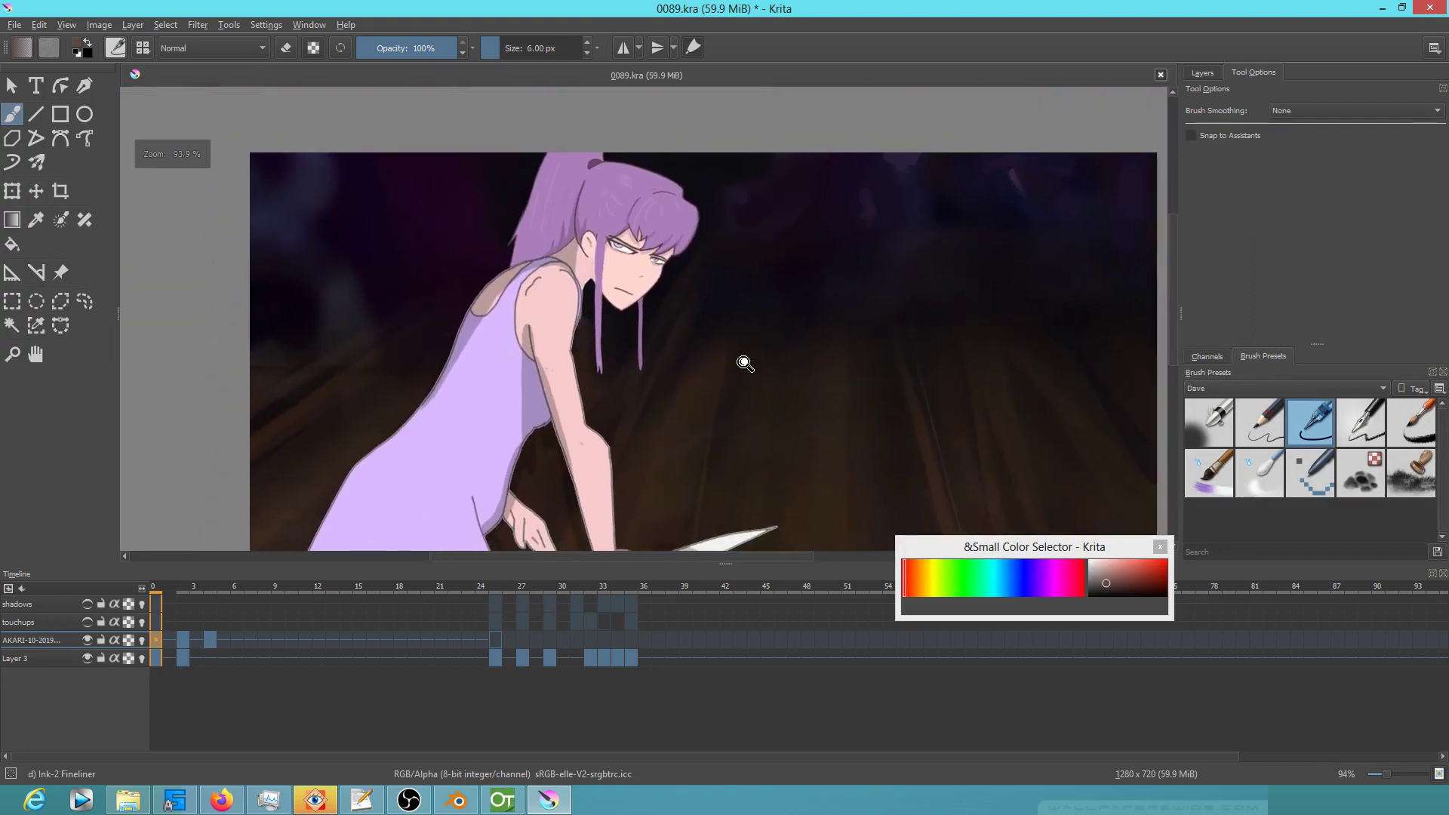
# On frame 2, outline both edges of the front hair strand in dark brown and add thin accent lines to the ponytail and neck
pyautogui.click(183, 659)
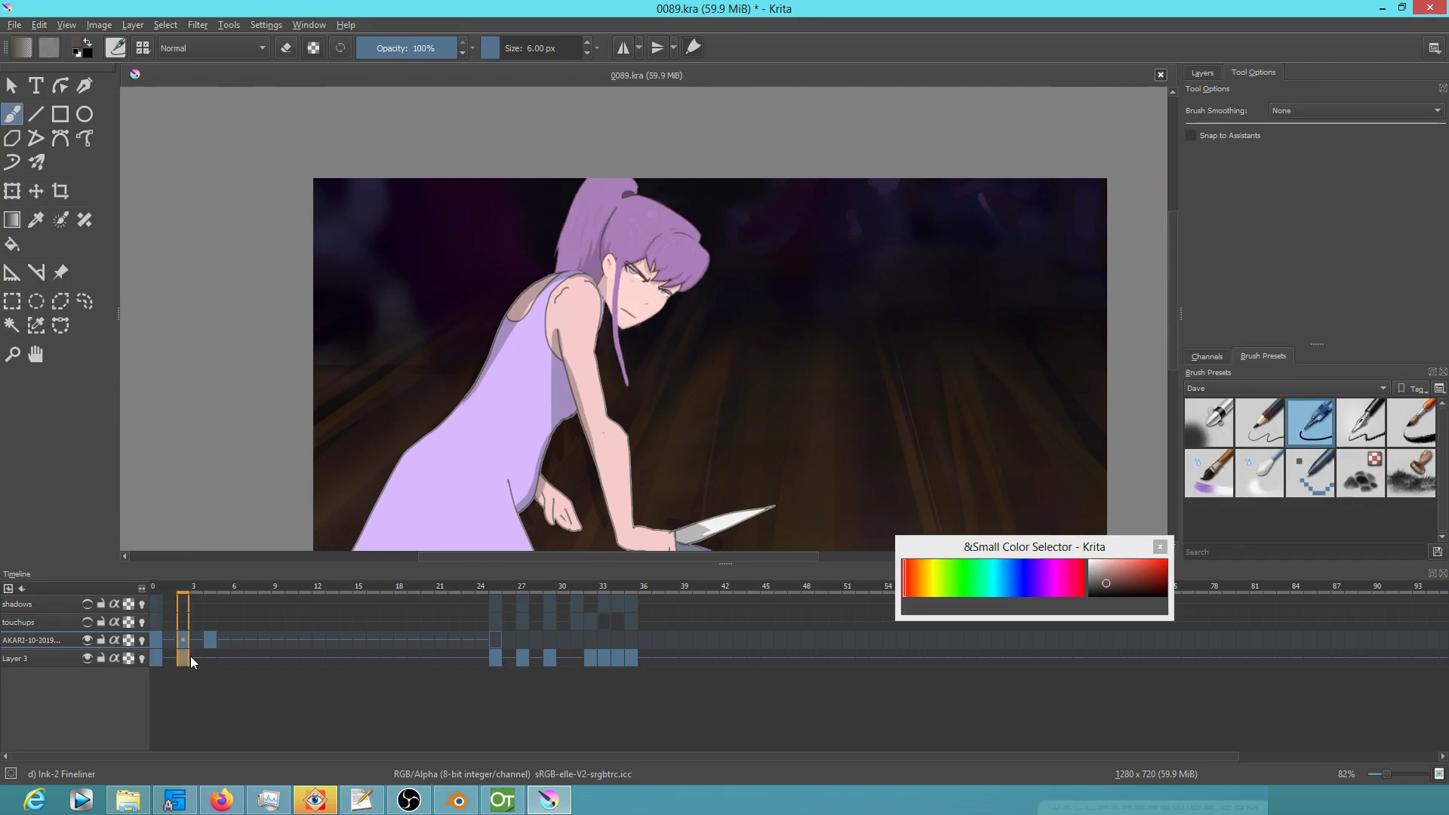
pyautogui.scroll(6, 661, 240)
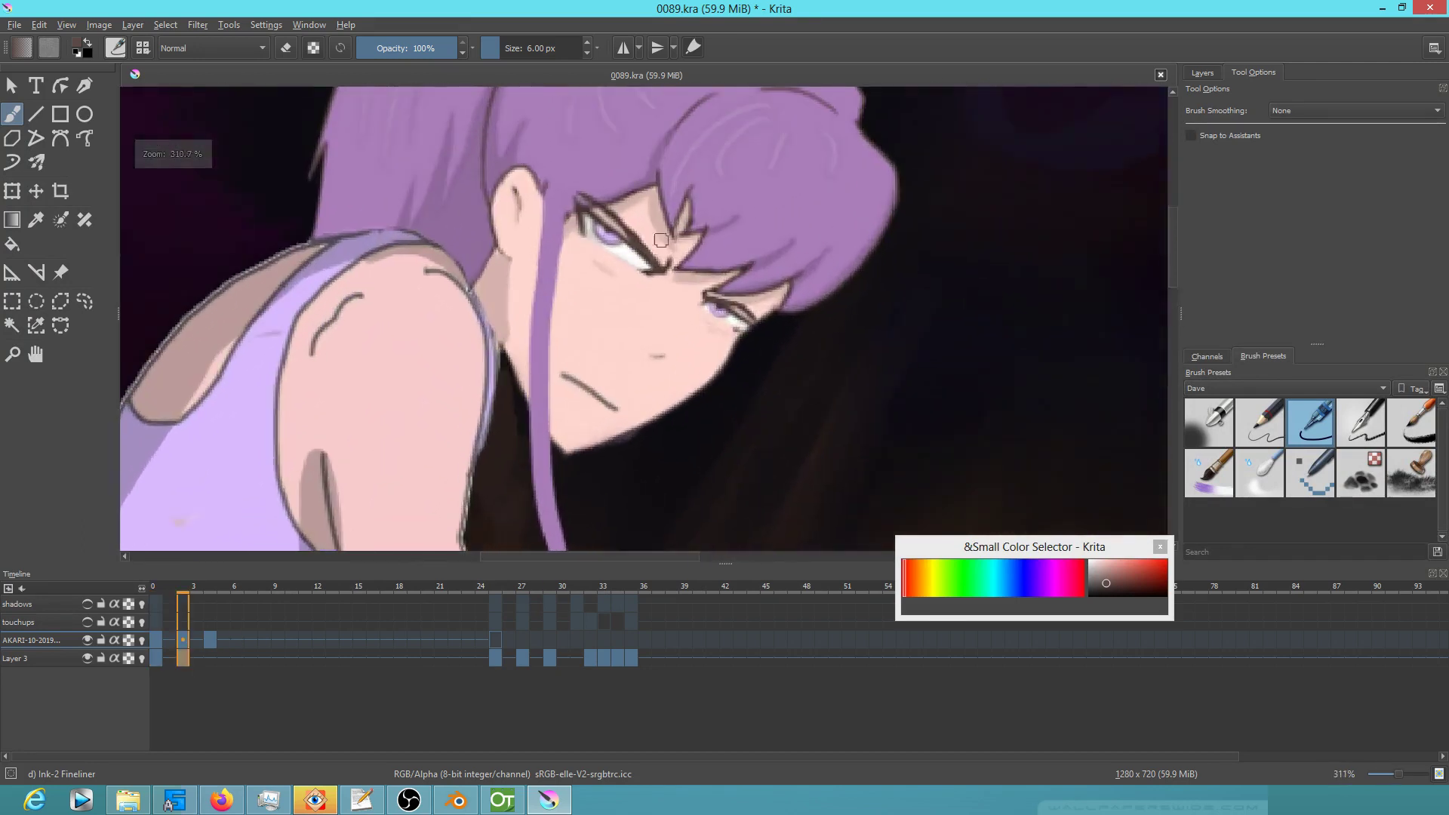
pyautogui.moveTo(540, 236); pyautogui.dragTo(530, 414)
pyautogui.moveTo(532, 359)
pyautogui.mouseDown()
pyautogui.moveTo(588, 390)
pyautogui.moveTo(556, 343)
pyautogui.mouseUp()
pyautogui.moveTo(553, 452); pyautogui.dragTo(570, 516)
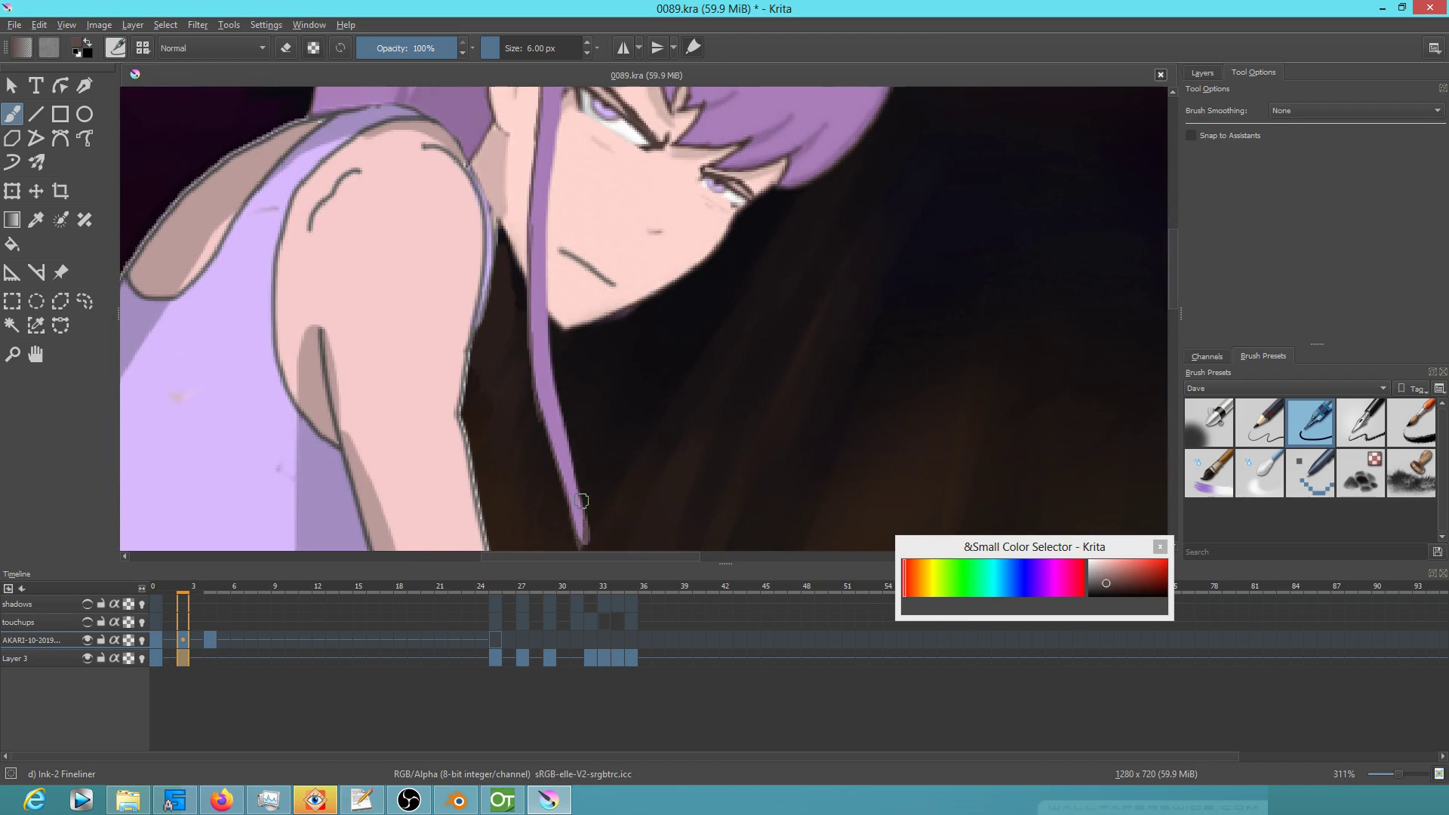
pyautogui.moveTo(554, 381); pyautogui.dragTo(576, 478)
pyautogui.moveTo(571, 138)
pyautogui.mouseDown()
pyautogui.moveTo(579, 228)
pyautogui.moveTo(555, 294)
pyautogui.mouseUp()
pyautogui.moveTo(578, 204); pyautogui.dragTo(560, 387)
pyautogui.moveTo(553, 336); pyautogui.dragTo(562, 465)
pyautogui.moveTo(554, 379); pyautogui.dragTo(572, 480)
pyautogui.moveTo(576, 213); pyautogui.dragTo(594, 325)
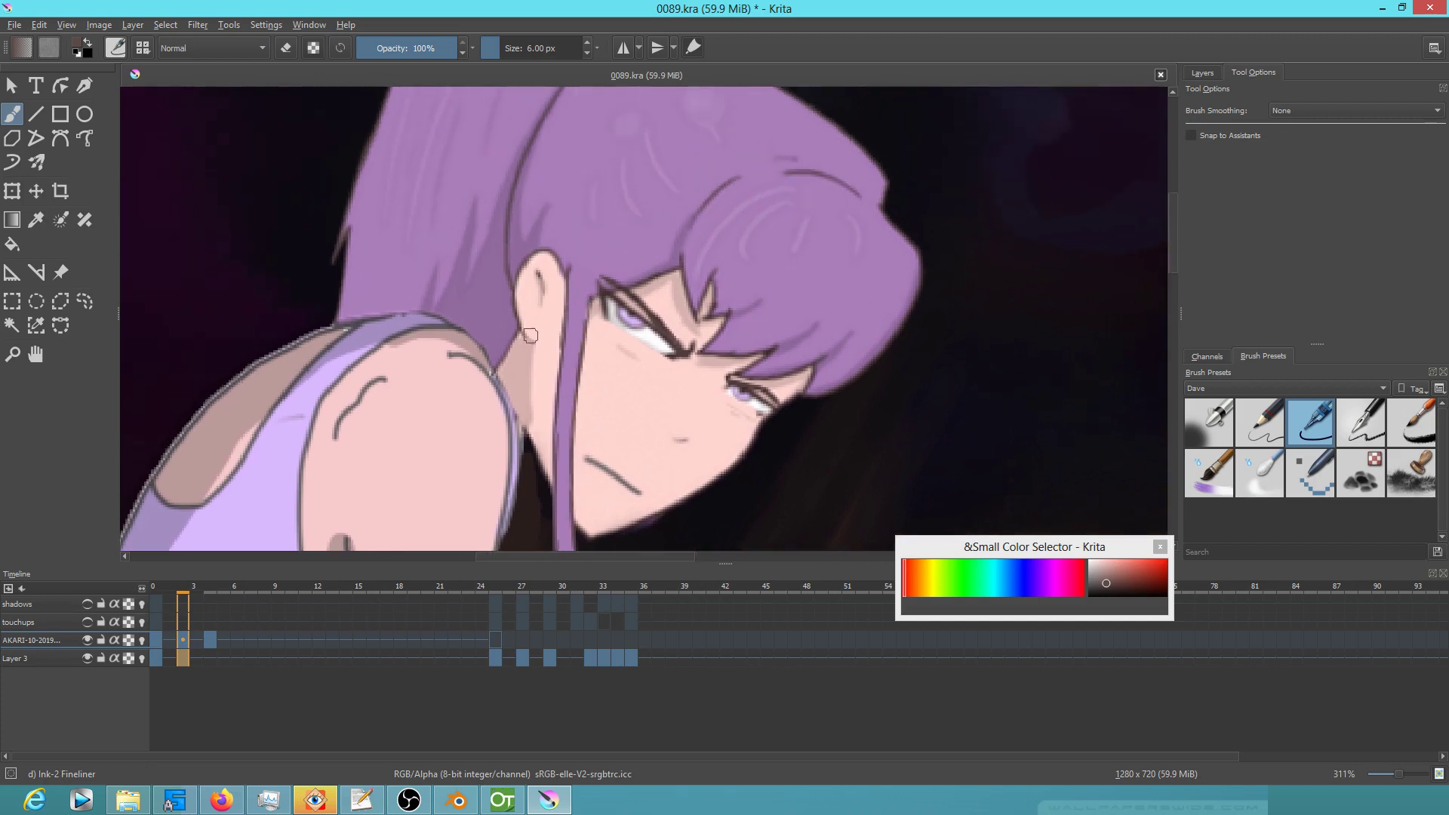
pyautogui.moveTo(478, 221); pyautogui.dragTo(454, 325)
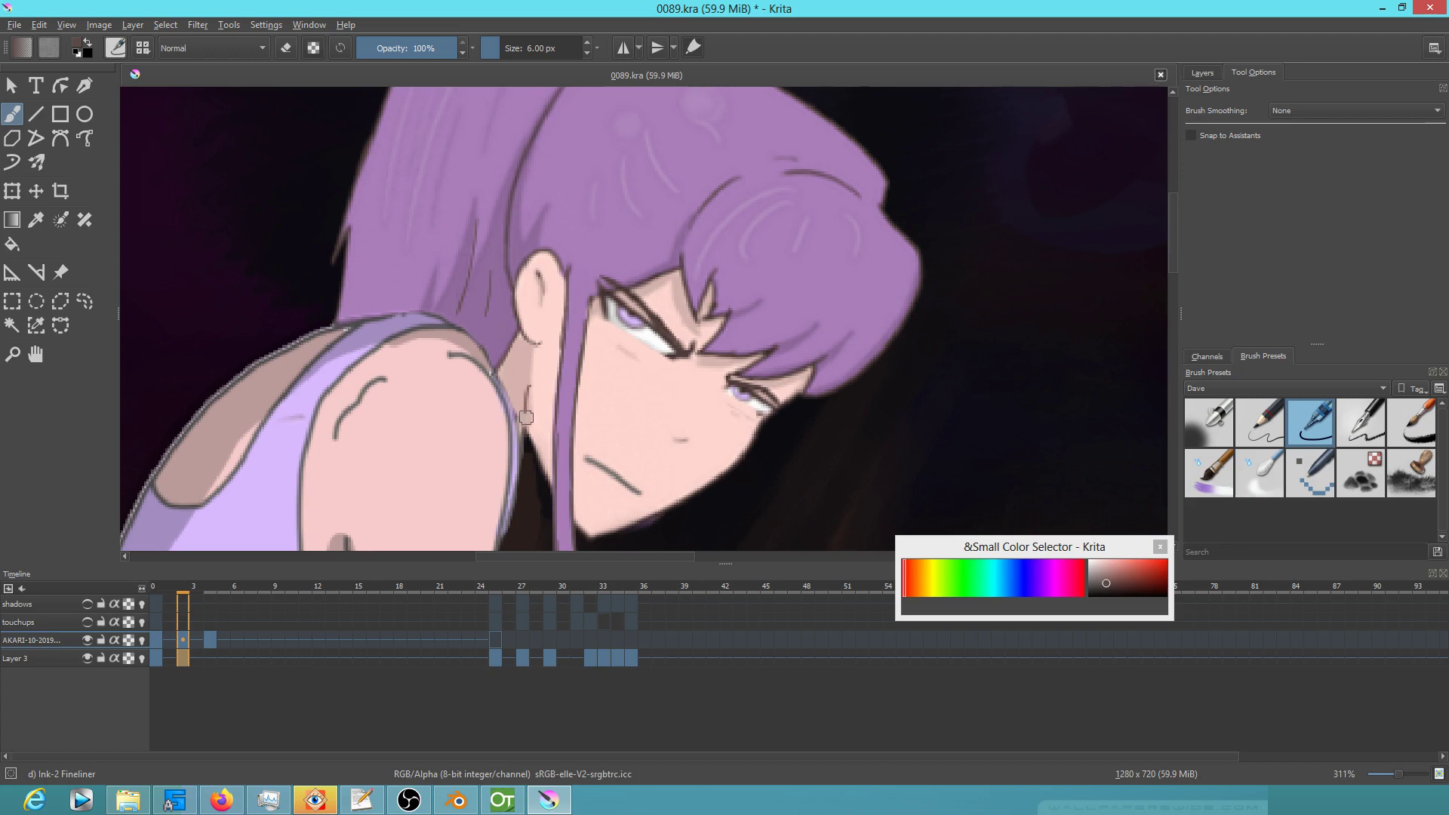
# On frame 0, outline both edges of the front hair strand beside the ear in dark brown down past the chin
pyautogui.click(154, 642)
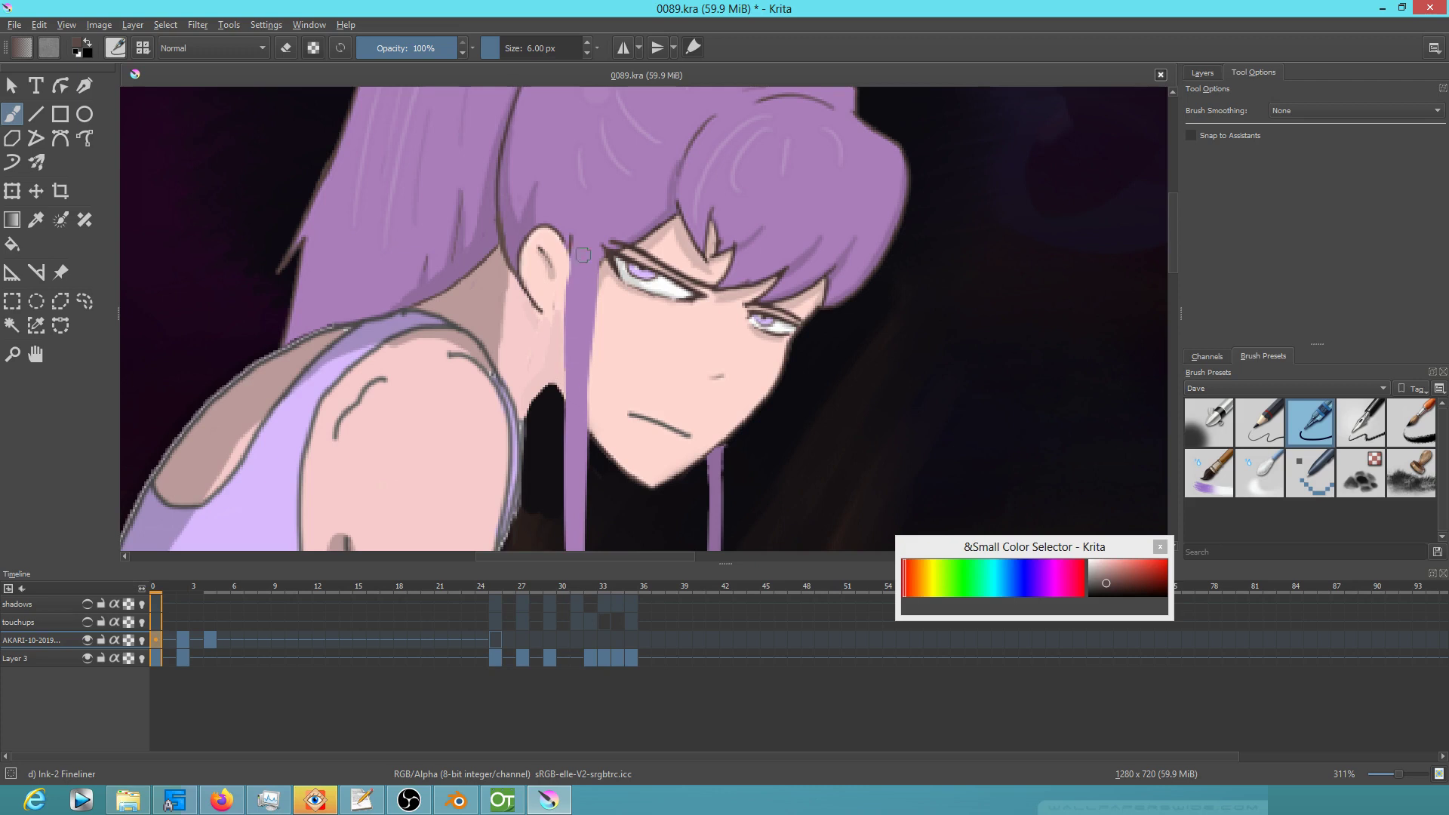
pyautogui.moveTo(571, 247); pyautogui.dragTo(570, 453)
pyautogui.moveTo(603, 262); pyautogui.dragTo(587, 500)
pyautogui.moveTo(669, 413); pyautogui.dragTo(709, 220)
pyautogui.hotkey('ctrl', 'z')
pyautogui.moveTo(607, 211); pyautogui.dragTo(612, 431)
pyautogui.moveTo(623, 365); pyautogui.dragTo(626, 429)
# Touch up frame 0's front strand with sampled purple, darken the neck edge beside it in dark grey, and compare with frame 2
pyautogui.keyDown('ctrl'); pyautogui.click(620, 348); pyautogui.keyUp('ctrl')
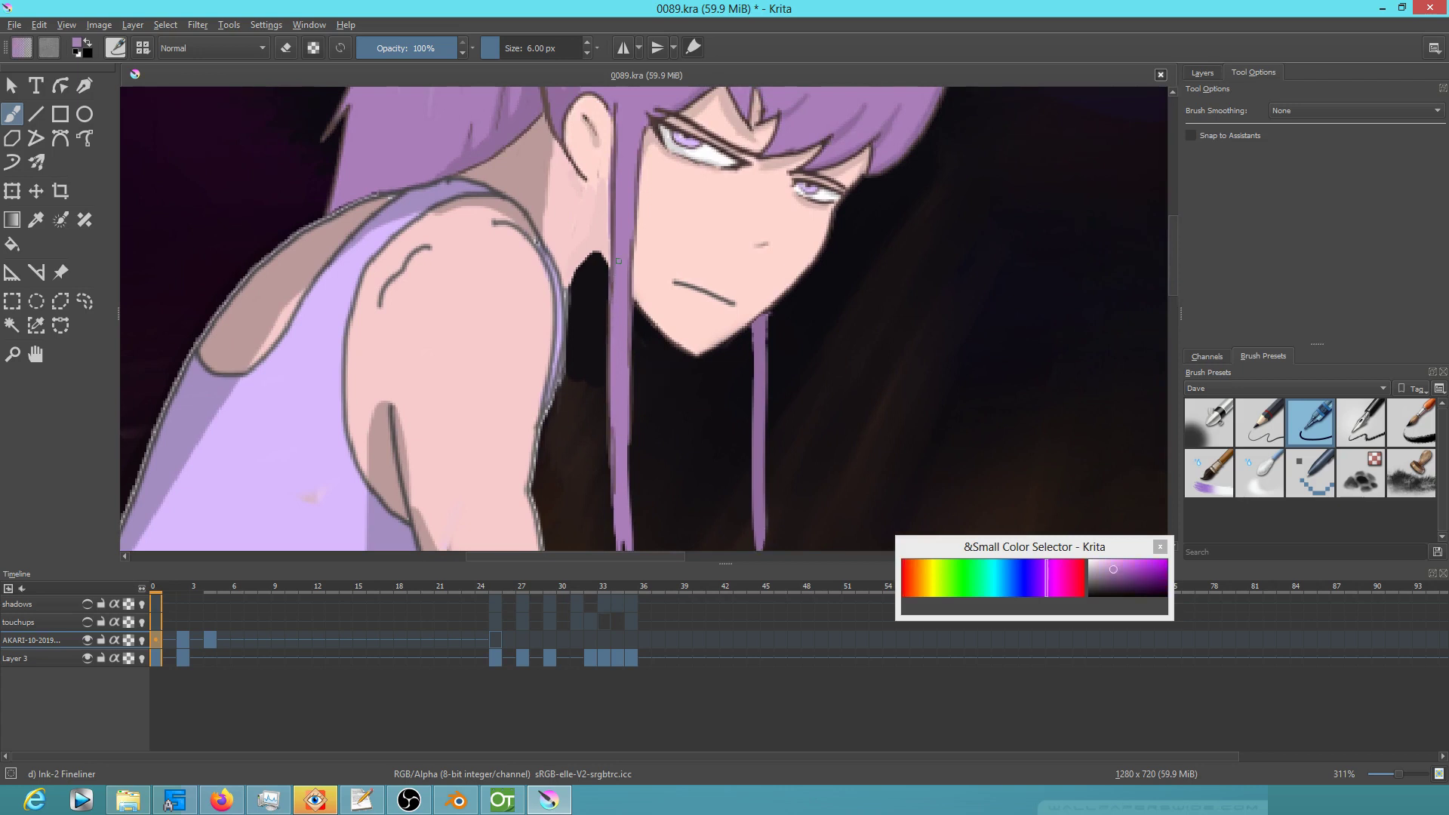
pyautogui.moveTo(430, 219); pyautogui.dragTo(508, 182)
pyautogui.moveTo(568, 285)
pyautogui.mouseDown()
pyautogui.moveTo(594, 254)
pyautogui.moveTo(609, 338)
pyautogui.mouseUp()
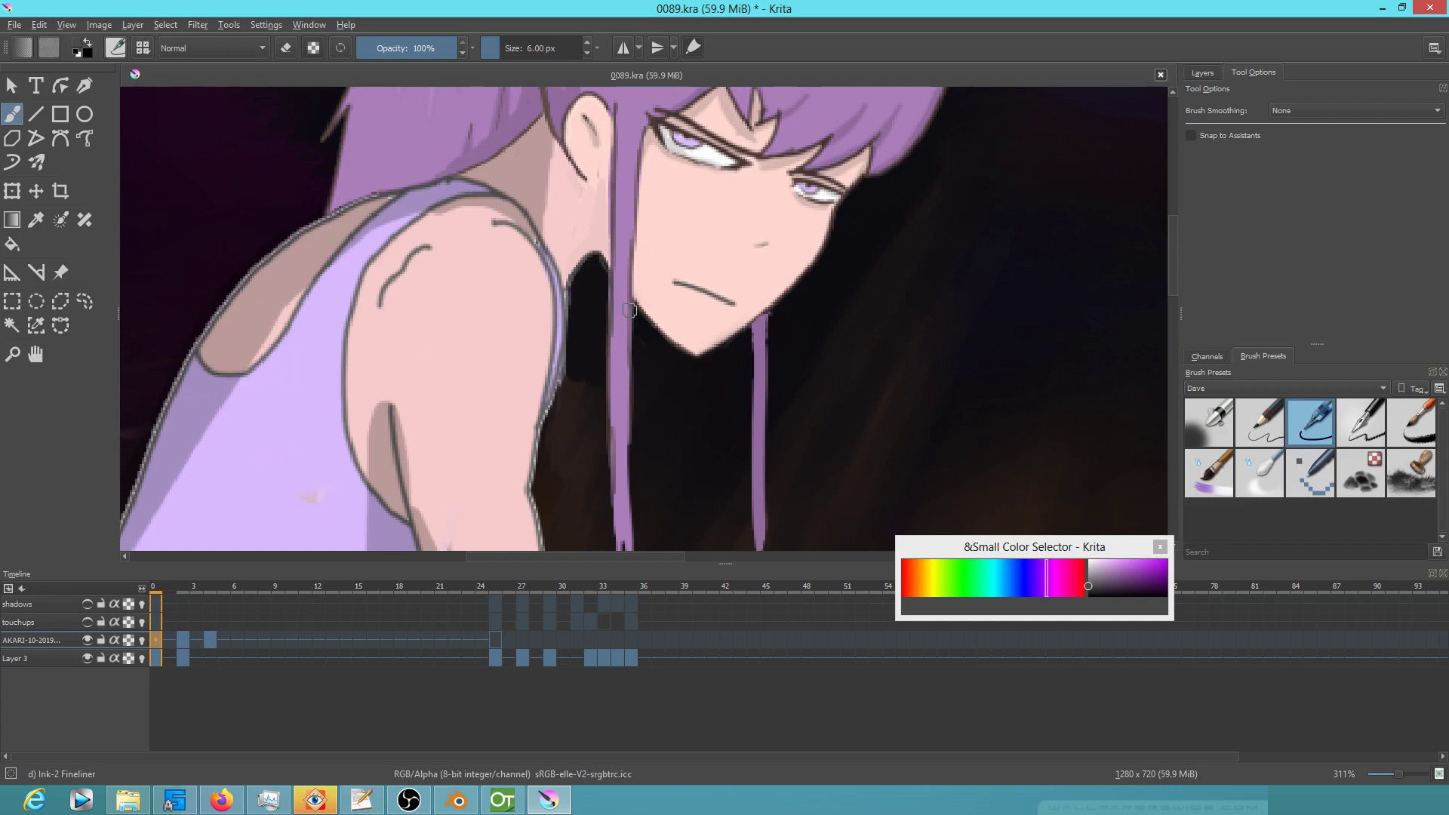
pyautogui.moveTo(608, 278); pyautogui.dragTo(611, 317)
pyautogui.scroll(-3, 671, 506)
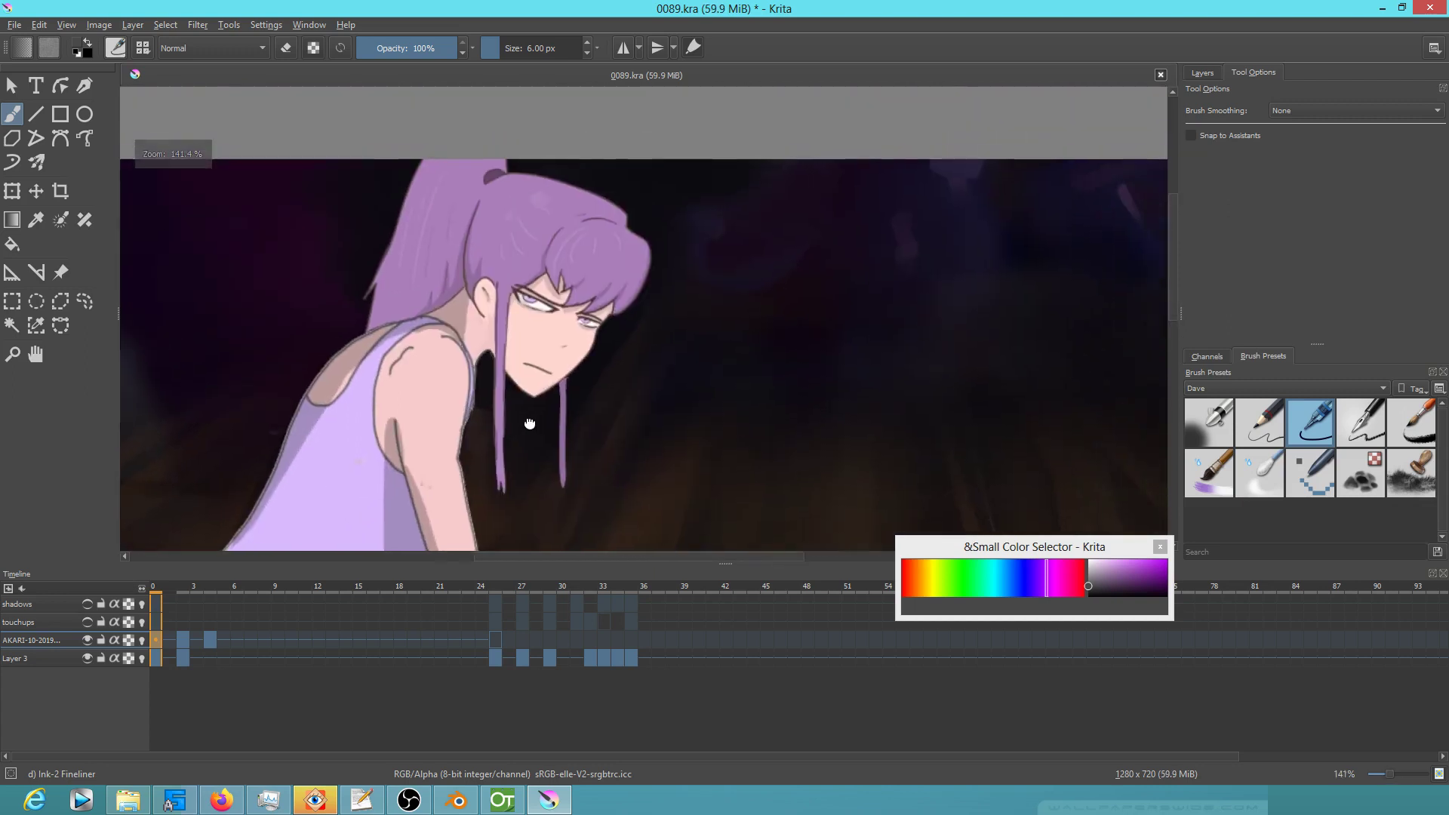
pyautogui.click(183, 641)
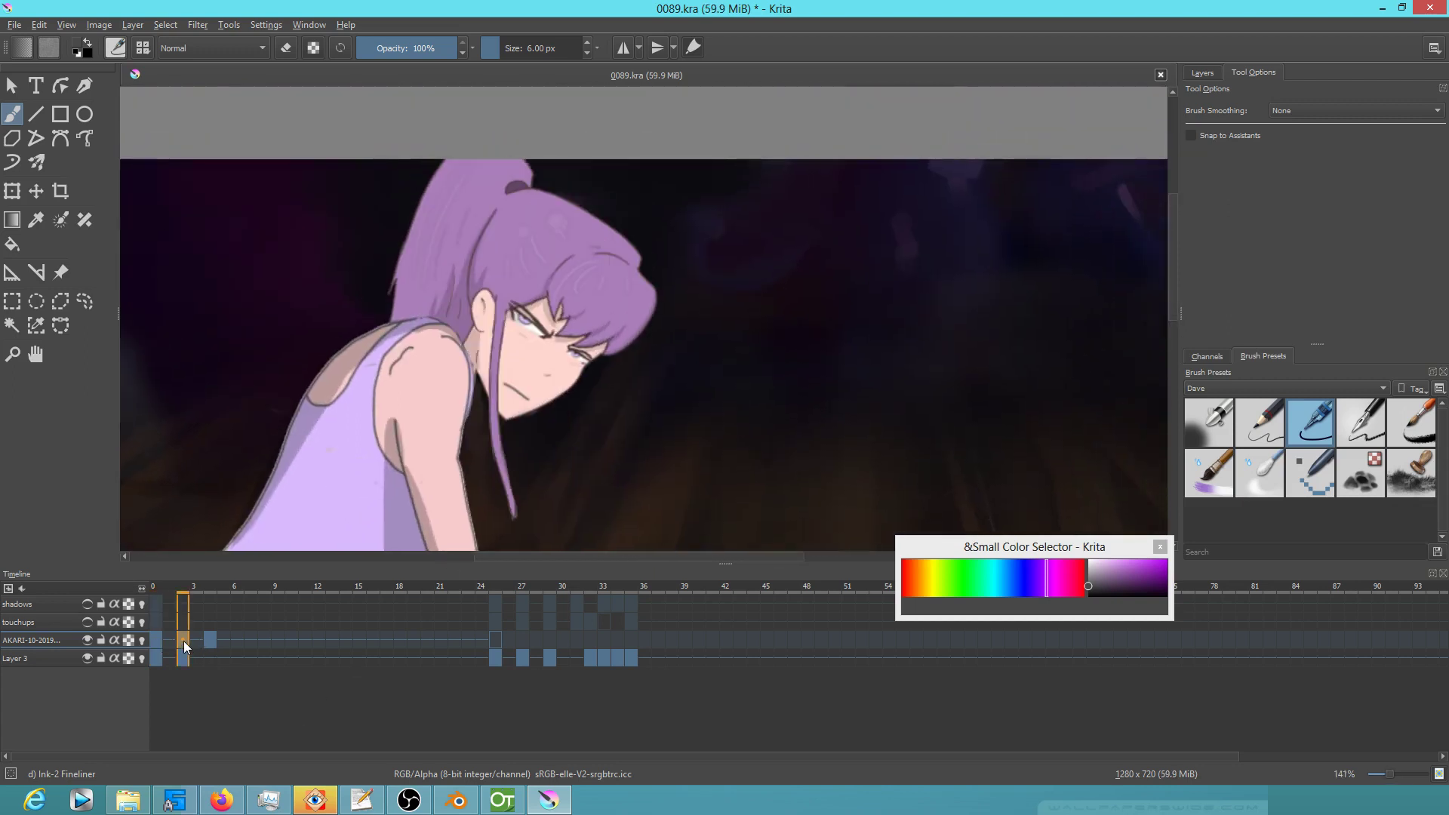
pyautogui.click(155, 643)
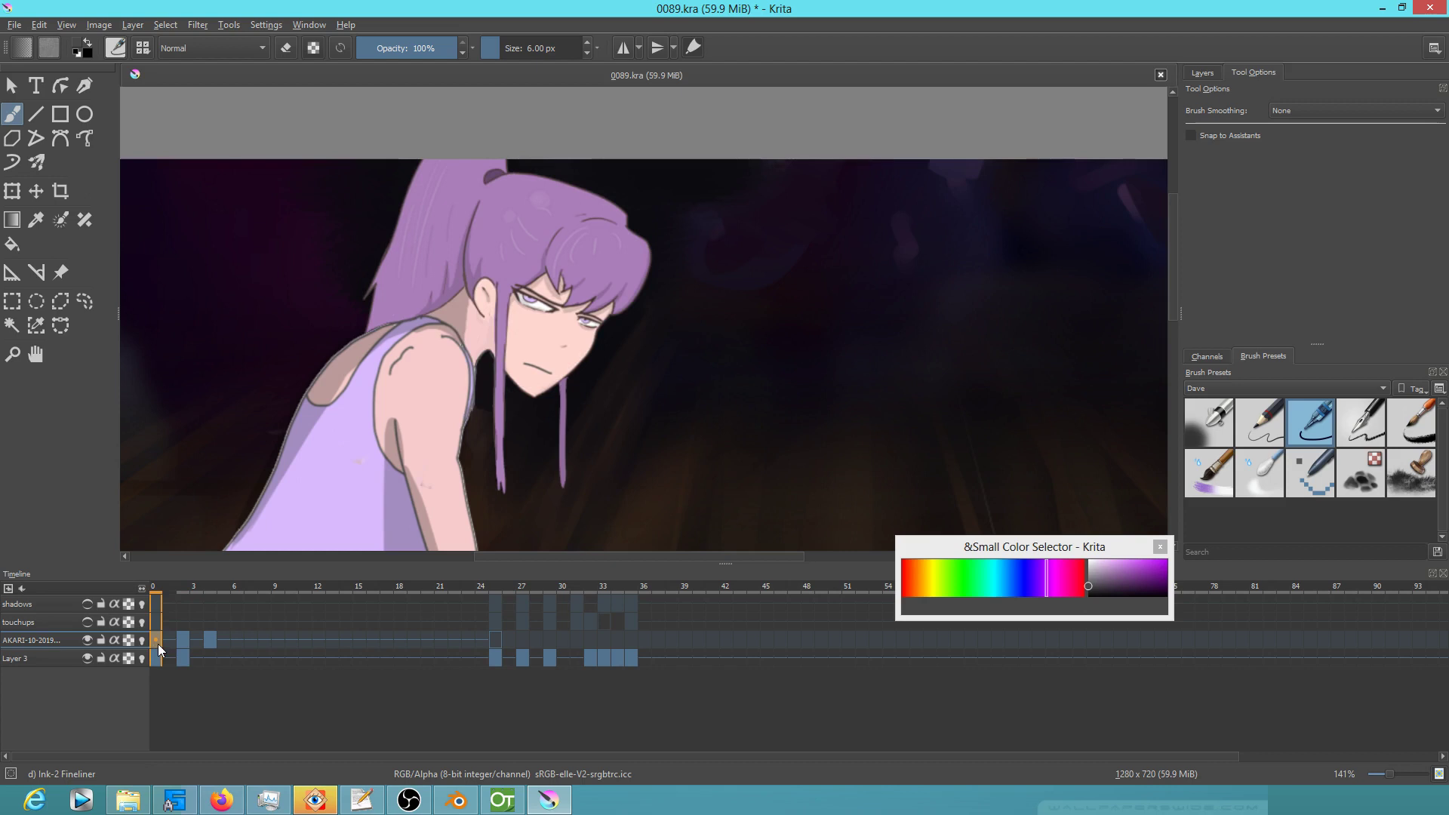
# On frame 0, outline the thin hair strand hanging below the jaw and the lower part of the front strand in dark grey
pyautogui.scroll(4, 637, 476)
pyautogui.moveTo(544, 359); pyautogui.dragTo(693, 392)
pyautogui.moveTo(468, 137); pyautogui.dragTo(468, 232)
pyautogui.moveTo(469, 168); pyautogui.dragTo(470, 308)
pyautogui.moveTo(468, 217); pyautogui.dragTo(475, 522)
pyautogui.moveTo(533, 417); pyautogui.dragTo(551, 325)
pyautogui.moveTo(495, 443); pyautogui.dragTo(503, 469)
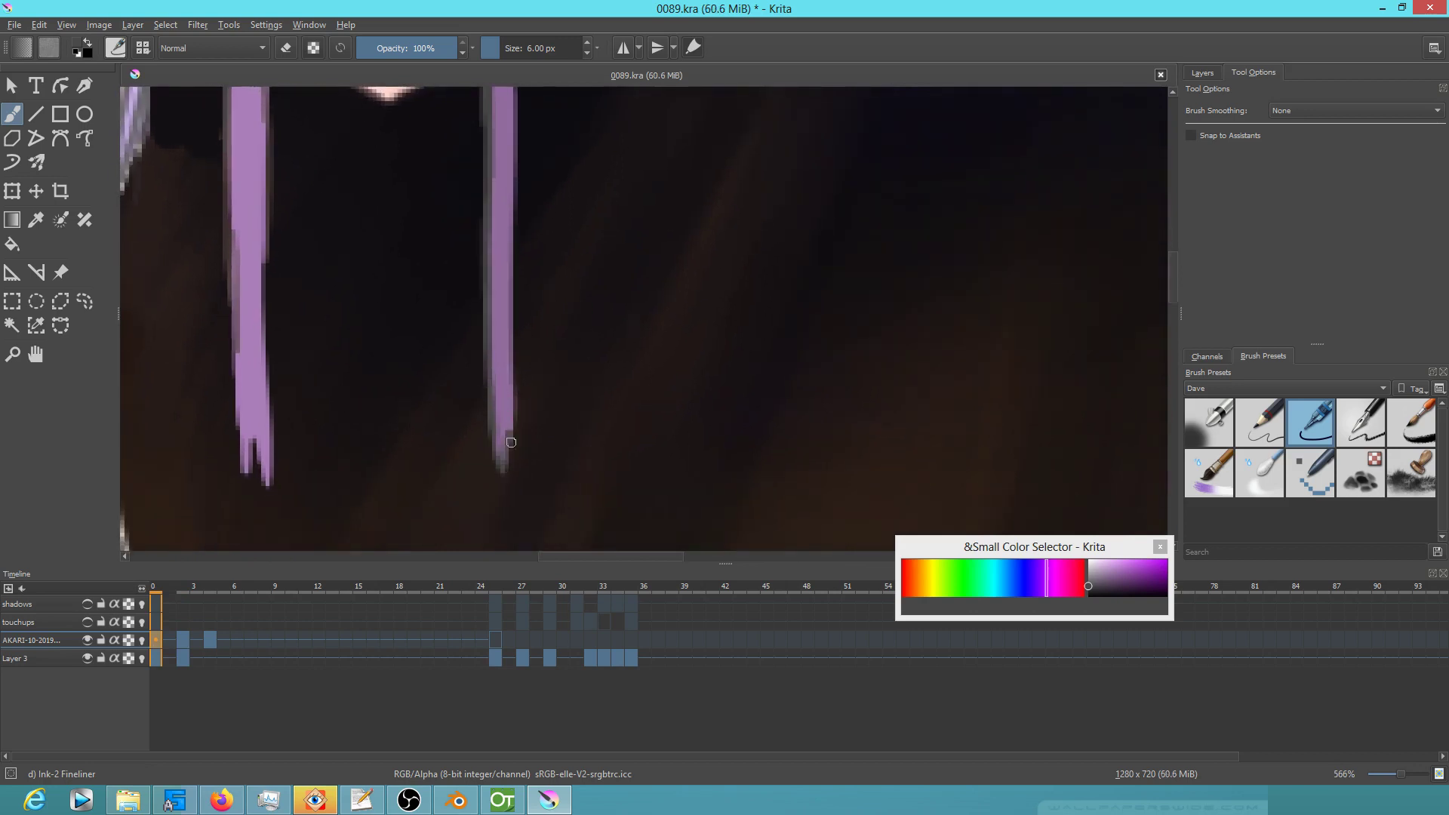
pyautogui.scroll(4, 548, 272)
pyautogui.moveTo(521, 154); pyautogui.dragTo(511, 532)
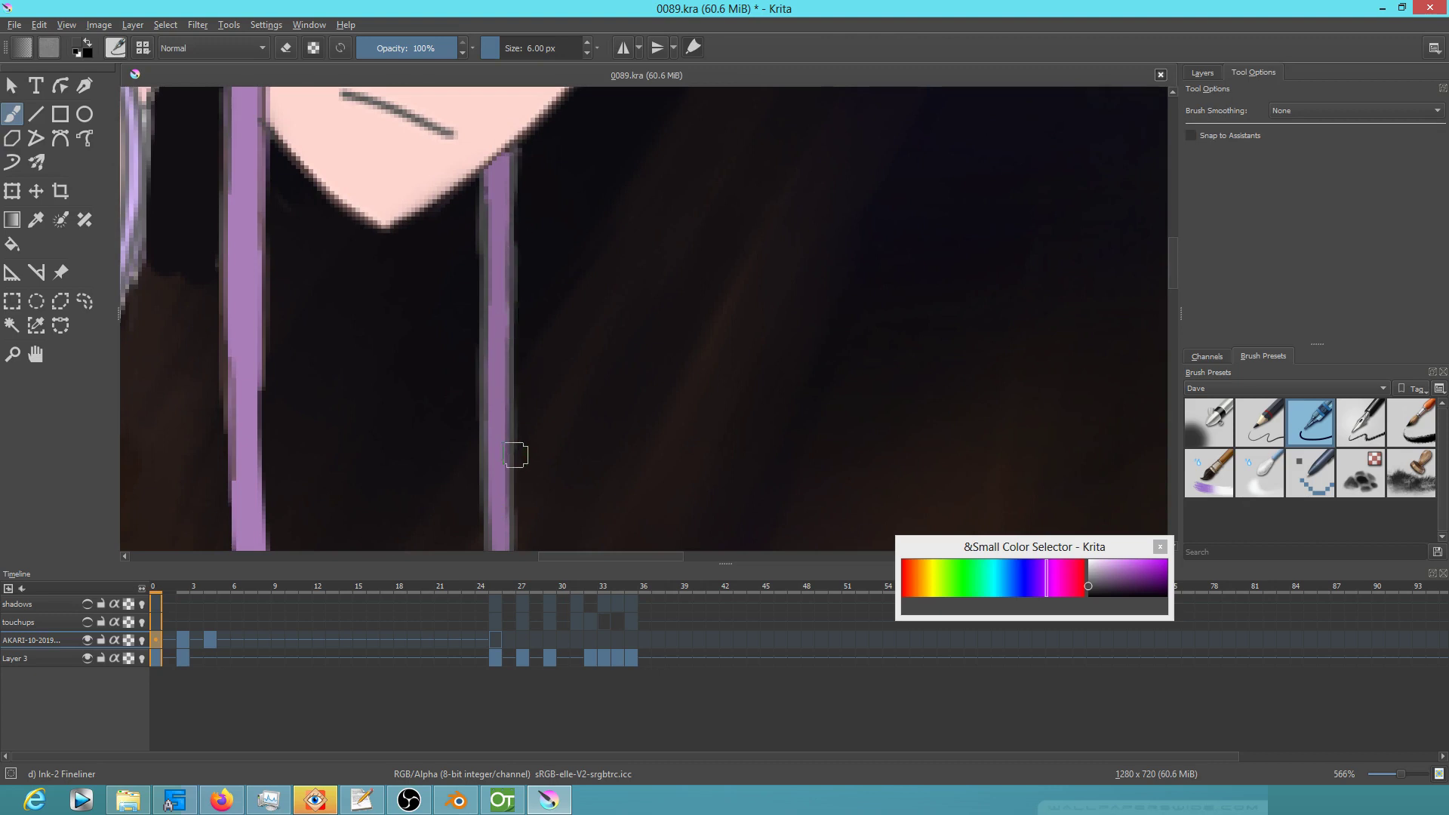
pyautogui.moveTo(261, 382); pyautogui.dragTo(266, 550)
pyautogui.moveTo(338, 433); pyautogui.dragTo(511, 252)
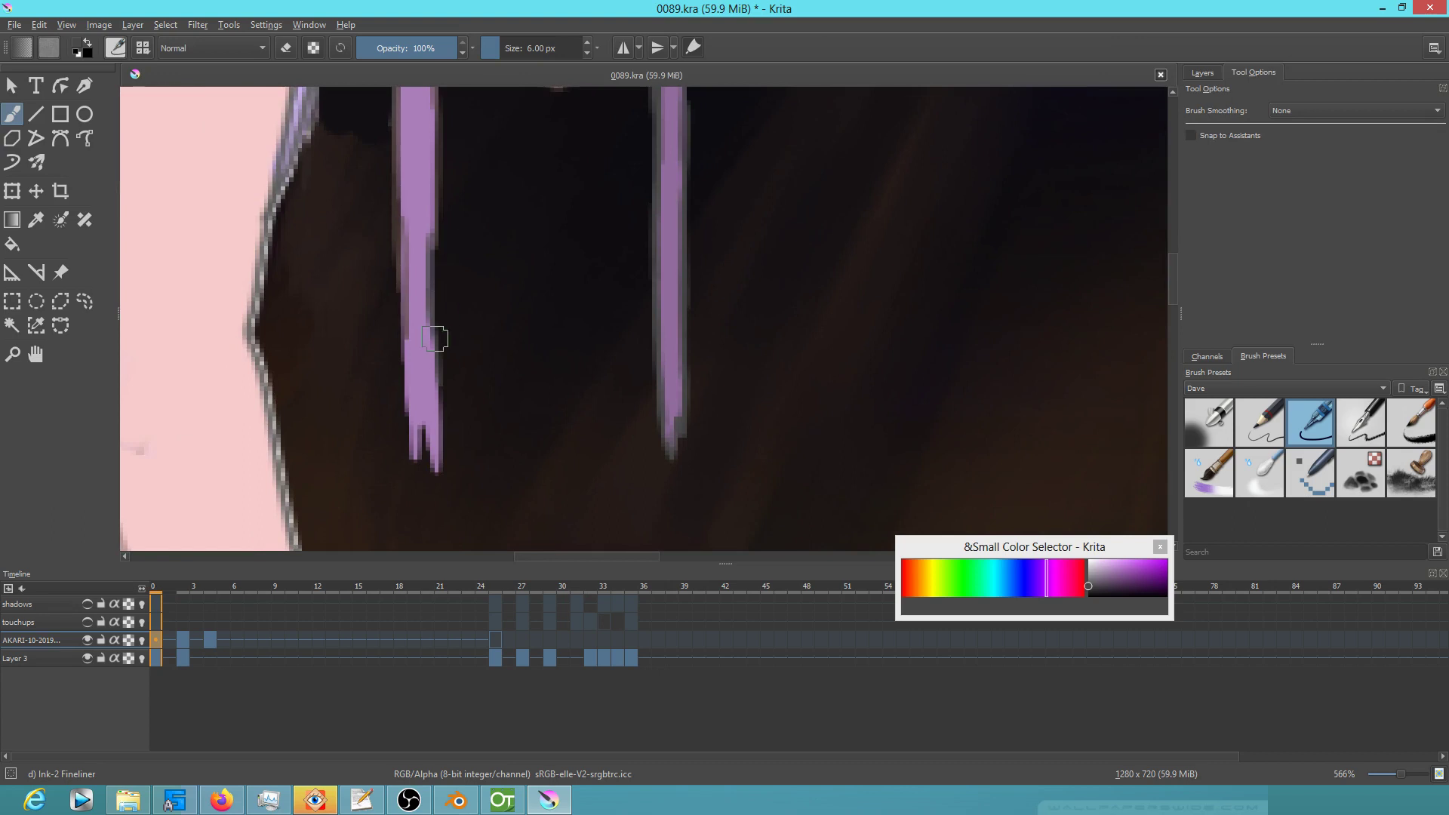
# Clean up the fill of both hanging hair strands on frame 0 with purples sampled from each strand
pyautogui.keyDown('ctrl'); pyautogui.click(422, 370); pyautogui.keyUp('ctrl')
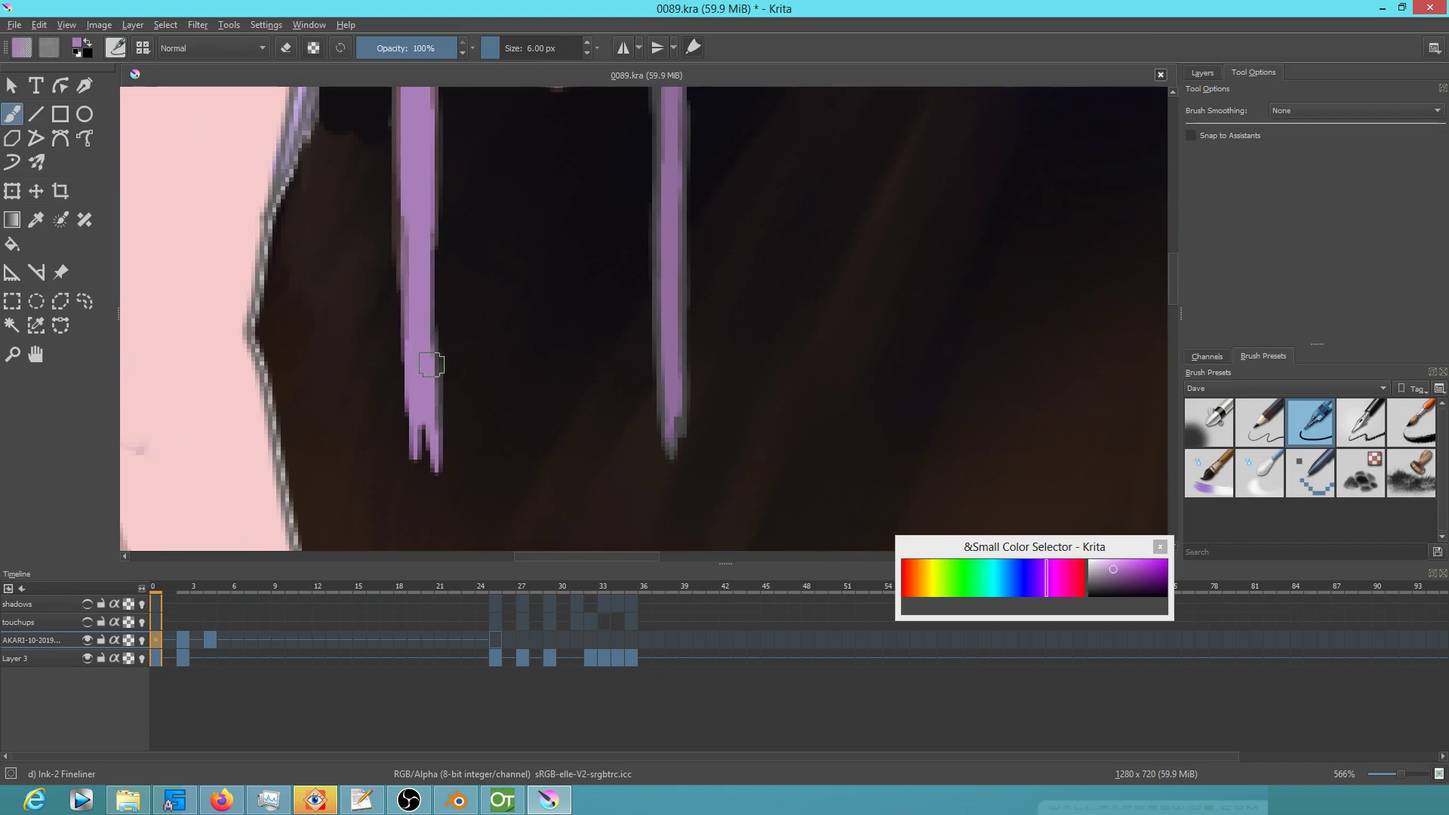
pyautogui.press('1')
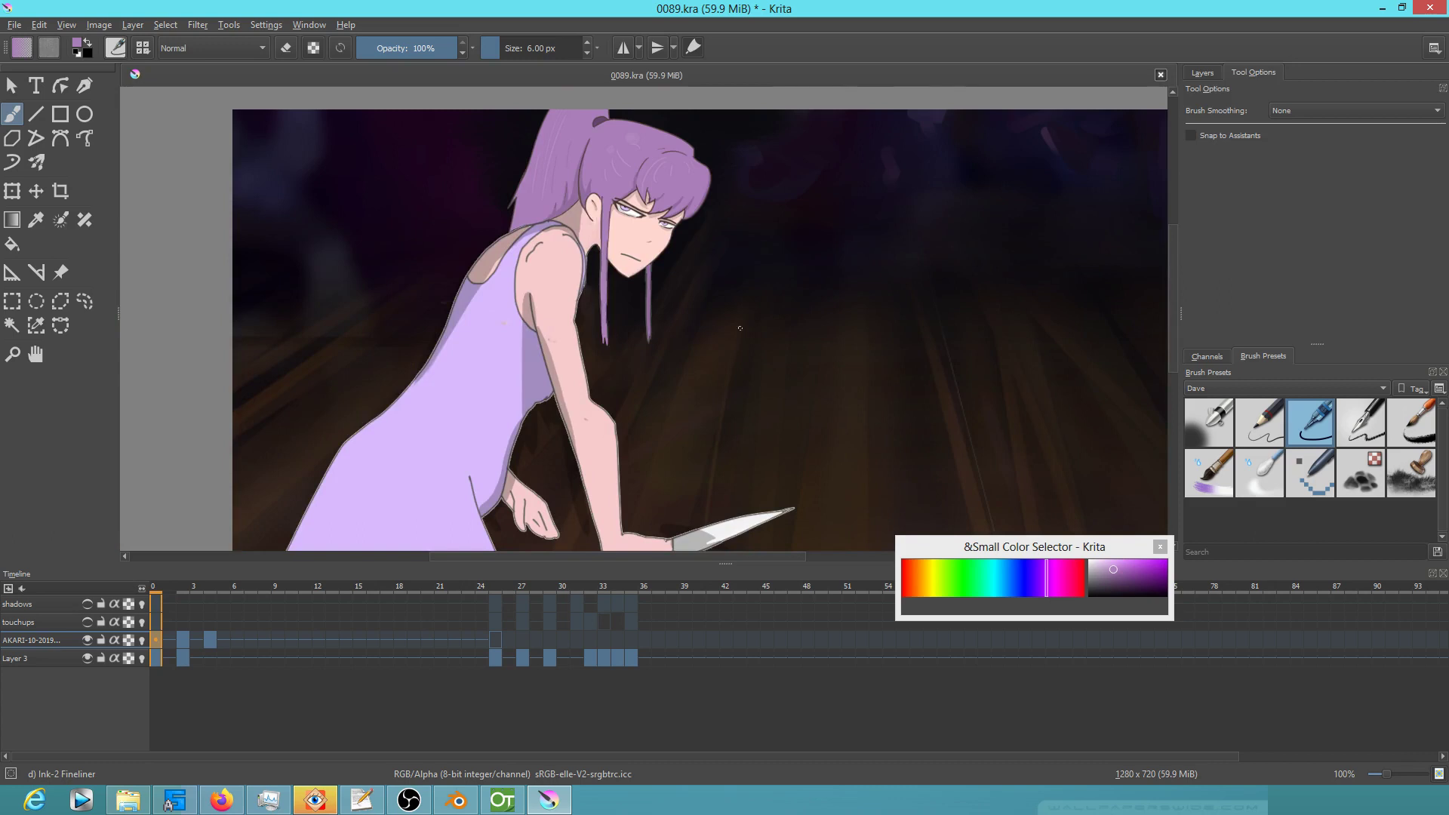
pyautogui.scroll(5, 698, 312)
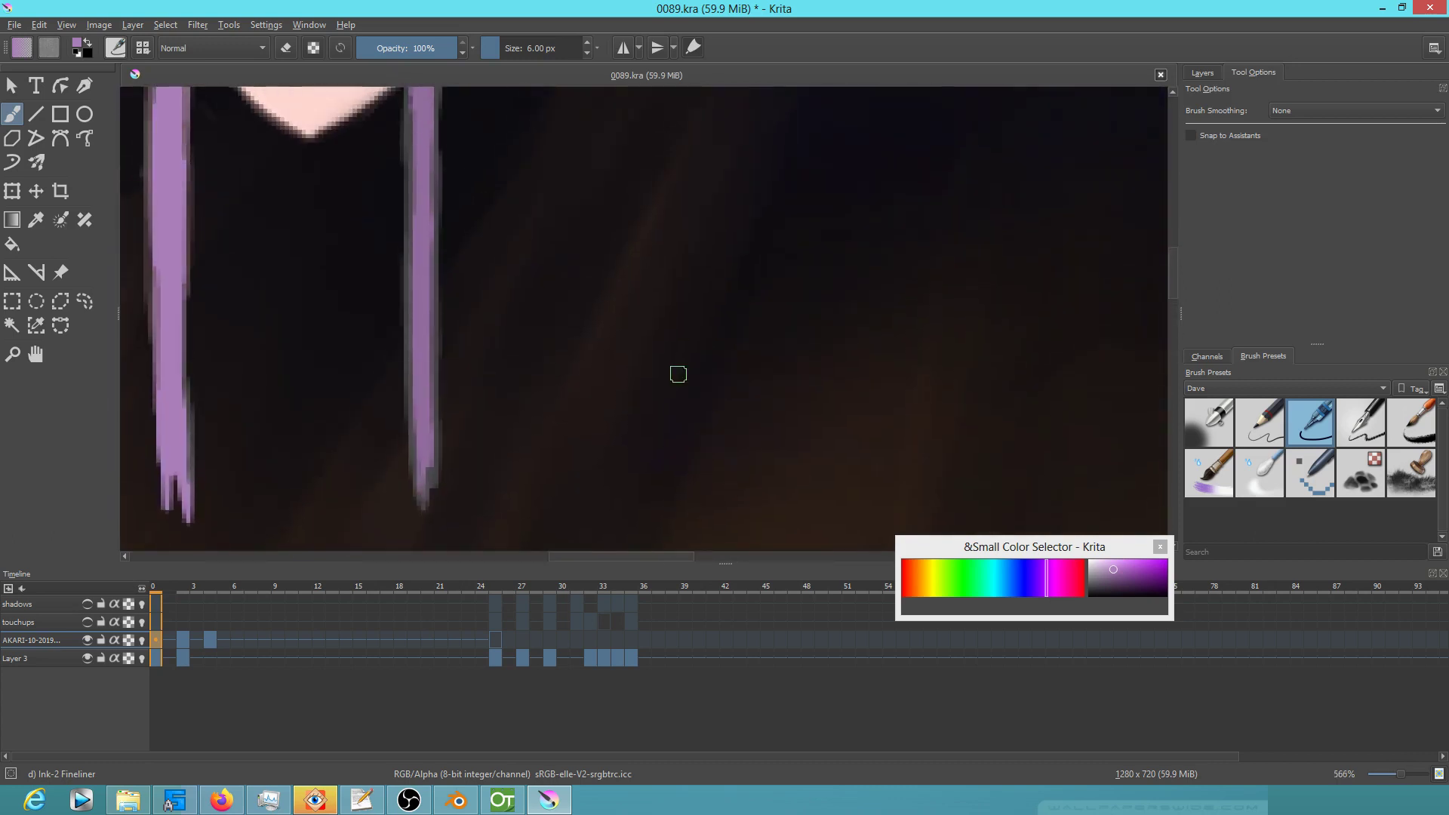
pyautogui.keyDown('ctrl'); pyautogui.click(427, 245); pyautogui.keyUp('ctrl')
pyautogui.moveTo(482, 224); pyautogui.dragTo(535, 309)
pyautogui.moveTo(487, 146); pyautogui.dragTo(484, 389)
pyautogui.moveTo(490, 256)
pyautogui.mouseDown()
pyautogui.moveTo(484, 478)
pyautogui.moveTo(565, 309)
pyautogui.moveTo(548, 414)
pyautogui.mouseUp()
pyautogui.moveTo(597, 333); pyautogui.dragTo(634, 463)
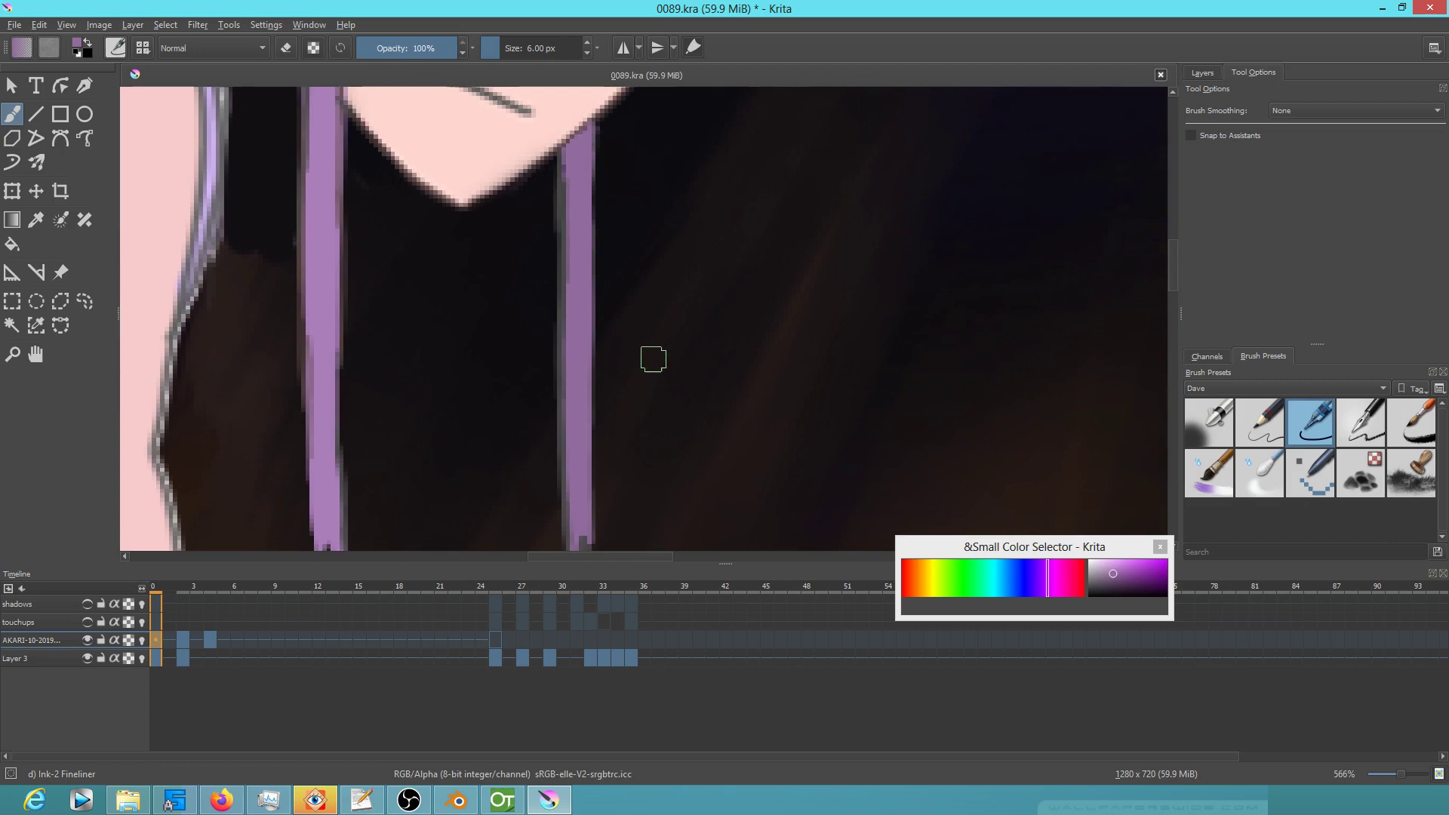
pyautogui.press('1')
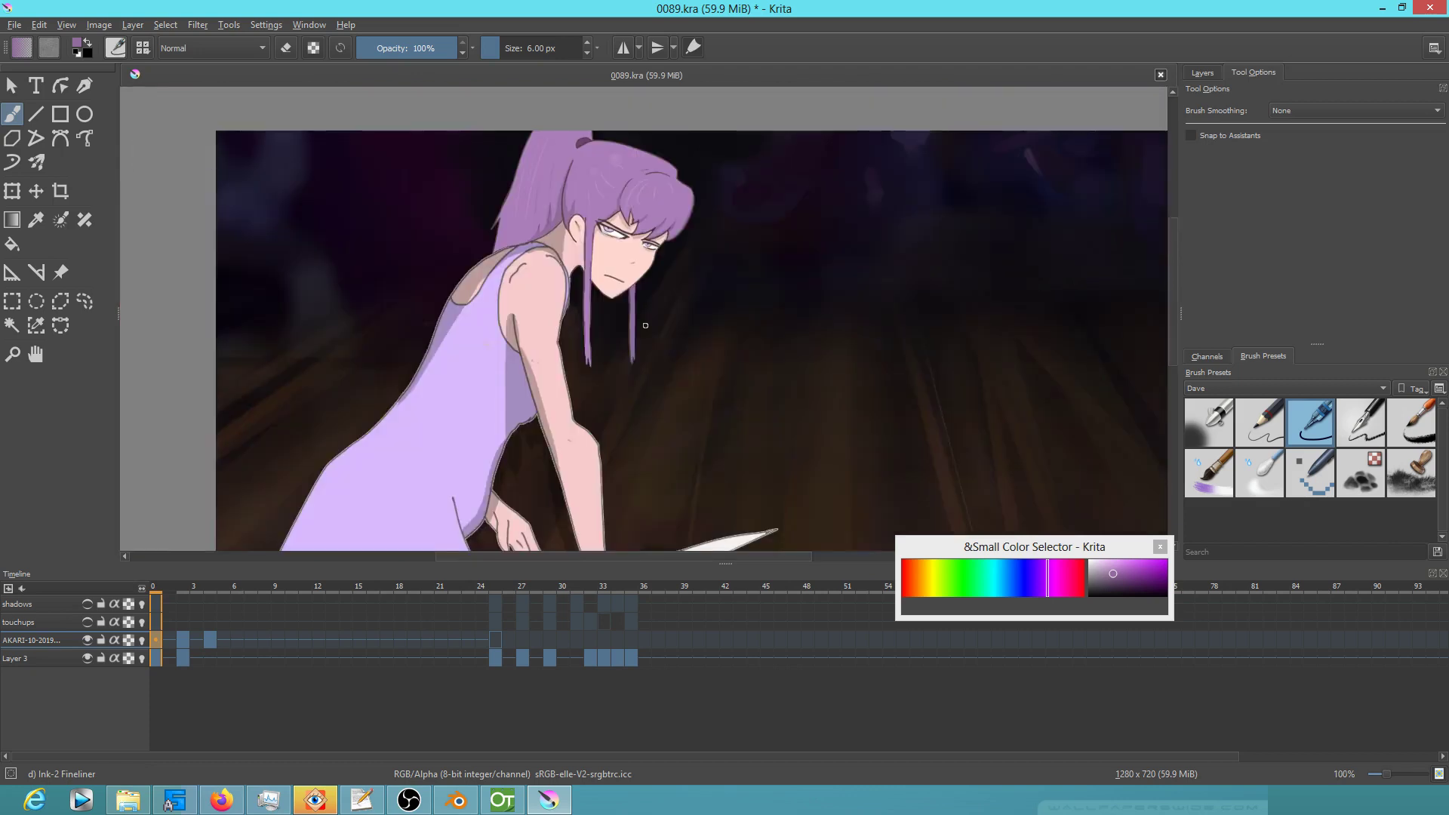
# Save the file and, on frame 2, paint a second wavy light purple hair strand hanging below the jaw
pyautogui.click(187, 639)
pyautogui.scroll(3, 686, 319)
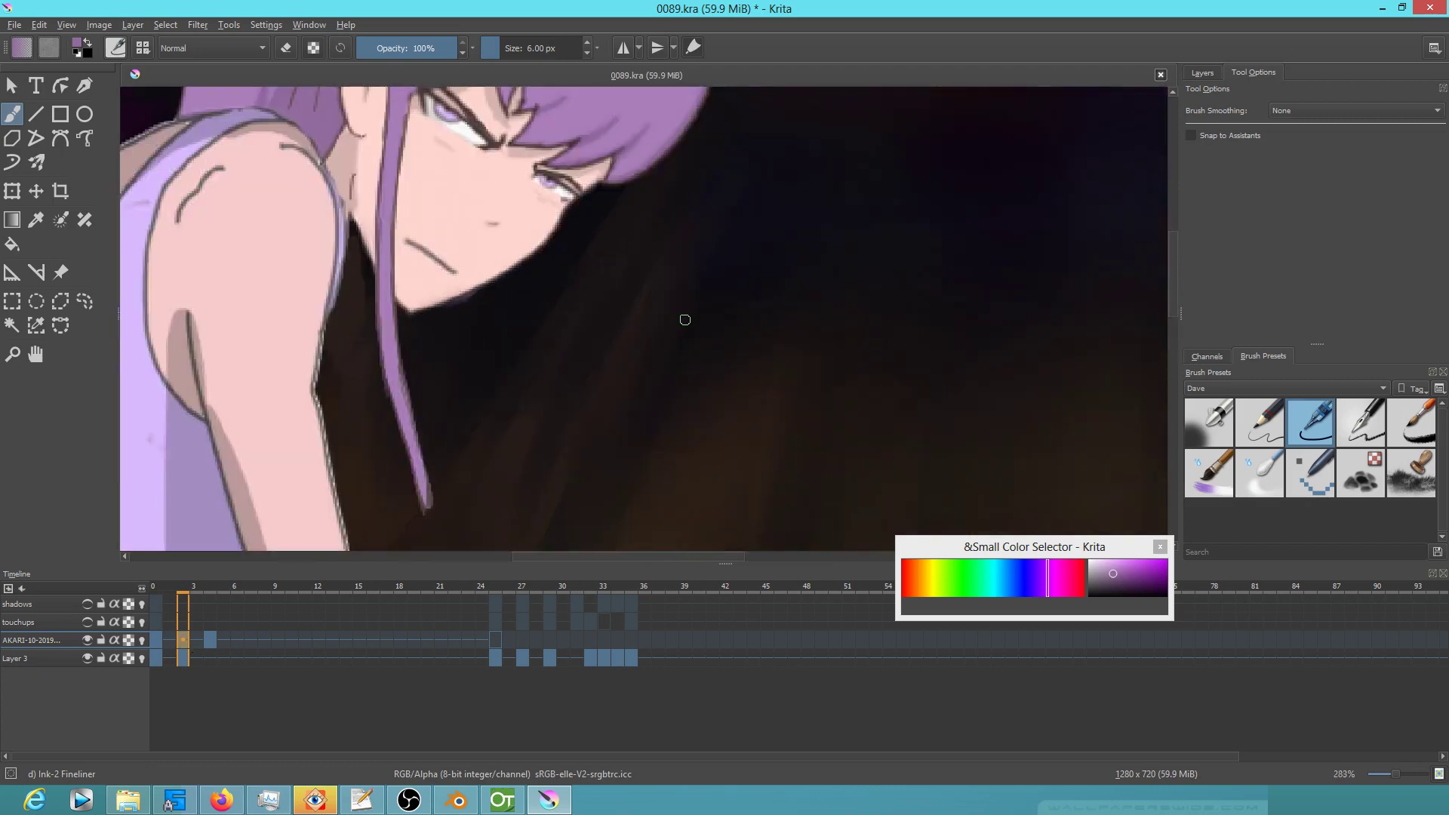
pyautogui.hotkey('ctrl', 's')
pyautogui.moveTo(472, 296)
pyautogui.mouseDown()
pyautogui.moveTo(526, 472)
pyautogui.moveTo(521, 404)
pyautogui.moveTo(480, 297)
pyautogui.mouseUp()
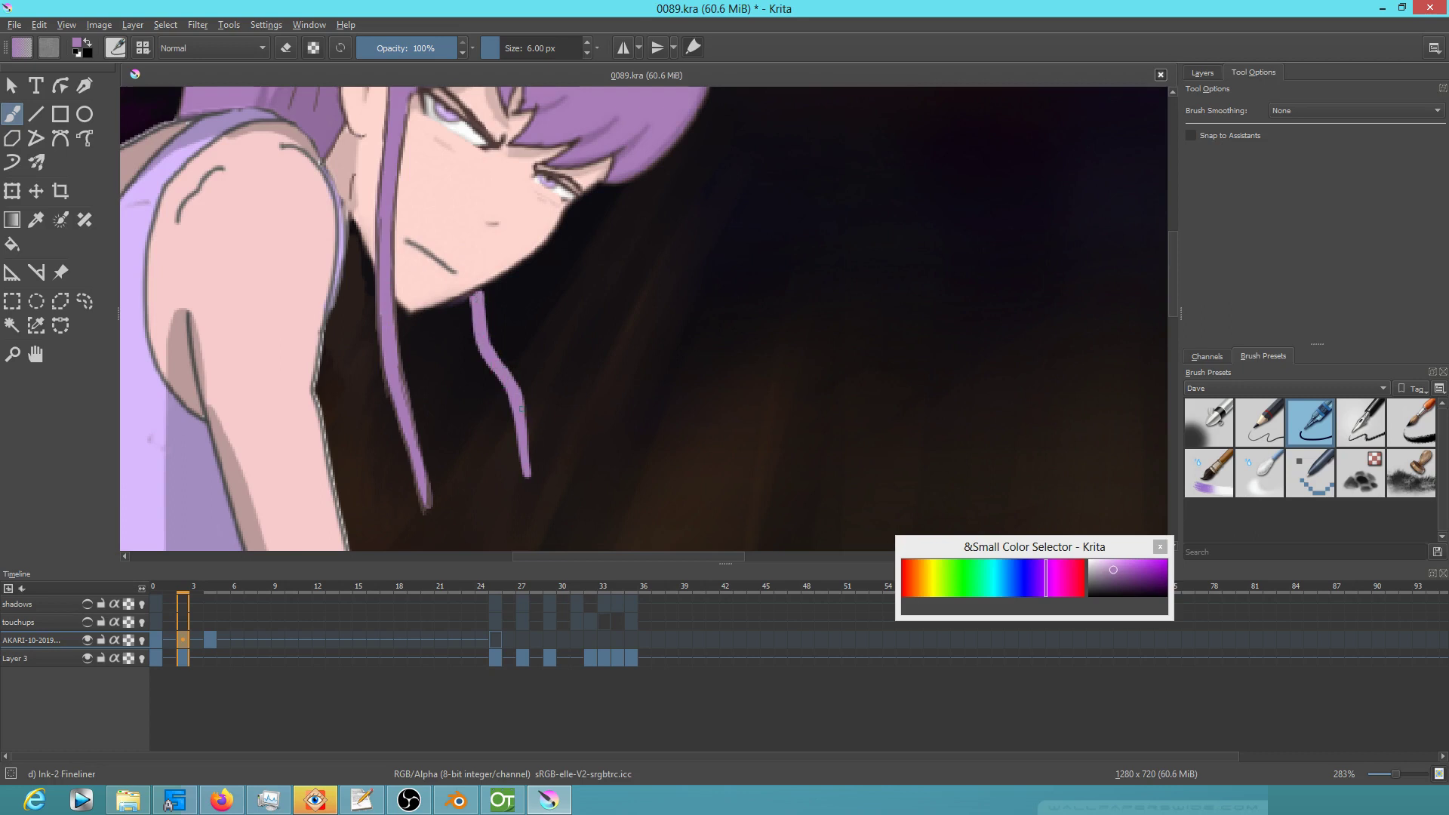
# Finish the tip of the second hanging hair strand on frame 2 and compare the drawing with frames 0 and 4
pyautogui.moveTo(529, 469); pyautogui.dragTo(532, 486)
pyautogui.click(212, 640)
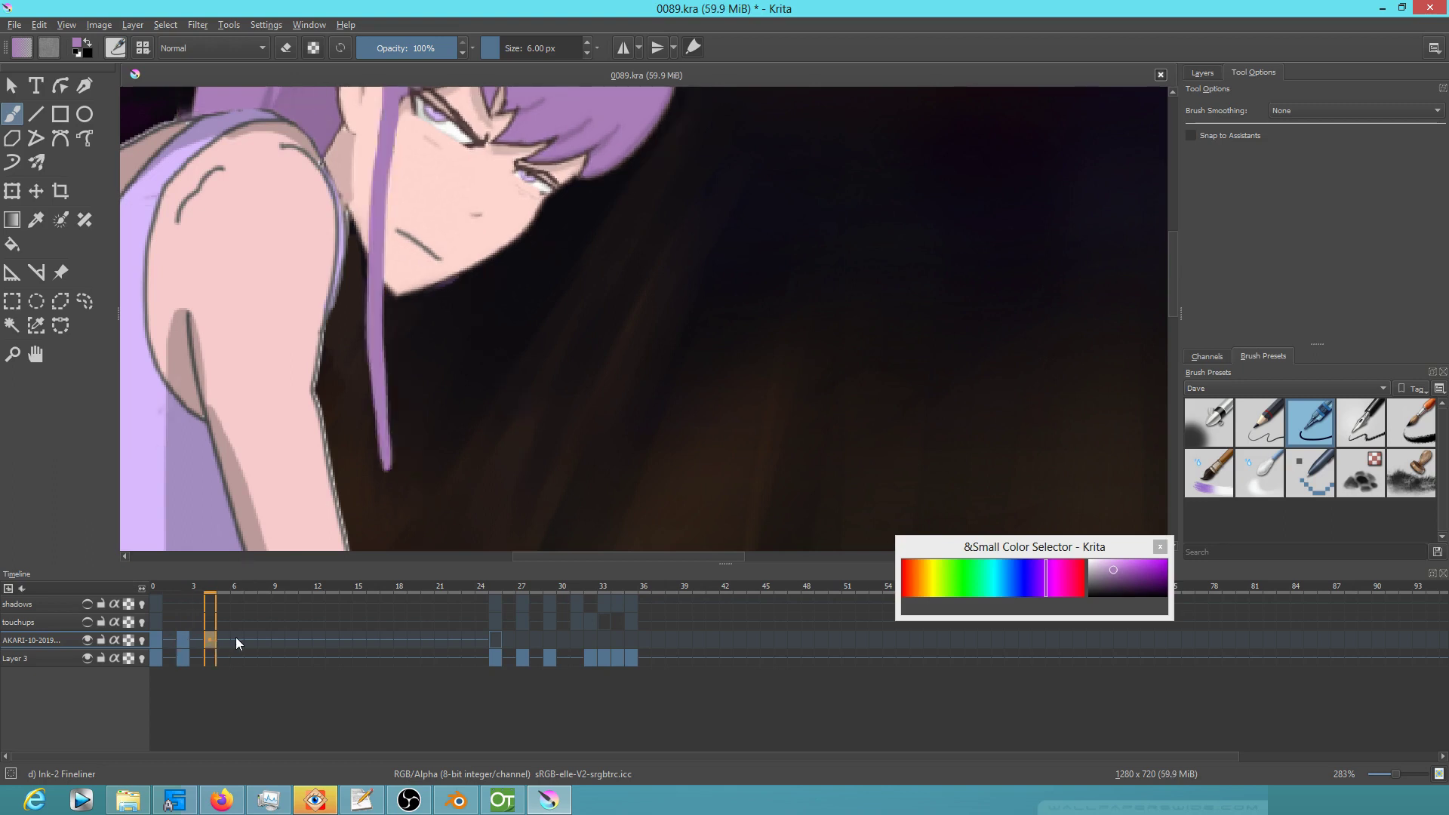
pyautogui.click(185, 641)
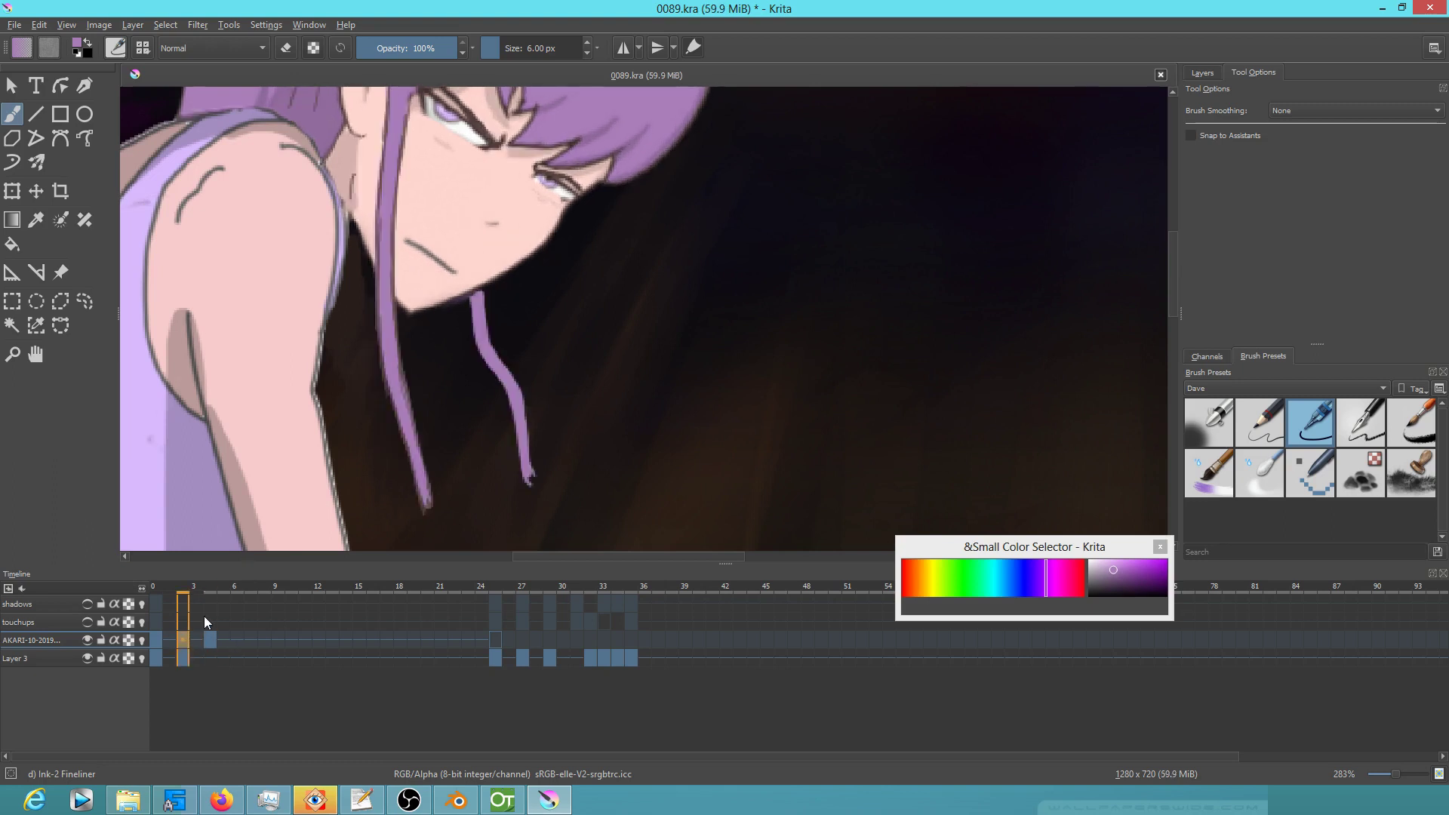
pyautogui.press('1')
pyautogui.press('Right')
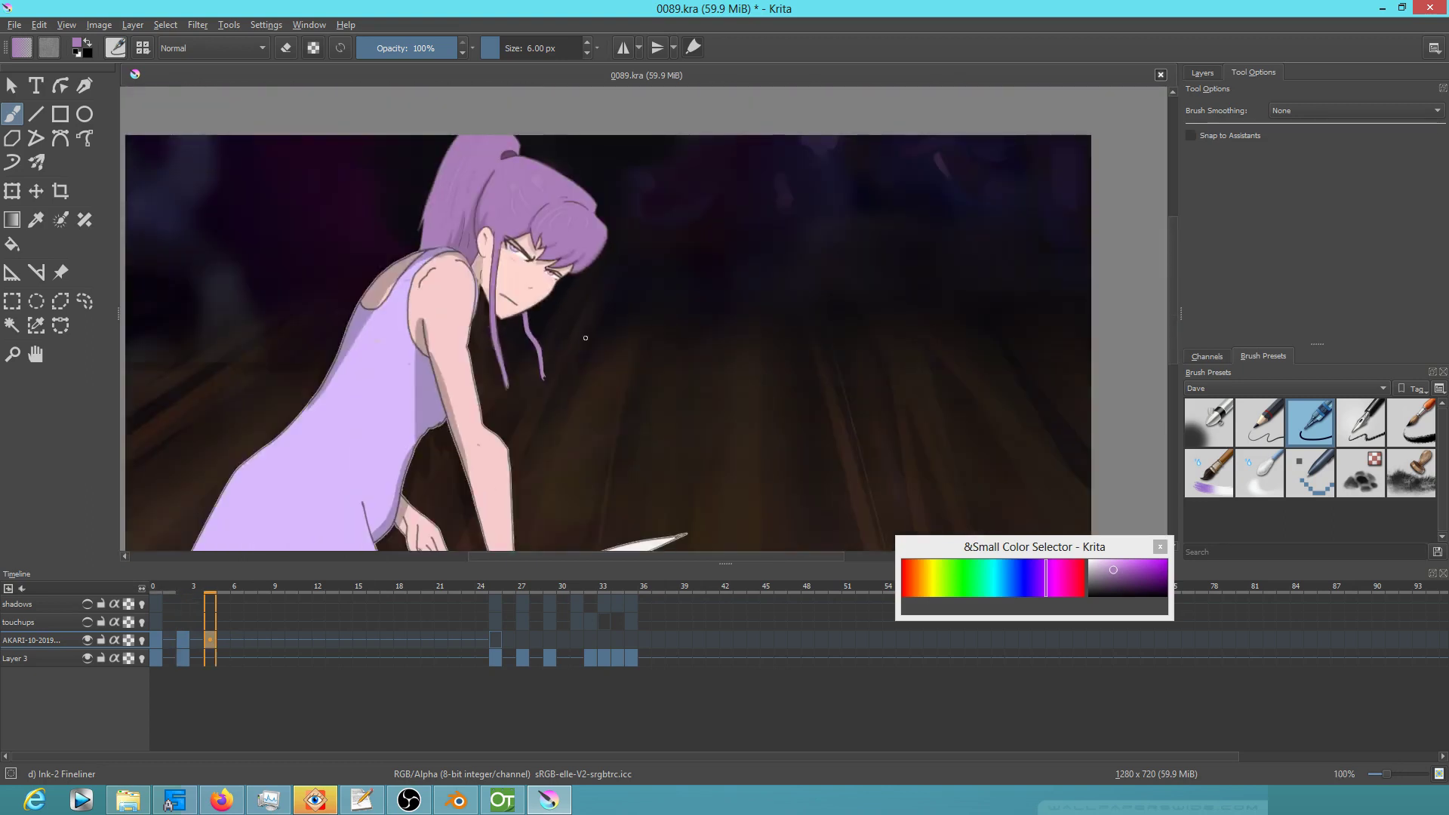
pyautogui.press('Left')
pyautogui.press('Left')
pyautogui.press('Right')
pyautogui.press('Right')
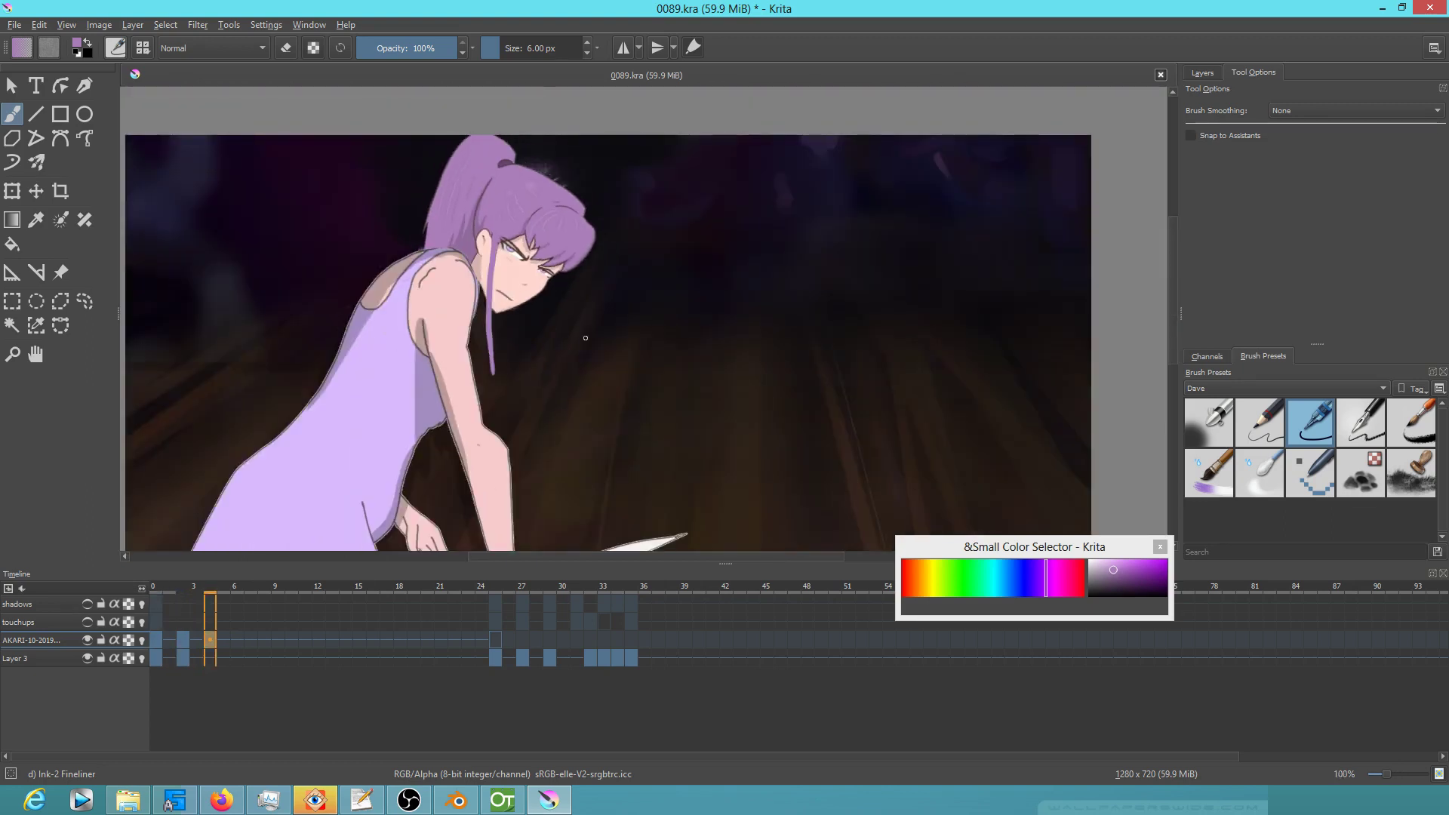
# Replace frame 4's drawing on the AKARI-10-2019.png layer with a copy of the frame 2 keyframe
pyautogui.click(185, 638)
pyautogui.moveTo(196, 621); pyautogui.dragTo(210, 631)
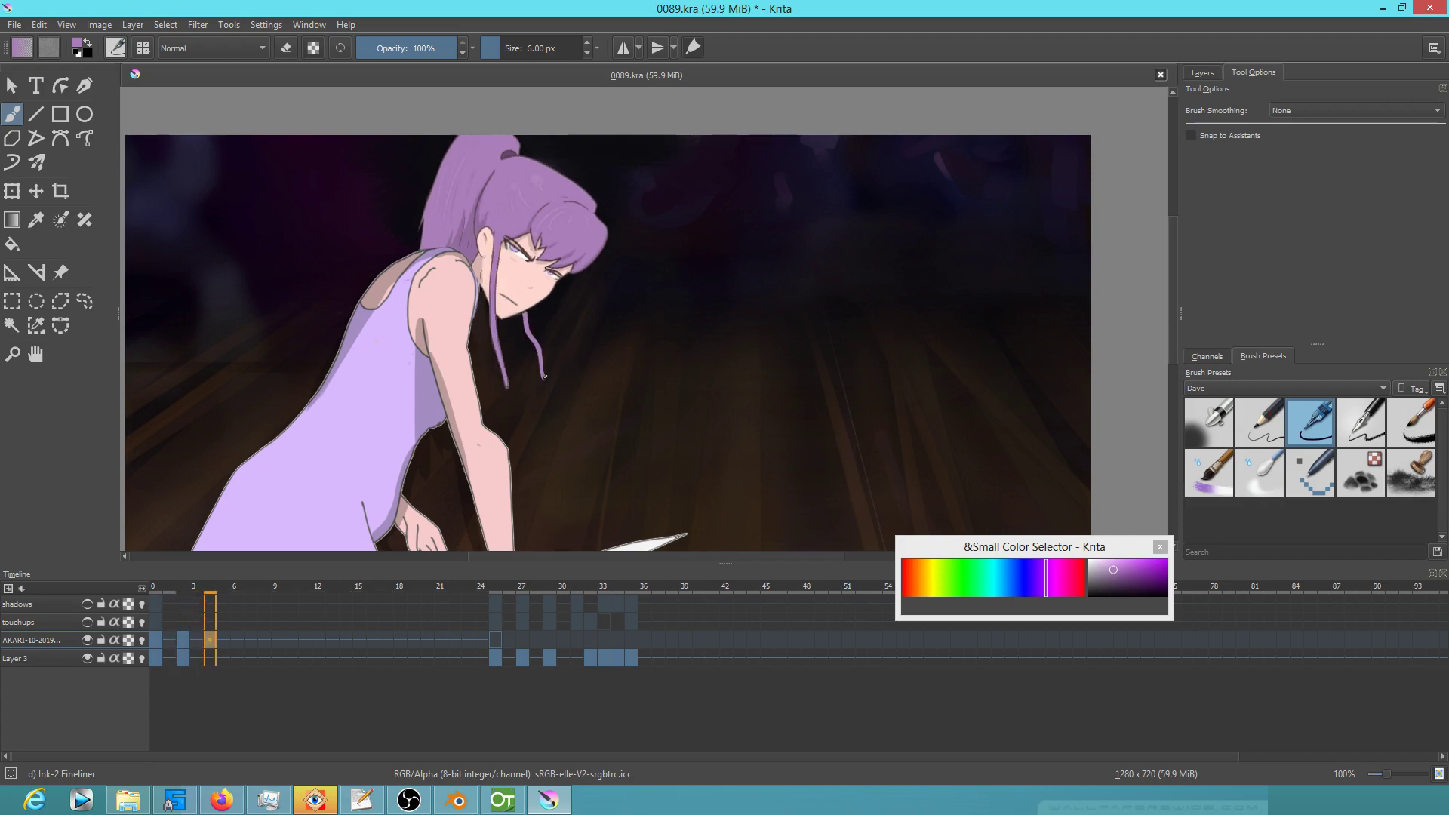
pyautogui.scroll(2, 594, 376)
pyautogui.moveTo(589, 420); pyautogui.dragTo(645, 455)
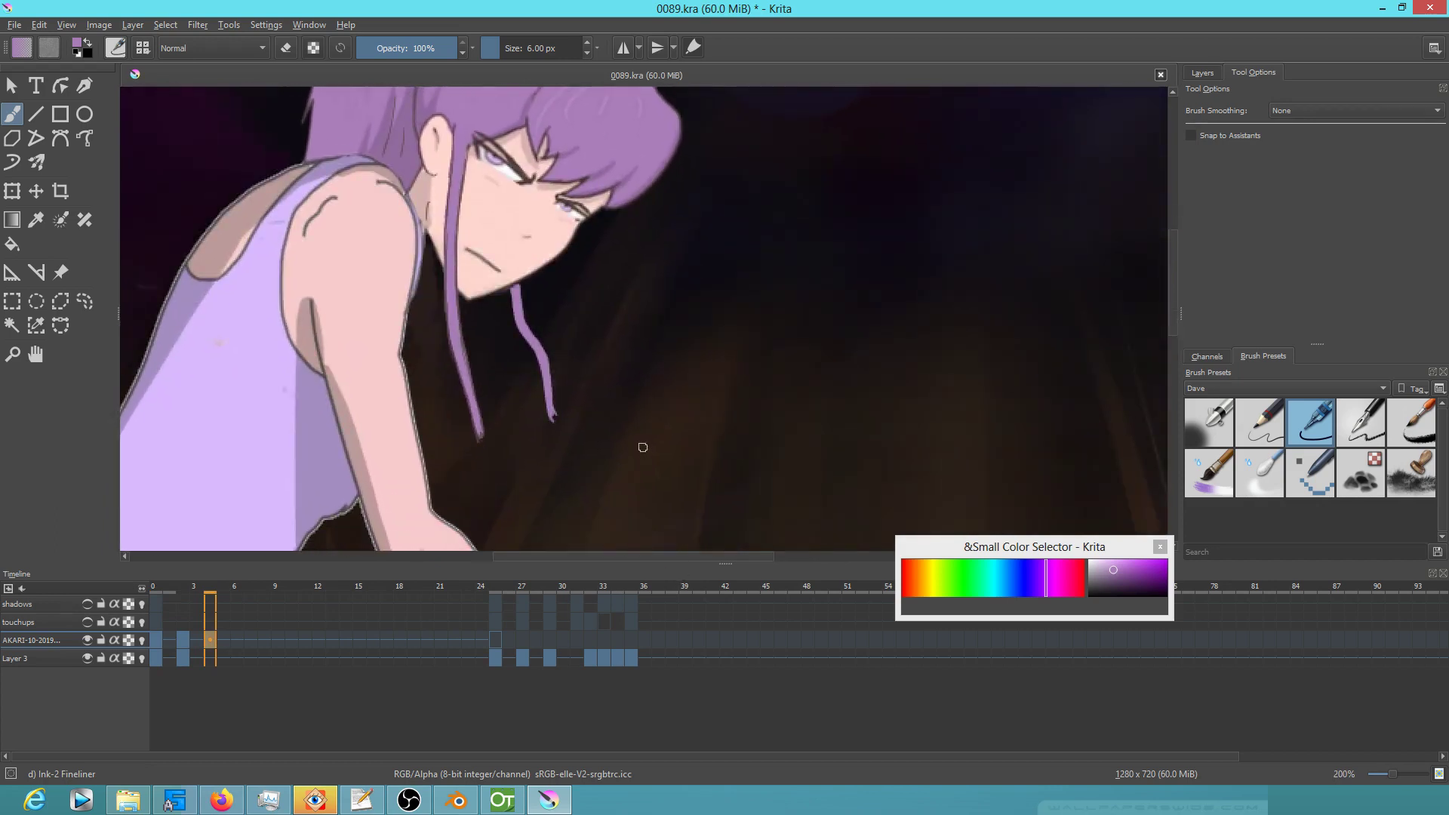
pyautogui.scroll(-2, 642, 449)
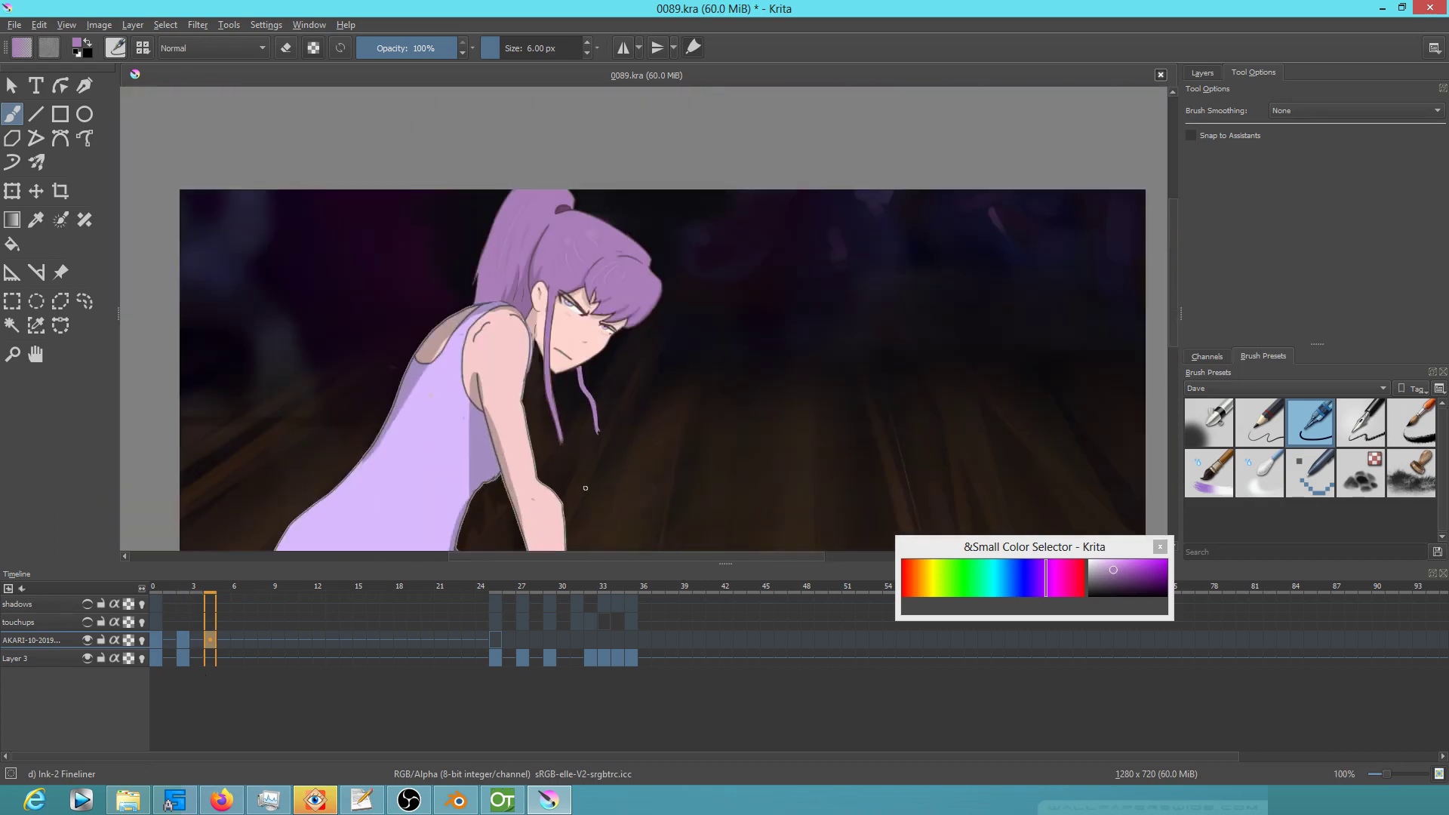
# On frame 4, use the Liquify transform at size 134.81 to bend both hanging hair strands back toward the arm
pyautogui.hotkey('ctrl', 't')
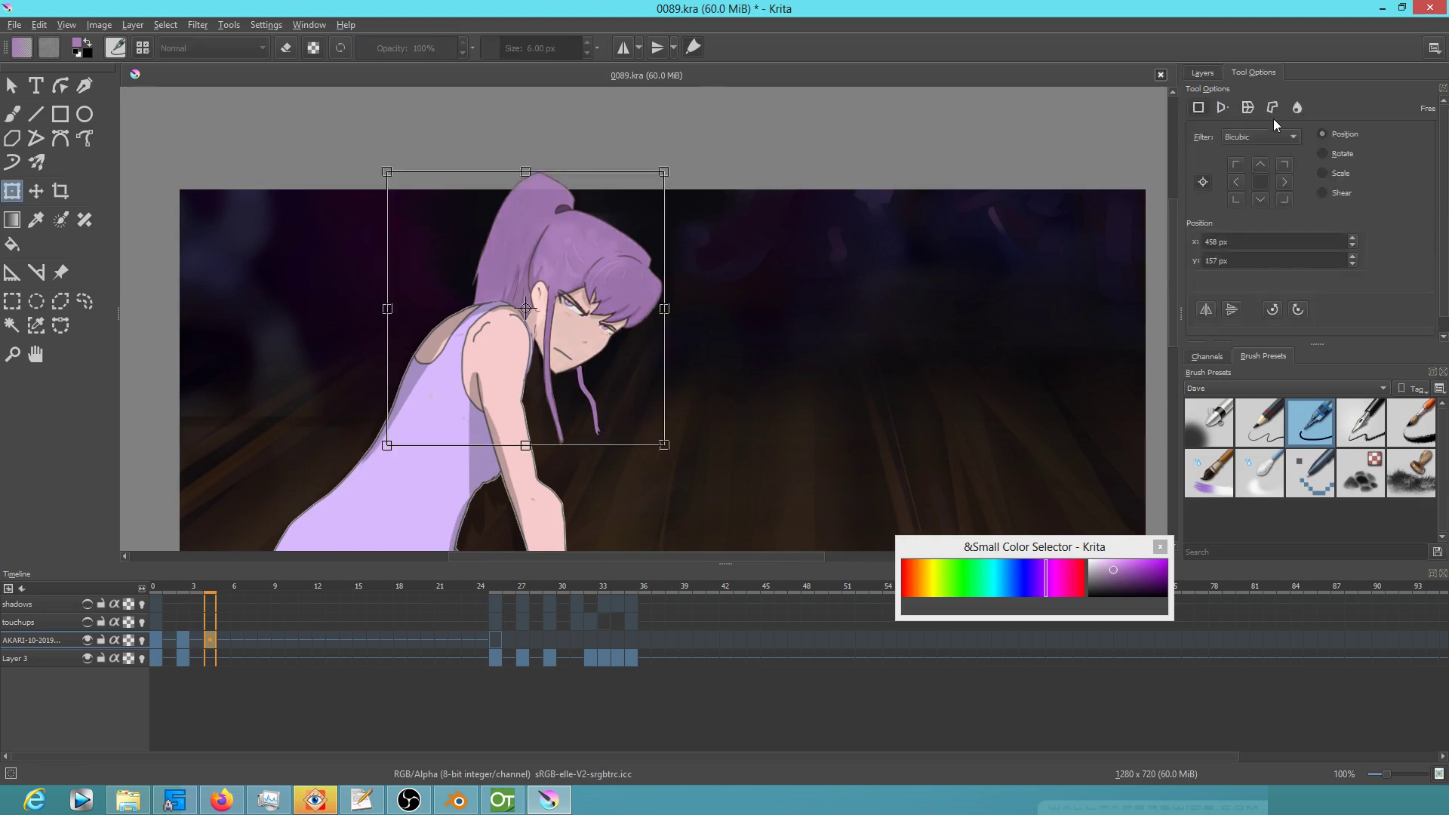
pyautogui.click(1306, 108)
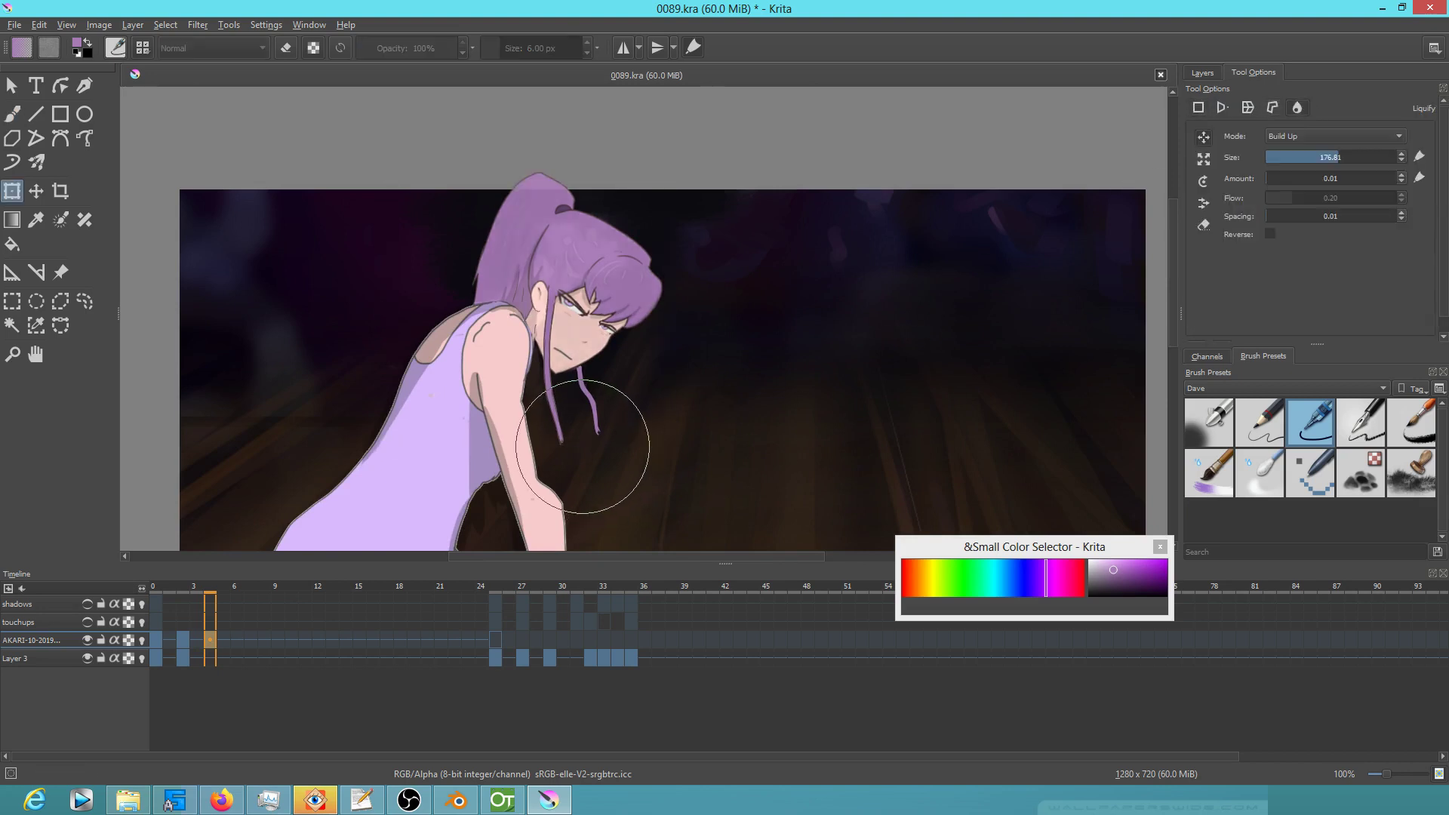
pyautogui.moveTo(578, 469)
pyautogui.mouseDown()
pyautogui.moveTo(631, 469)
pyautogui.moveTo(559, 486)
pyautogui.mouseUp()
pyautogui.moveTo(665, 444); pyautogui.dragTo(581, 444)
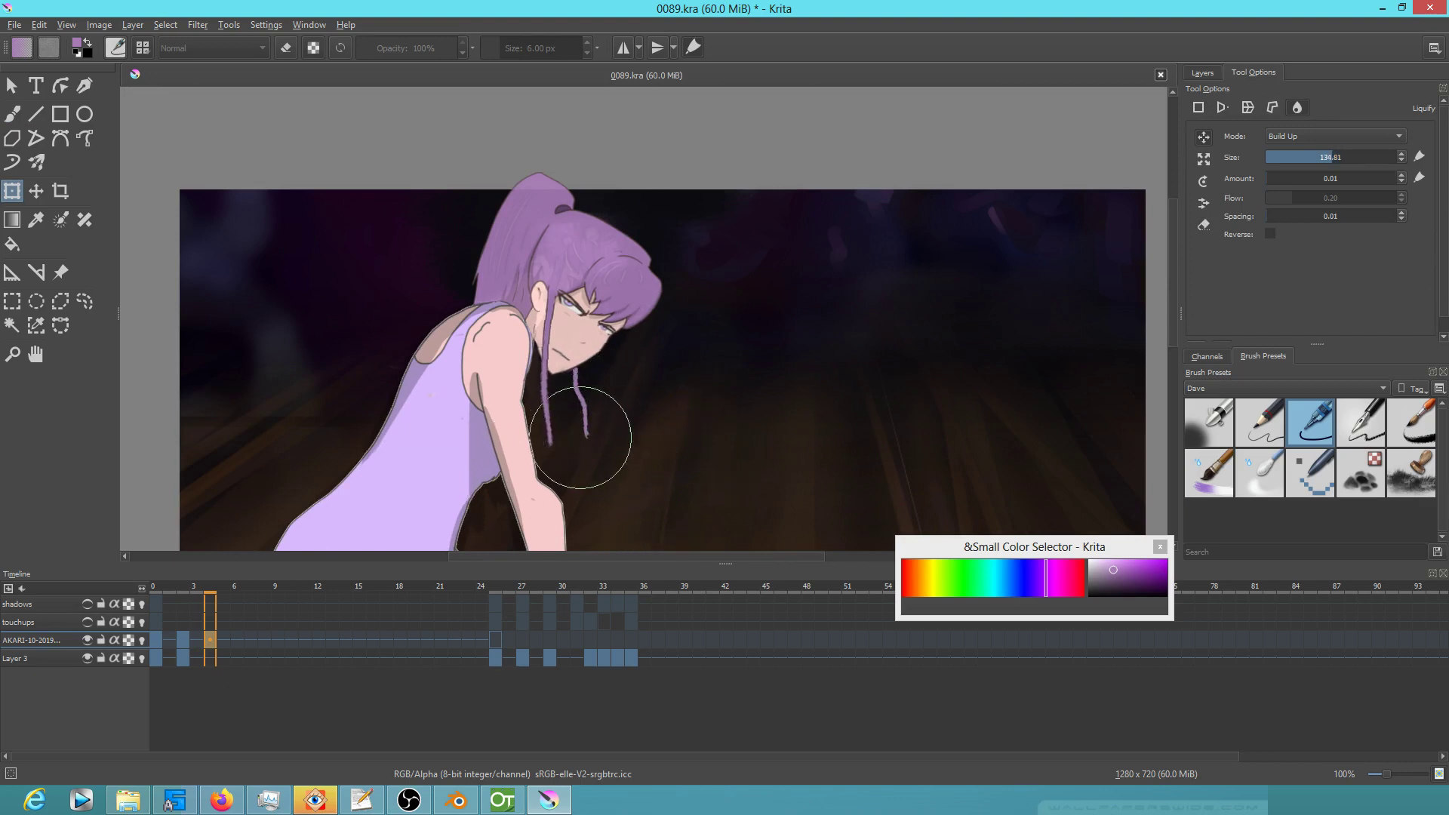
pyautogui.moveTo(632, 431); pyautogui.dragTo(616, 432)
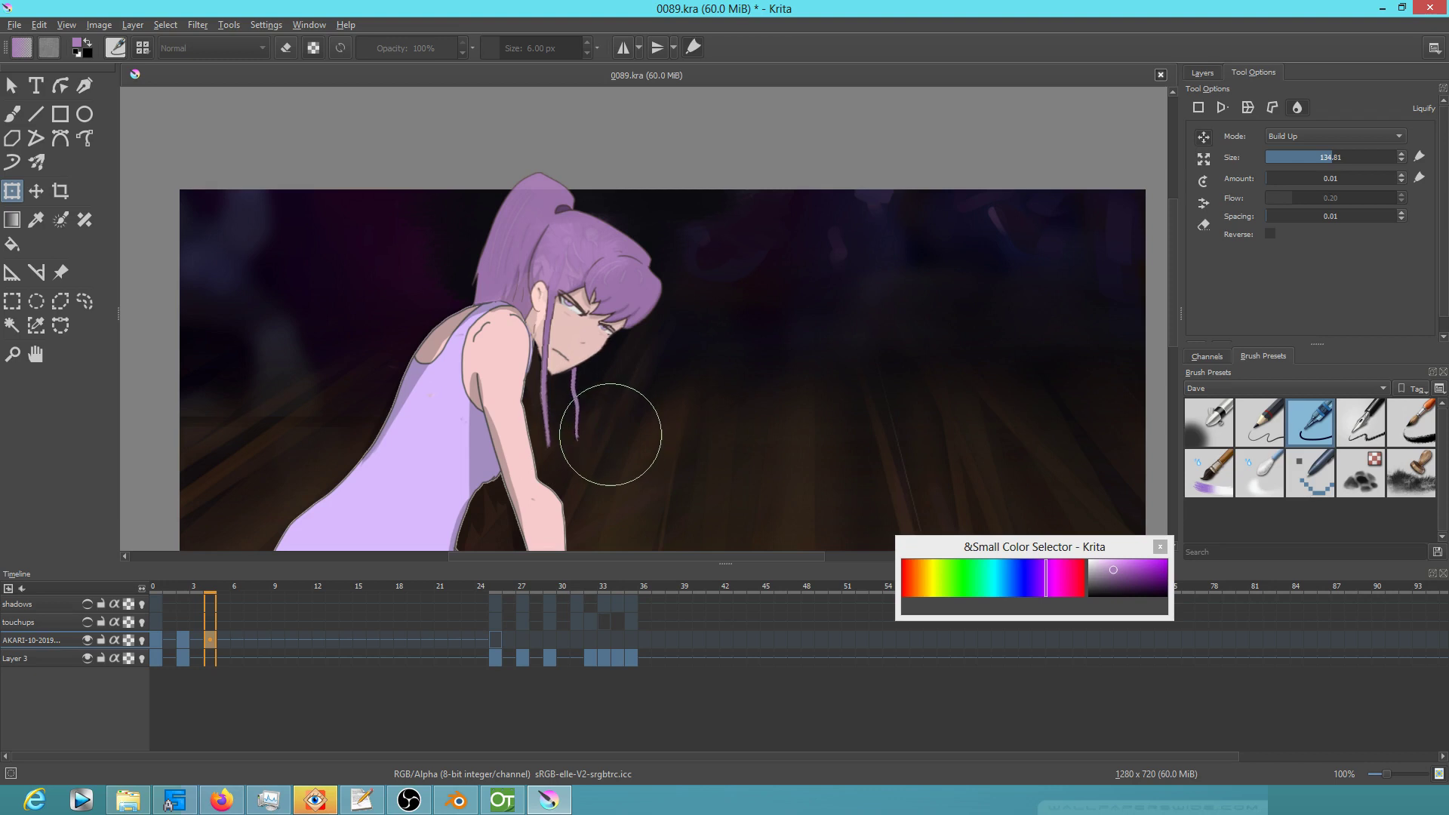
# Play the animation from frame 0 to check the hair movement and save the file
pyautogui.click(153, 640)
pyautogui.press('space')
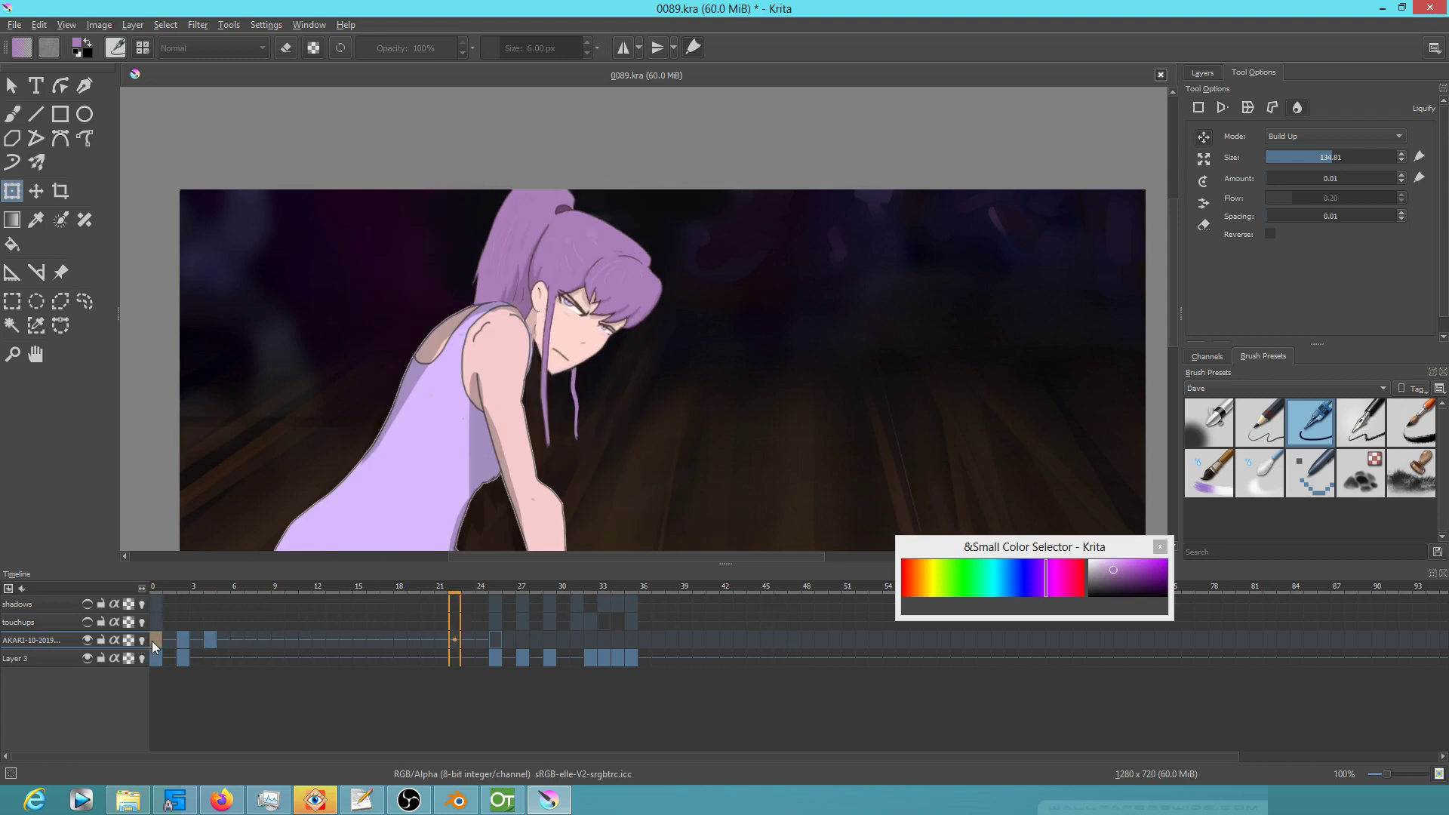
pyautogui.press('space')
pyautogui.scroll(-3, 554, 460)
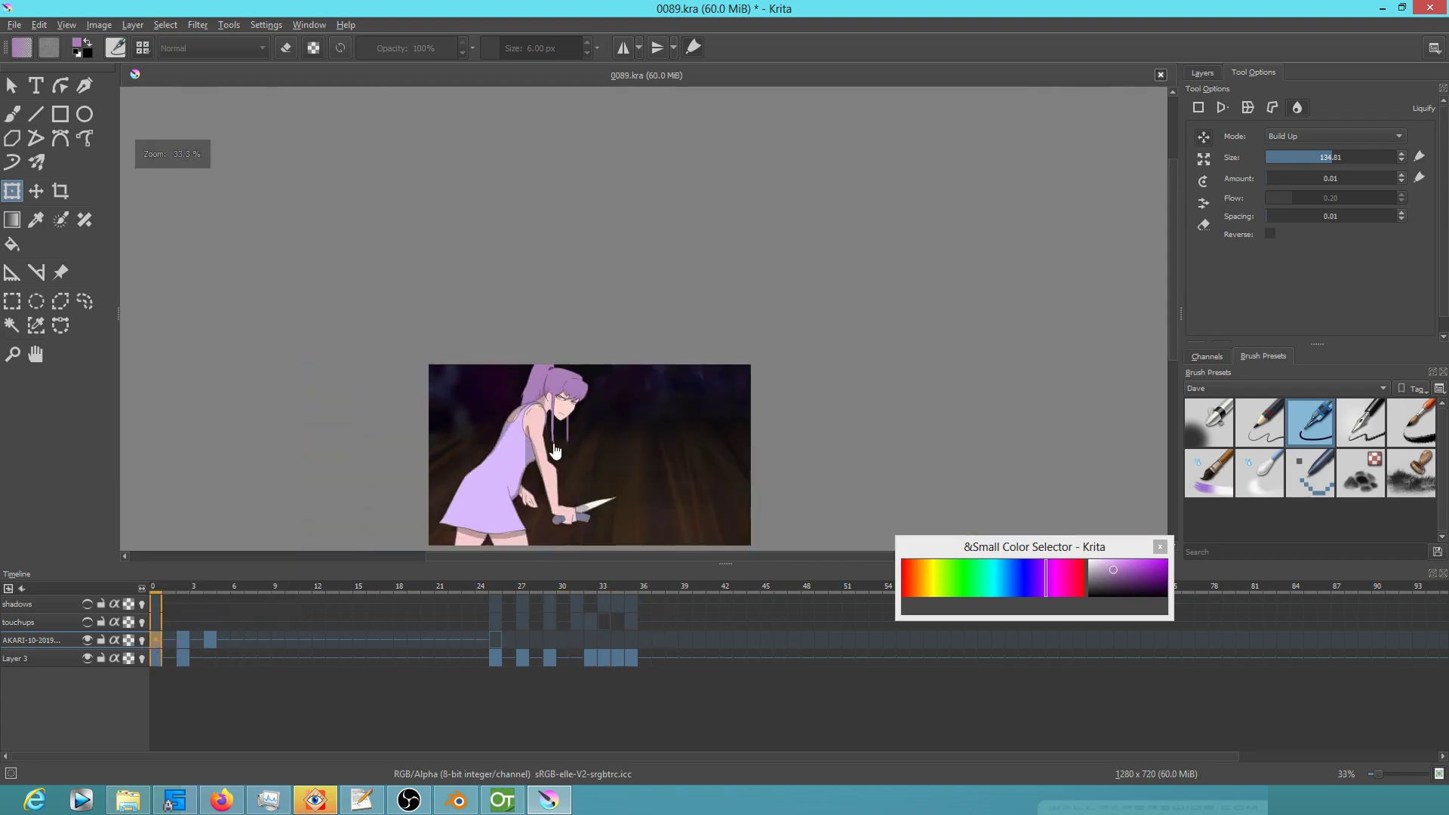
pyautogui.scroll(3, 638, 405)
pyautogui.scroll(1, 628, 469)
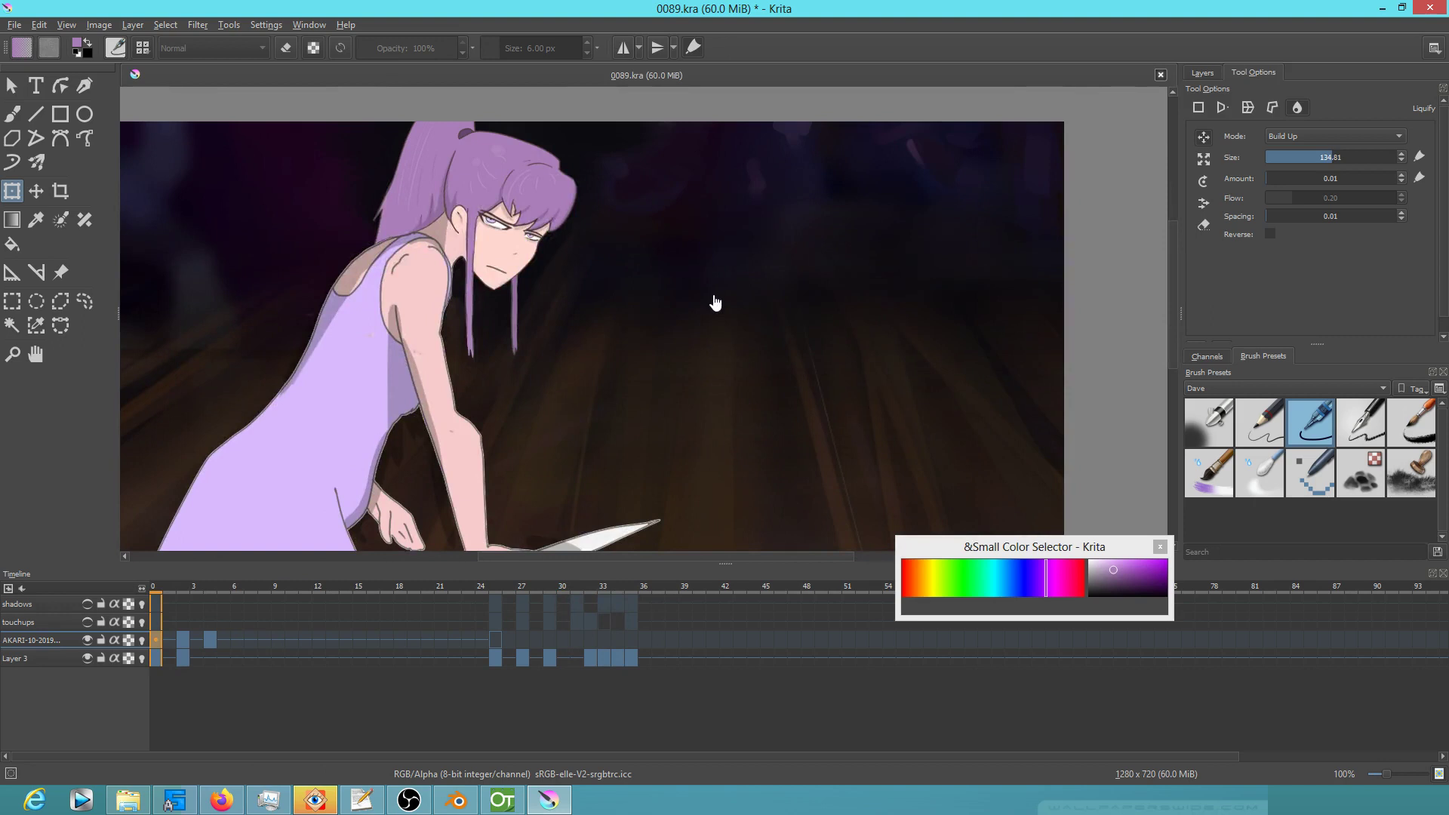
pyautogui.scroll(-1, 708, 317)
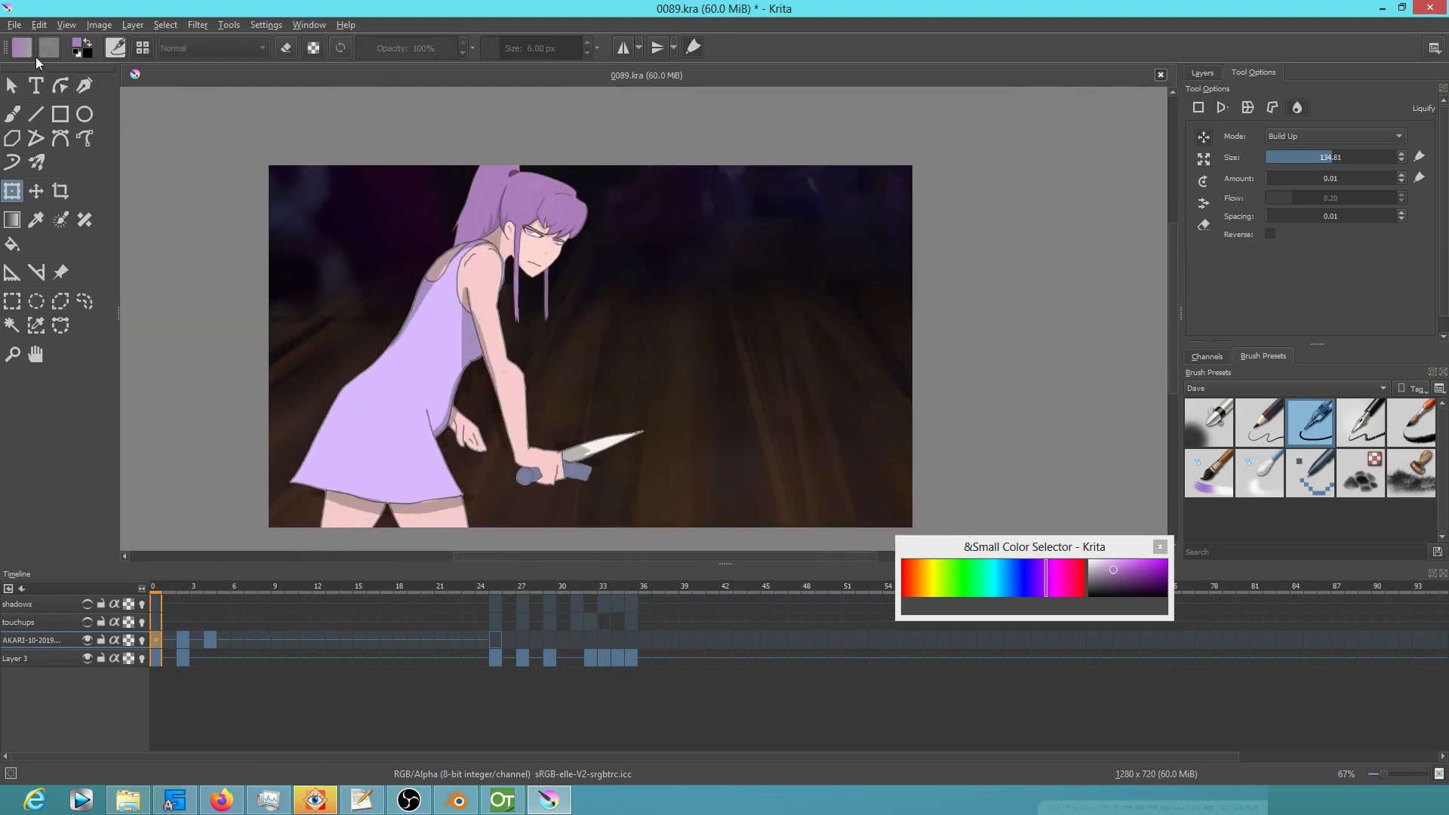
pyautogui.click(4, 26)
pyautogui.click(27, 98)
# Check the touchups layer across the frames, delete that layer and save the file
pyautogui.click(1202, 73)
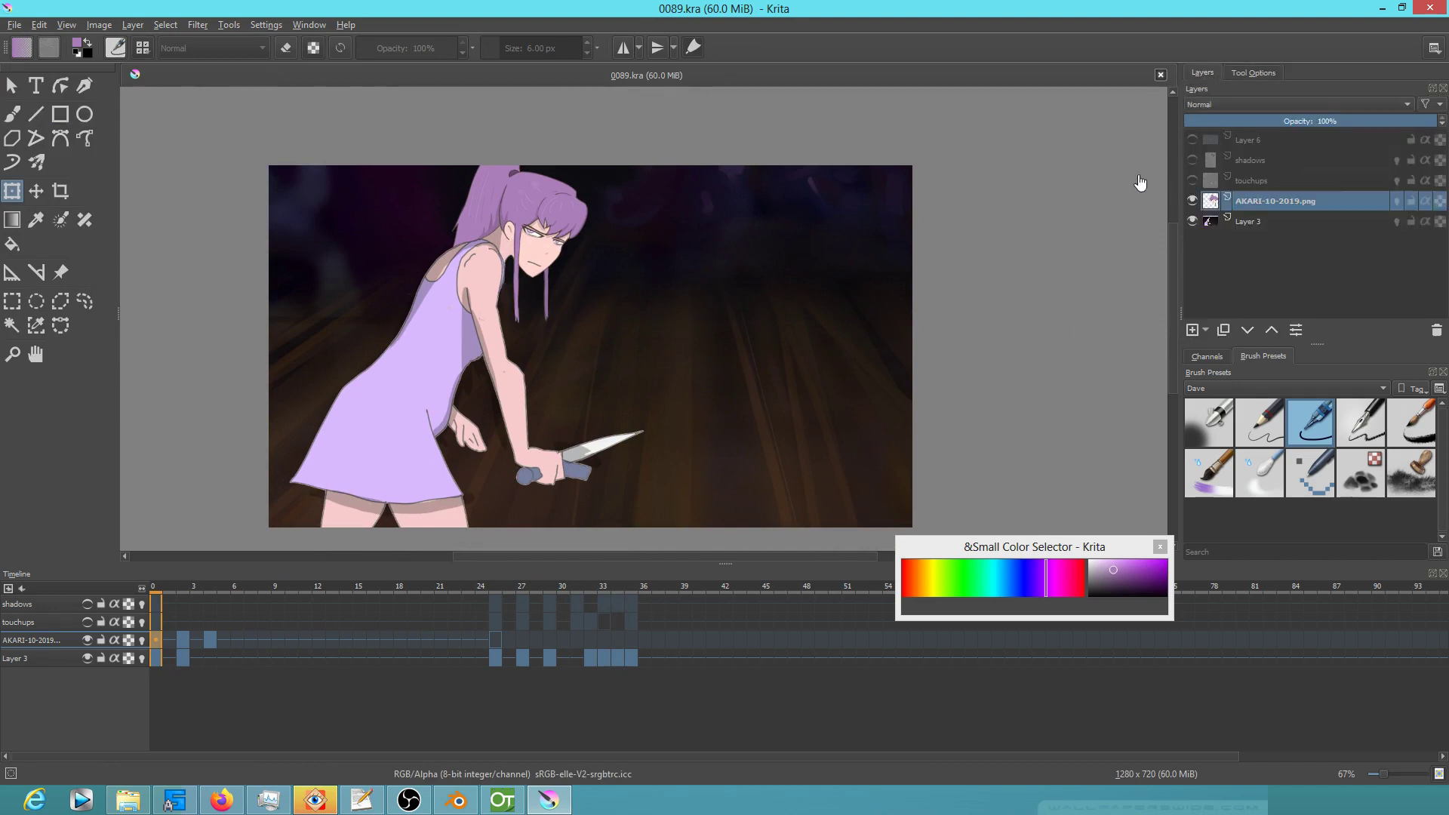
pyautogui.click(1193, 181)
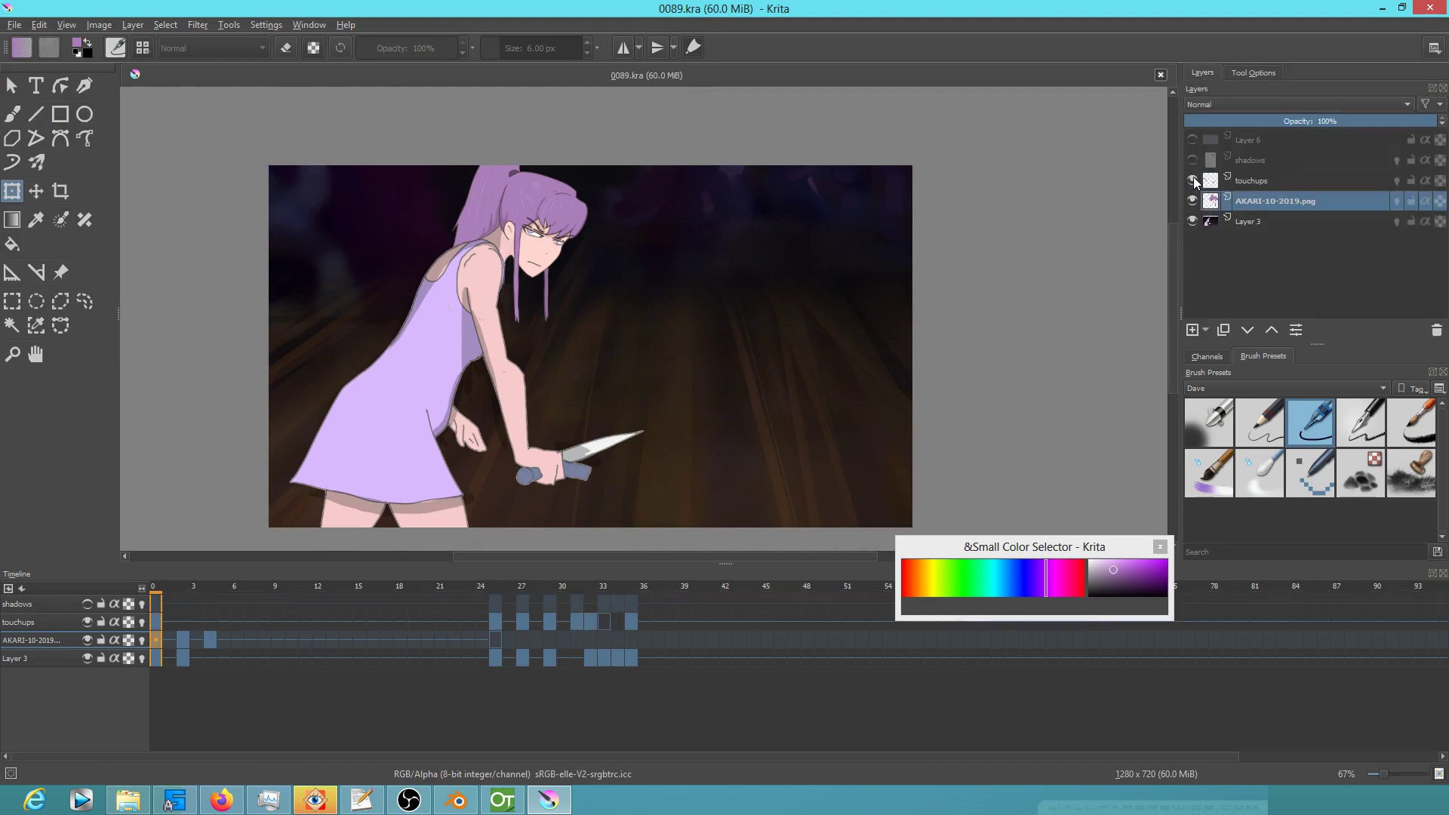
pyautogui.click(1193, 179)
pyautogui.click(1238, 179)
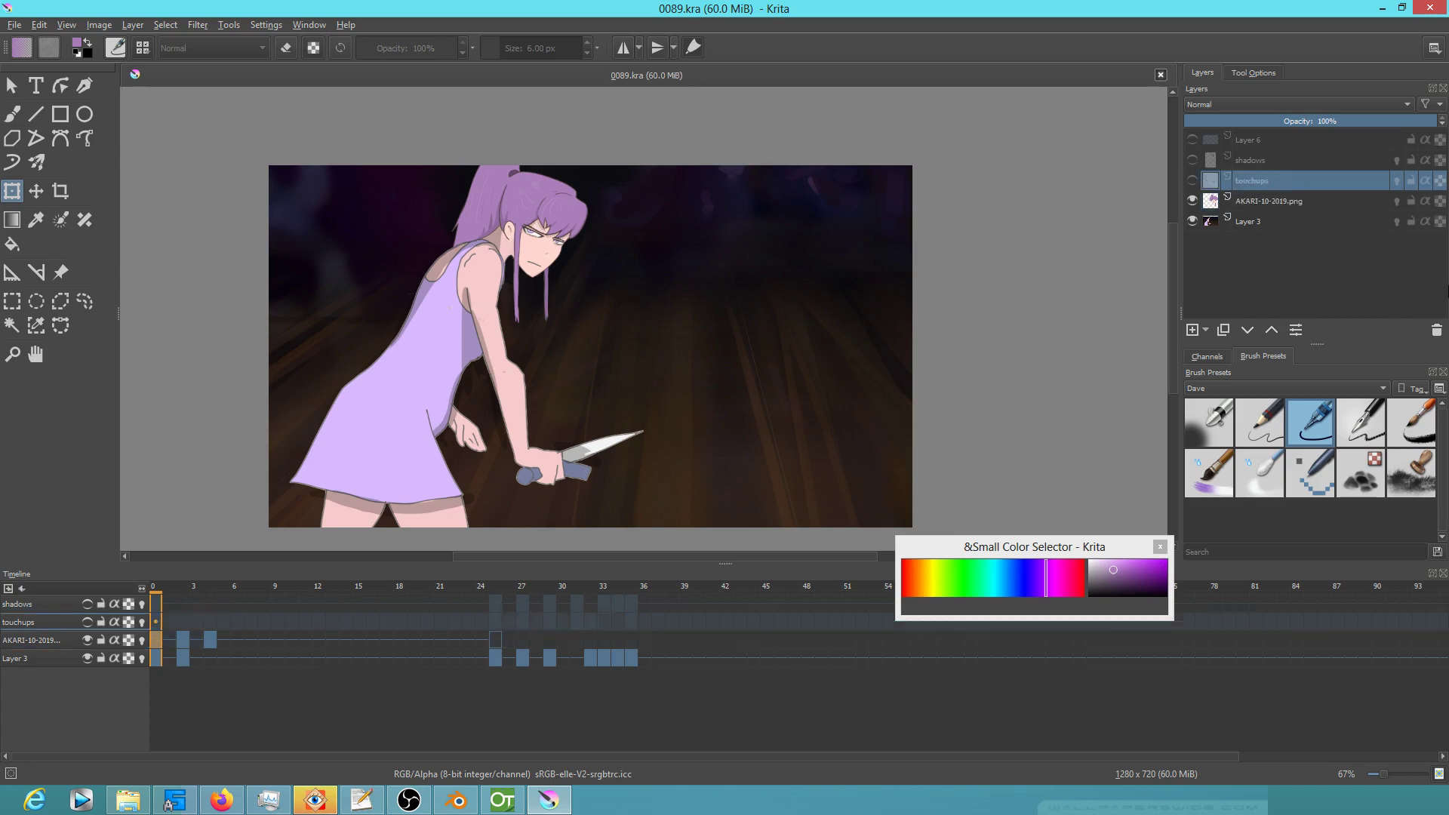
pyautogui.click(1192, 180)
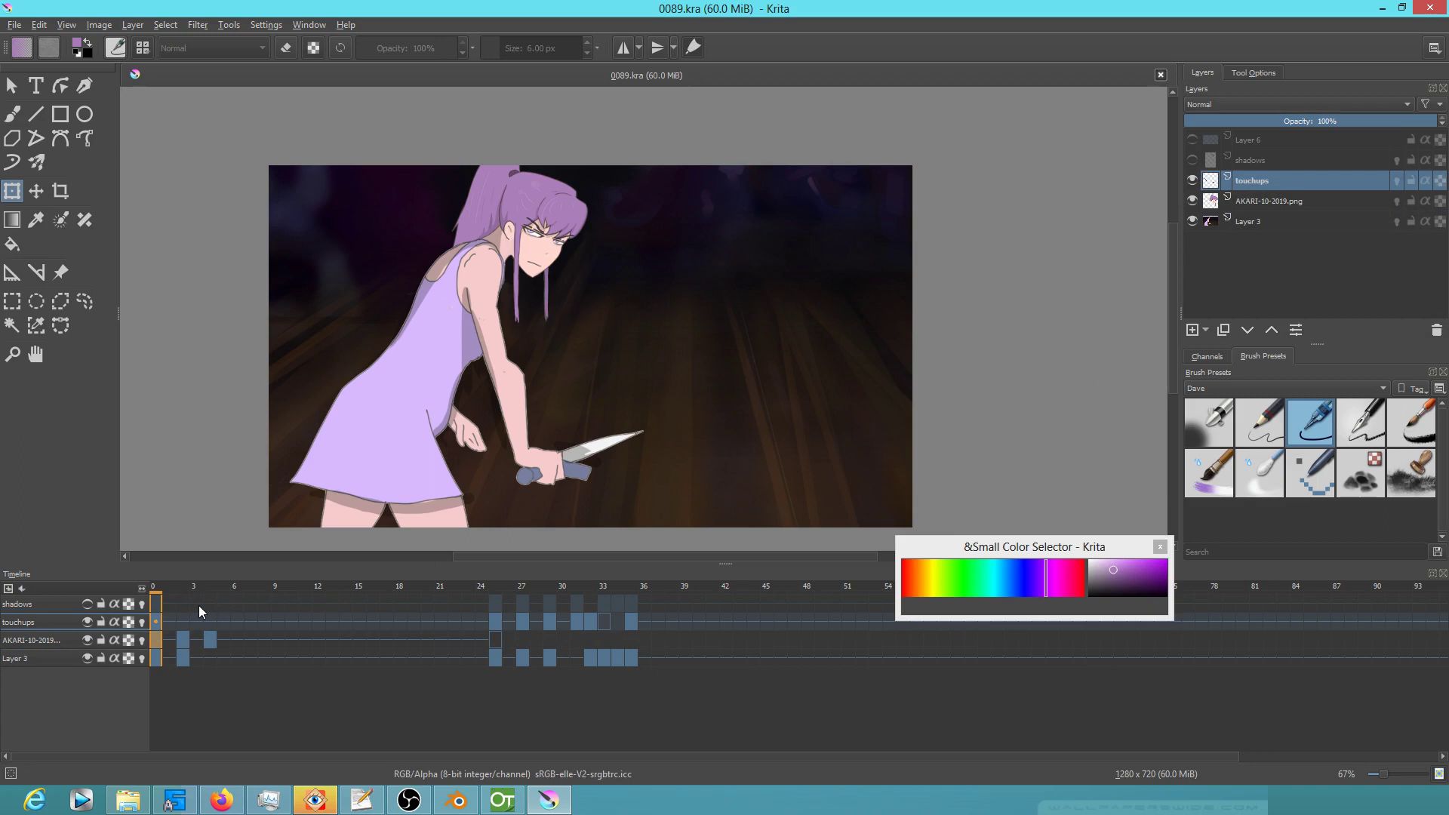
pyautogui.moveTo(462, 585); pyautogui.dragTo(561, 587)
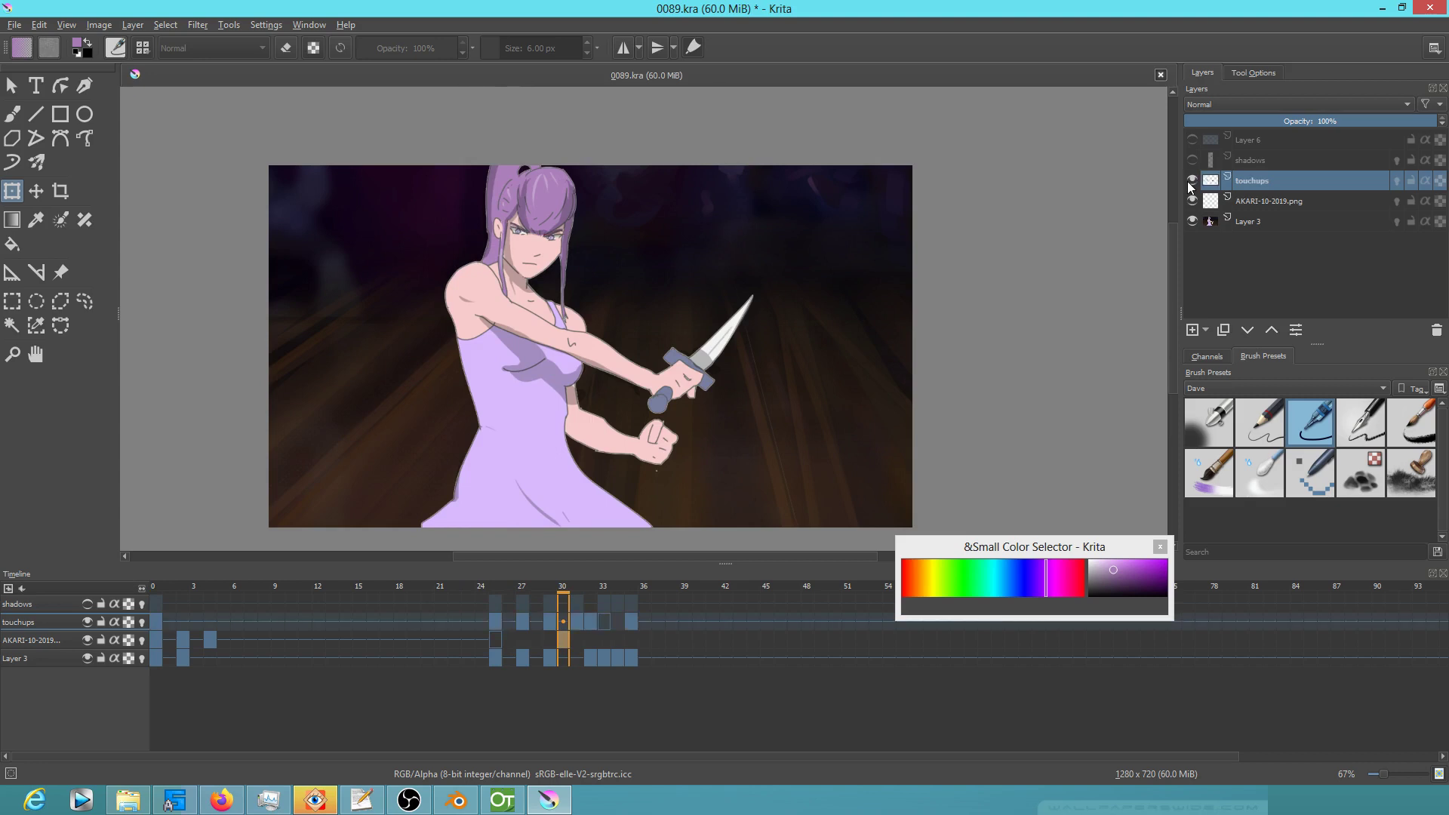
pyautogui.click(1435, 336)
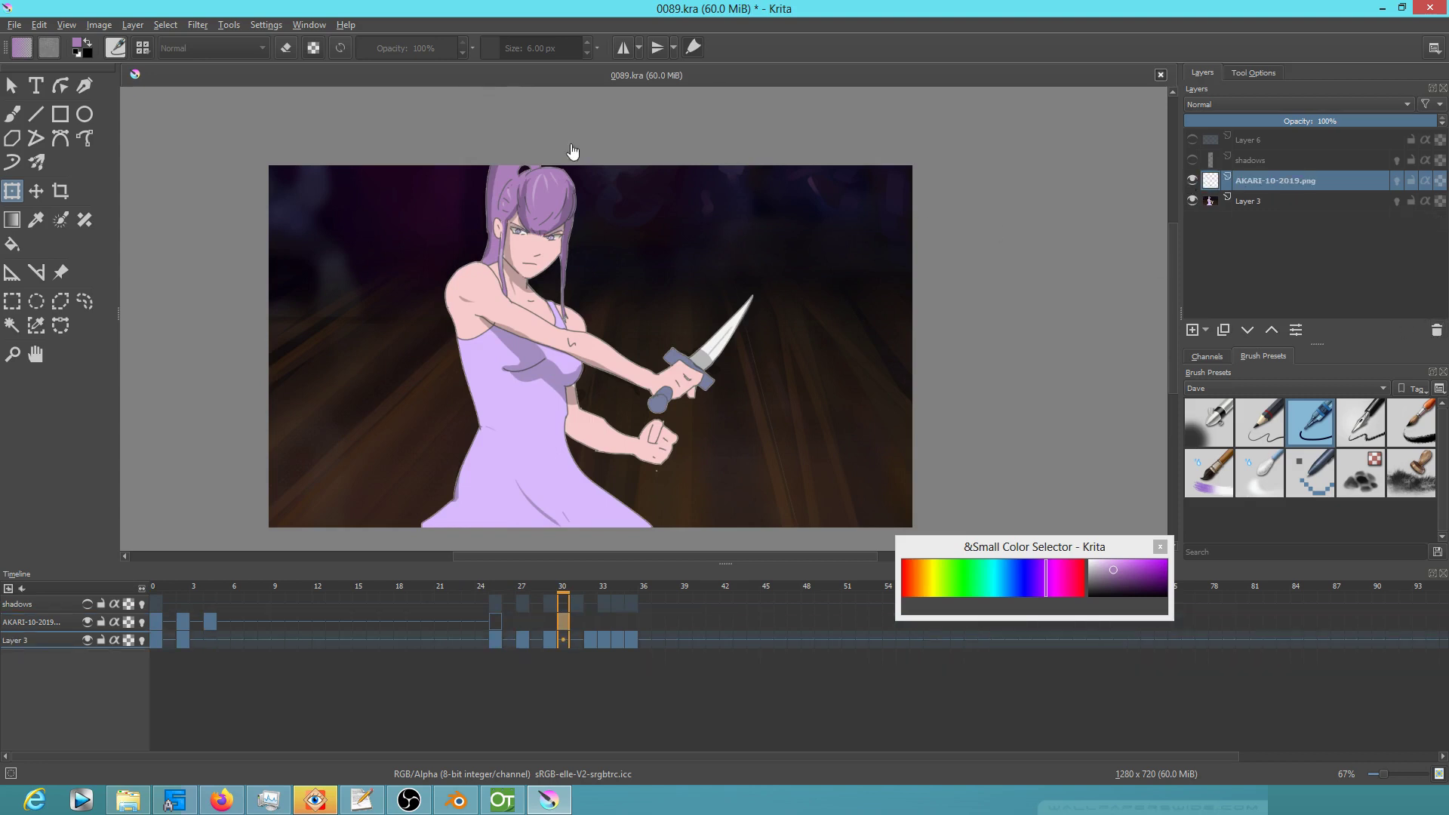
pyautogui.click(14, 25)
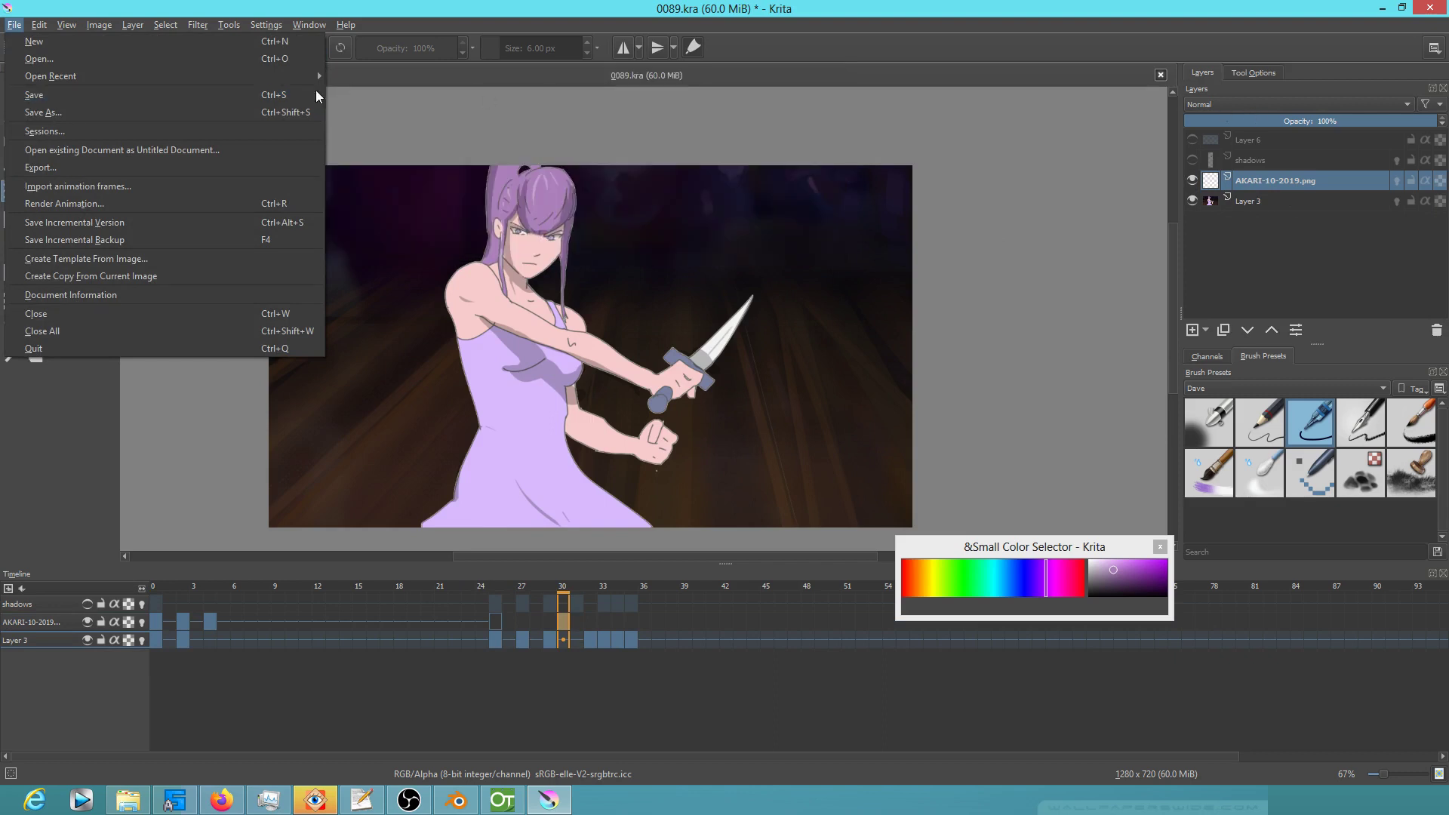
pyautogui.click(194, 95)
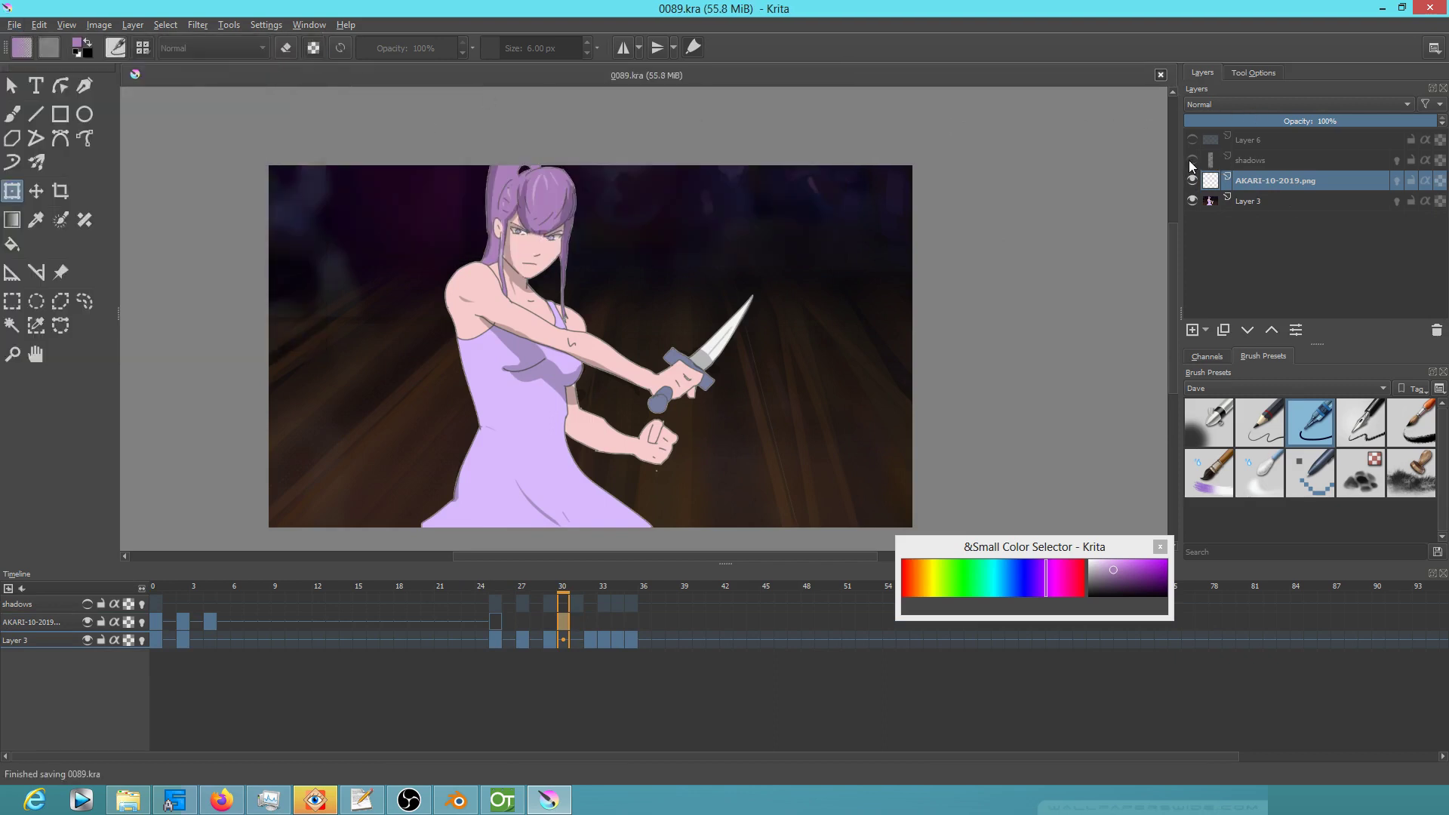
# Show the shadows layer and review the opening frames from frame 0 with it visible
pyautogui.click(1191, 160)
pyautogui.click(1192, 160)
pyautogui.click(1192, 160)
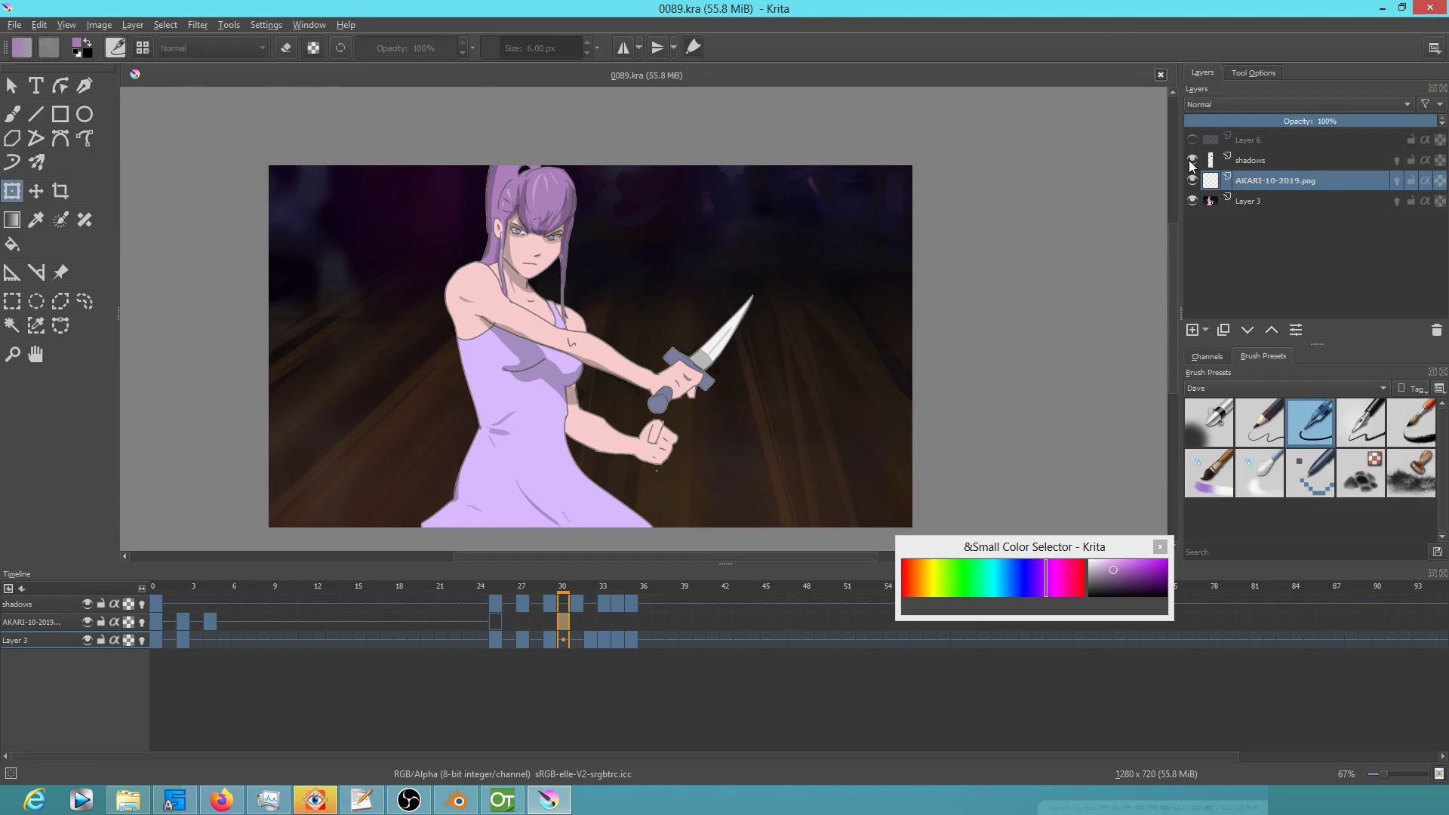
pyautogui.click(156, 608)
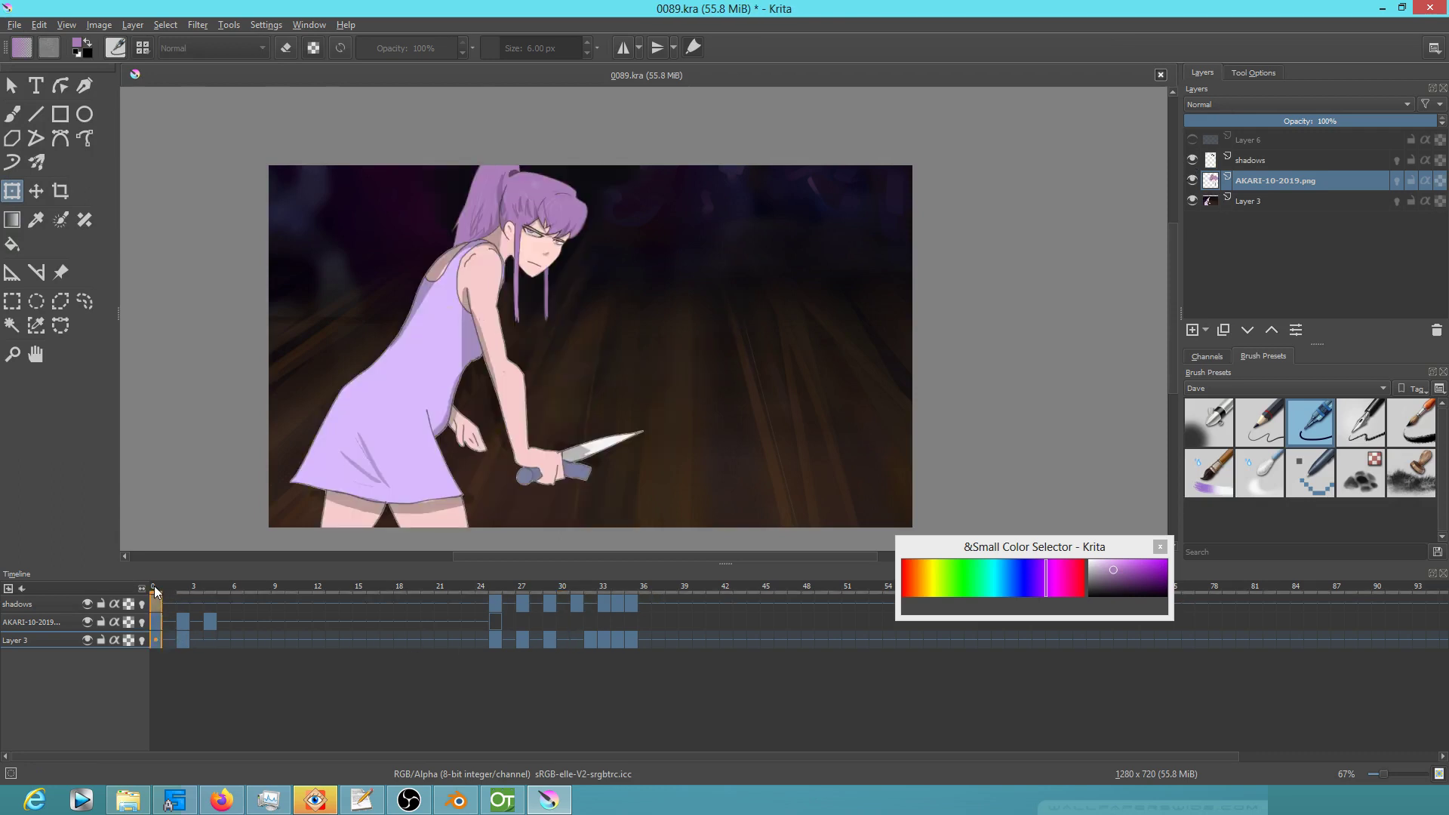
pyautogui.moveTo(169, 593); pyautogui.dragTo(243, 595)
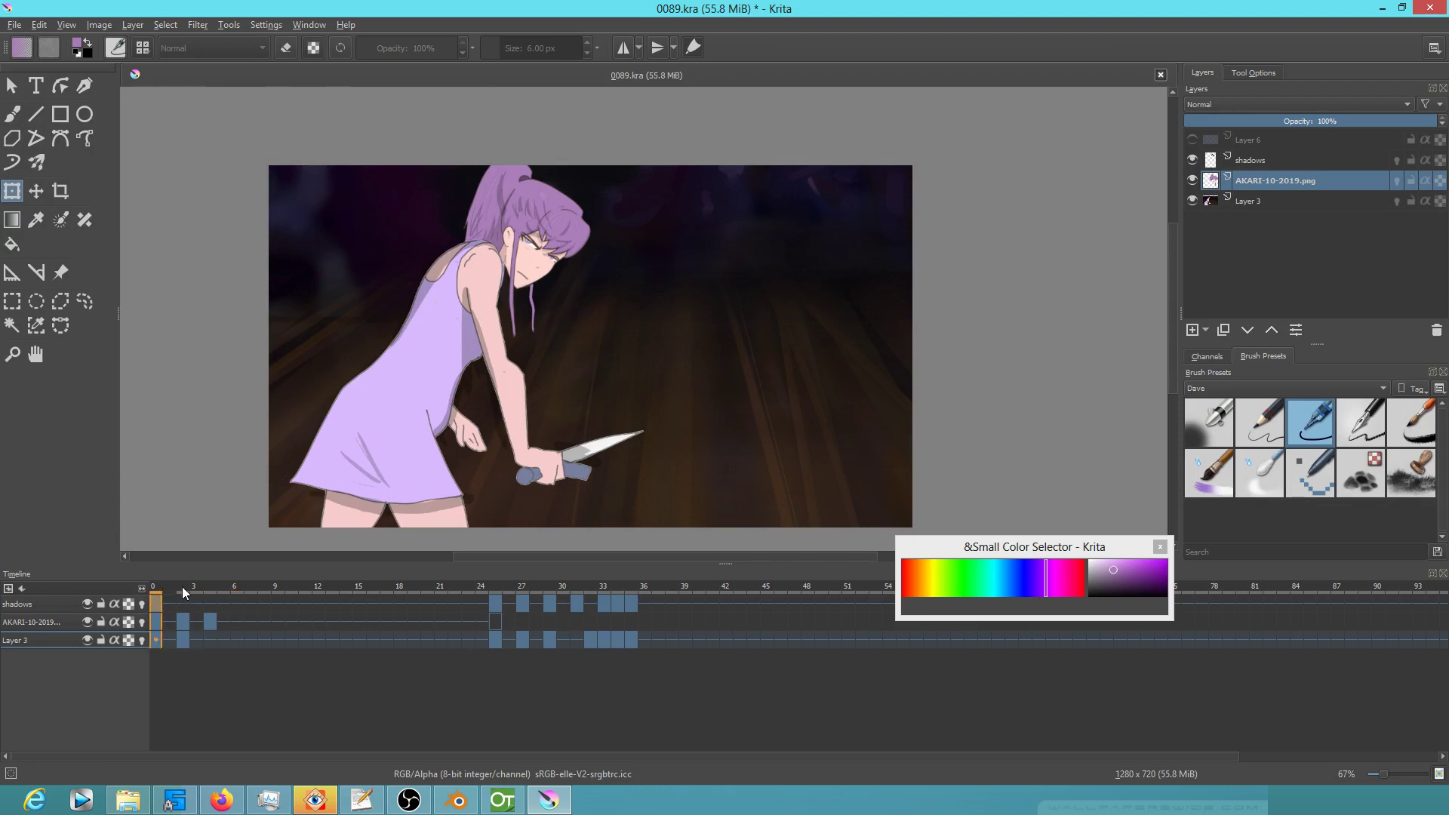
# Clear the shadows layer's drawing on frame 0, remove its keyframes between frames 22 and 40, and save the file
pyautogui.scroll(3, 545, 264)
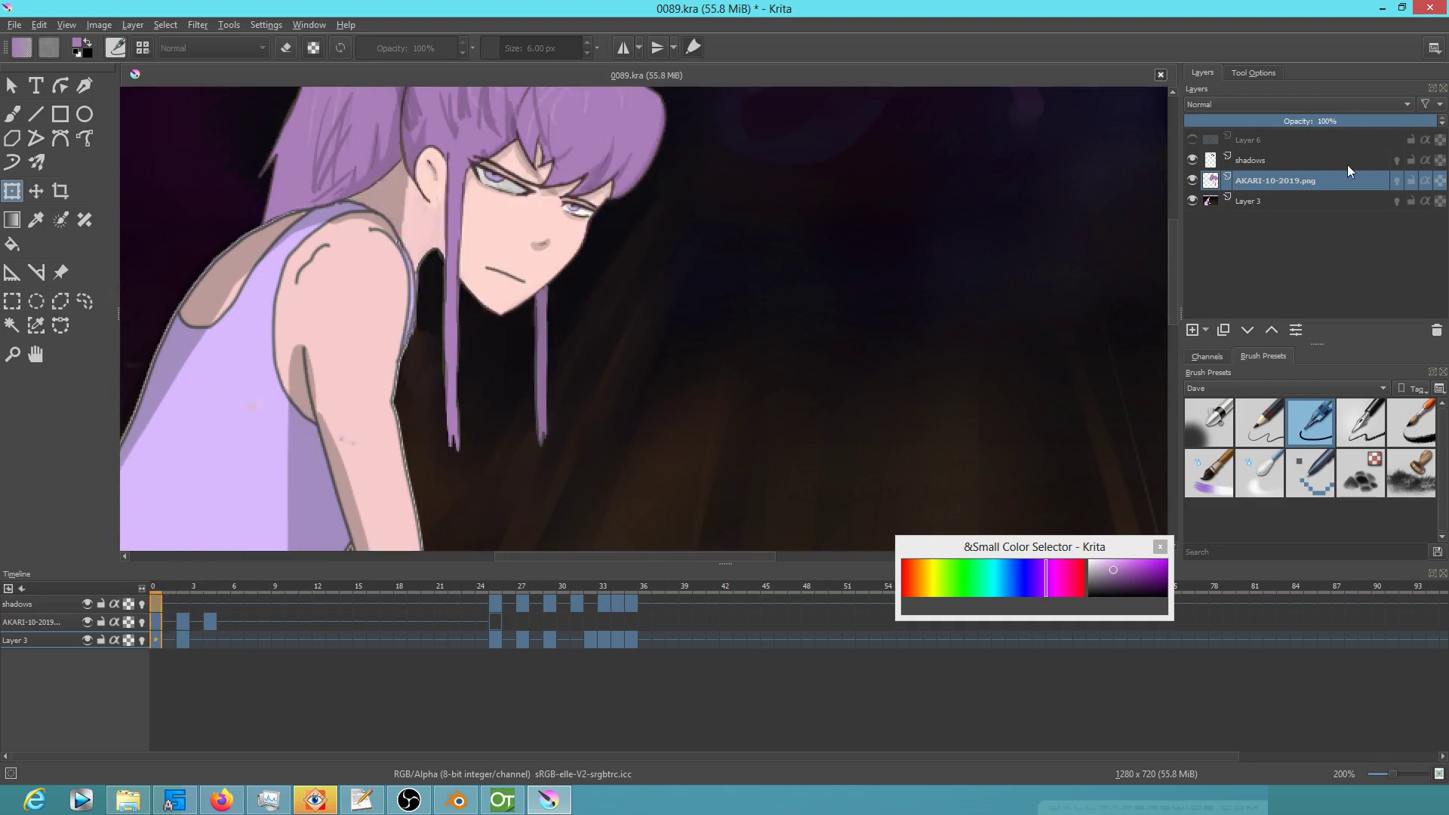
pyautogui.click(1295, 161)
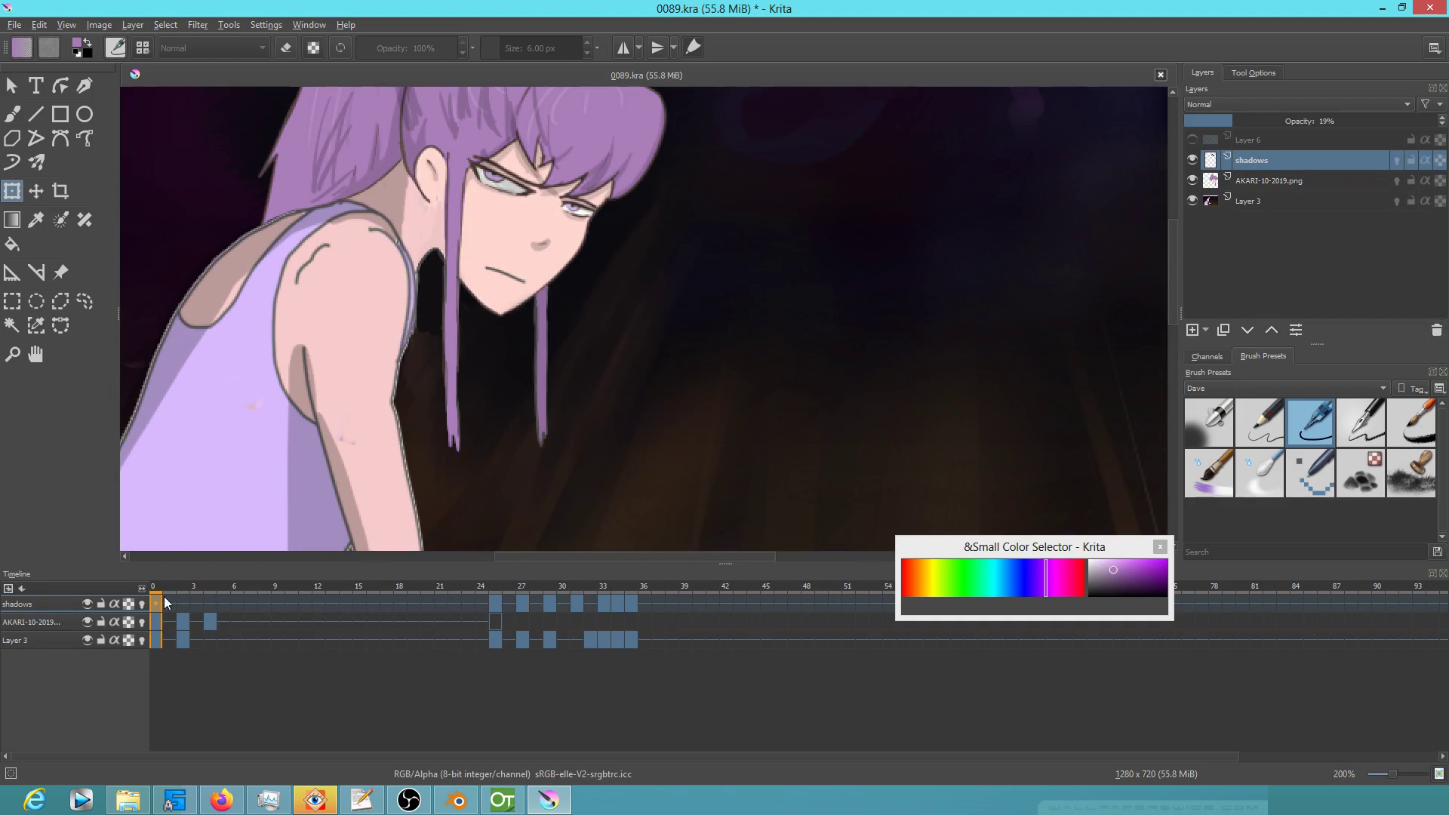
pyautogui.scroll(-3, 569, 401)
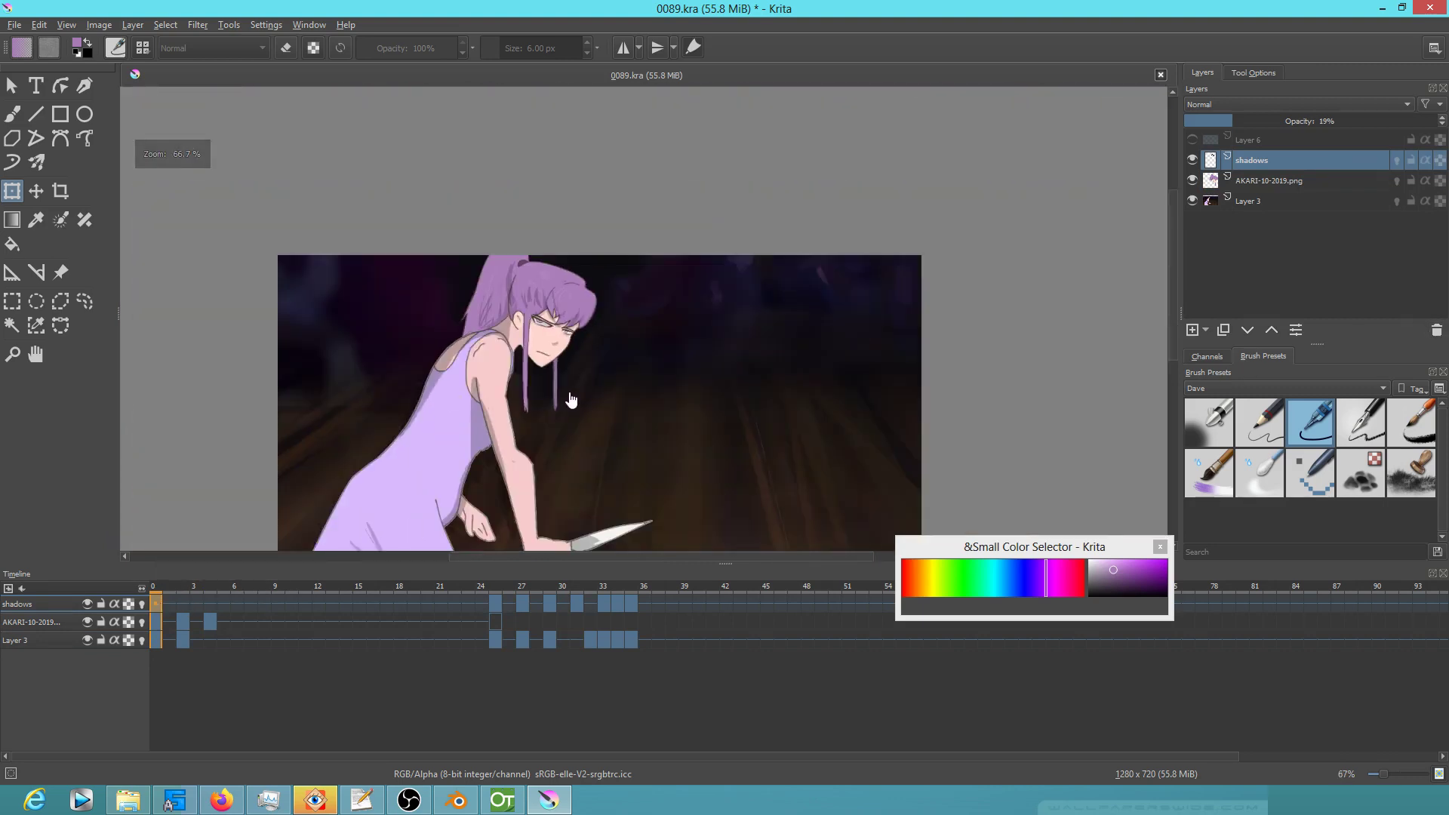
pyautogui.hotkey('ctrl', 'a')
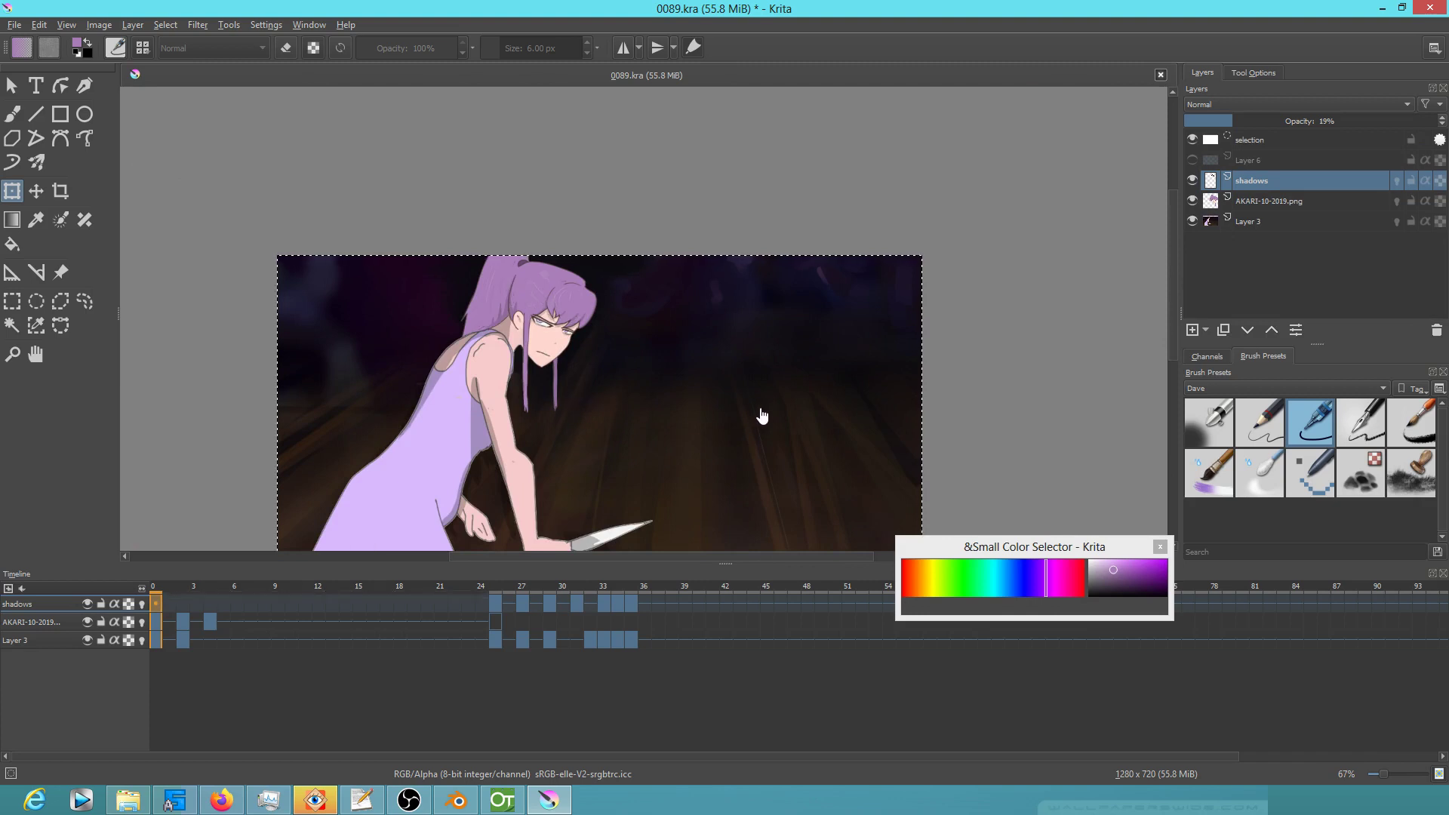
pyautogui.moveTo(452, 603); pyautogui.dragTo(698, 603)
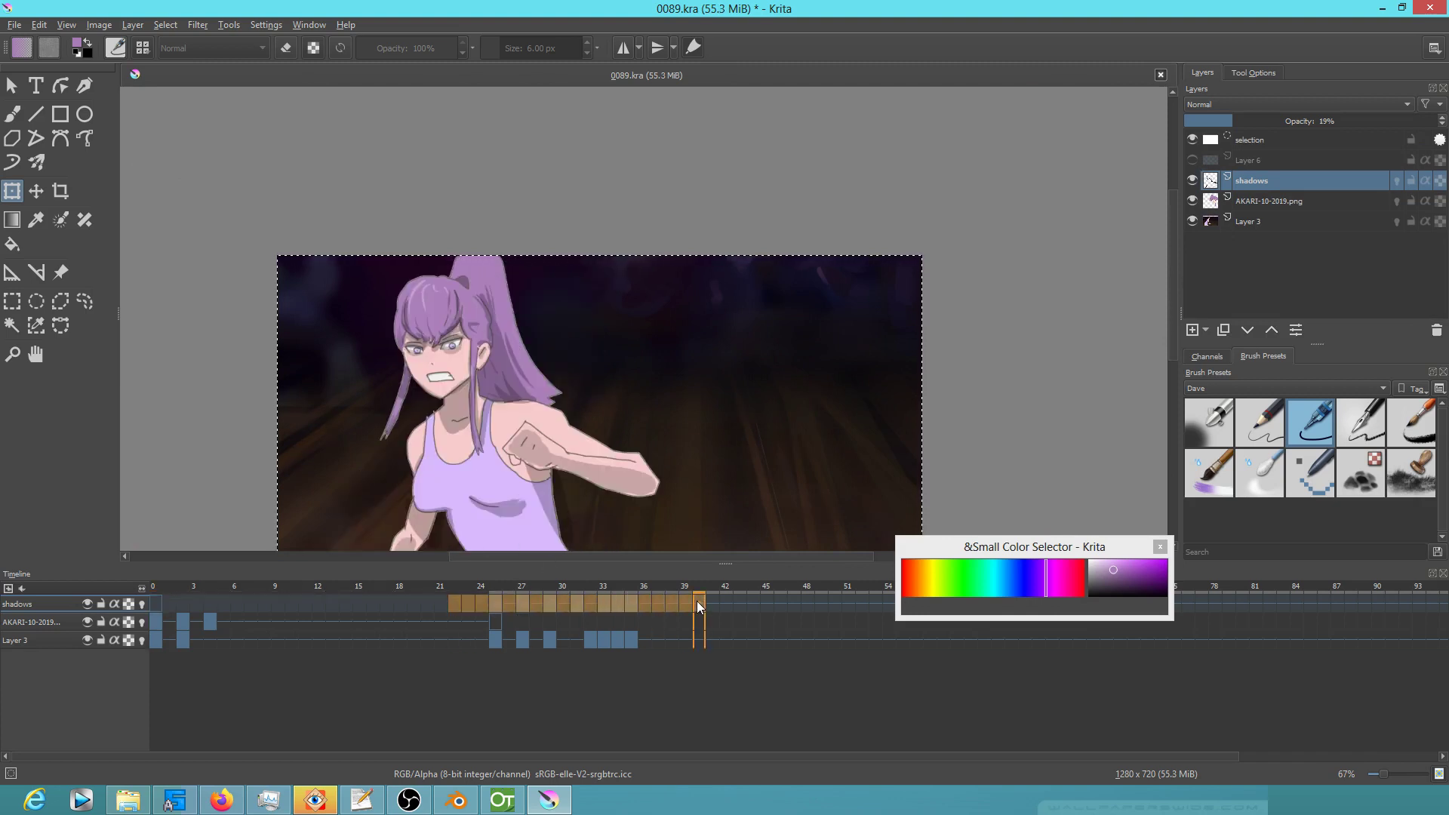
pyautogui.click(154, 604)
pyautogui.click(13, 25)
pyautogui.click(30, 94)
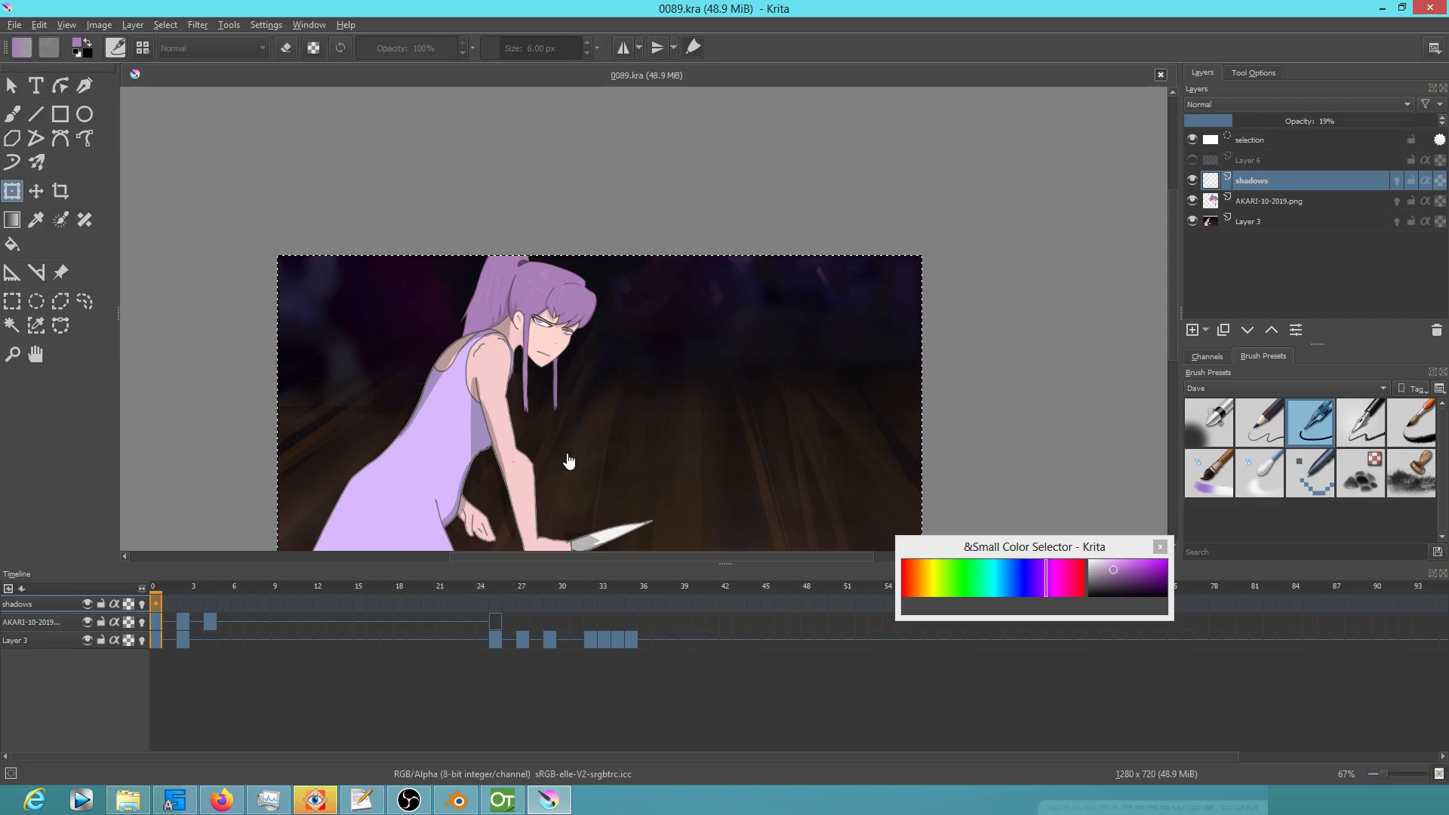
# Paint black shadow strokes on the shadows layer at frame 0, shading the face beside the long front hair strands with the 10 px Ink-7 Brush Rough
pyautogui.scroll(2, 588, 462)
pyautogui.scroll(1, 585, 471)
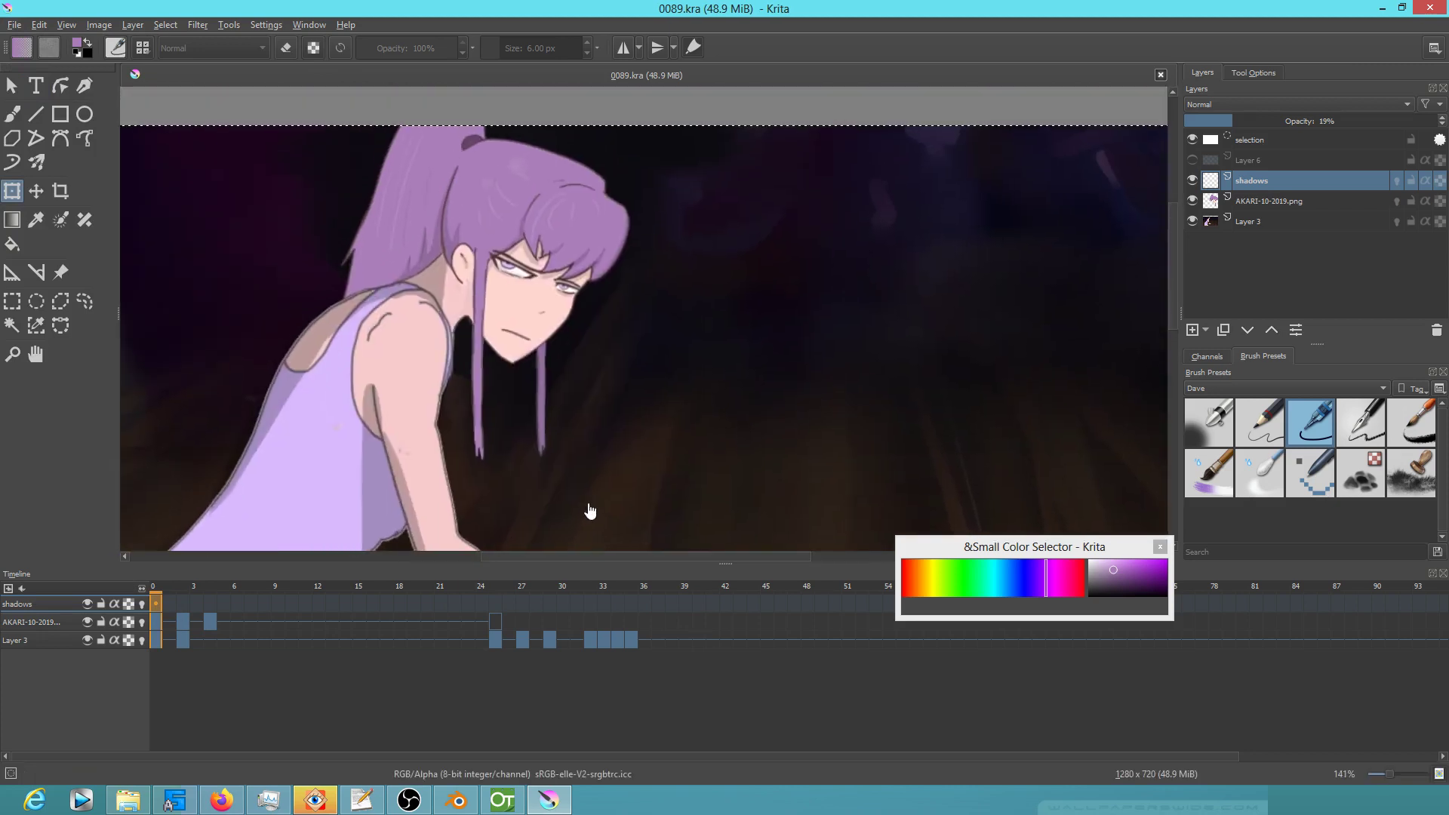
pyautogui.moveTo(581, 467); pyautogui.dragTo(602, 561)
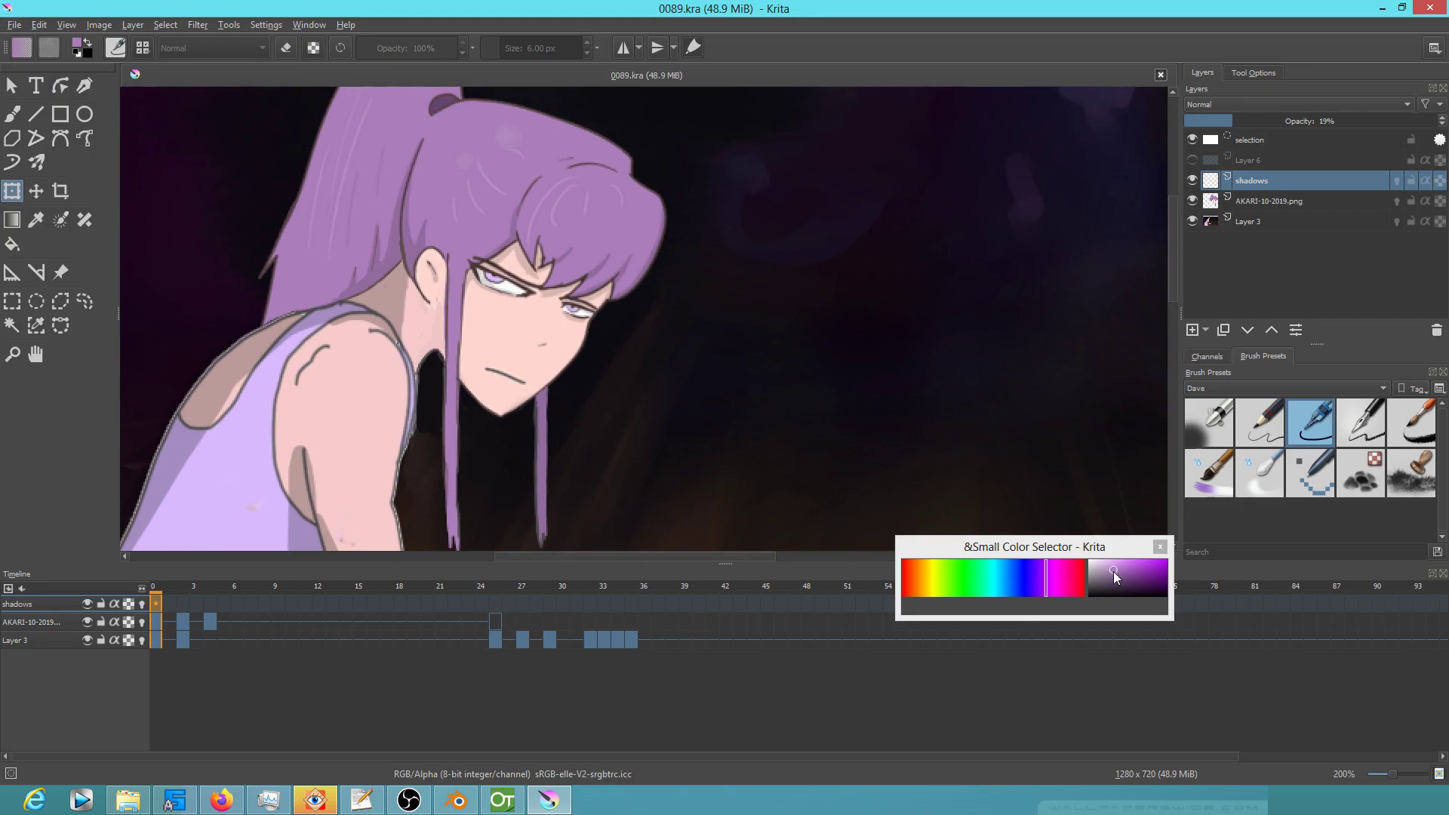
pyautogui.moveTo(1114, 574); pyautogui.dragTo(1057, 639)
pyautogui.click(1412, 427)
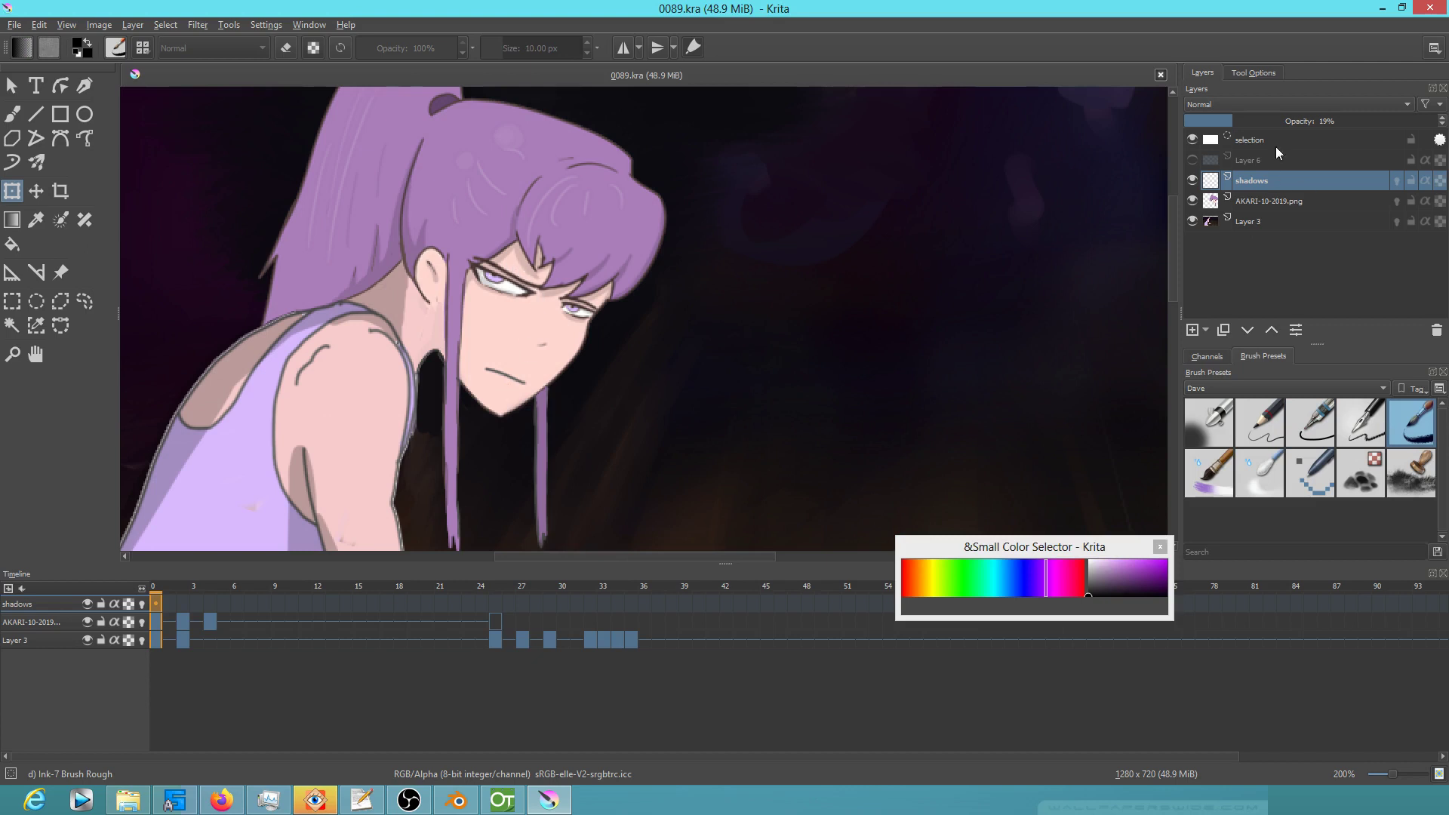
pyautogui.press('b')
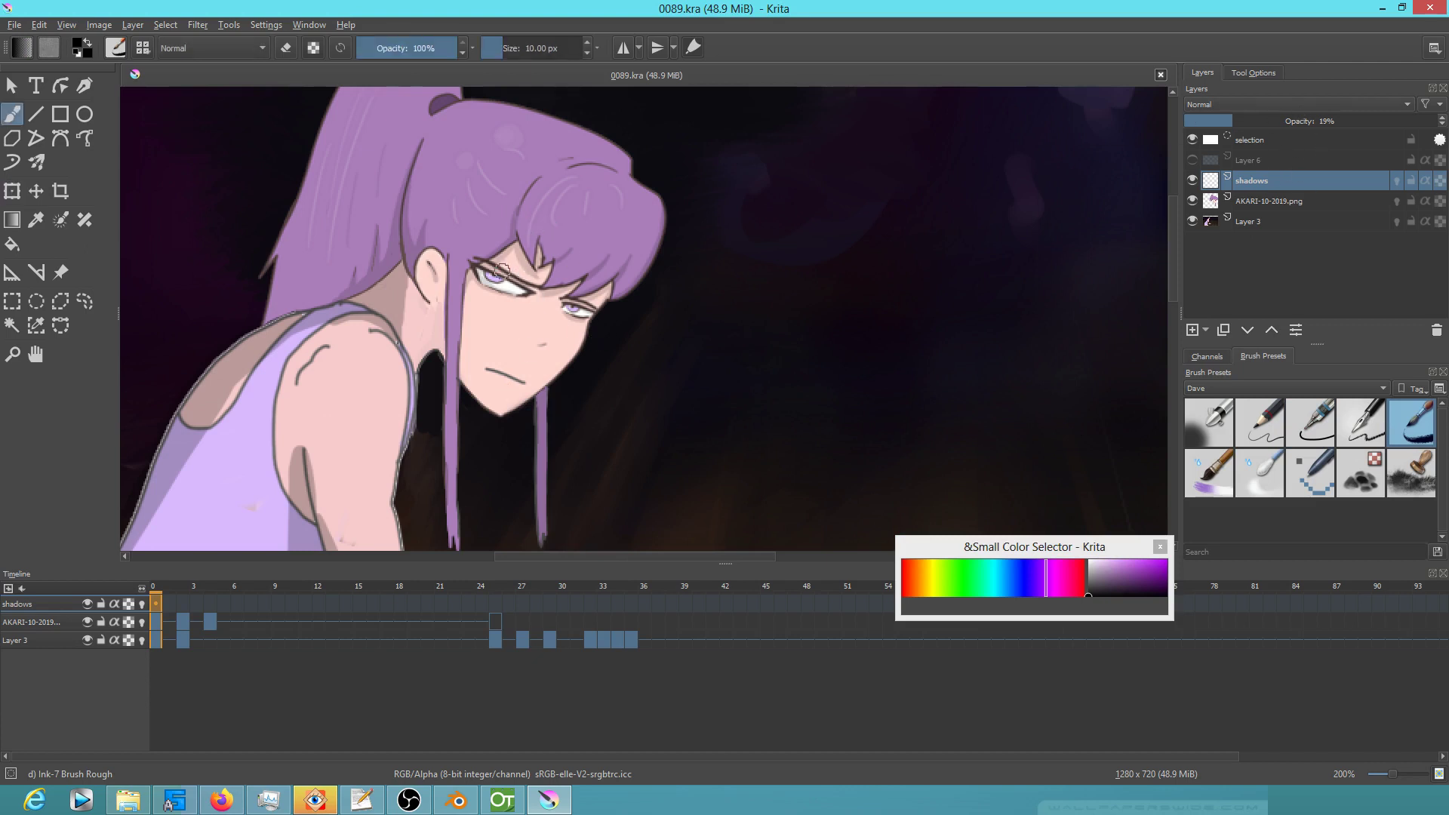
pyautogui.moveTo(520, 246)
pyautogui.mouseDown()
pyautogui.moveTo(478, 270)
pyautogui.moveTo(463, 370)
pyautogui.mouseUp()
pyautogui.moveTo(467, 281); pyautogui.dragTo(463, 380)
pyautogui.moveTo(467, 292); pyautogui.dragTo(466, 360)
pyautogui.moveTo(547, 391); pyautogui.dragTo(538, 426)
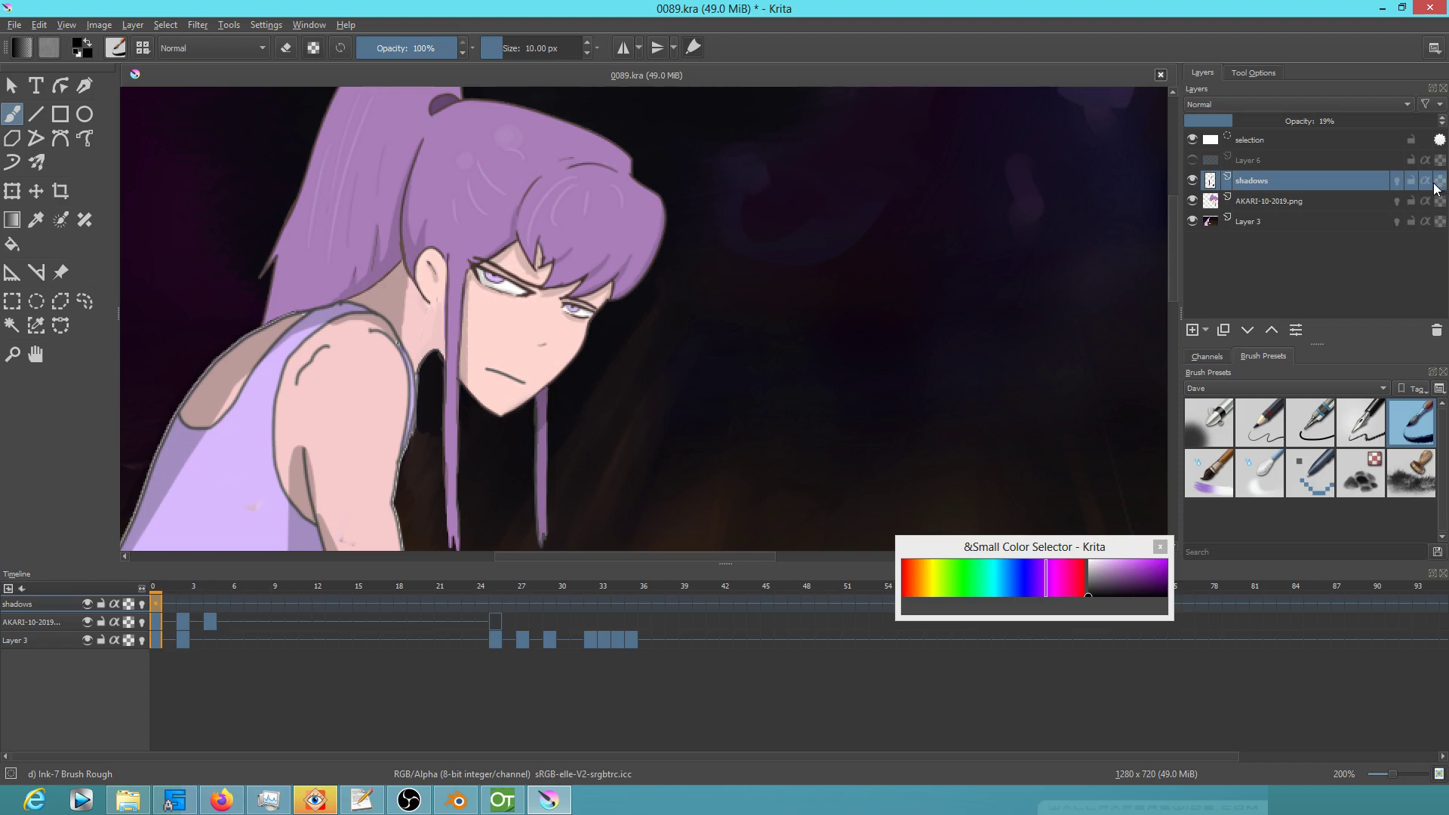
# Toggle Layer 3's visibility to check the shading, and add shadow strokes along the fringe's upper edge and around the face on frame 0
pyautogui.click(1191, 222)
pyautogui.click(1191, 222)
pyautogui.click(1192, 222)
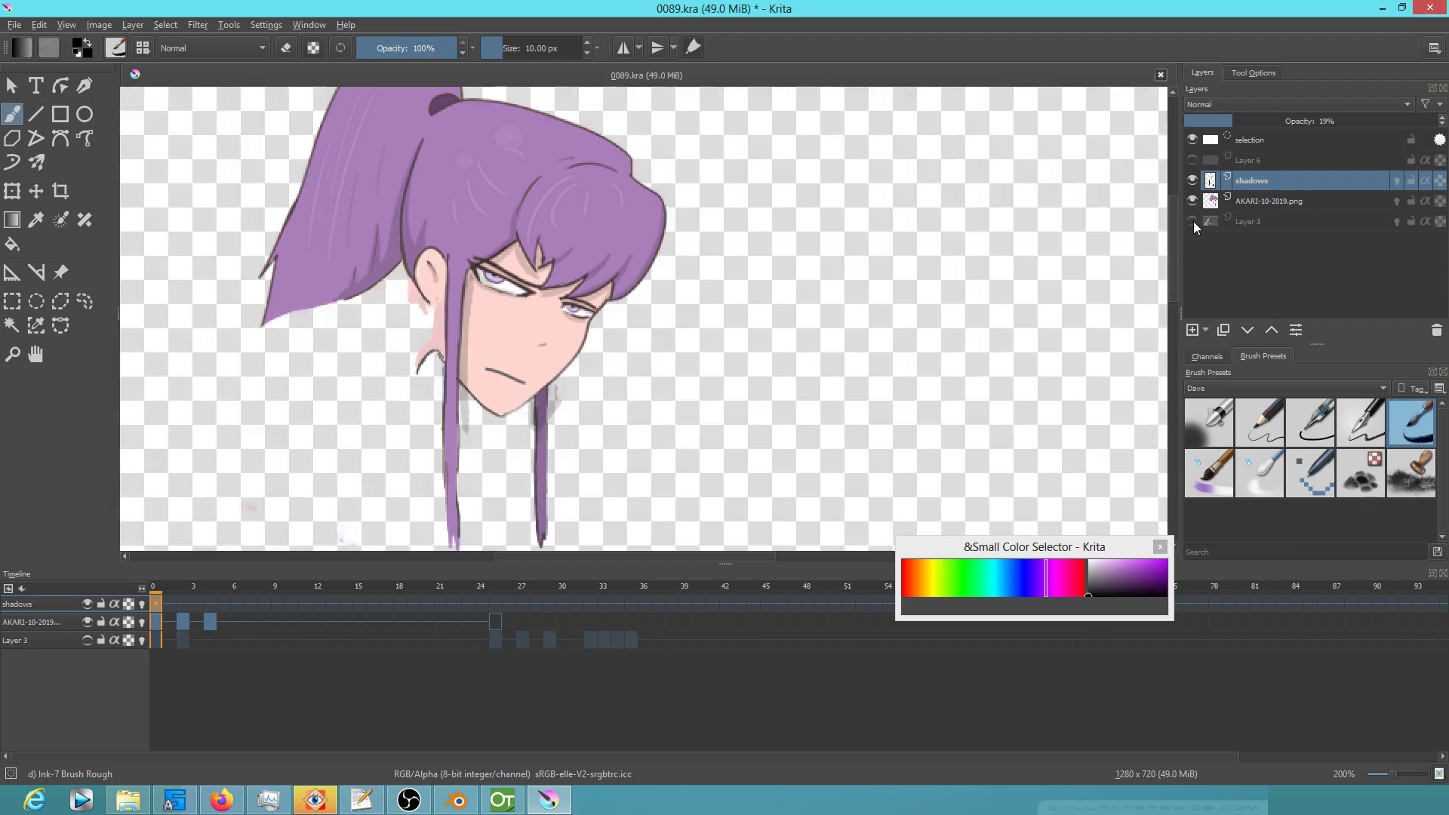
pyautogui.click(1193, 221)
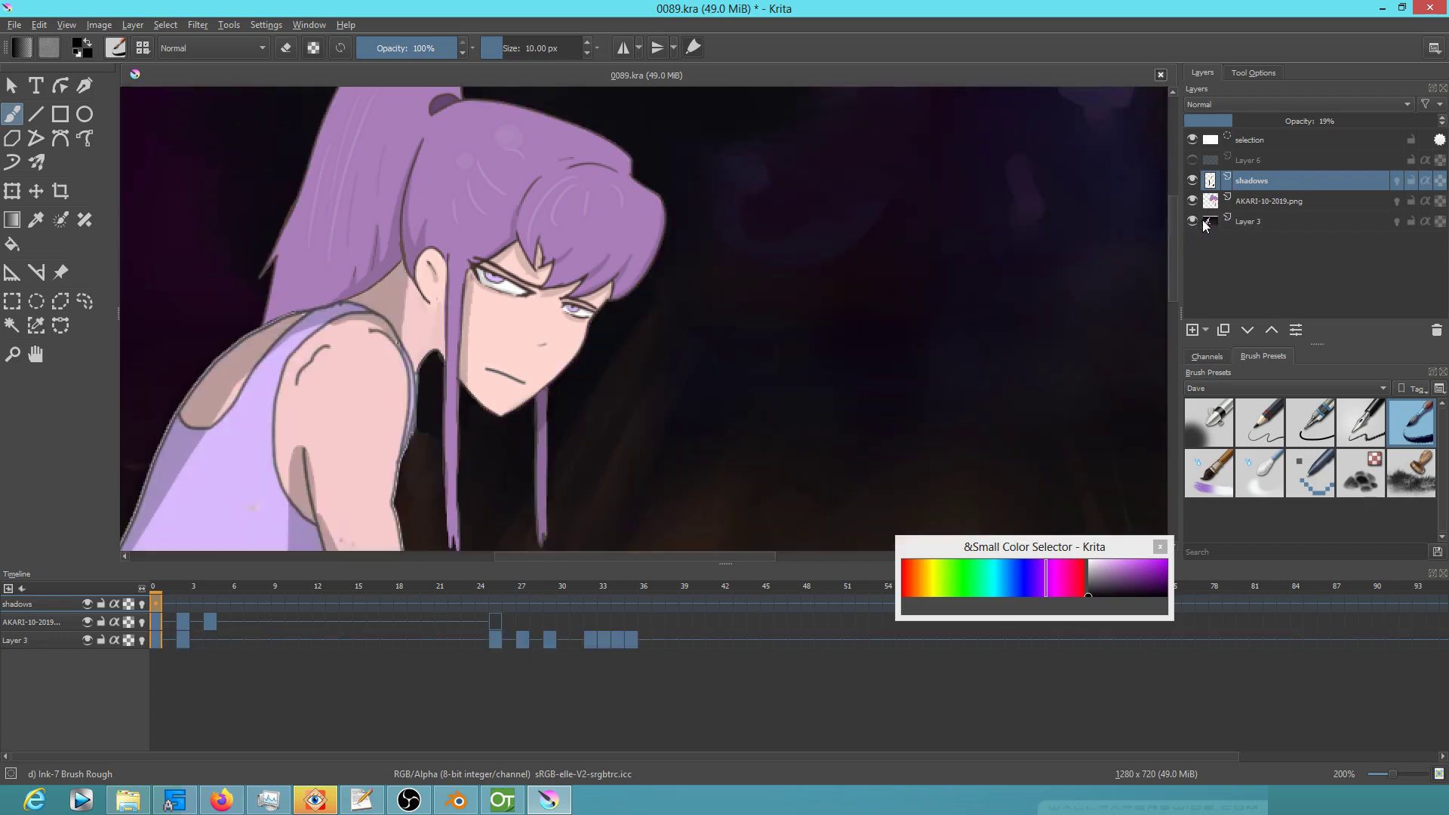
pyautogui.click(1193, 223)
pyautogui.click(1193, 223)
pyautogui.moveTo(605, 160)
pyautogui.mouseDown()
pyautogui.moveTo(566, 158)
pyautogui.moveTo(545, 176)
pyautogui.mouseUp()
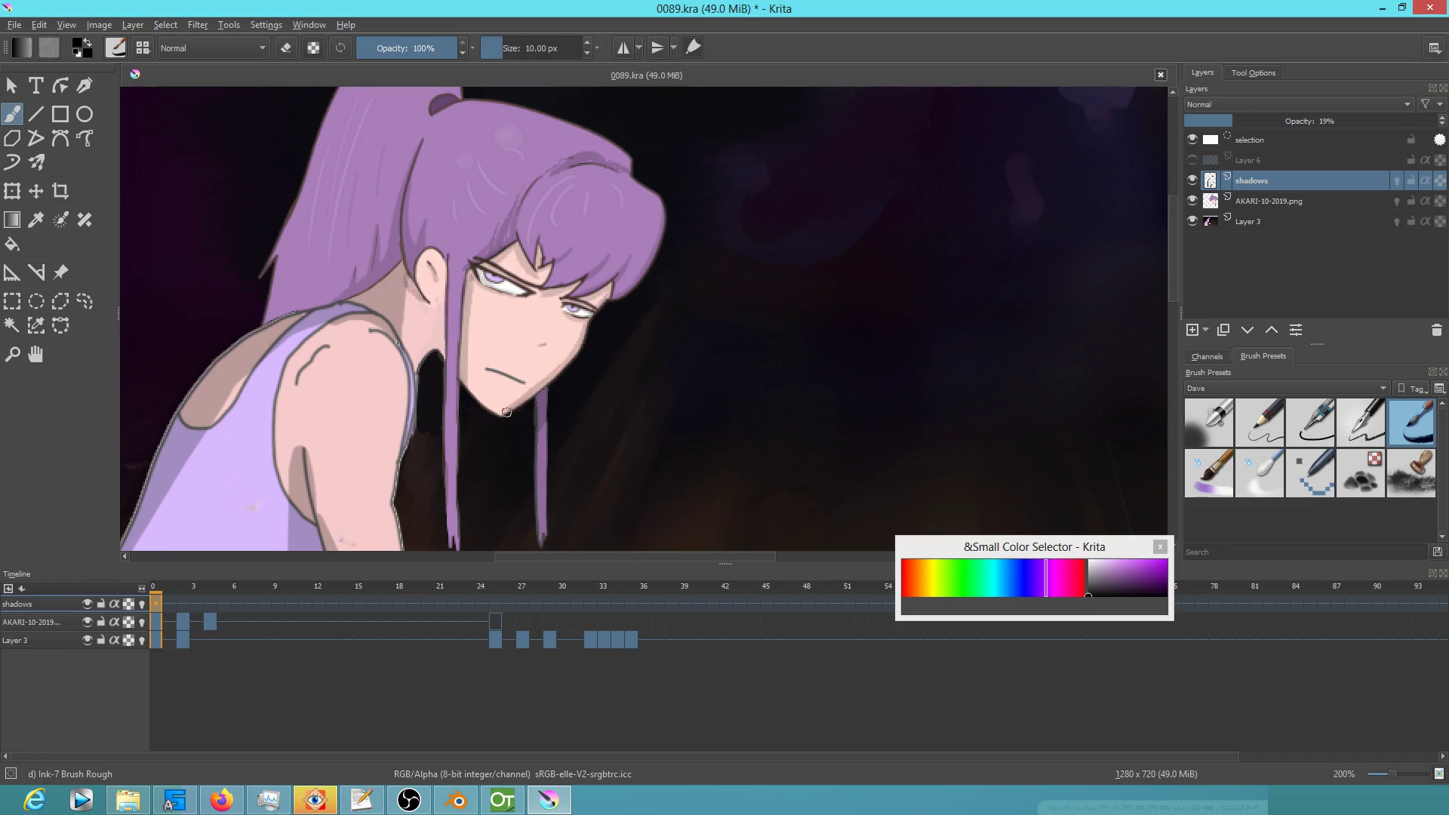
pyautogui.moveTo(642, 394)
pyautogui.mouseDown()
pyautogui.moveTo(602, 431)
pyautogui.moveTo(608, 446)
pyautogui.mouseUp()
pyautogui.moveTo(625, 380); pyautogui.dragTo(631, 290)
pyautogui.moveTo(468, 415); pyautogui.dragTo(482, 369)
# Paint the hair and face shadows on the shadows layer at frame 2, comparing them with frame 0
pyautogui.click(183, 623)
pyautogui.scroll(3, 618, 335)
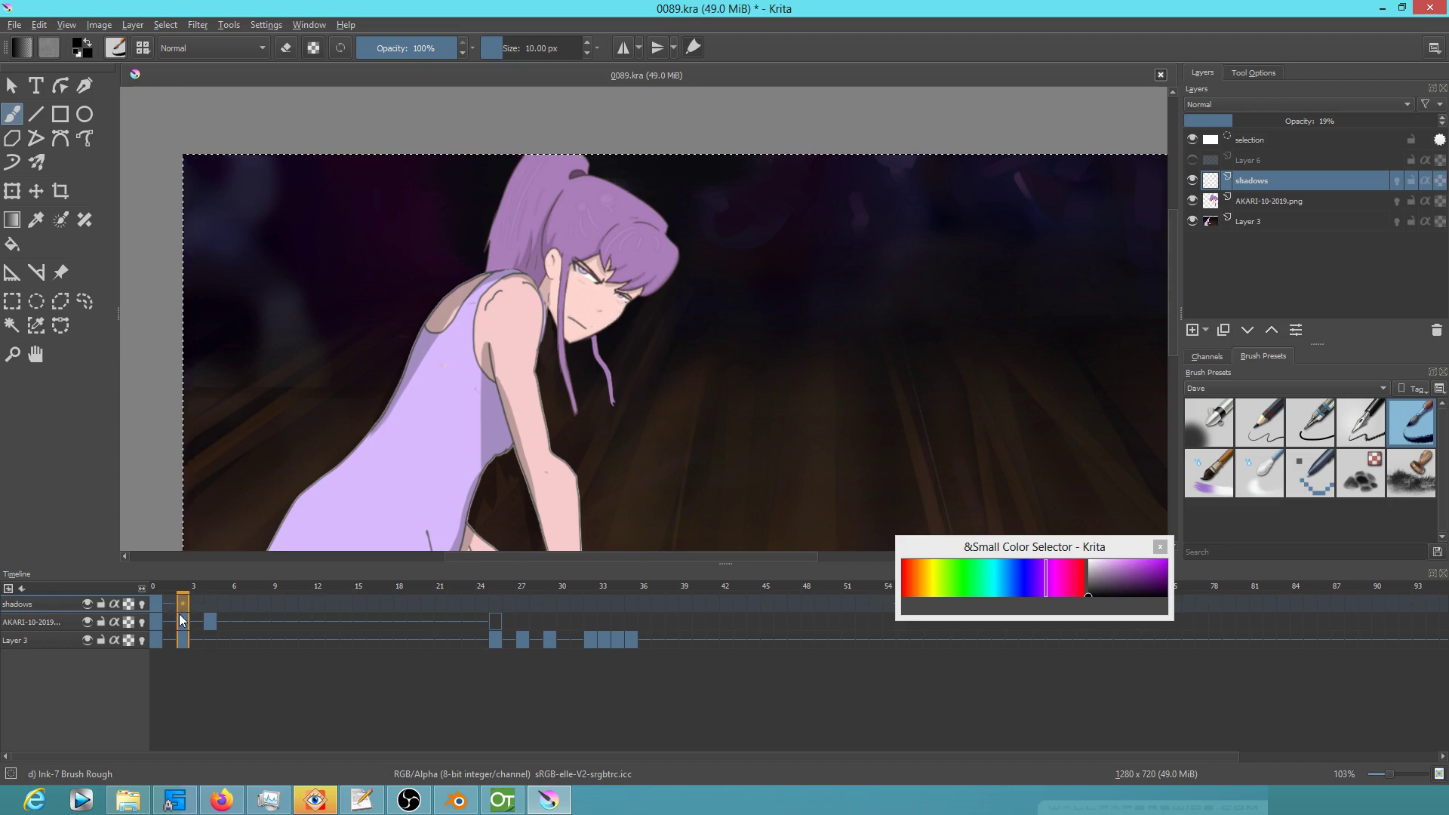
pyautogui.scroll(1, 639, 325)
pyautogui.scroll(2, 639, 324)
pyautogui.moveTo(623, 201); pyautogui.dragTo(661, 202)
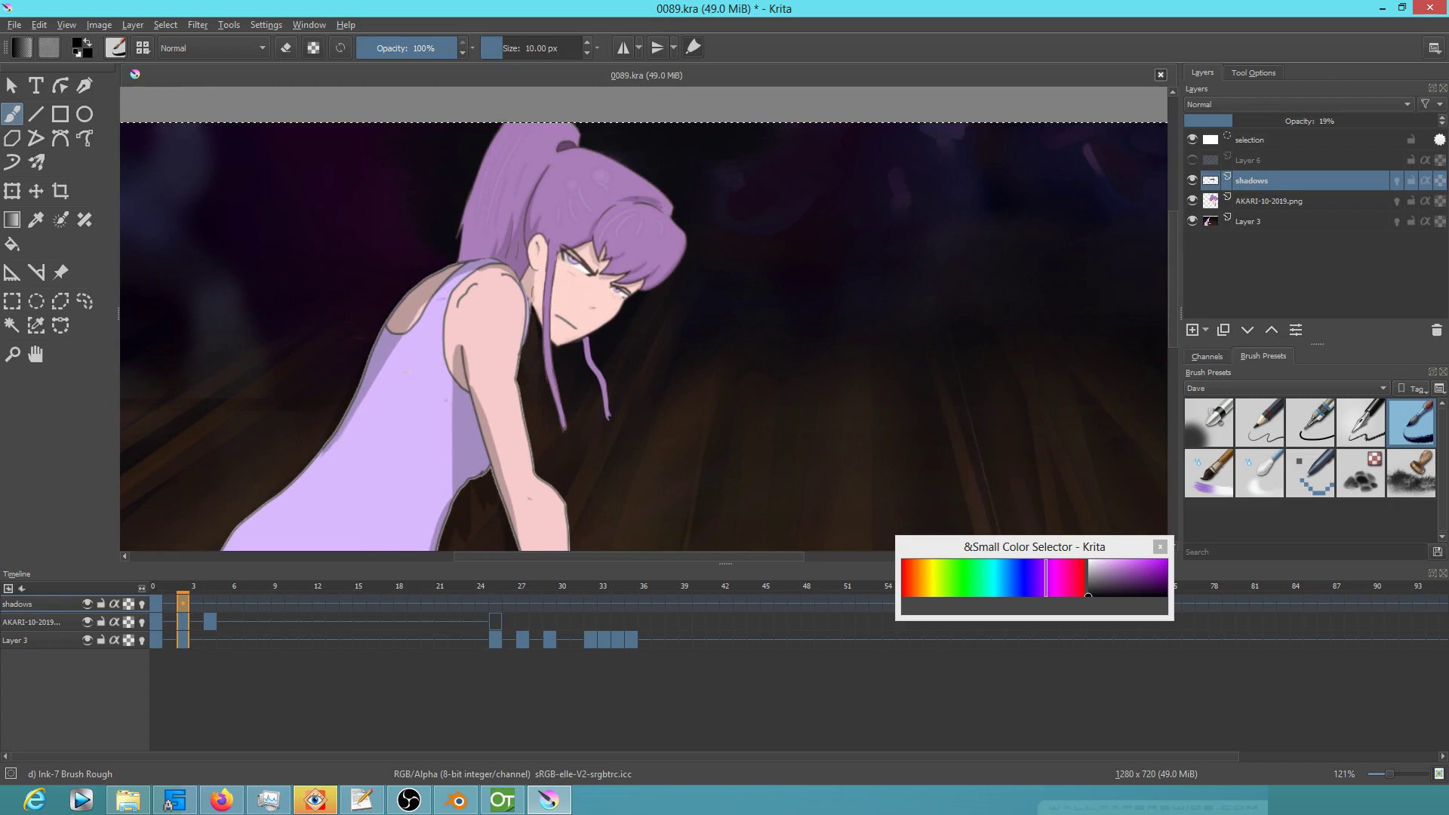
pyautogui.press('Left')
pyautogui.press('Left')
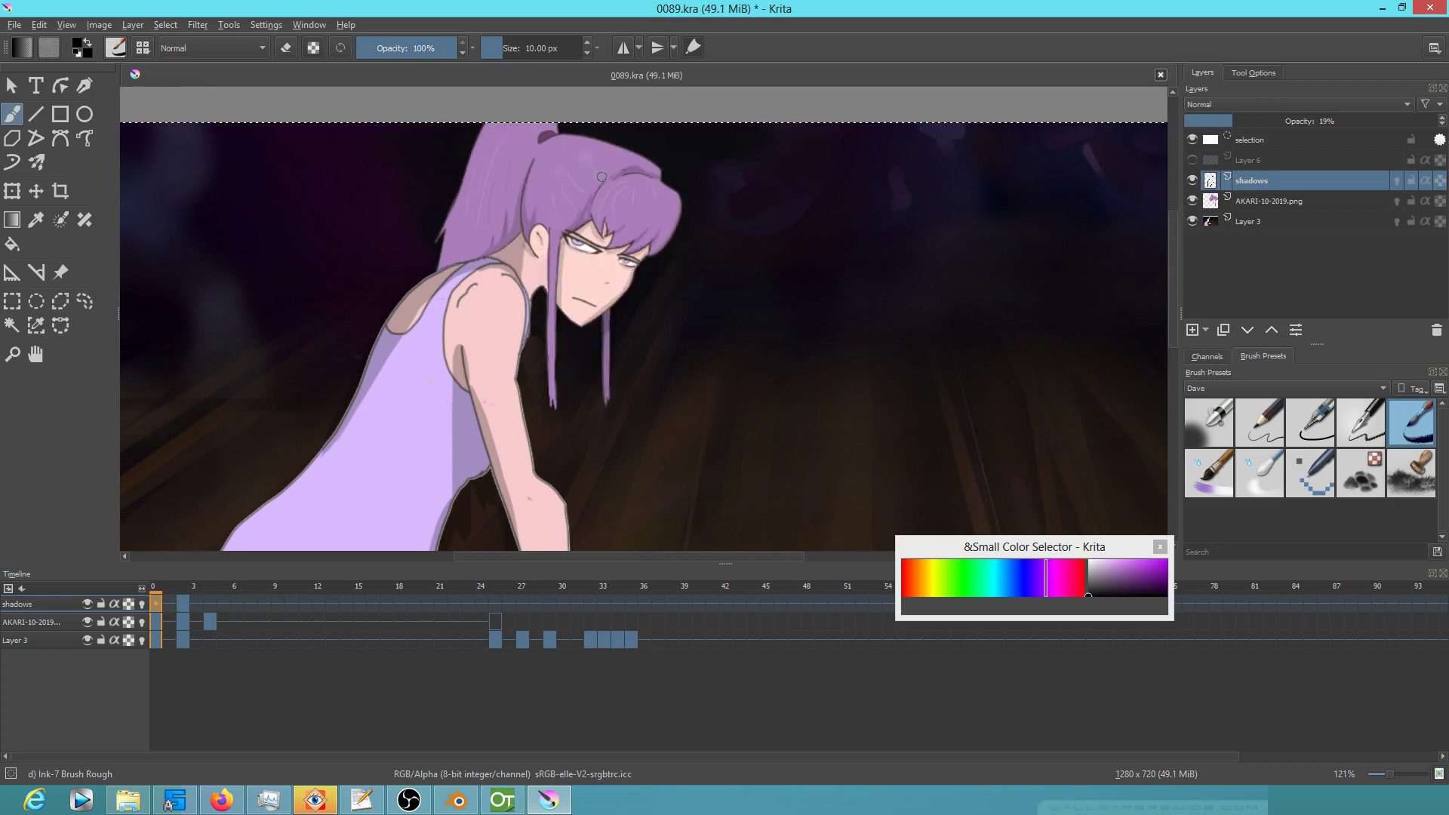
pyautogui.press('Right')
pyautogui.press('Right')
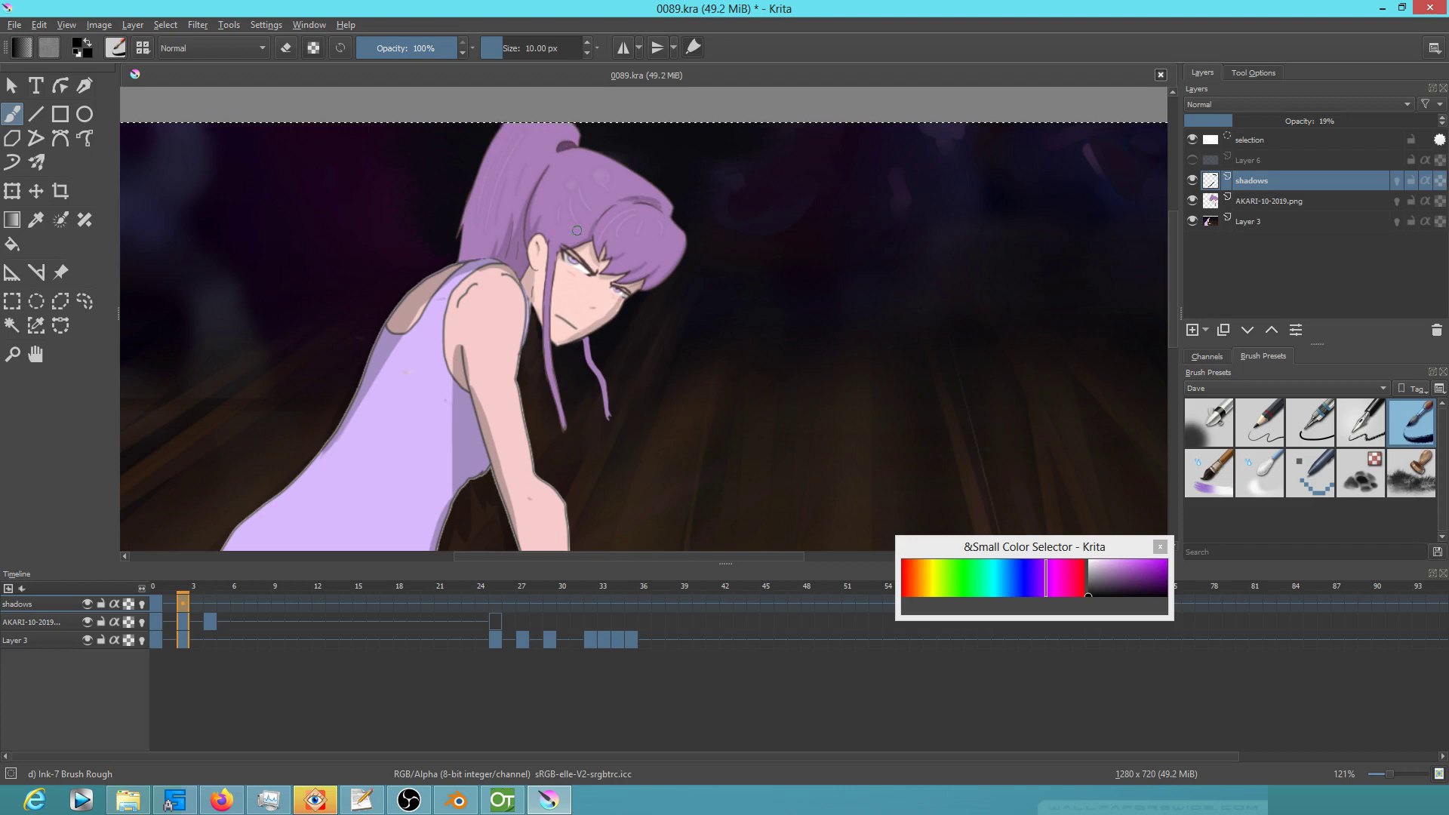
pyautogui.moveTo(639, 217); pyautogui.dragTo(653, 205)
pyautogui.moveTo(646, 373); pyautogui.dragTo(640, 327)
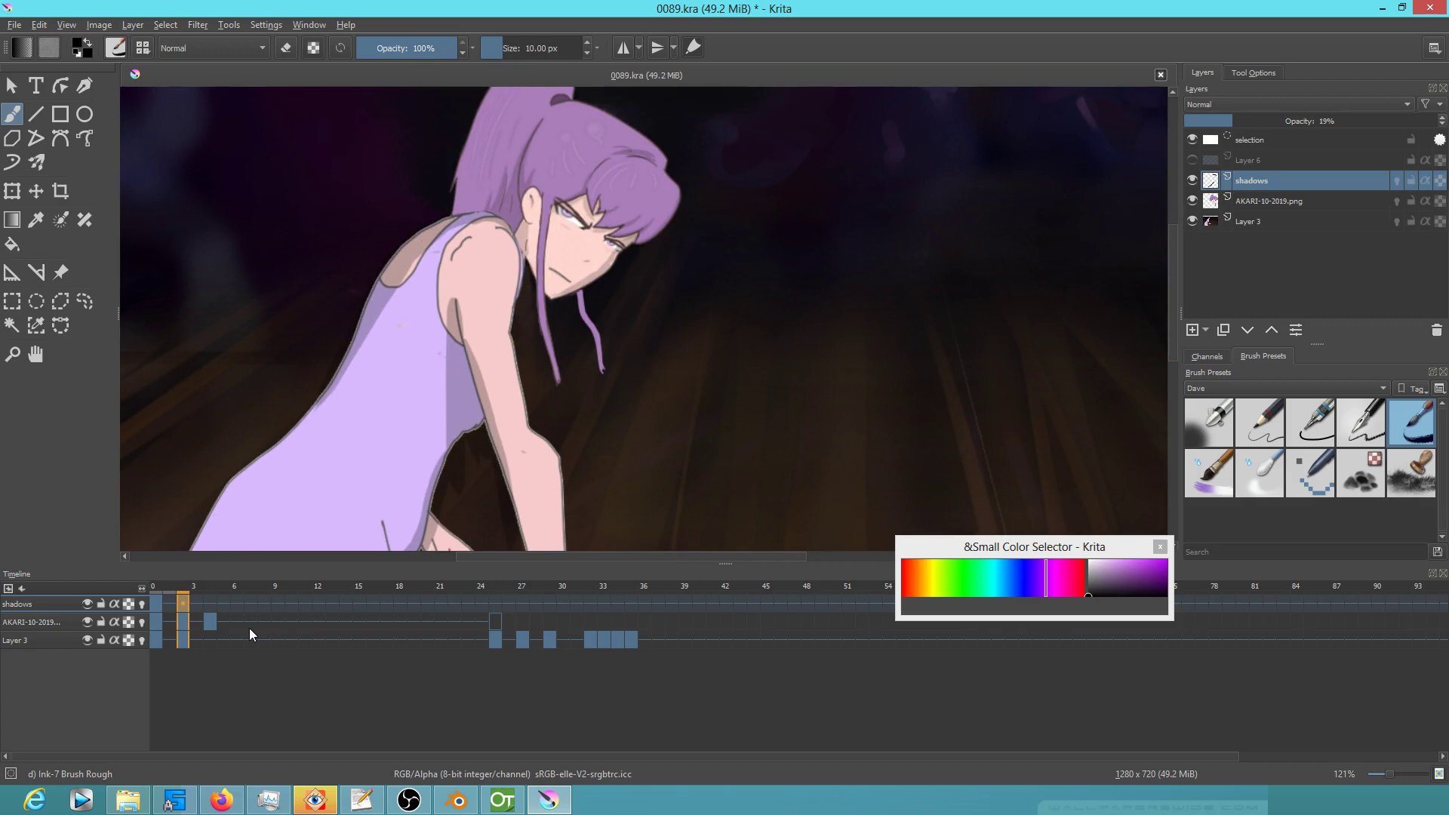
# Compare frames 2 and 4, and erase the far front hair strand on the AKARI-10-2019.png layer at frame 4
pyautogui.click(210, 618)
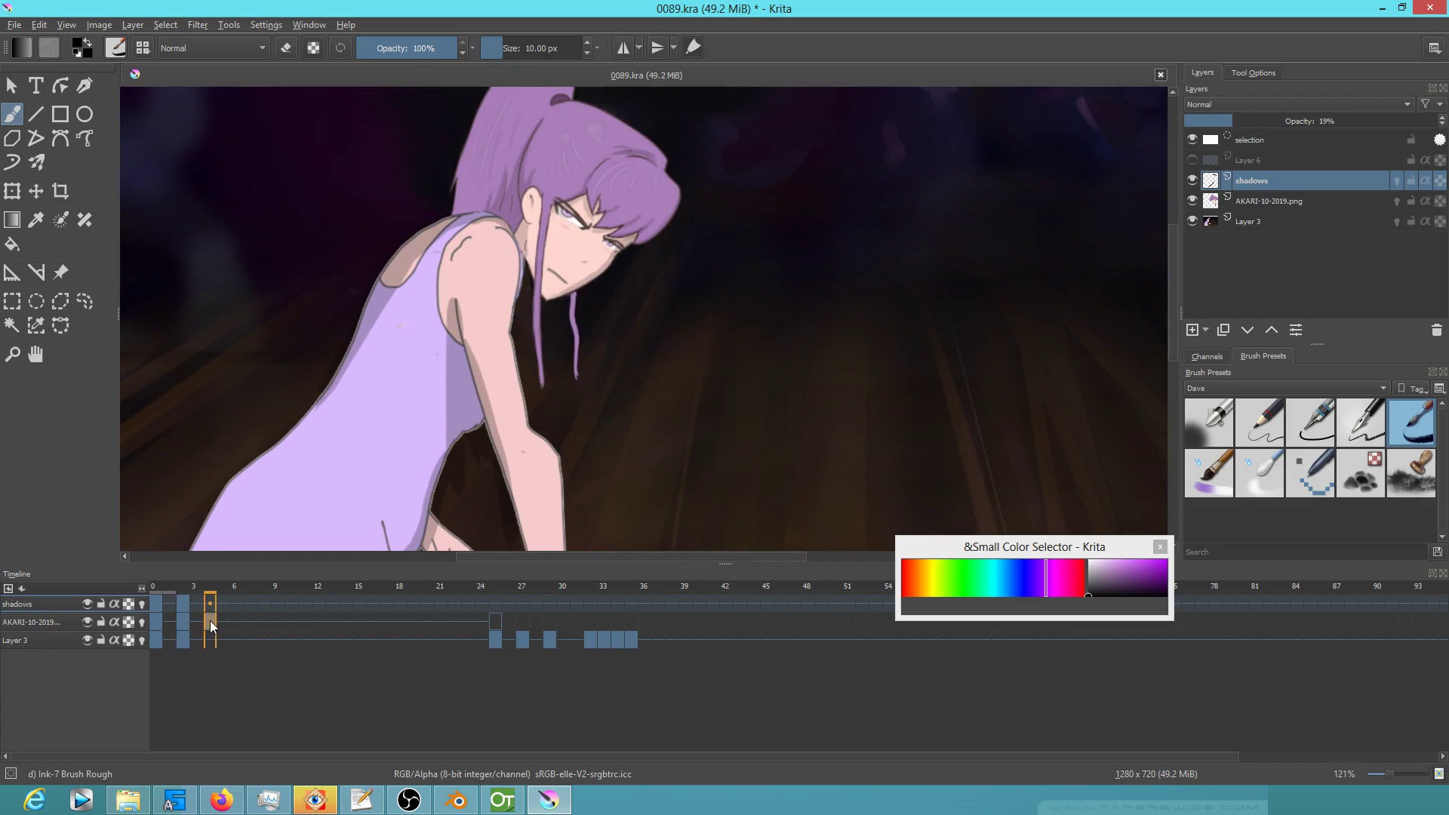
pyautogui.click(185, 623)
pyautogui.click(207, 624)
pyautogui.click(182, 619)
pyautogui.moveTo(202, 605); pyautogui.dragTo(209, 610)
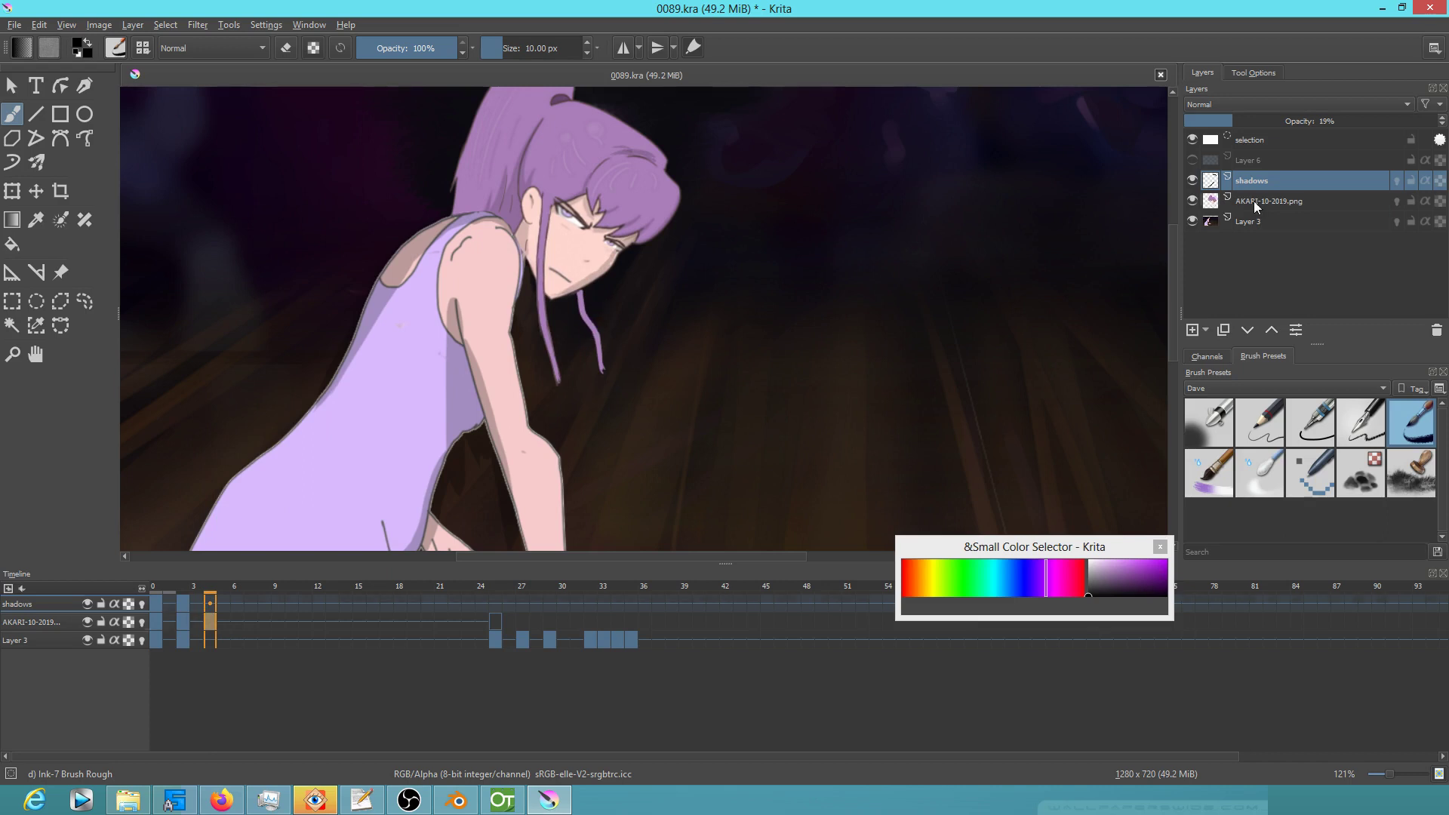
pyautogui.press('pagedown')
pyautogui.press('e')
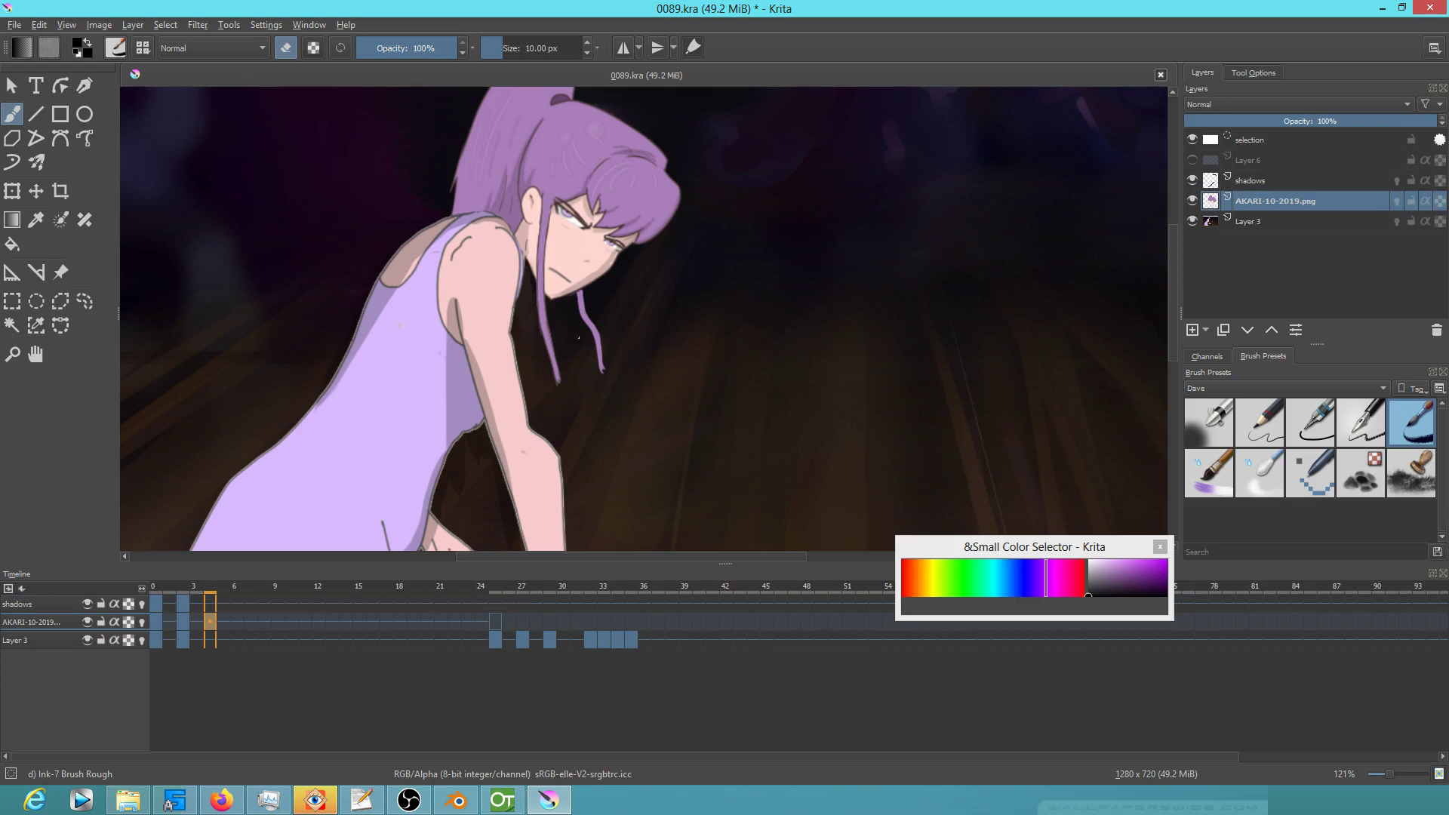
pyautogui.moveTo(586, 328)
pyautogui.mouseDown()
pyautogui.moveTo(600, 327)
pyautogui.moveTo(578, 316)
pyautogui.moveTo(588, 301)
pyautogui.moveTo(601, 398)
pyautogui.mouseUp()
# Liquify the remaining front hair strand at frame 4 so that its lower end hangs straighter
pyautogui.hotkey('ctrl', 't')
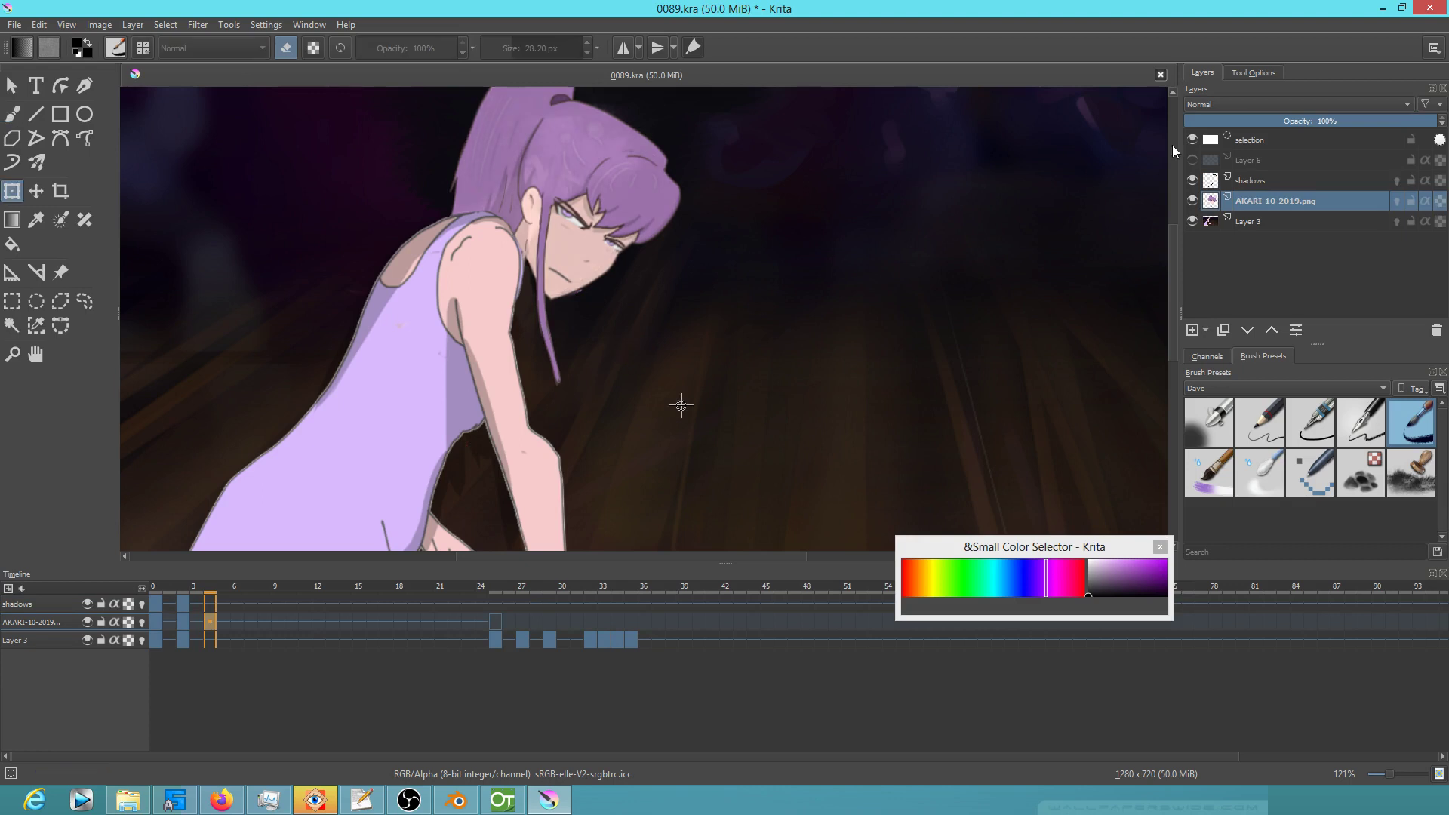
pyautogui.click(1258, 73)
pyautogui.click(1296, 107)
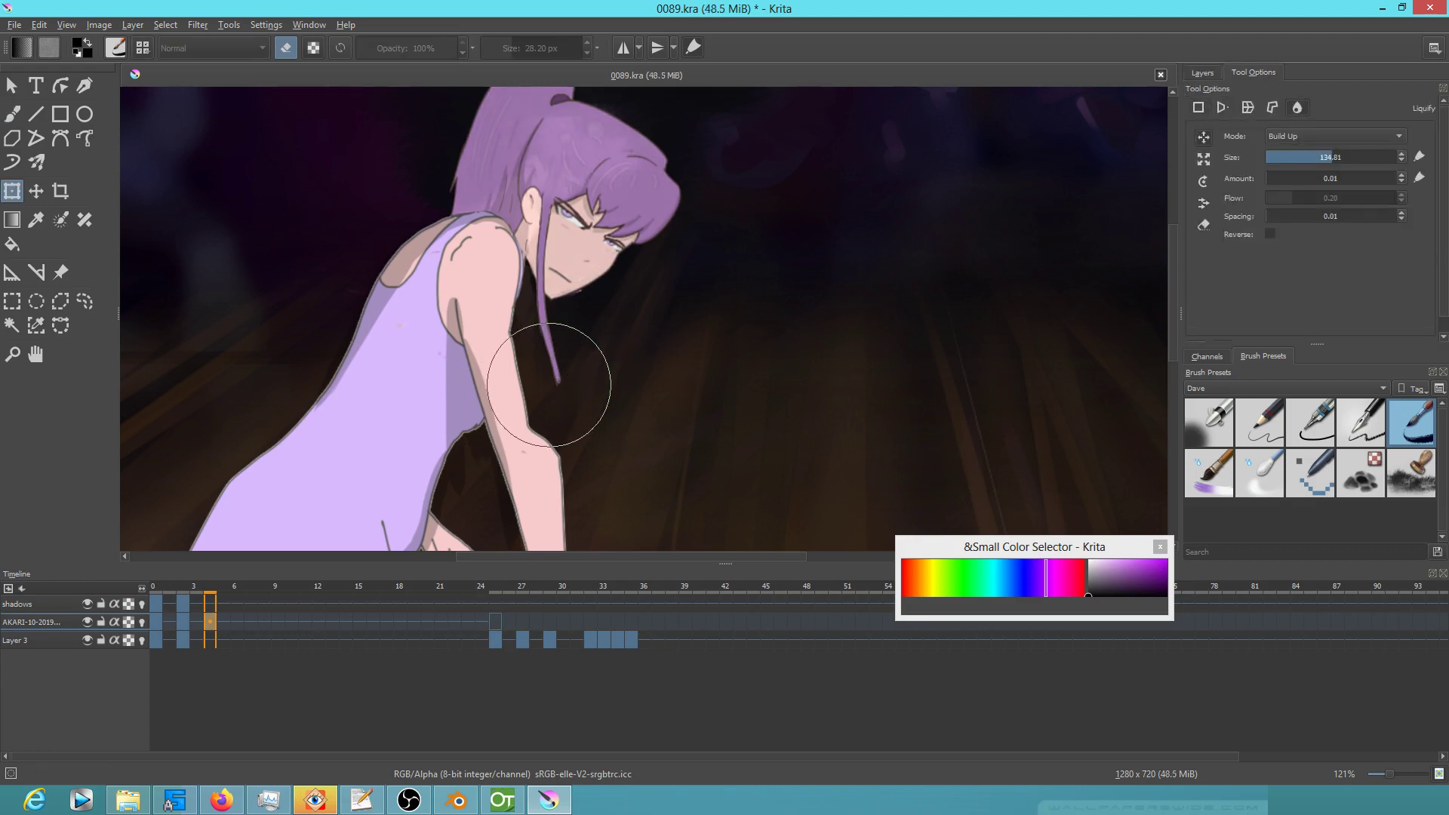
pyautogui.moveTo(544, 379)
pyautogui.mouseDown()
pyautogui.moveTo(581, 419)
pyautogui.moveTo(548, 403)
pyautogui.mouseUp()
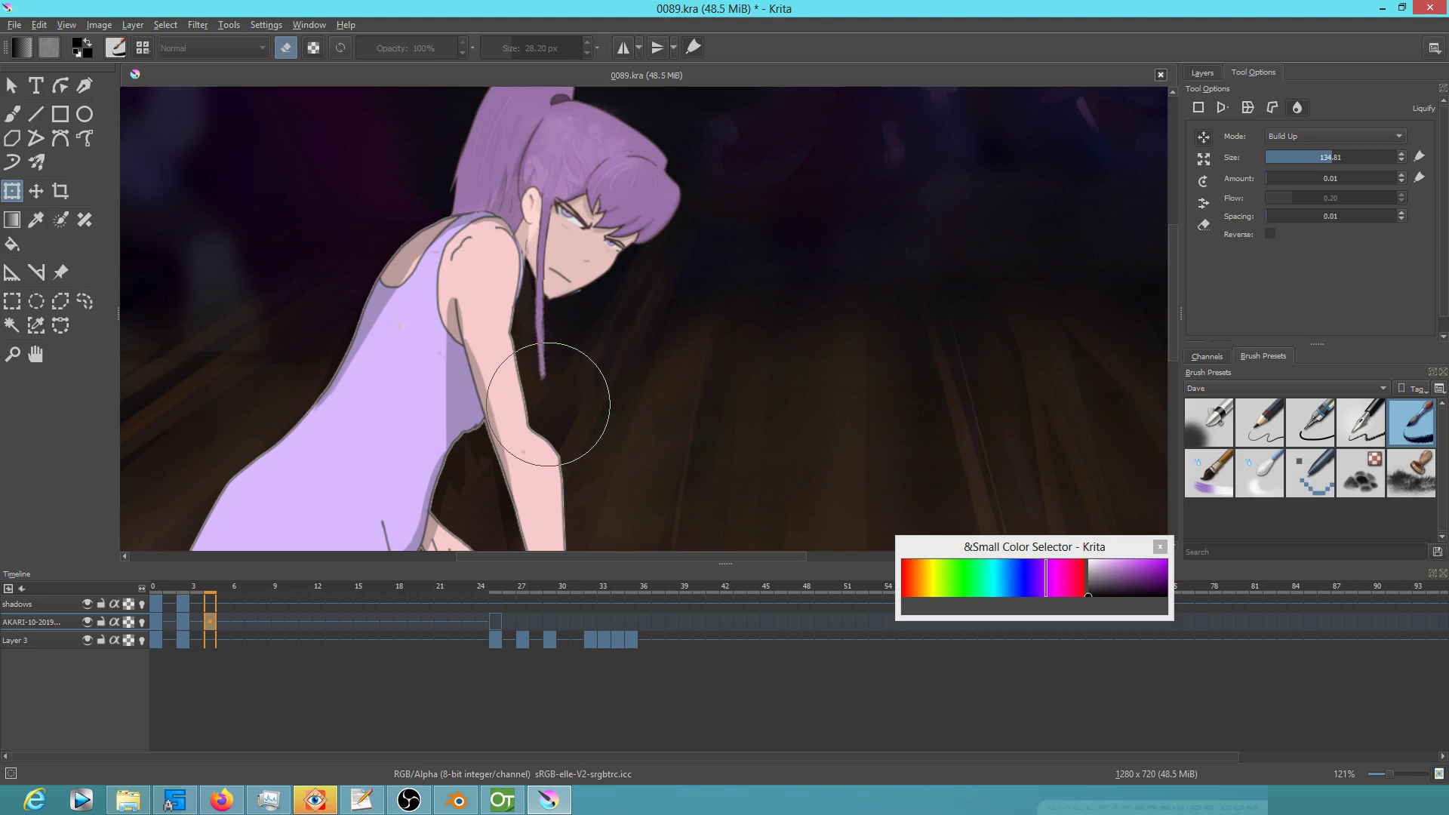
pyautogui.press('Escape')
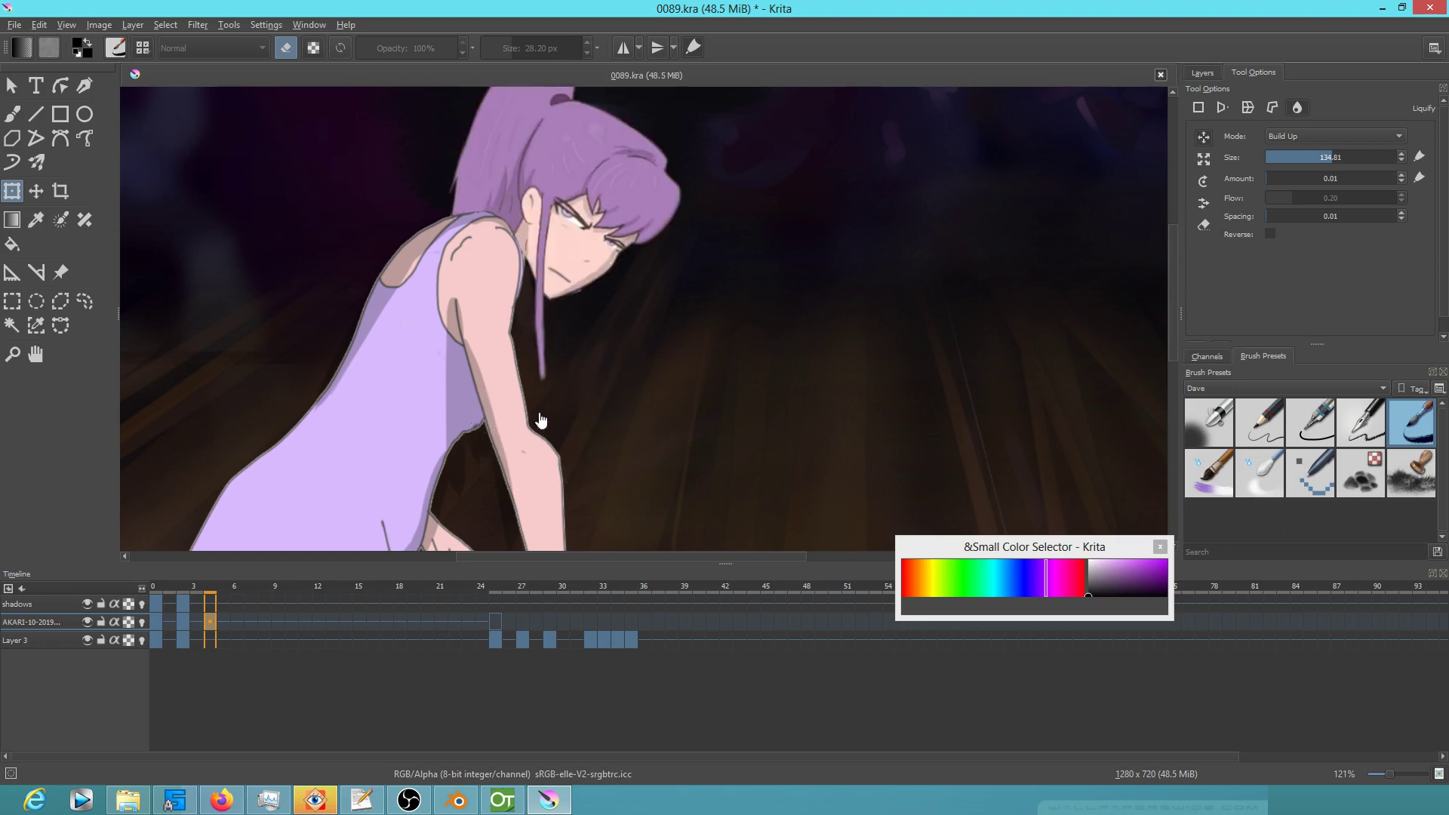
# Paint a new thin, slightly curved far hair strand below the chin at frame 4, using the purple sampled from the near strand
pyautogui.press('b')
pyautogui.keyDown('ctrl'); pyautogui.click(542, 320); pyautogui.keyUp('ctrl')
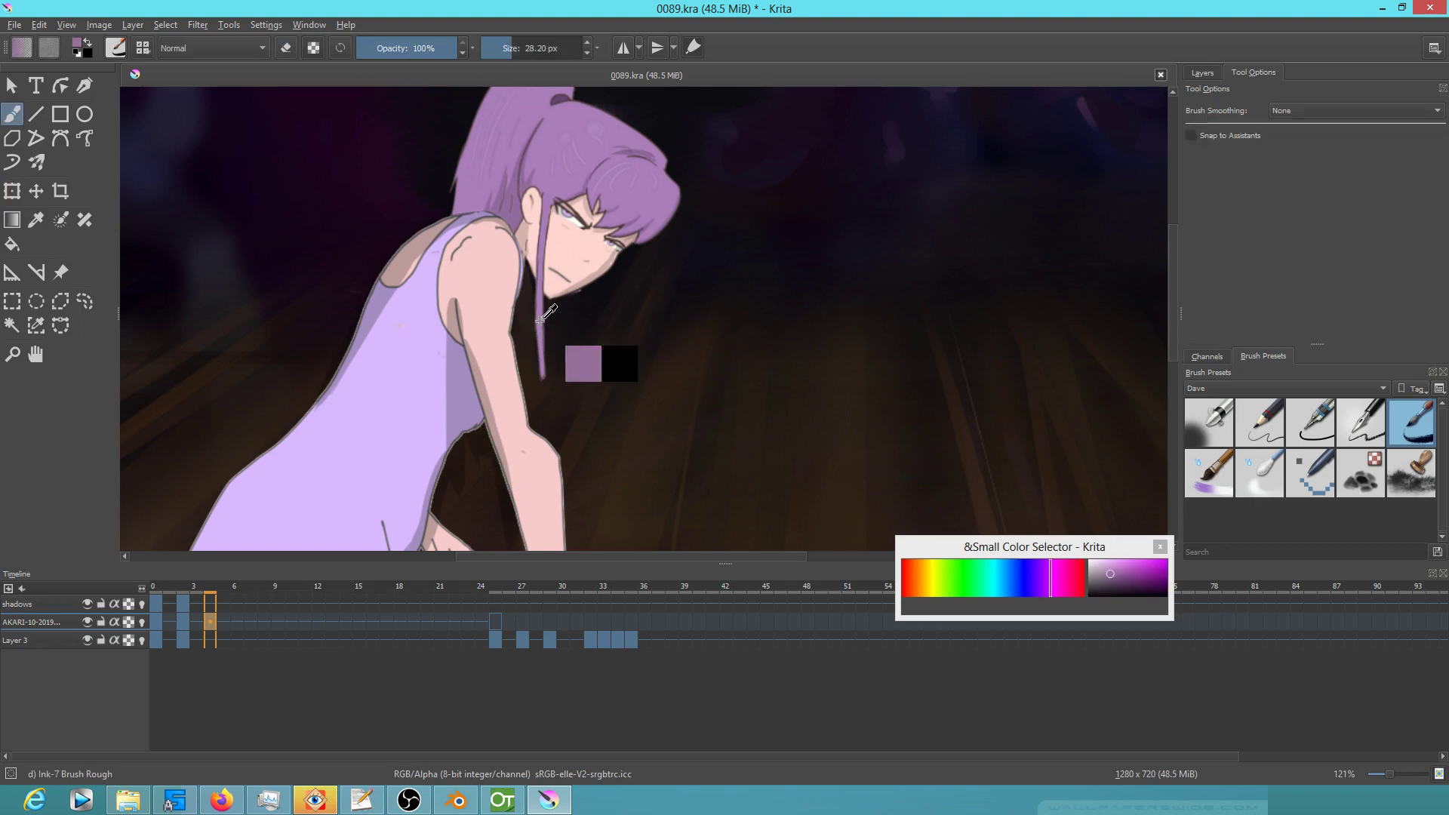
pyautogui.scroll(3, 601, 264)
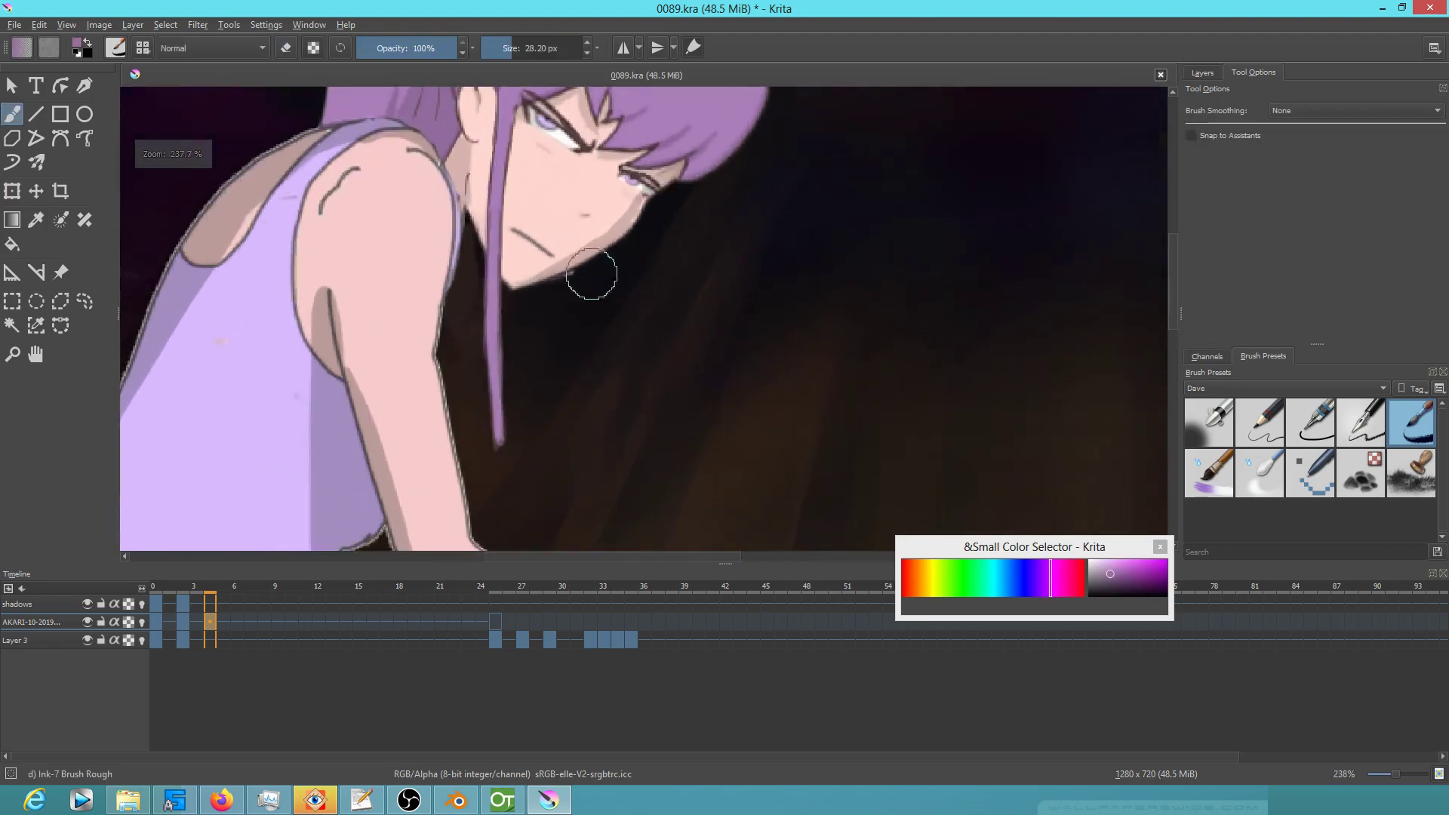
pyautogui.moveTo(568, 276); pyautogui.dragTo(566, 323)
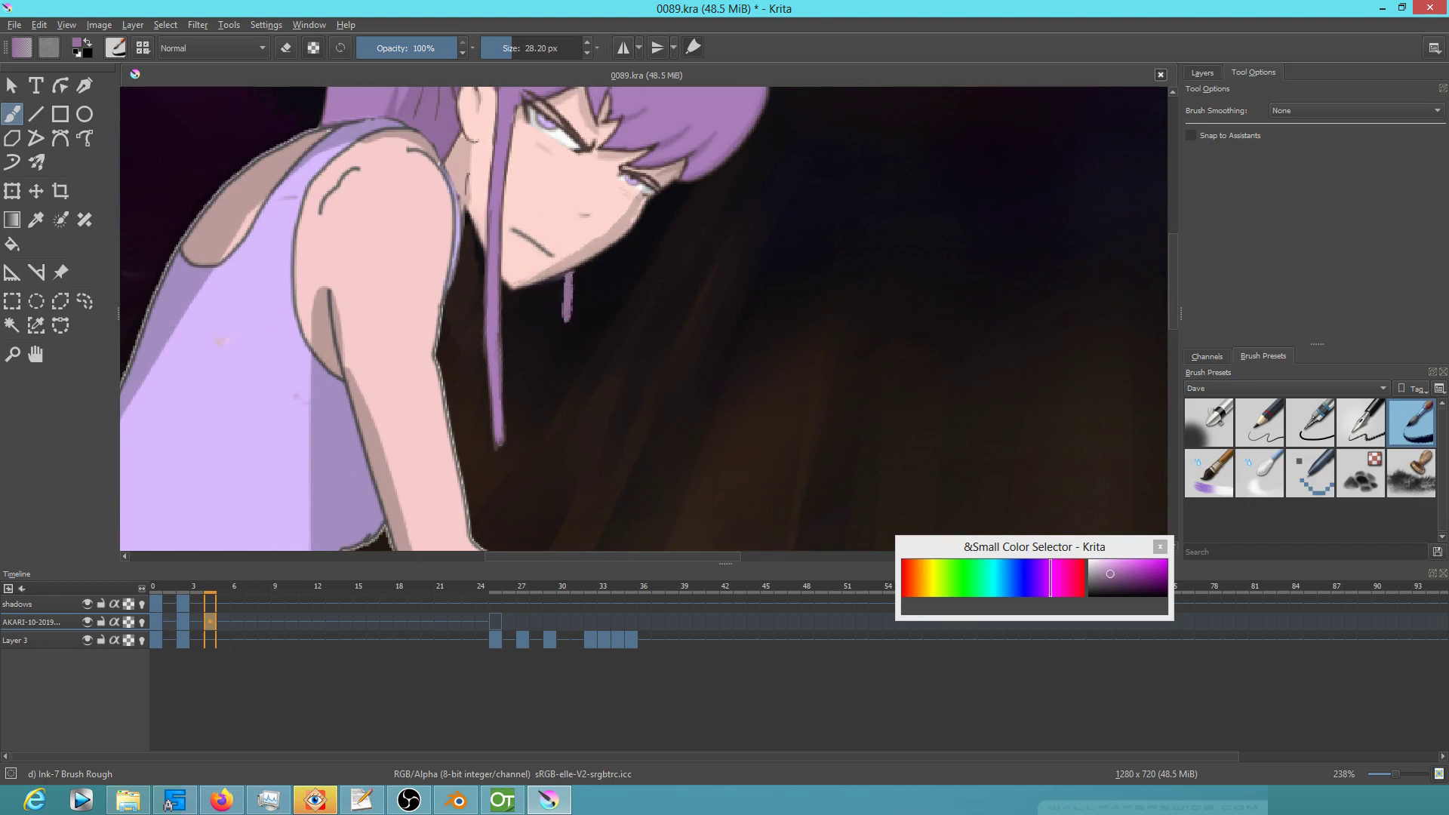
pyautogui.moveTo(568, 296); pyautogui.dragTo(568, 438)
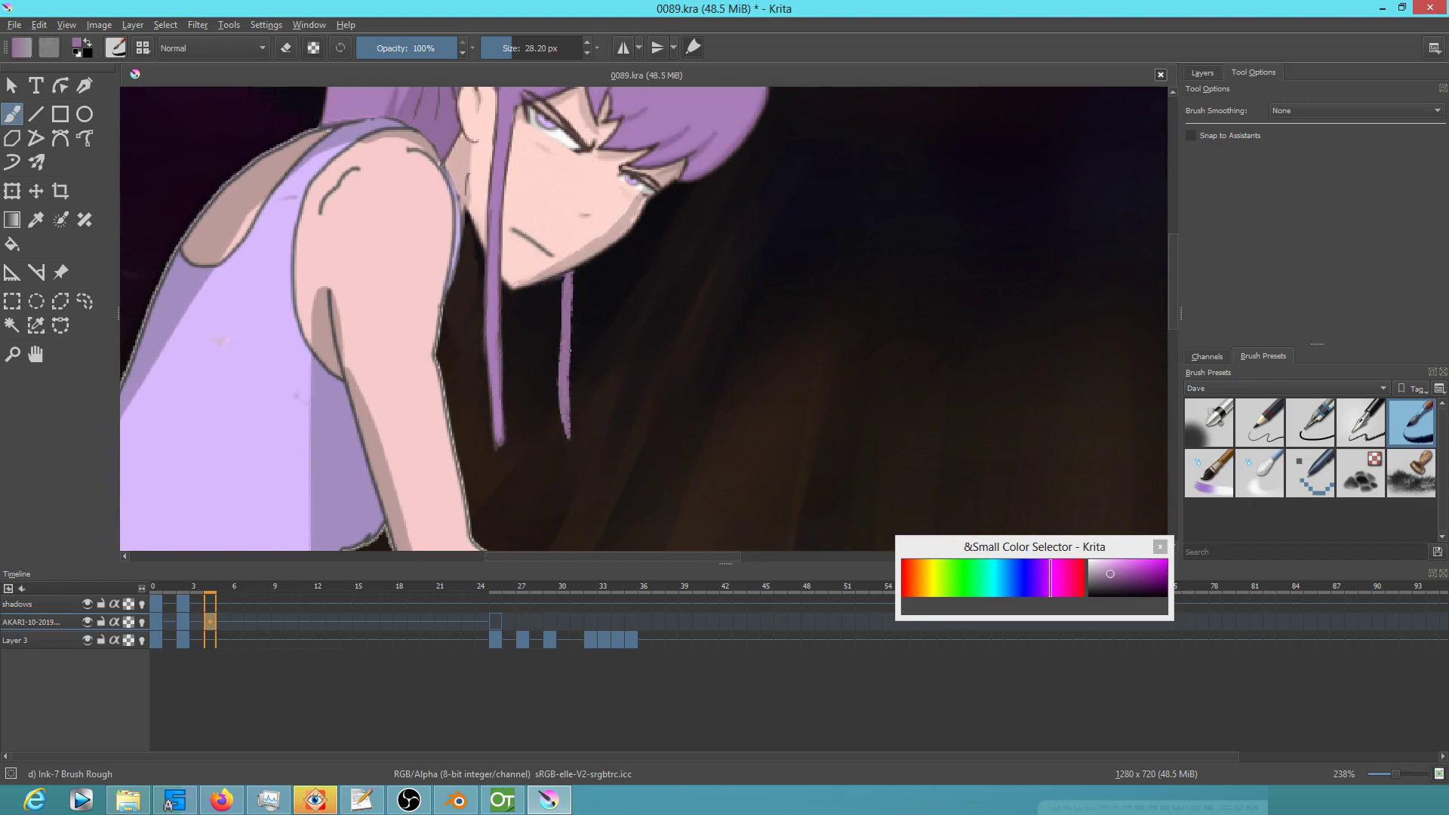
# Outline both sides of the new hair strand with the 6 px Ink-2 Fineliner, using a dark line colour sampled from the drawing
pyautogui.press('/')
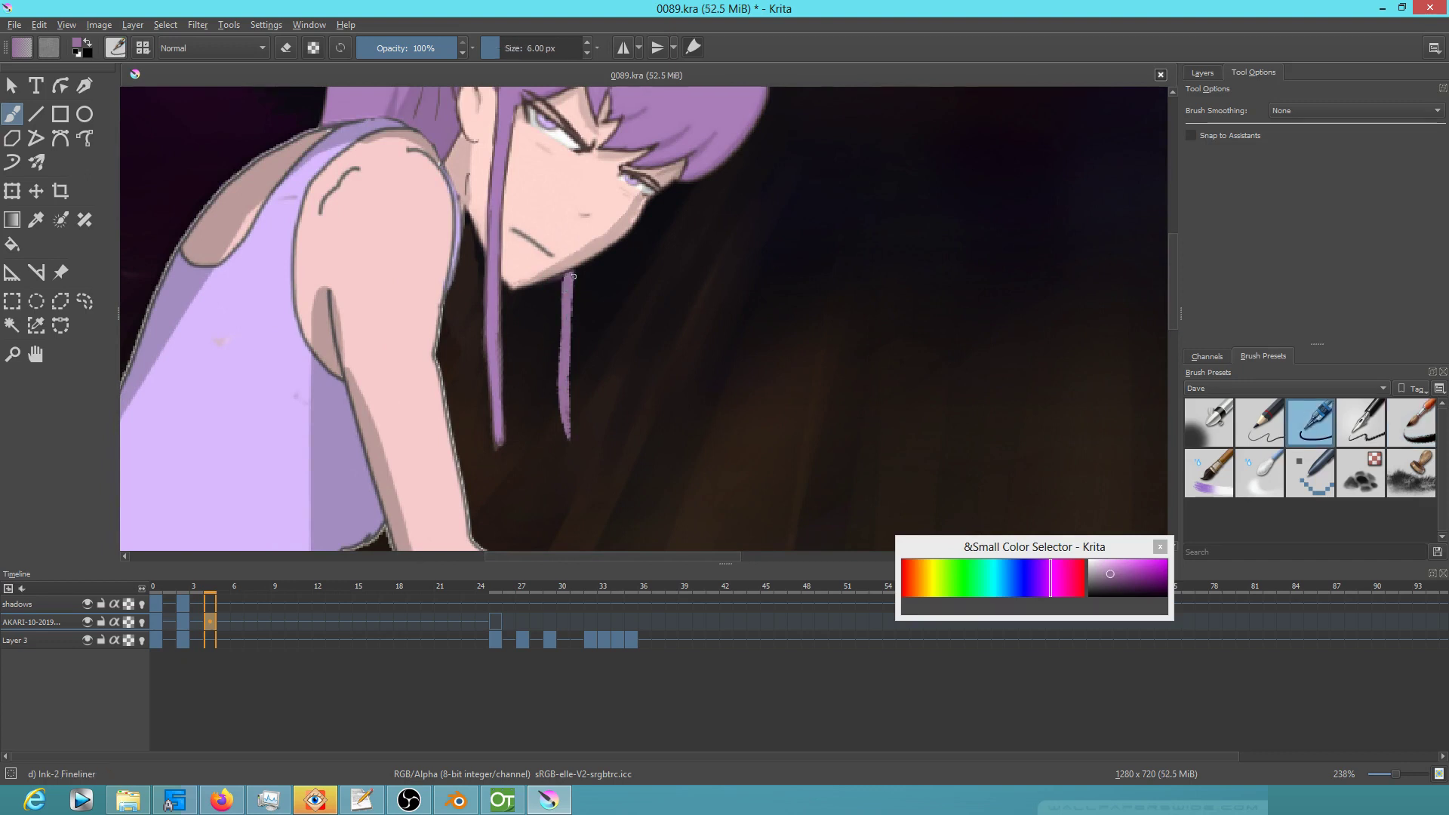
pyautogui.keyDown('ctrl'); pyautogui.click(571, 275); pyautogui.keyUp('ctrl')
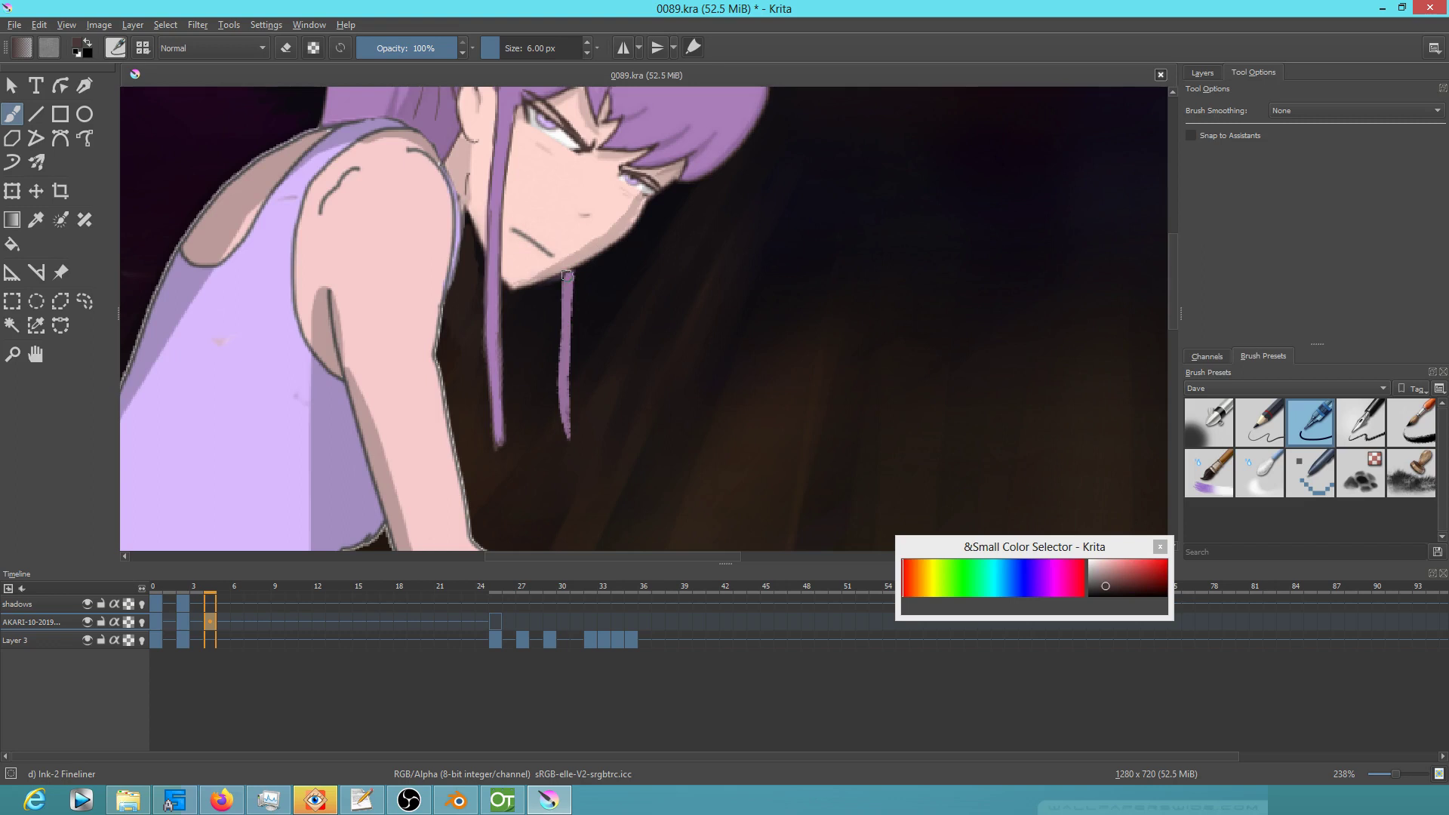
pyautogui.moveTo(563, 283); pyautogui.dragTo(560, 332)
pyautogui.moveTo(576, 274); pyautogui.dragTo(572, 443)
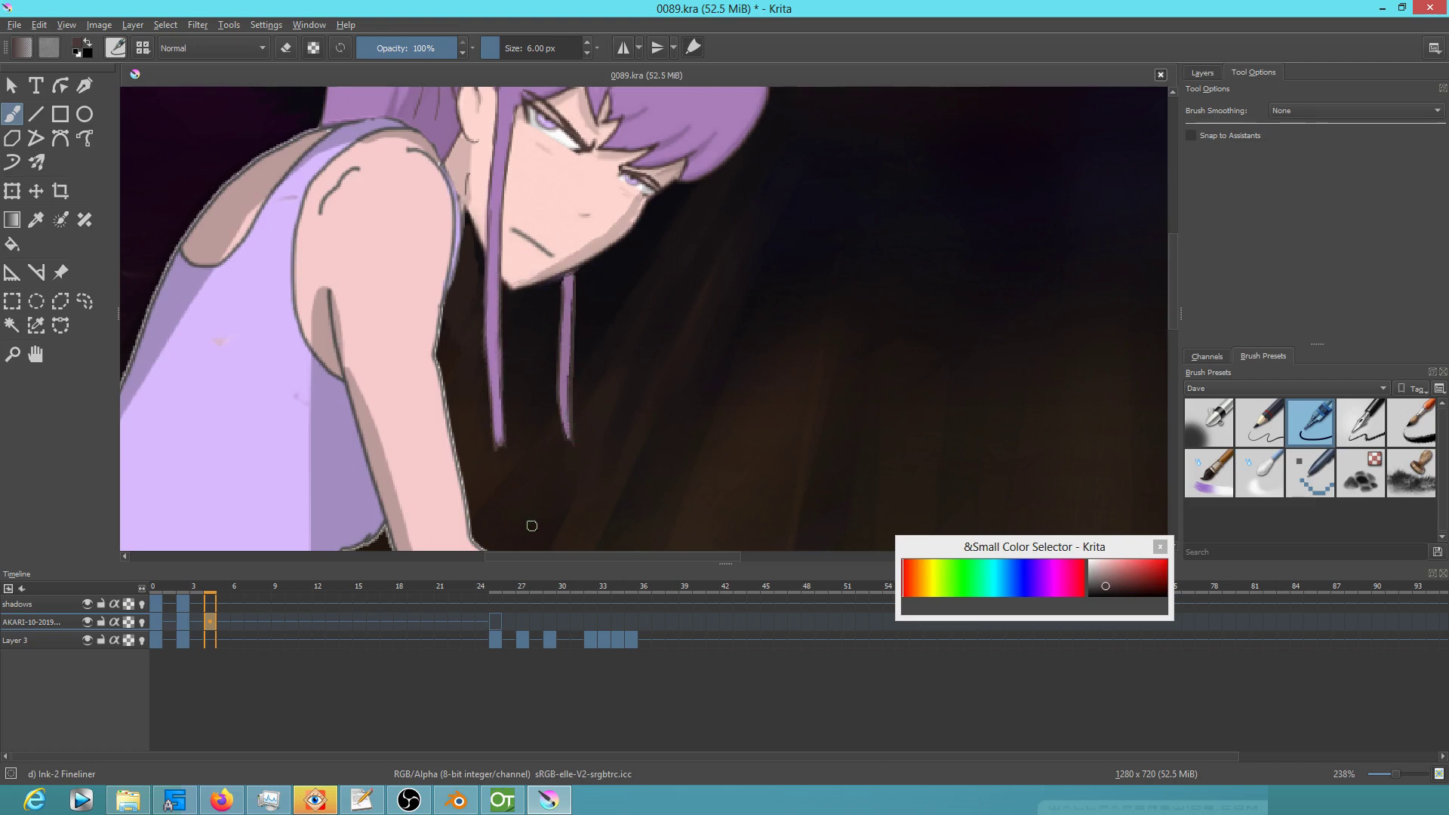
# Play the animation from frame 0 to check the redrawn strand and the shadows, and save the file
pyautogui.press('Left')
pyautogui.press('Left')
pyautogui.press('Left')
pyautogui.press('Left')
pyautogui.scroll(-2, 683, 452)
pyautogui.press('space')
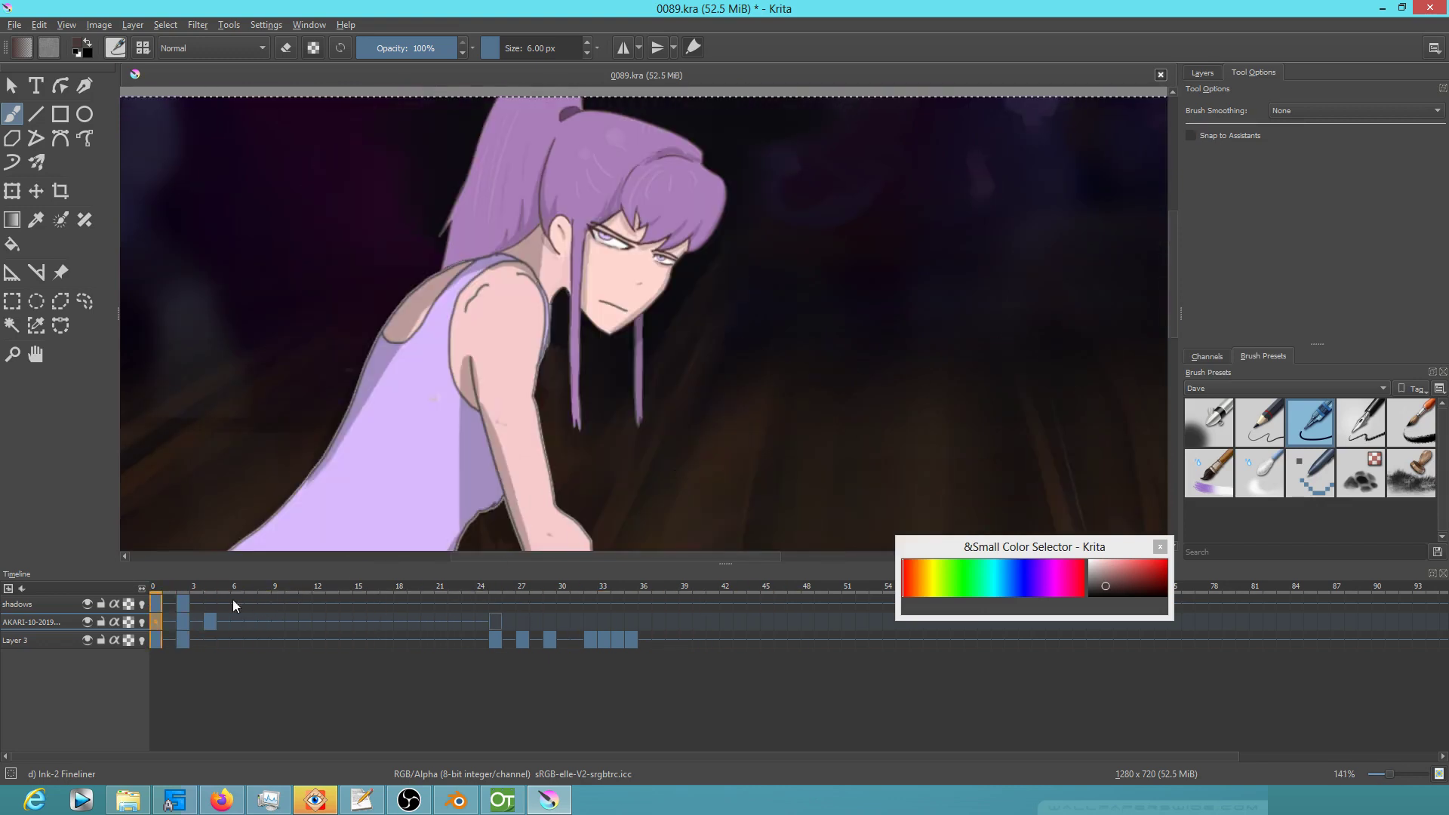
pyautogui.press('space')
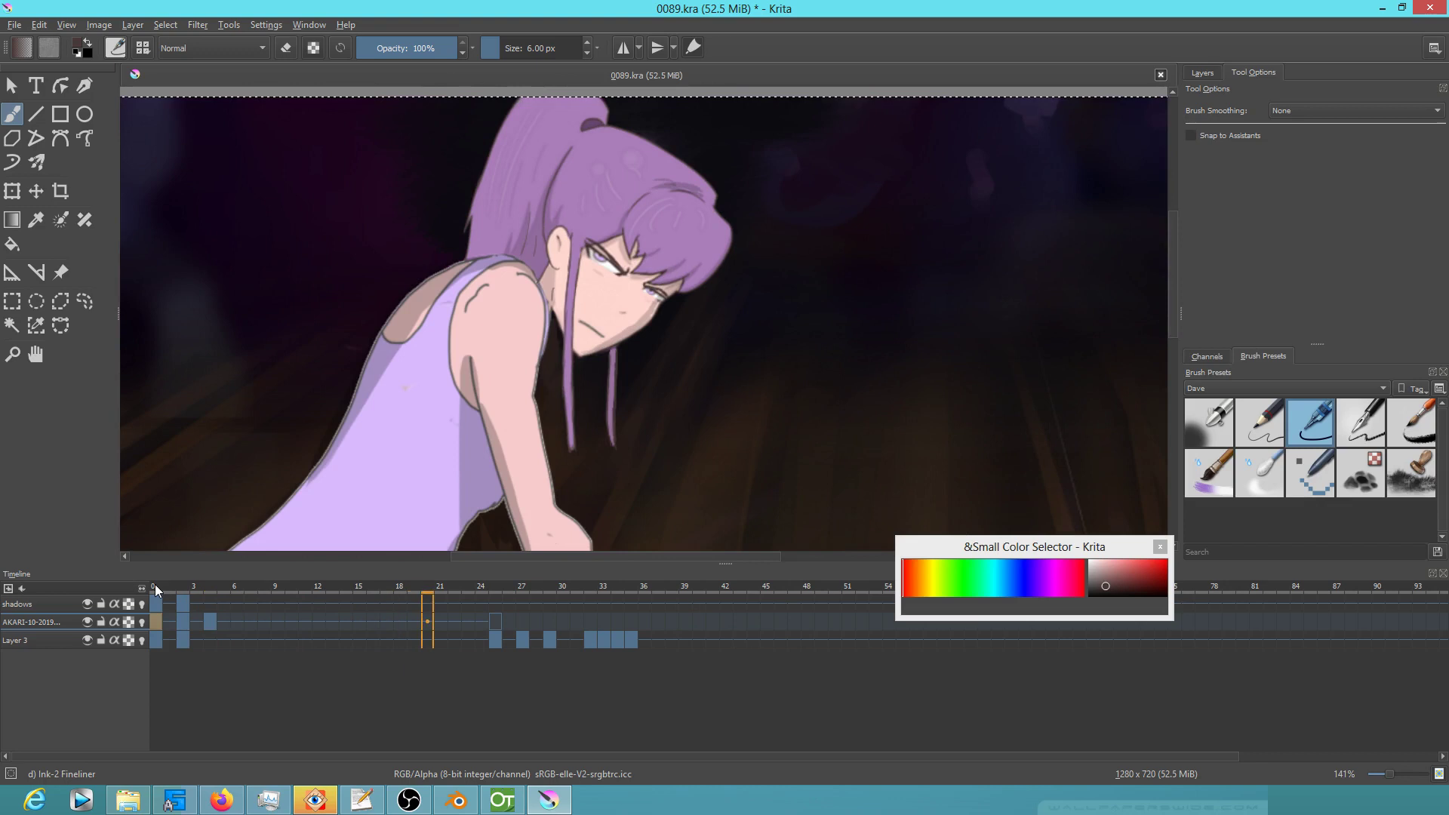
pyautogui.press('space')
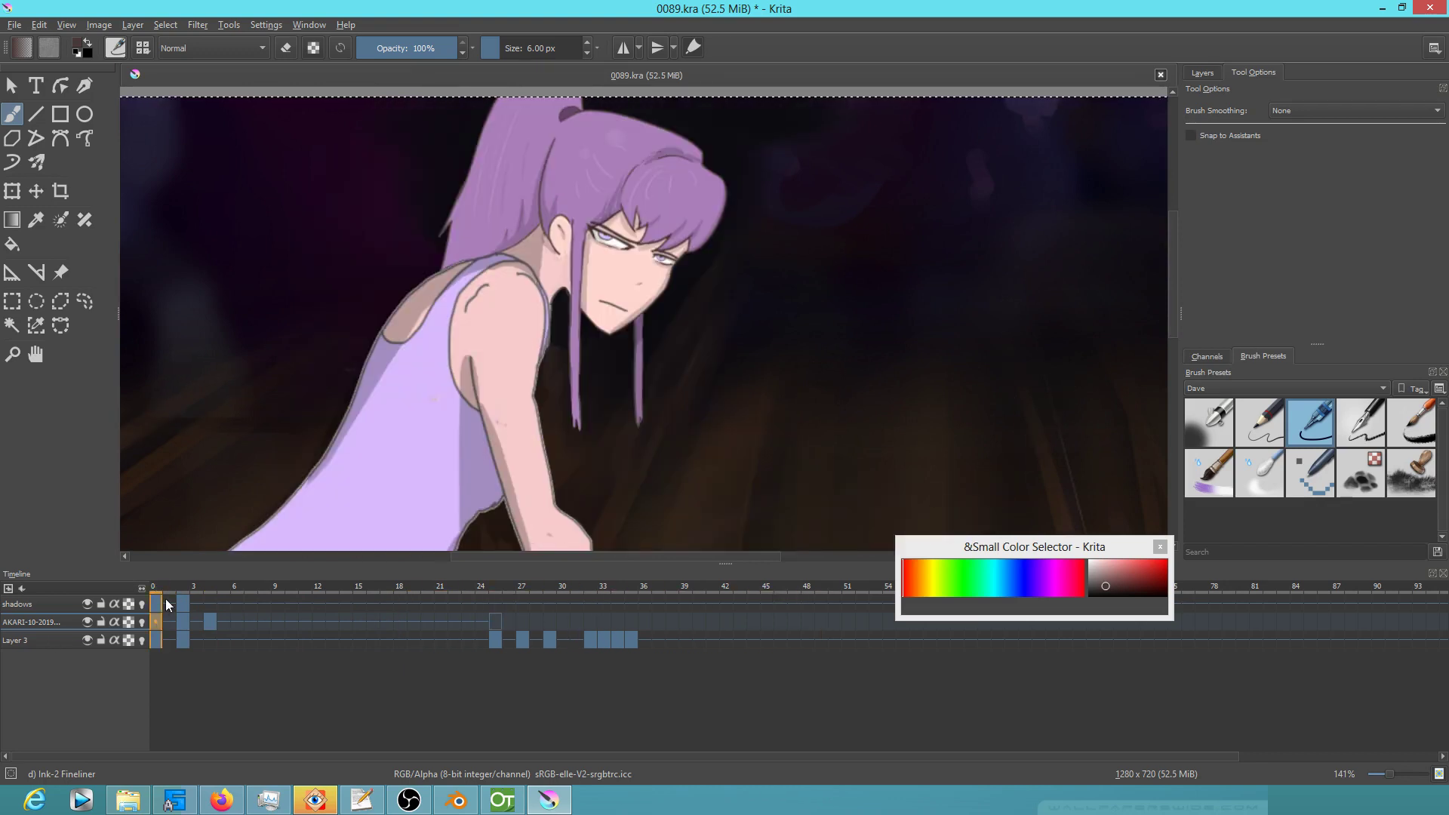
pyautogui.press('space')
pyautogui.press('space')
pyautogui.click(15, 25)
pyautogui.click(38, 93)
# Examine the whole picture at frame 0 and scrub through the opening frames to review the head and shadows
pyautogui.scroll(-4, 670, 439)
pyautogui.scroll(4, 675, 439)
pyautogui.scroll(-2, 732, 447)
pyautogui.moveTo(758, 450); pyautogui.dragTo(646, 360)
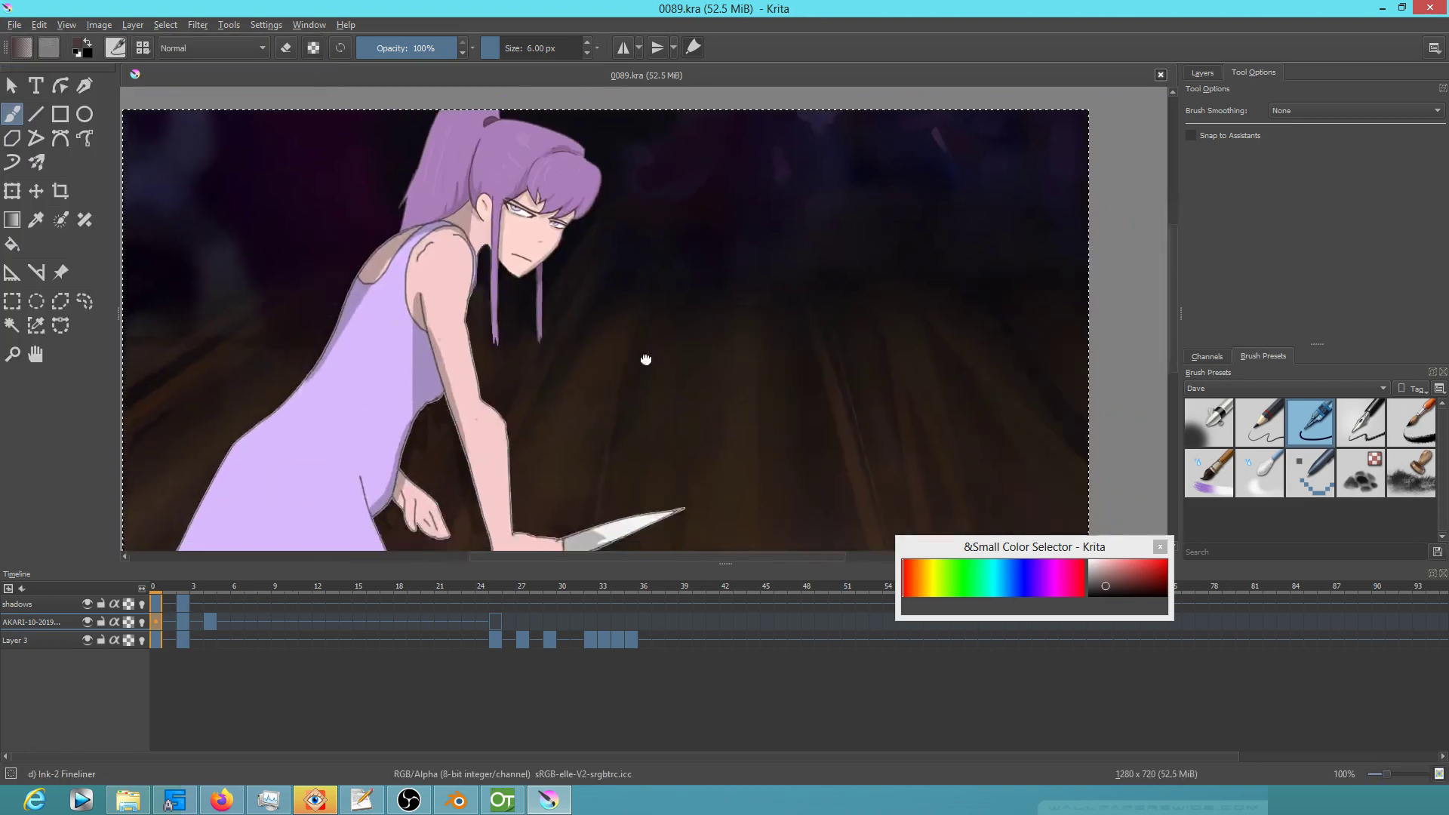
pyautogui.scroll(-2, 646, 361)
pyautogui.moveTo(697, 407); pyautogui.dragTo(672, 375)
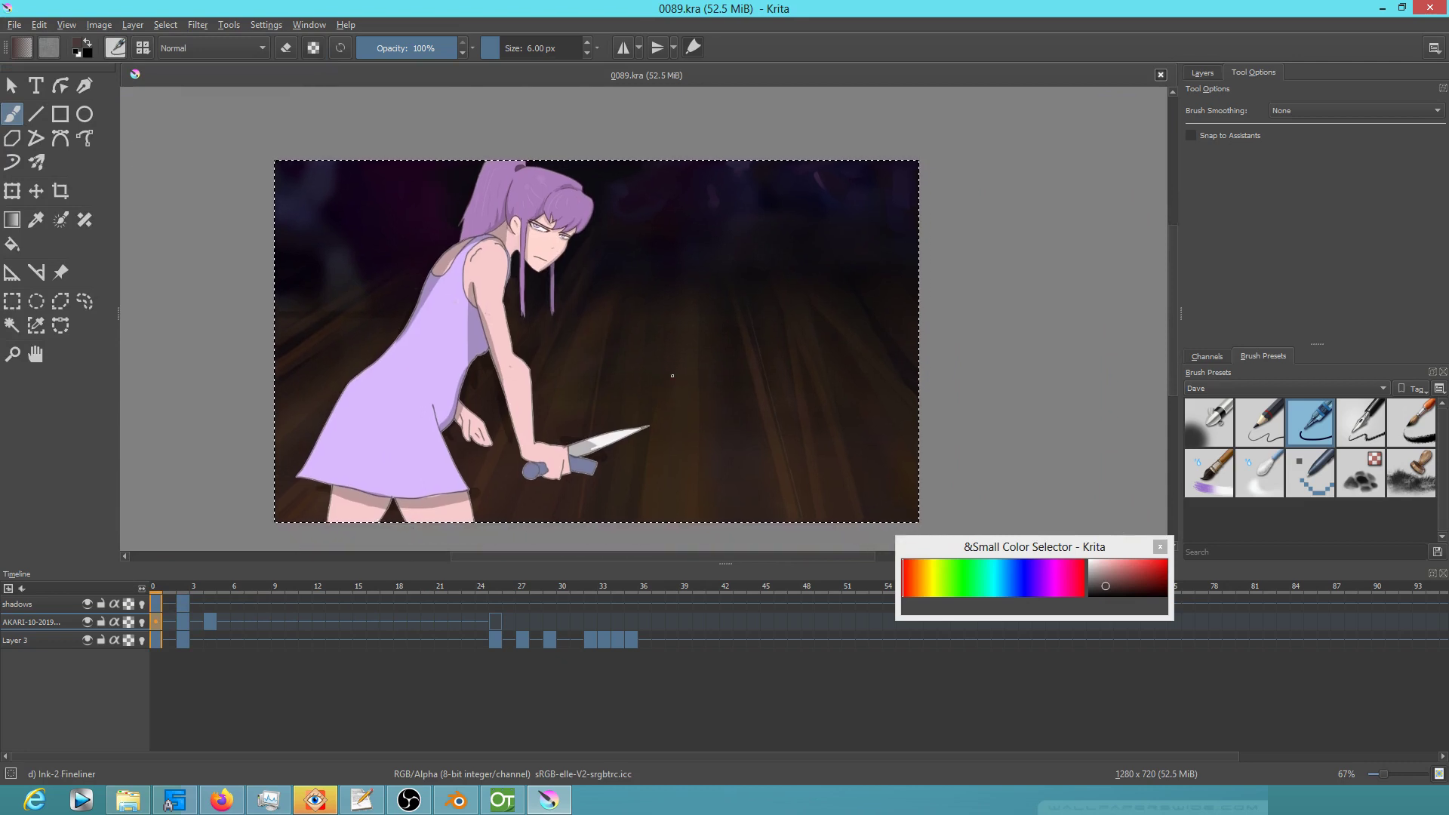
pyautogui.scroll(2, 673, 375)
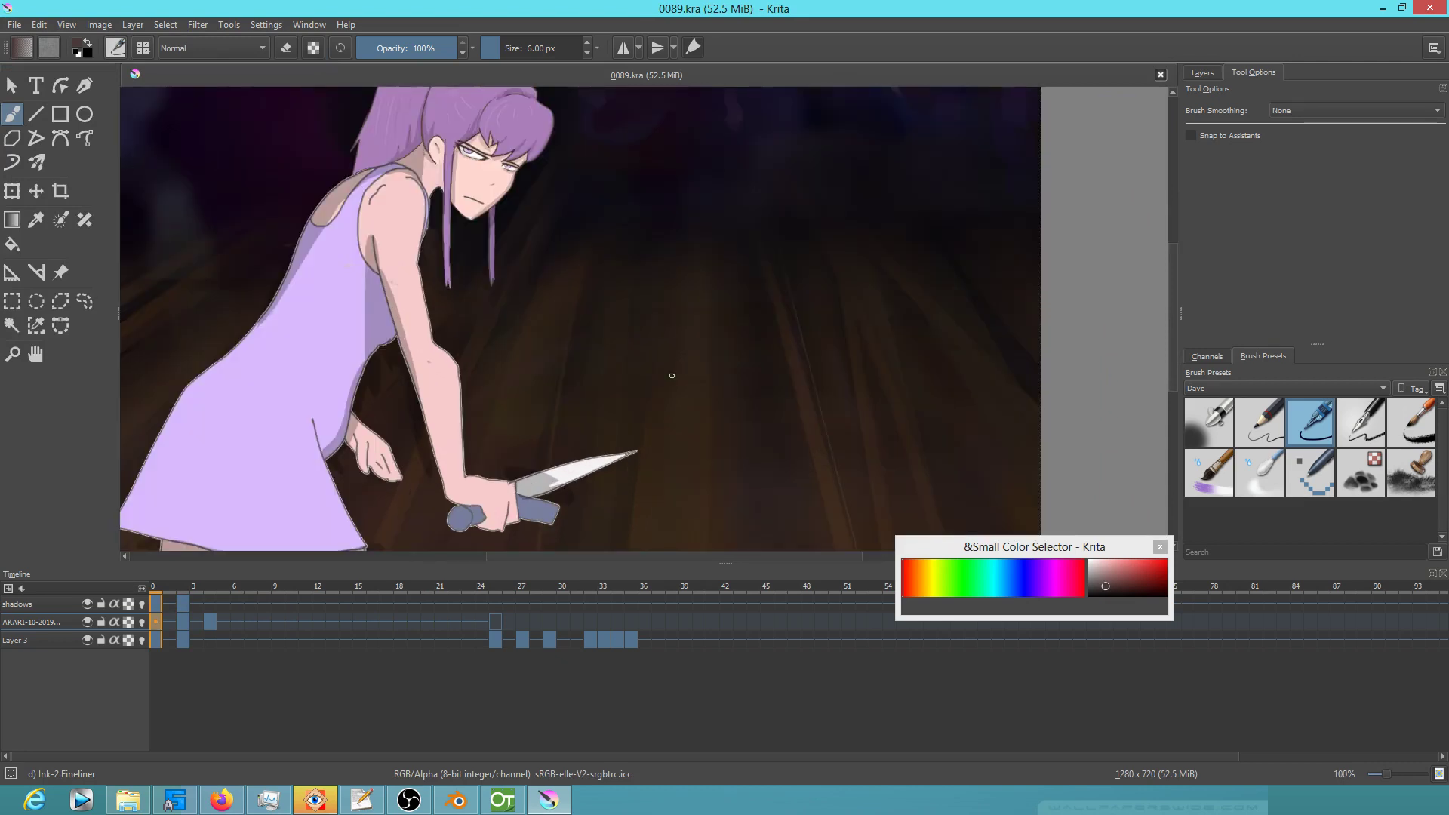
pyautogui.moveTo(648, 383)
pyautogui.mouseDown()
pyautogui.moveTo(659, 392)
pyautogui.moveTo(643, 361)
pyautogui.mouseUp()
pyautogui.scroll(-2, 659, 393)
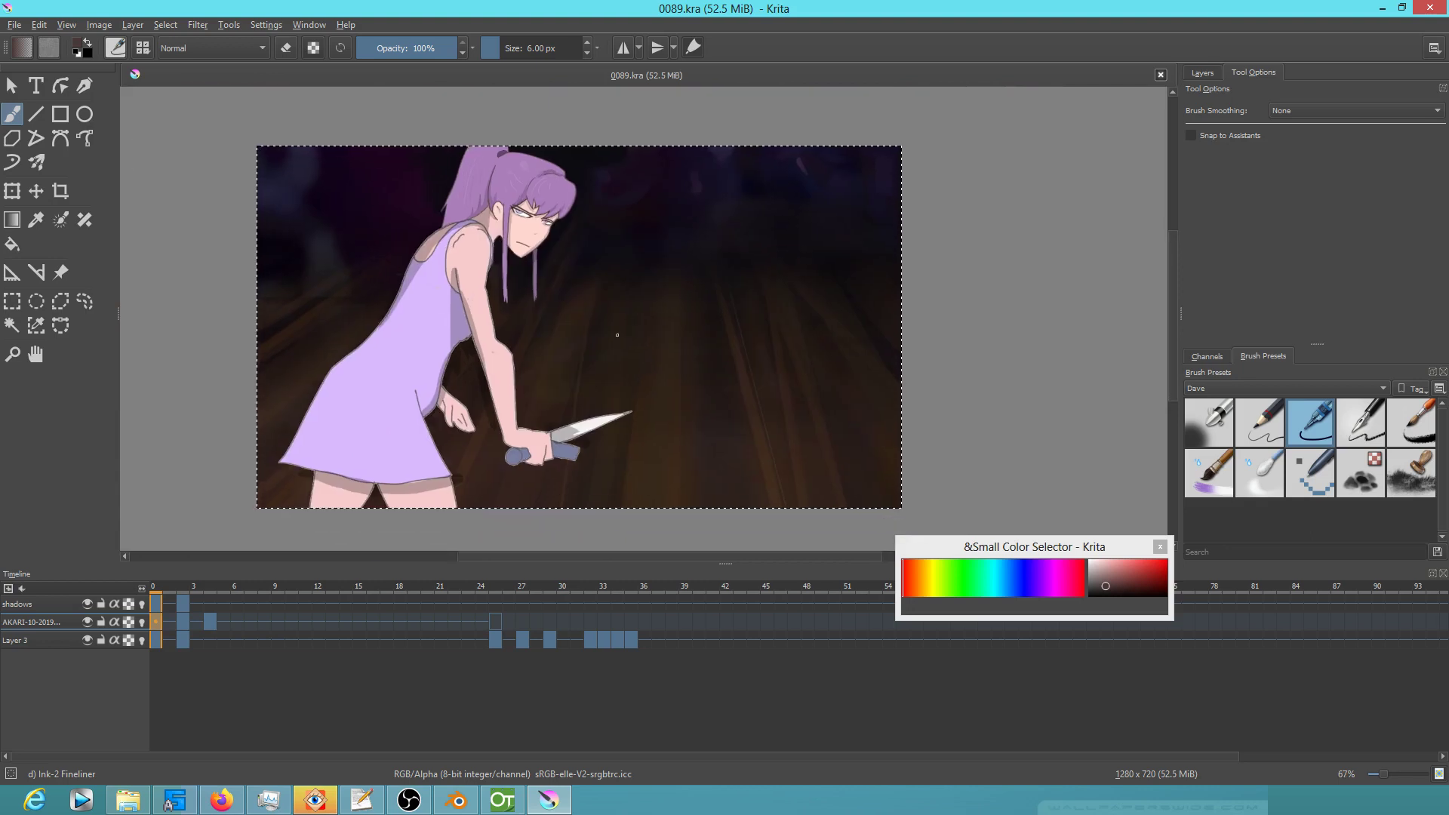
pyautogui.moveTo(159, 592)
pyautogui.mouseDown()
pyautogui.moveTo(469, 596)
pyautogui.moveTo(687, 624)
pyautogui.moveTo(509, 611)
pyautogui.moveTo(634, 627)
pyautogui.moveTo(518, 619)
pyautogui.moveTo(470, 608)
pyautogui.moveTo(574, 609)
pyautogui.moveTo(130, 566)
pyautogui.moveTo(668, 640)
pyautogui.moveTo(391, 637)
pyautogui.mouseUp()
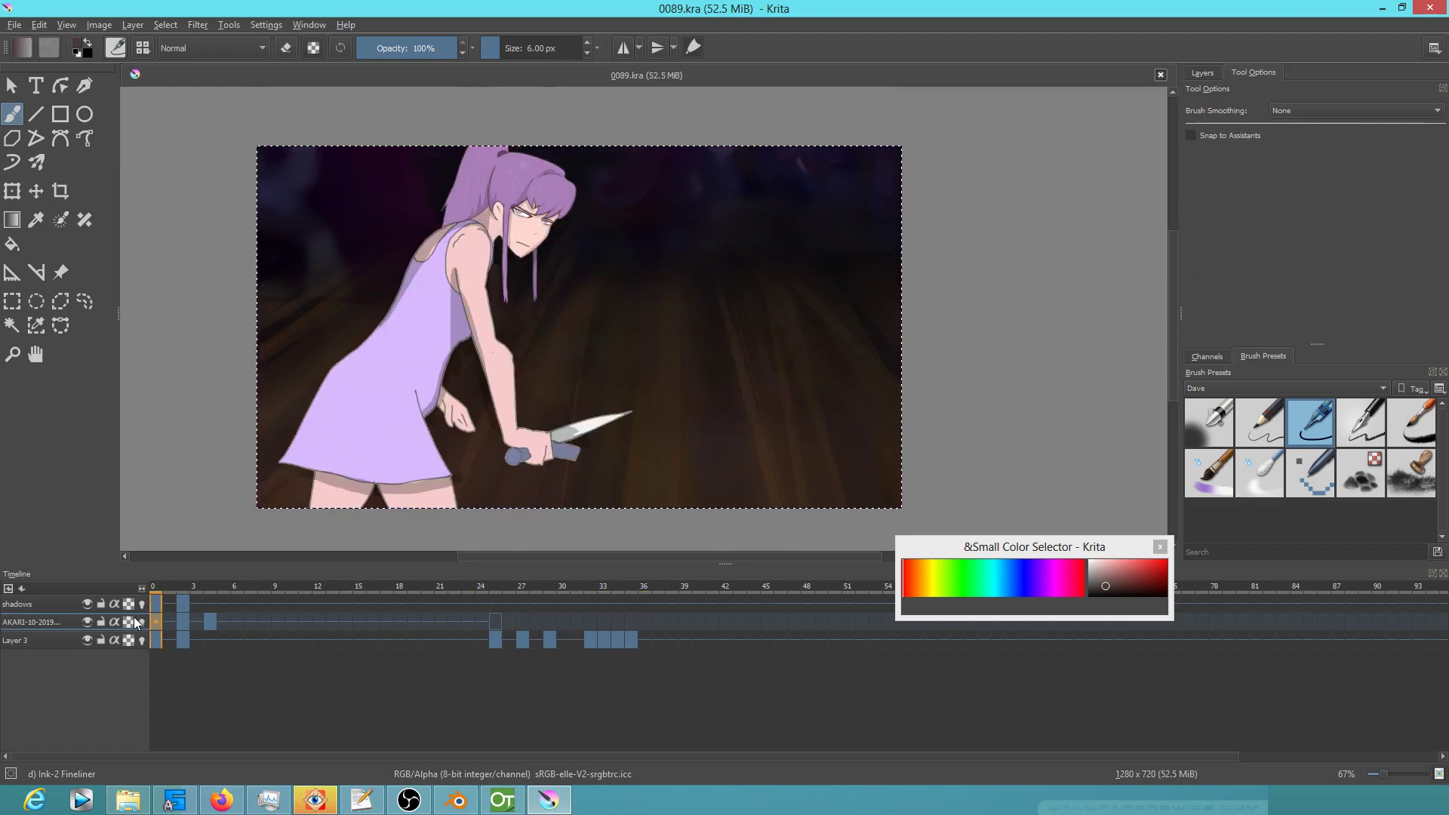